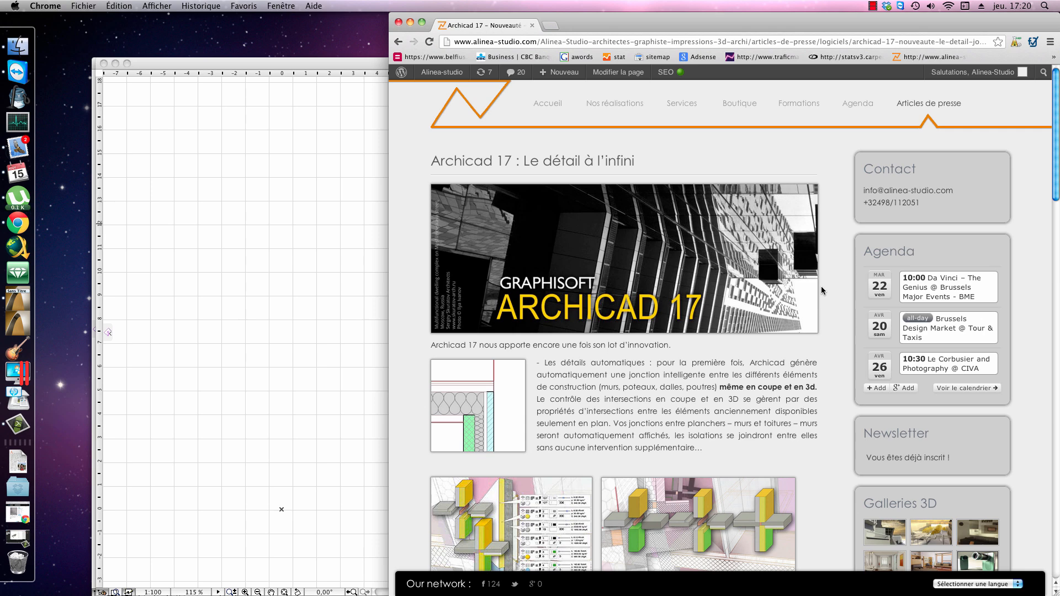
Step: Read the ArchiCAD 17 article's passages on automatic details, story-linked elements, real-time 3D sections, reference line positioning and construction materials
{"action": "scroll", "coordinate": [821, 286], "scroll_direction": "down", "scroll_amount": 3}
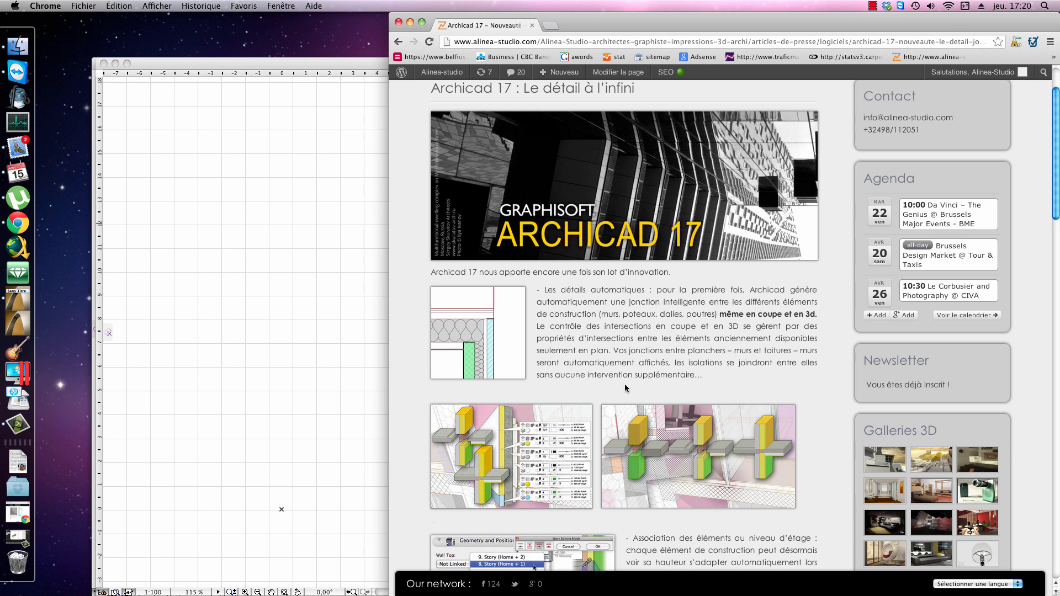
{"action": "mouse_move", "coordinate": [712, 382]}
{"action": "left_mouse_down"}
{"action": "mouse_move", "coordinate": [635, 376]}
{"action": "mouse_move", "coordinate": [551, 297]}
{"action": "mouse_move", "coordinate": [635, 338]}
{"action": "mouse_move", "coordinate": [784, 363]}
{"action": "mouse_move", "coordinate": [708, 371]}
{"action": "left_mouse_up"}
{"action": "left_click", "coordinate": [708, 371]}
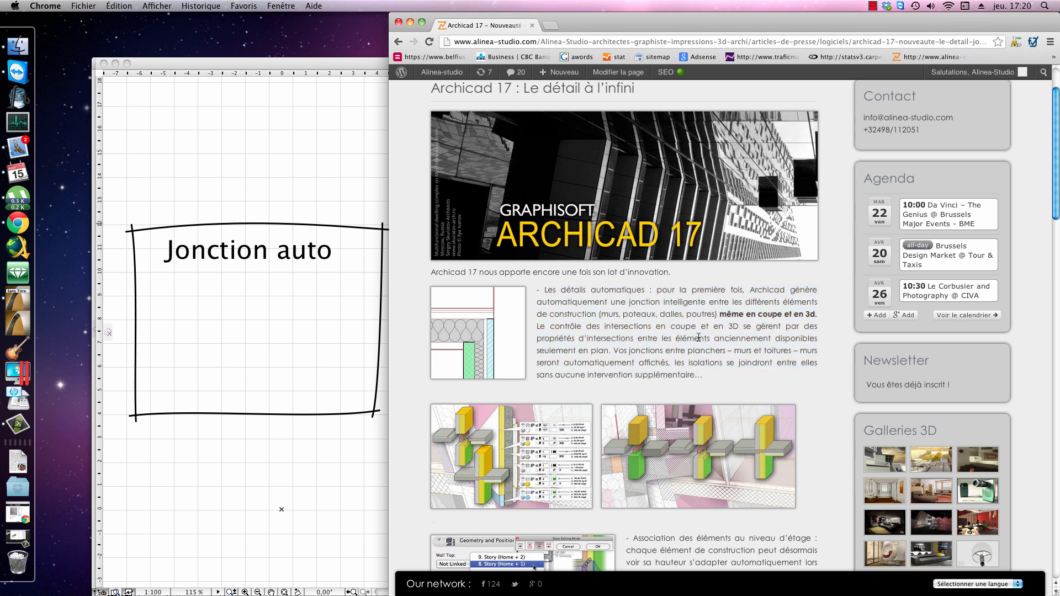
{"action": "scroll", "coordinate": [699, 338], "scroll_direction": "down", "scroll_amount": 5}
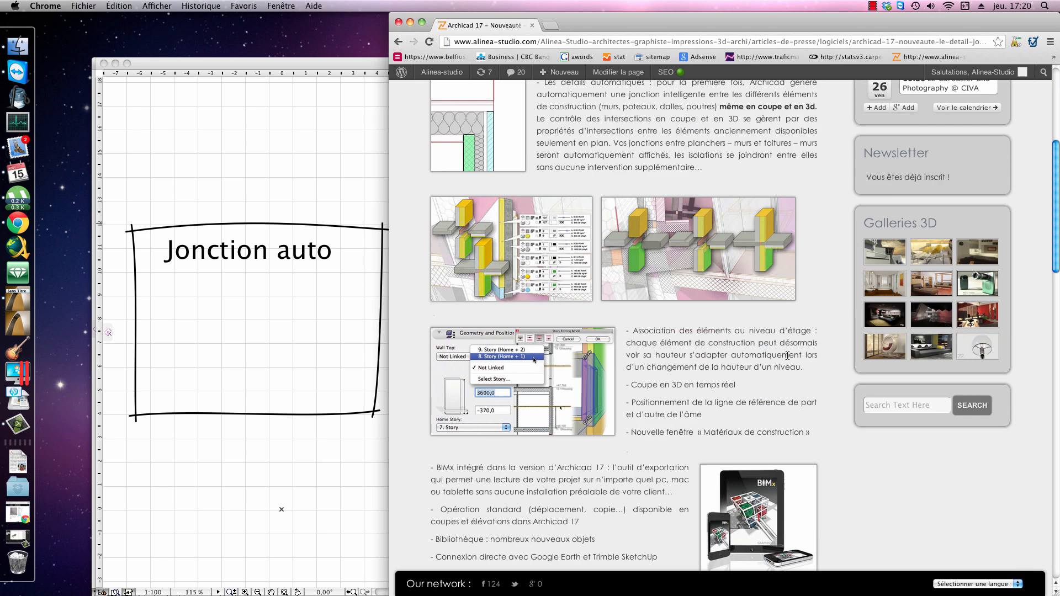
{"action": "left_click_drag", "start_coordinate": [807, 368], "coordinate": [609, 332]}
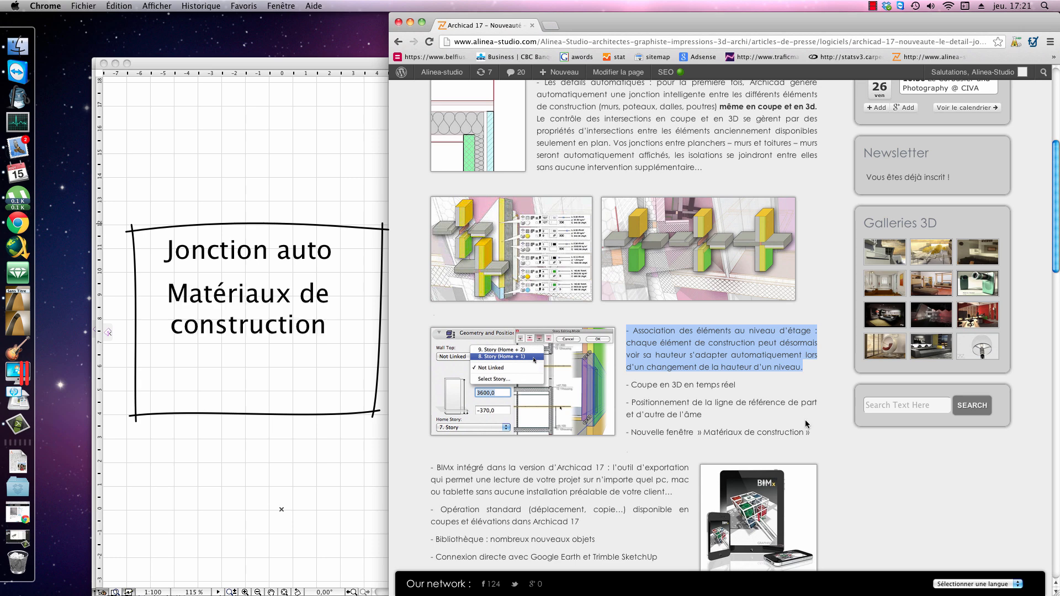
{"action": "left_click_drag", "start_coordinate": [807, 432], "coordinate": [703, 434]}
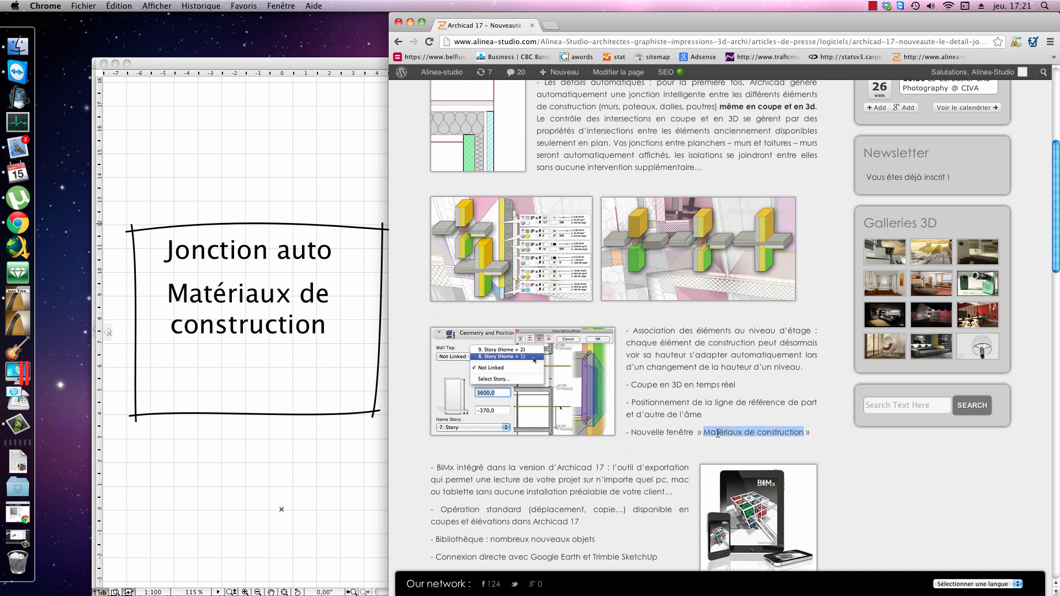
{"action": "left_click", "coordinate": [722, 415]}
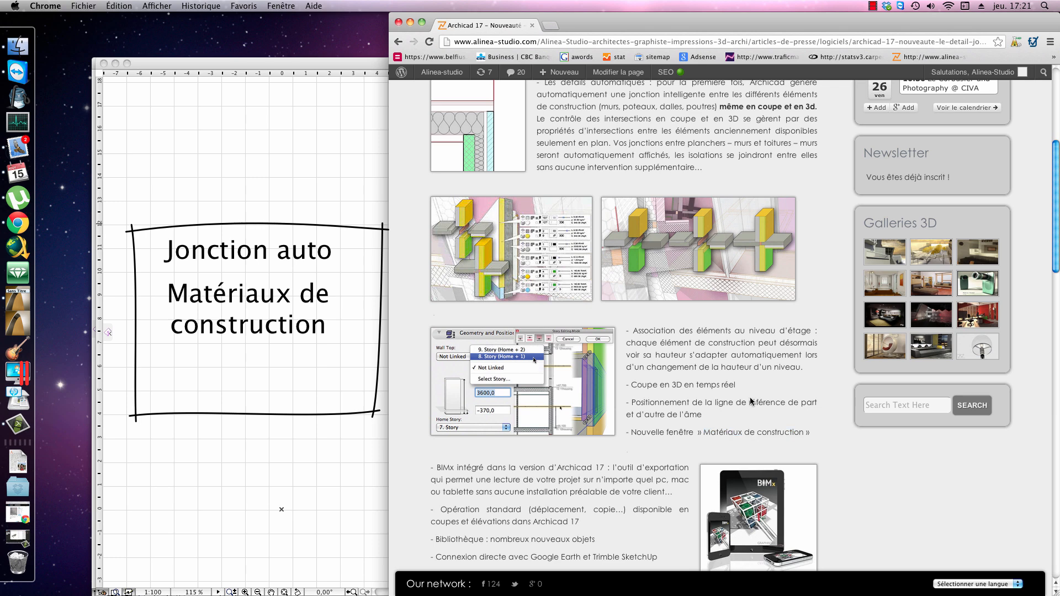
{"action": "left_click_drag", "start_coordinate": [740, 387], "coordinate": [631, 389]}
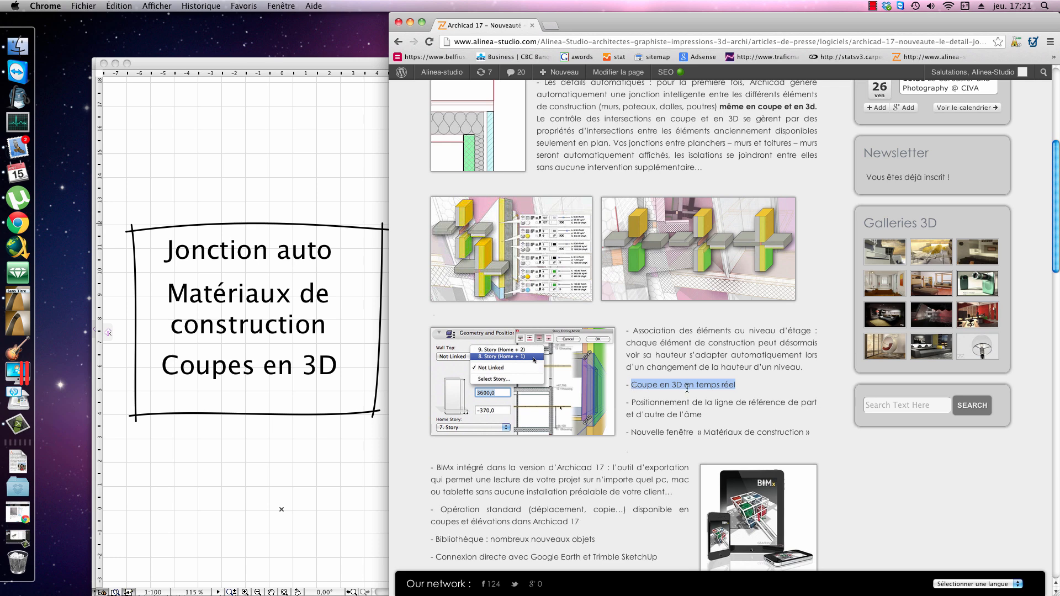
{"action": "left_click_drag", "start_coordinate": [707, 415], "coordinate": [631, 403]}
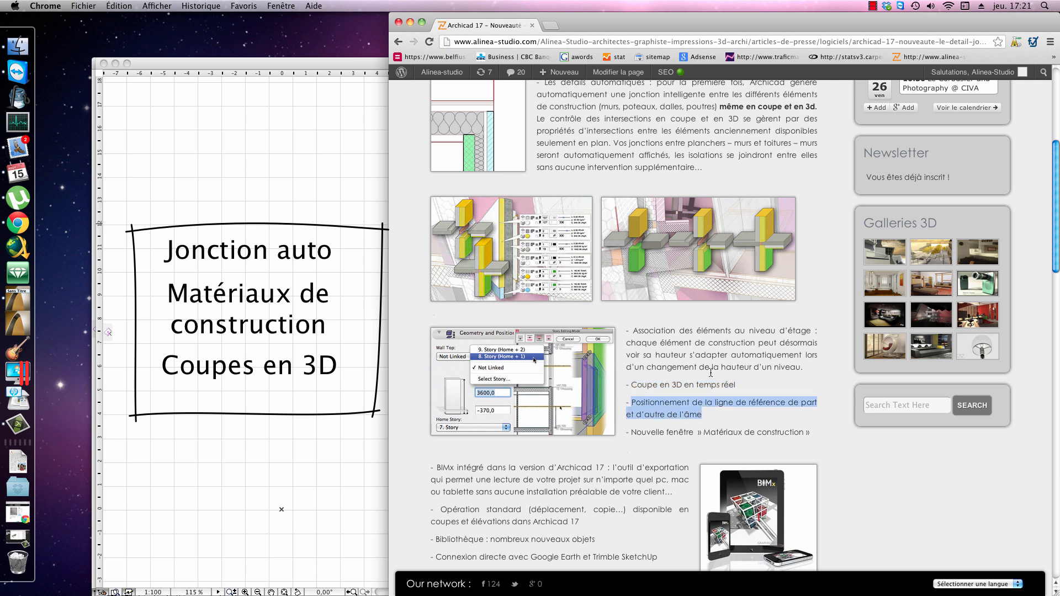
{"action": "left_click", "coordinate": [741, 421]}
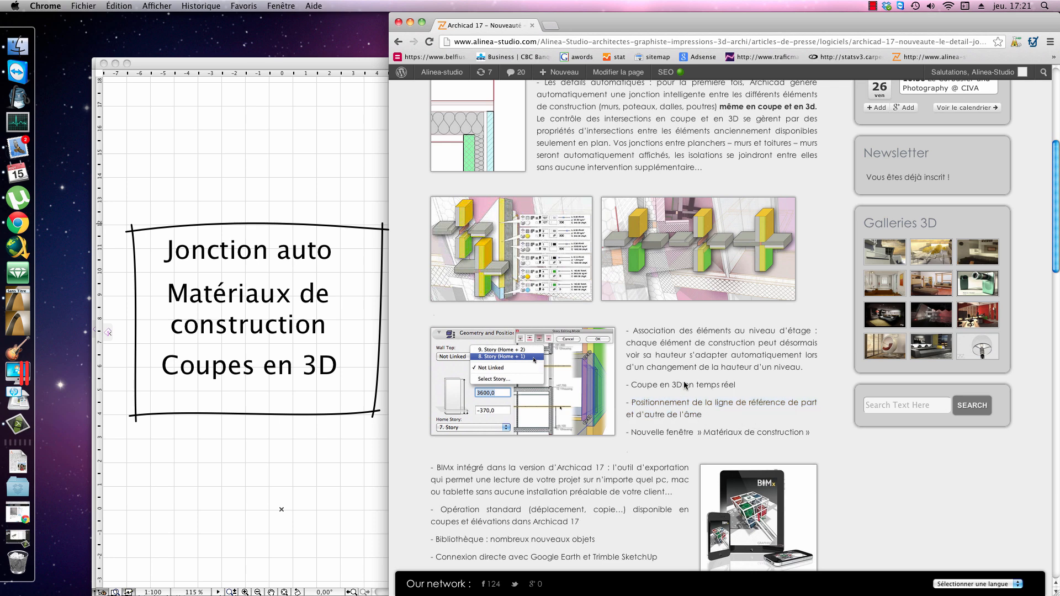
{"action": "scroll", "coordinate": [684, 382], "scroll_direction": "up", "scroll_amount": 1}
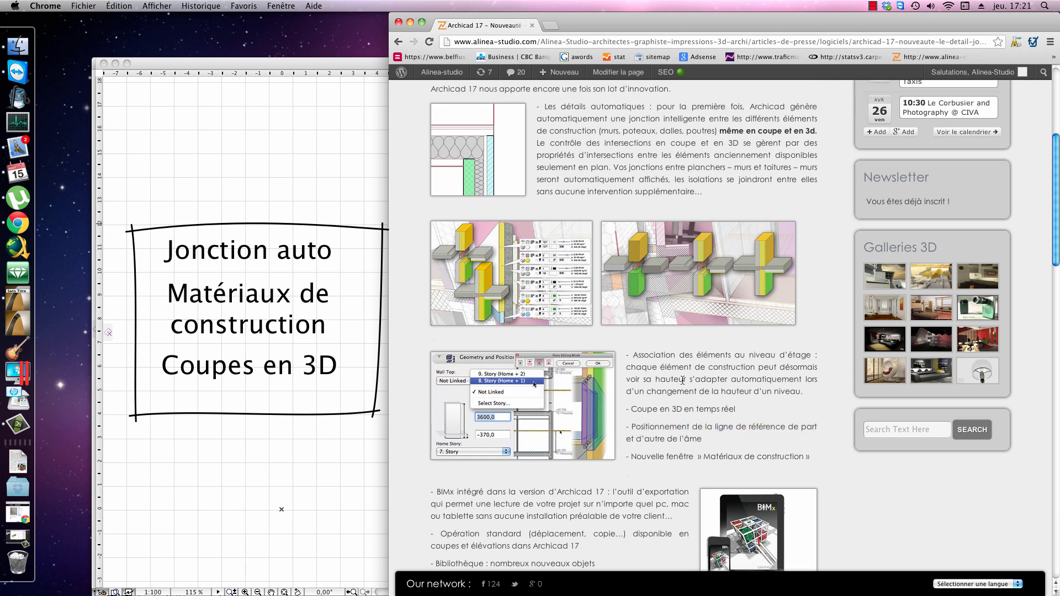
{"action": "scroll", "coordinate": [683, 380], "scroll_direction": "down", "scroll_amount": 1}
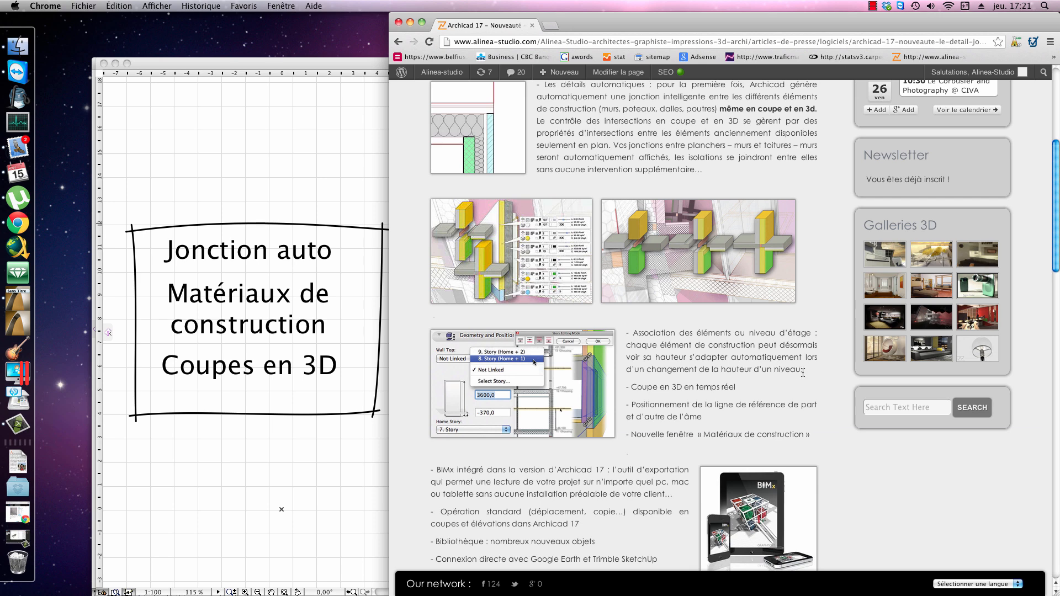
{"action": "left_click_drag", "start_coordinate": [801, 370], "coordinate": [635, 338]}
Step: Read the article's paragraph on the integrated BIMx export tool, including its use without prior installation by the client
{"action": "scroll", "coordinate": [635, 338], "scroll_direction": "down", "scroll_amount": 3}
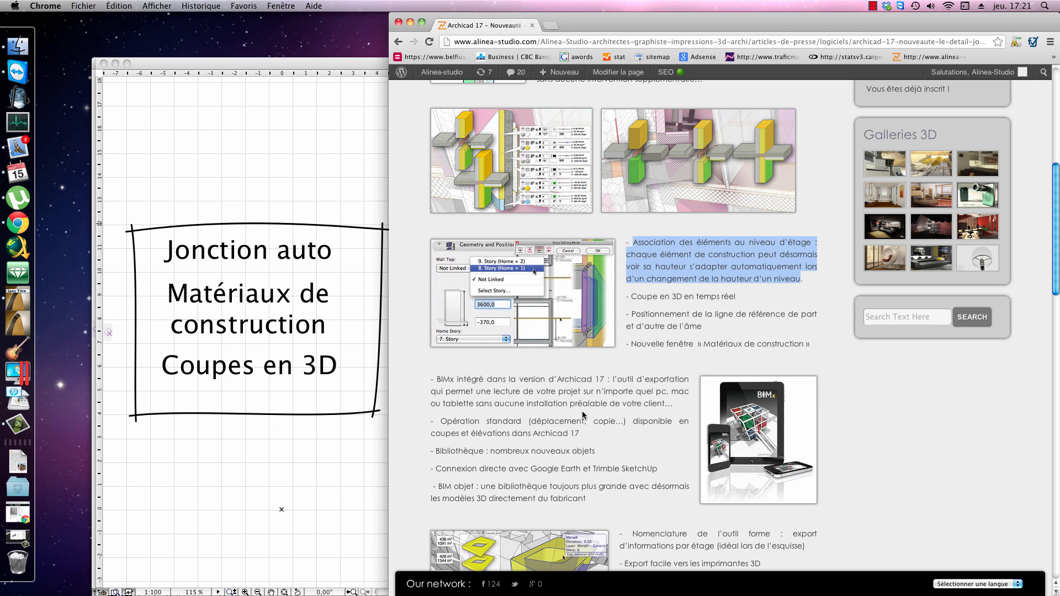
{"action": "scroll", "coordinate": [550, 421], "scroll_direction": "down", "scroll_amount": 1}
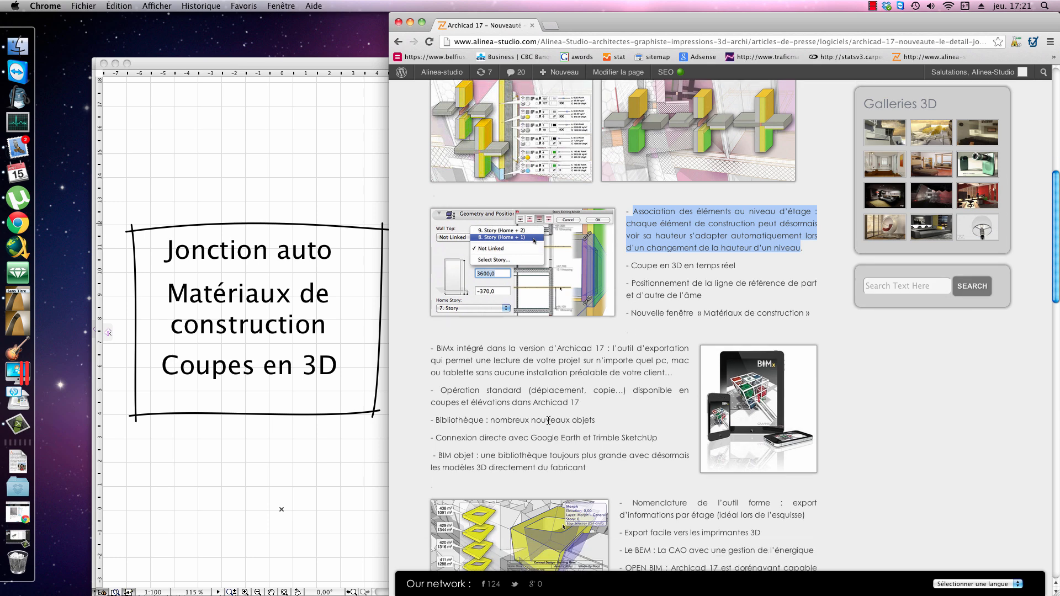
{"action": "left_click_drag", "start_coordinate": [431, 349], "coordinate": [652, 383]}
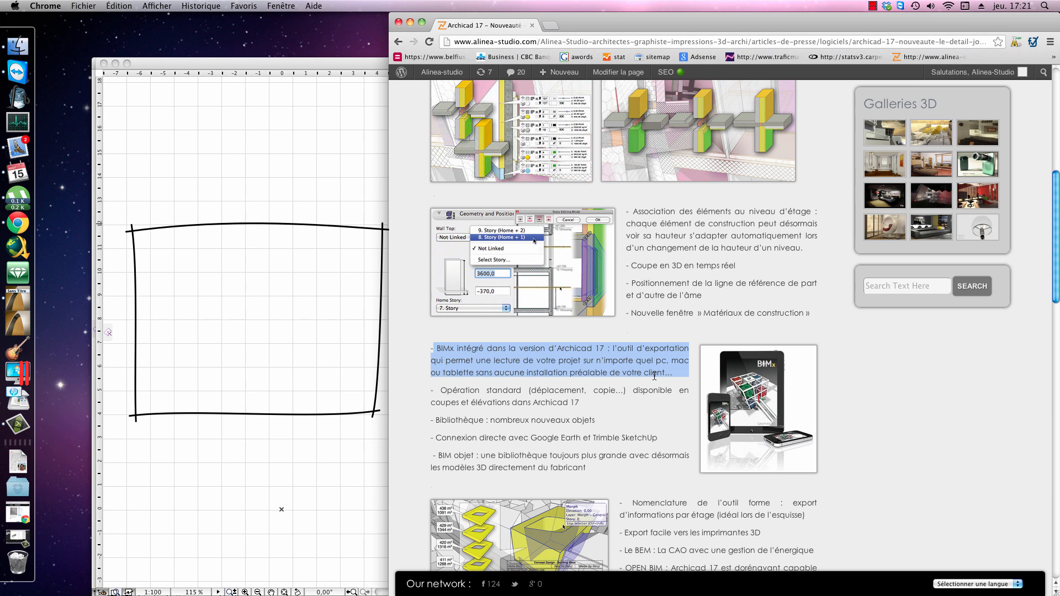
{"action": "left_click", "coordinate": [501, 384]}
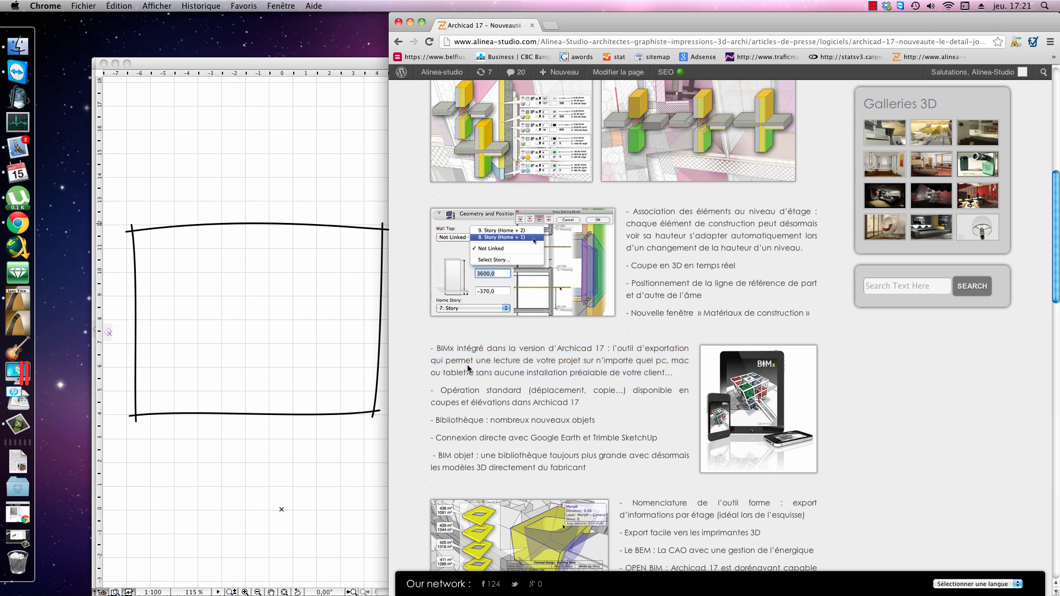
{"action": "left_click_drag", "start_coordinate": [438, 353], "coordinate": [551, 369]}
{"action": "left_click", "coordinate": [658, 375]}
{"action": "left_click_drag", "start_coordinate": [677, 376], "coordinate": [493, 373]}
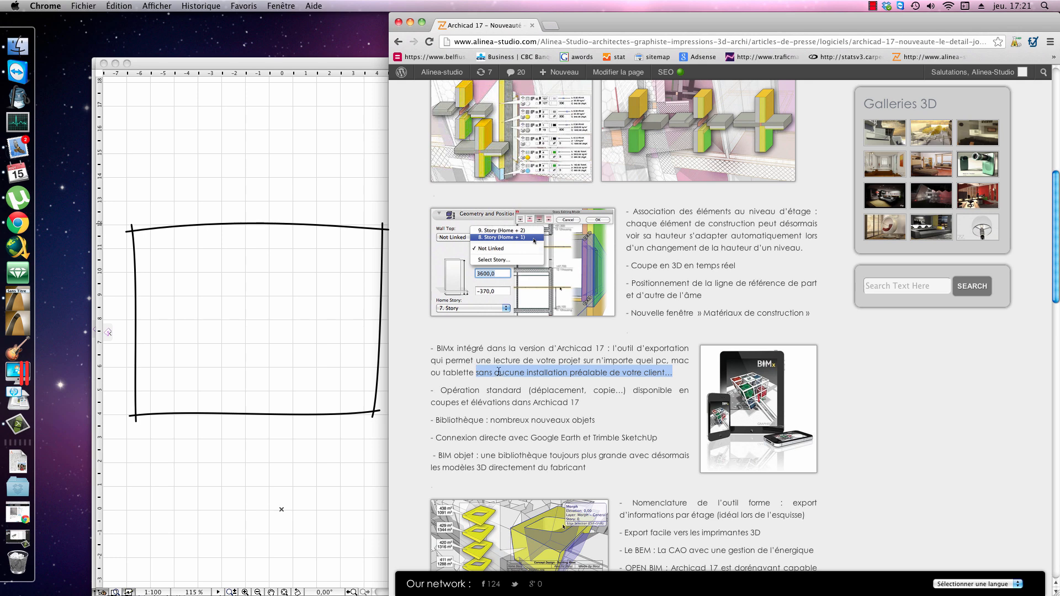
{"action": "left_click", "coordinate": [559, 393]}
{"action": "scroll", "coordinate": [560, 404], "scroll_direction": "down", "scroll_amount": 2}
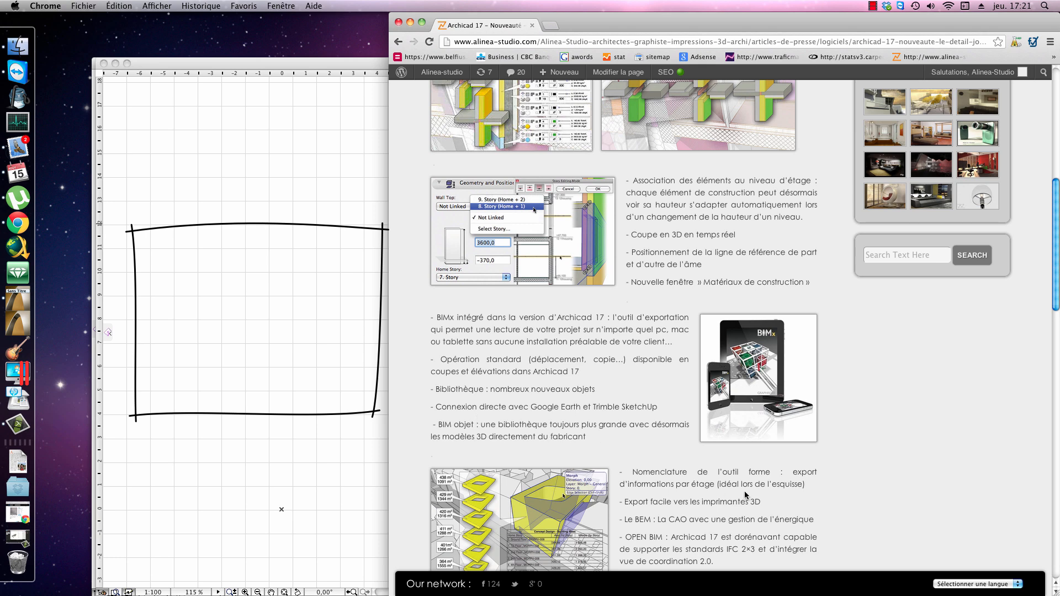
Step: Review the article's final feature list, covering curved beams, OPEN BIM with IFC 2×3 and export to 3D printers
{"action": "scroll", "coordinate": [723, 466], "scroll_direction": "down", "scroll_amount": 4}
{"action": "left_click_drag", "start_coordinate": [697, 511], "coordinate": [619, 511]}
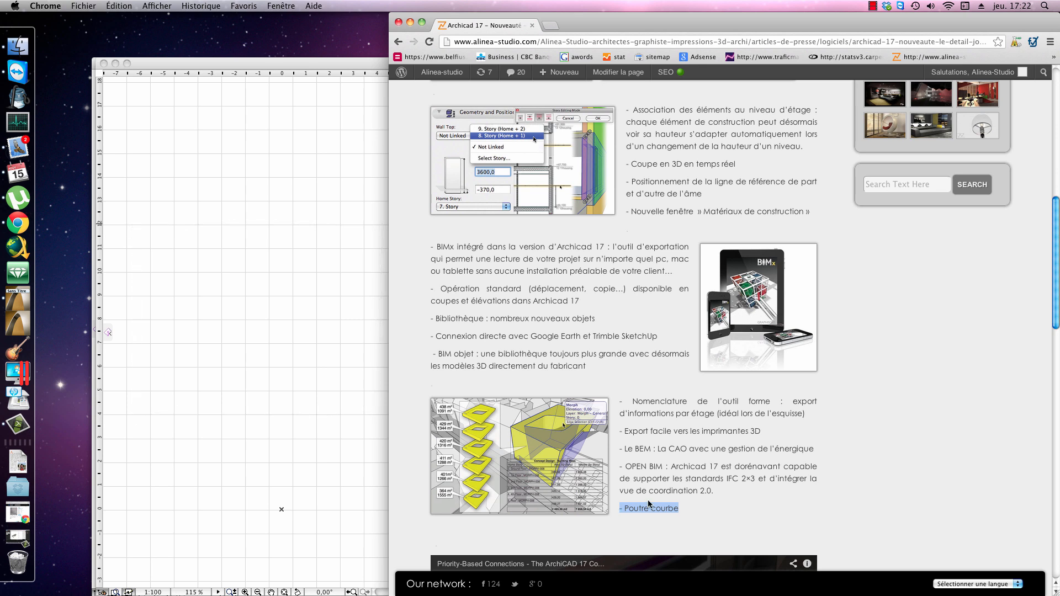
{"action": "left_click", "coordinate": [678, 508]}
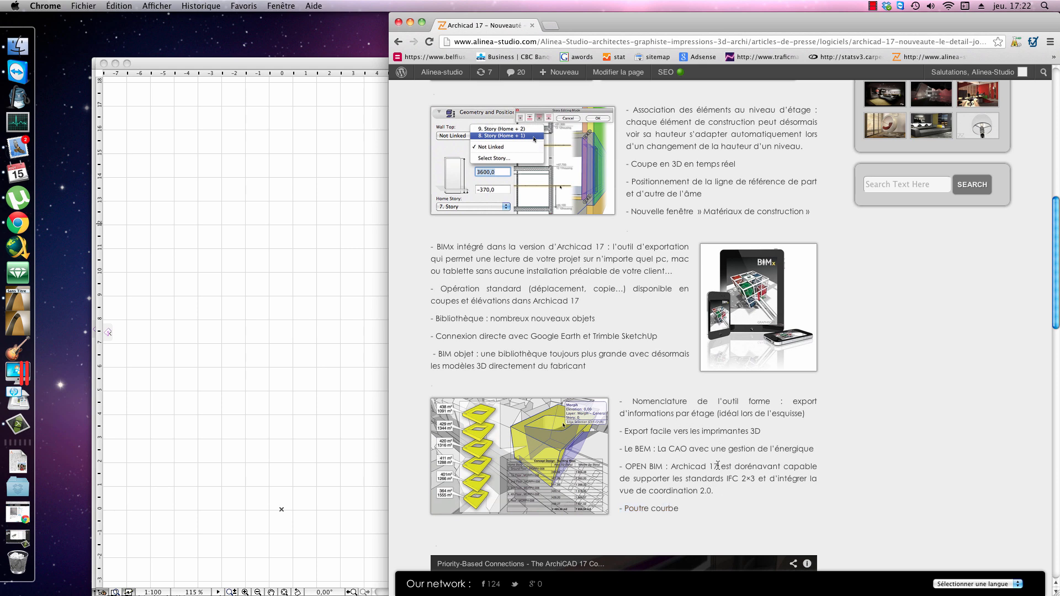
{"action": "left_click_drag", "start_coordinate": [717, 466], "coordinate": [626, 478]}
{"action": "left_click", "coordinate": [700, 505]}
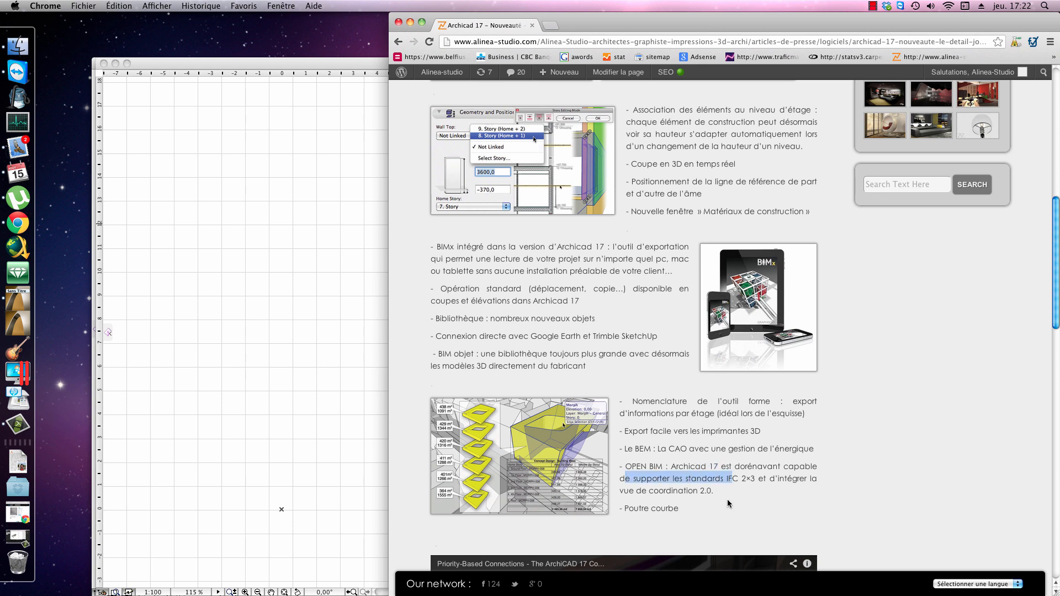
{"action": "left_click_drag", "start_coordinate": [683, 509], "coordinate": [629, 508]}
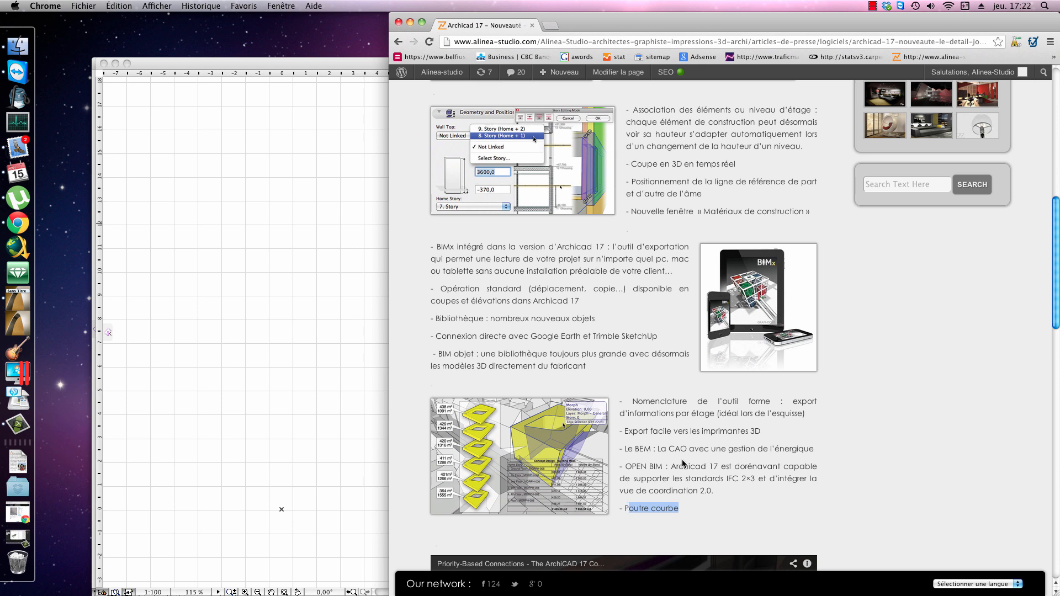
{"action": "left_click_drag", "start_coordinate": [690, 433], "coordinate": [752, 439]}
{"action": "left_click", "coordinate": [747, 437]}
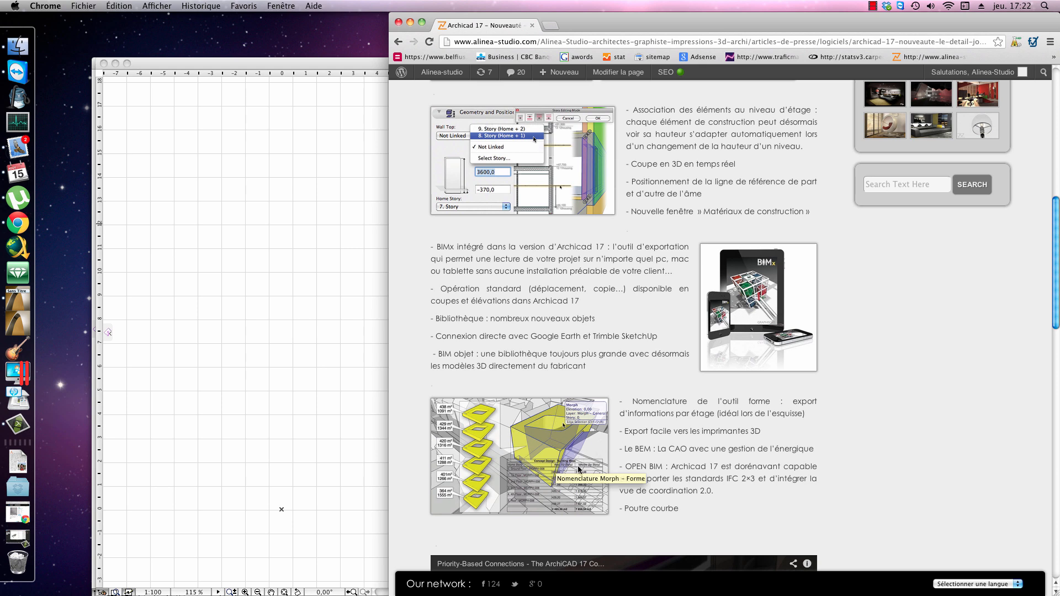
Step: Switch to ArchiCAD and draw a rectangle of Beton14-6-2-9 composite walls, about 12 by 10 m, on the ground floor plan
{"action": "left_click", "coordinate": [293, 406]}
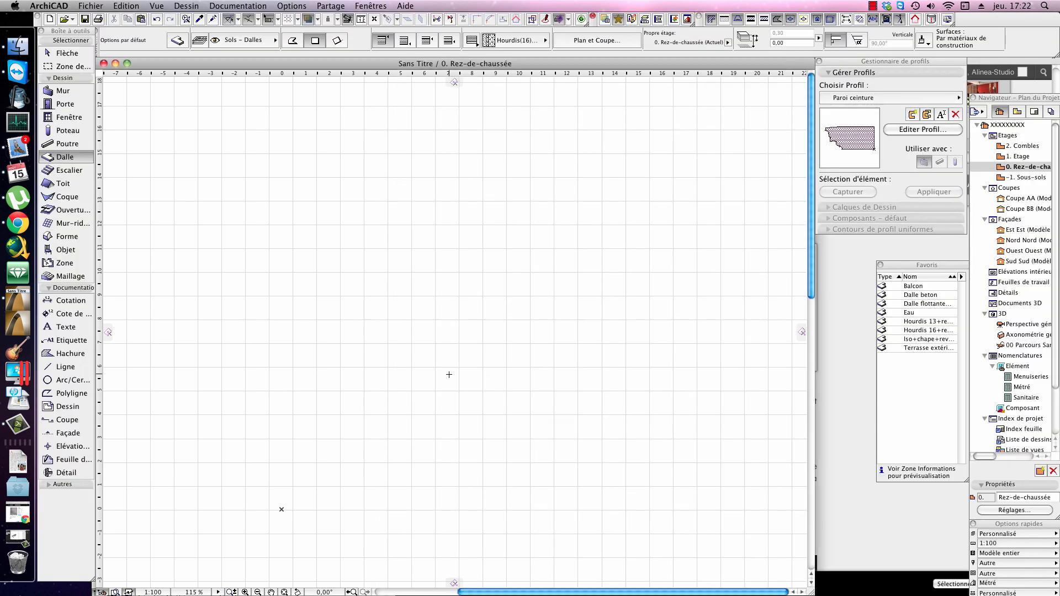
{"action": "key", "text": "Escape"}
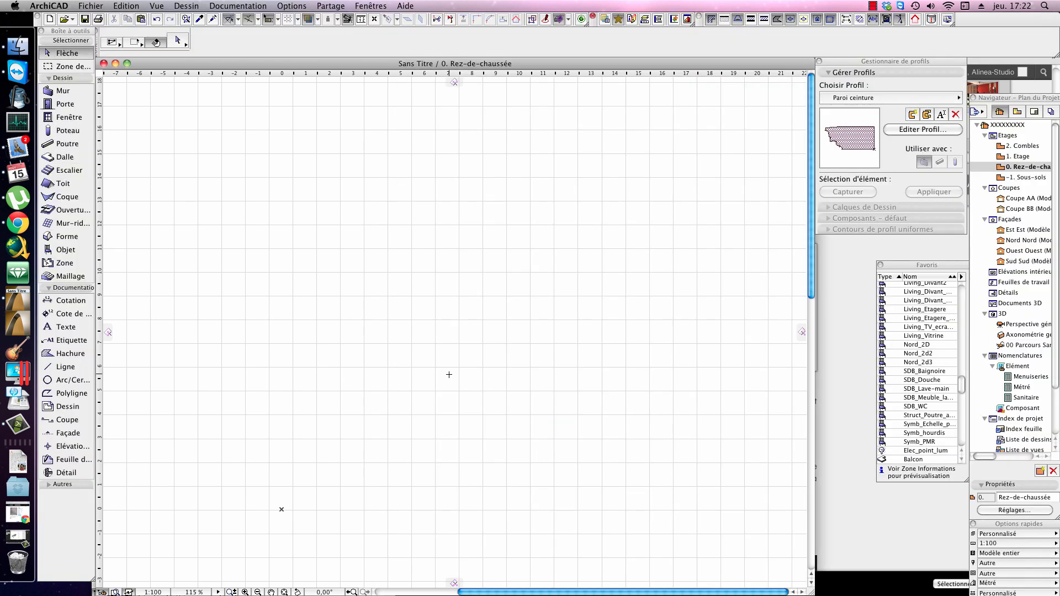
{"action": "key", "text": "m"}
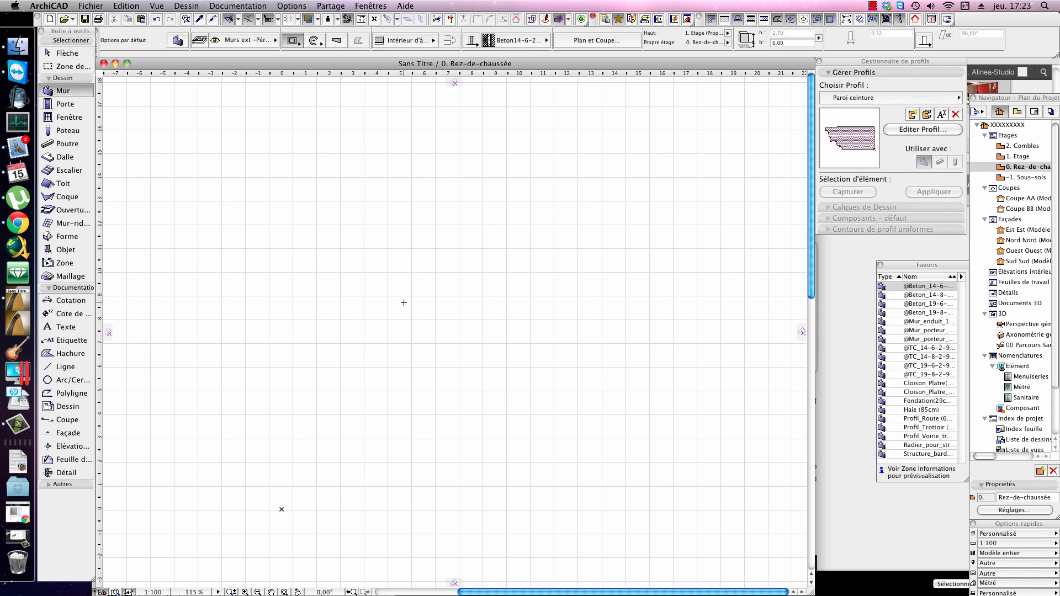
{"action": "left_click", "coordinate": [400, 220]}
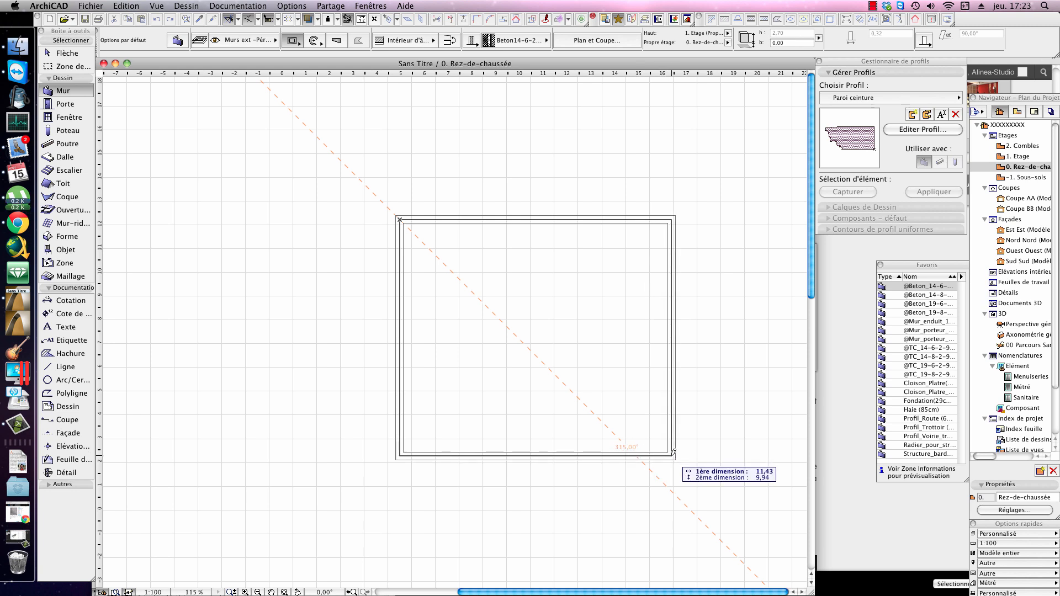
{"action": "left_click", "coordinate": [690, 459]}
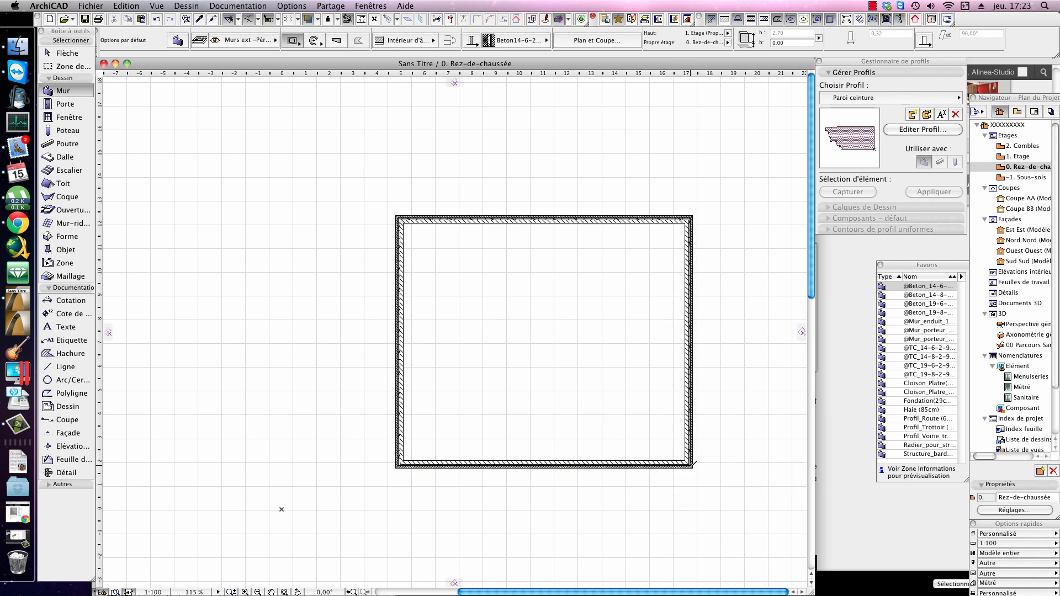
{"action": "key", "text": "Escape"}
Step: Delete the lower horizontal wall of the rectangle, leaving a three-sided enclosure
{"action": "scroll", "coordinate": [662, 390], "scroll_direction": "up", "scroll_amount": 2}
{"action": "middle_click_drag", "start_coordinate": [668, 394], "coordinate": [638, 398]}
{"action": "scroll", "coordinate": [689, 401], "scroll_direction": "down", "scroll_amount": 1}
{"action": "left_click", "coordinate": [663, 393]}
{"action": "left_click", "coordinate": [644, 492]}
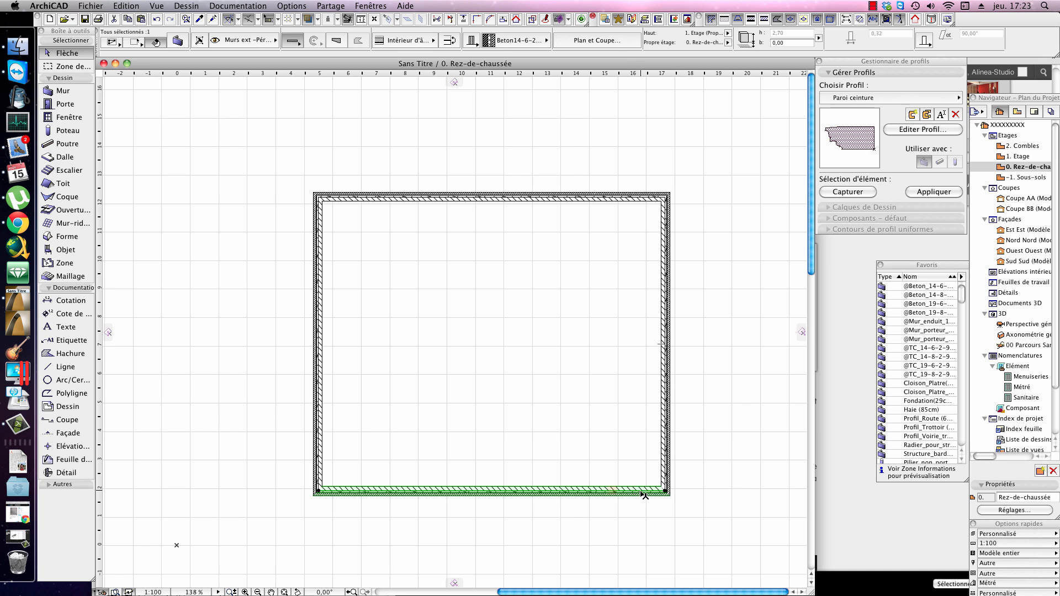
{"action": "key", "text": "Delete"}
Step: Inspect the layers of the left wall's Beton14-6-2-9 (32cm) composite structure and close the editor without changes
{"action": "scroll", "coordinate": [531, 350], "scroll_direction": "up", "scroll_amount": 2}
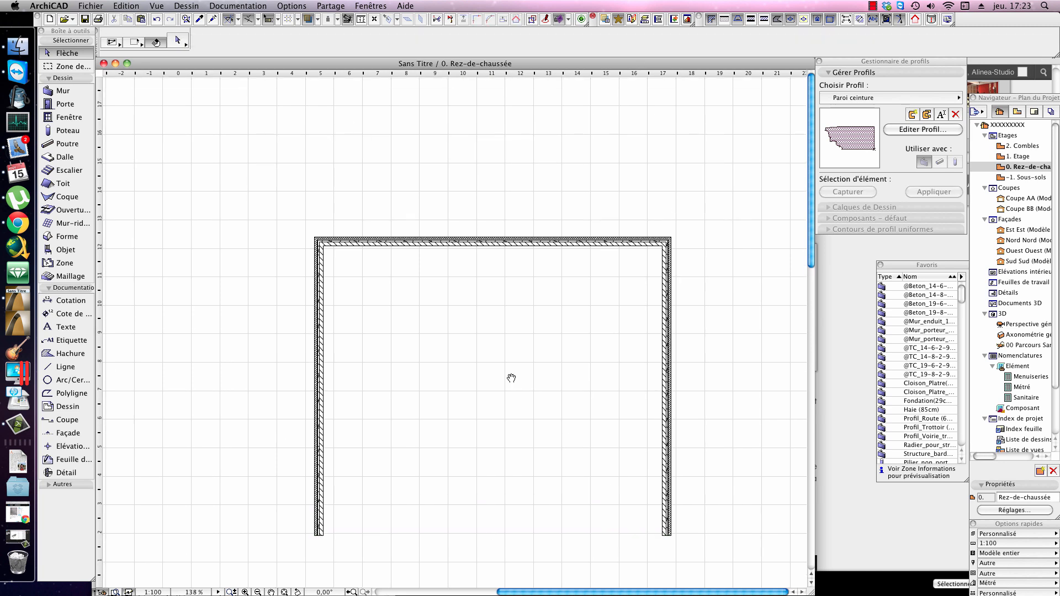
{"action": "left_click", "coordinate": [321, 313]}
{"action": "scroll", "coordinate": [357, 277], "scroll_direction": "up", "scroll_amount": 5}
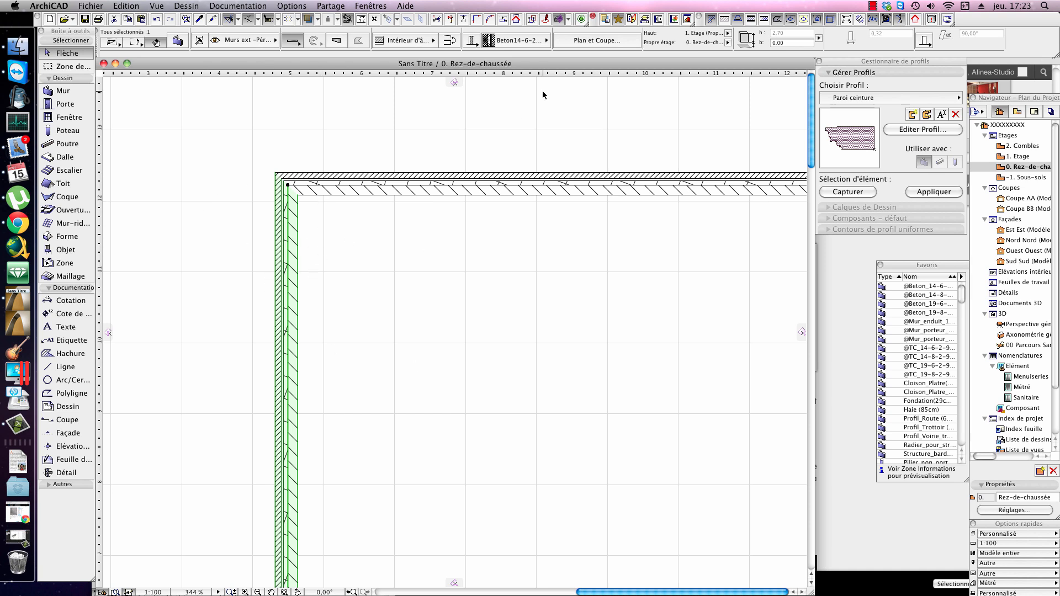
{"action": "left_click", "coordinate": [306, 8]}
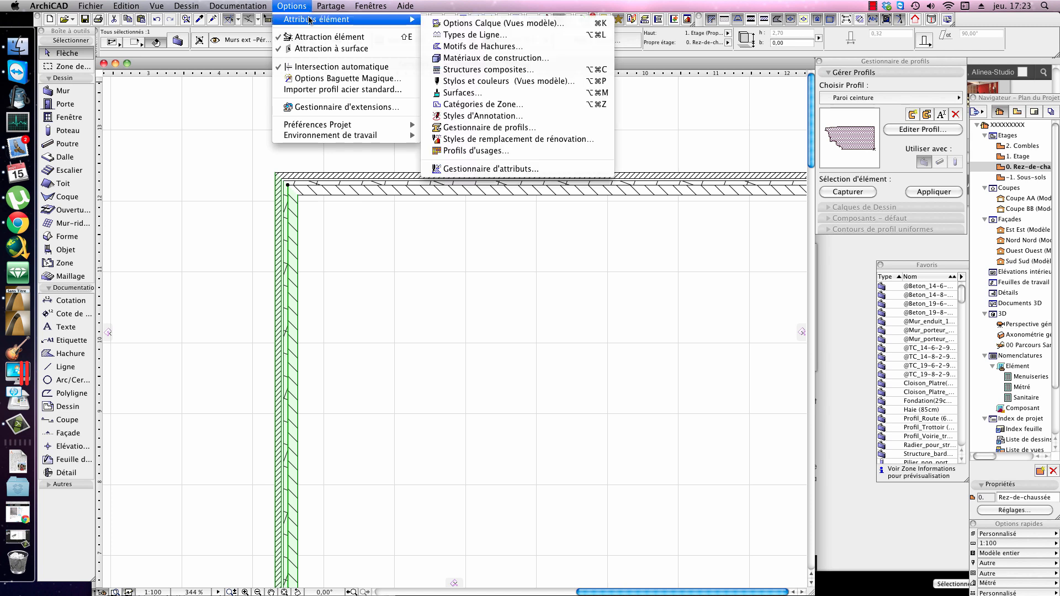
{"action": "left_click", "coordinate": [370, 210]}
{"action": "right_click", "coordinate": [285, 247]}
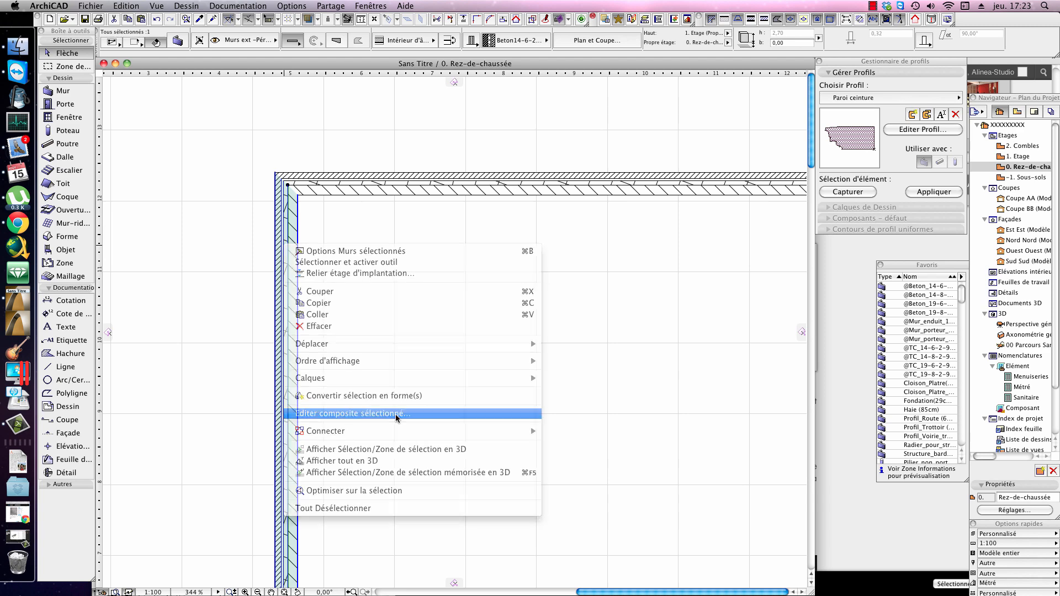
{"action": "left_click", "coordinate": [390, 413]}
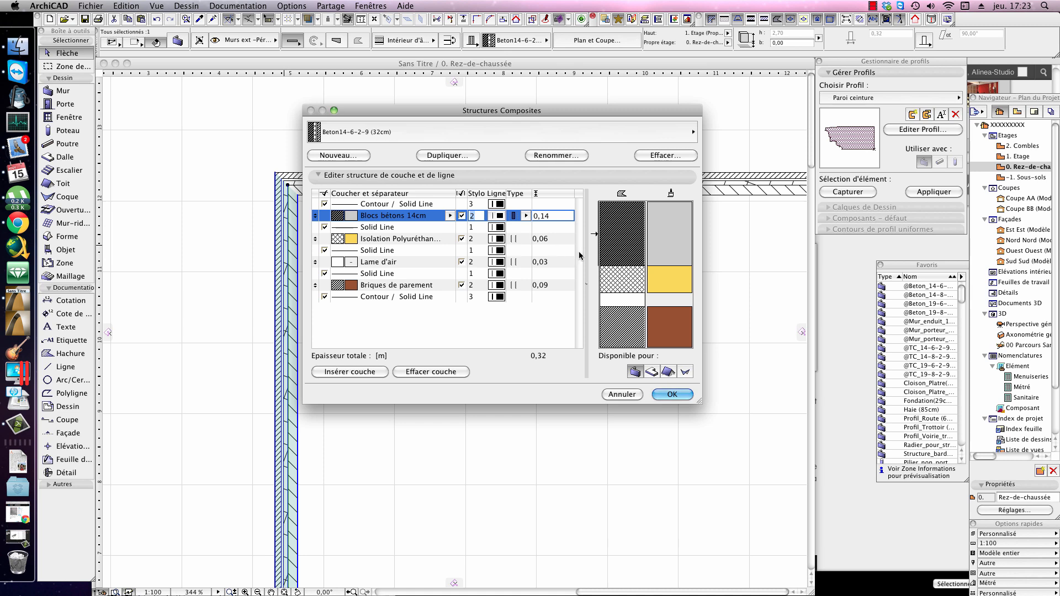
{"action": "left_click", "coordinate": [639, 231]}
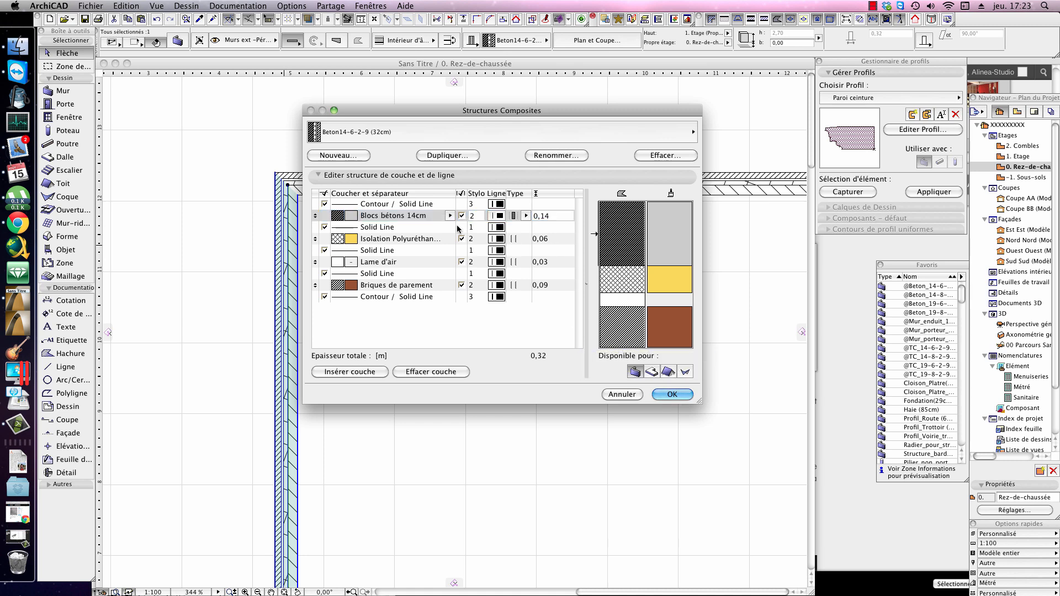
{"action": "left_click", "coordinate": [622, 394]}
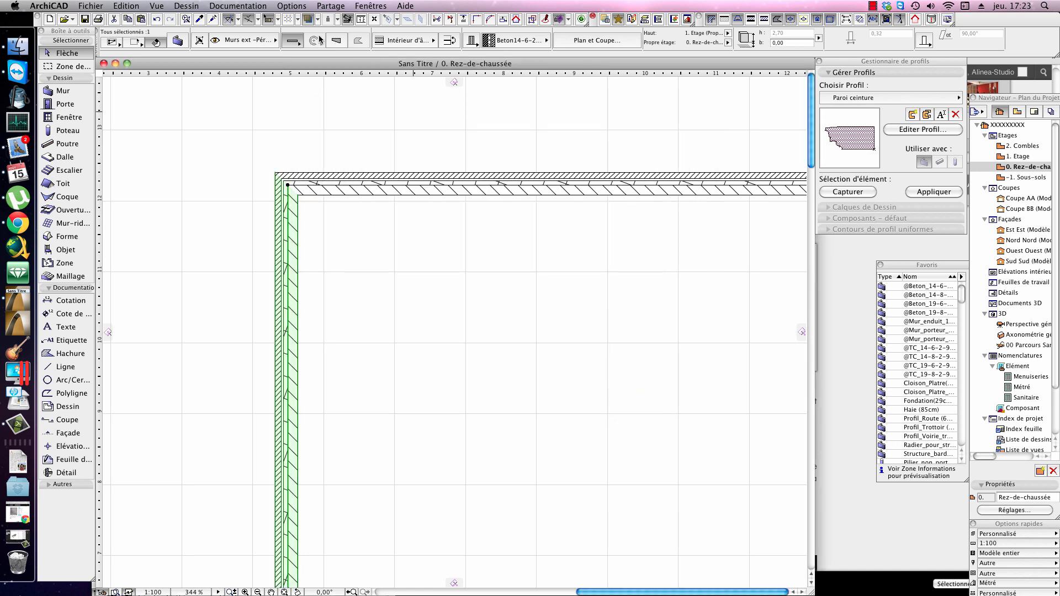
Step: Open the building materials settings and inspect the thermal conductivity and density of Lame d'air
{"action": "left_click", "coordinate": [300, 7]}
{"action": "mouse_move", "coordinate": [331, 19]}
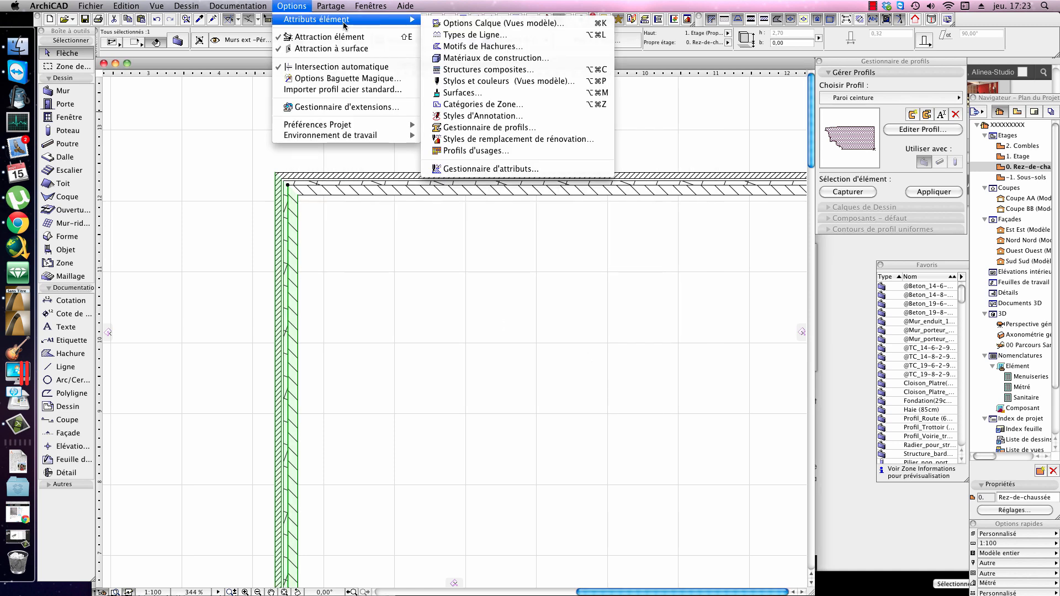
{"action": "left_click", "coordinate": [512, 58]}
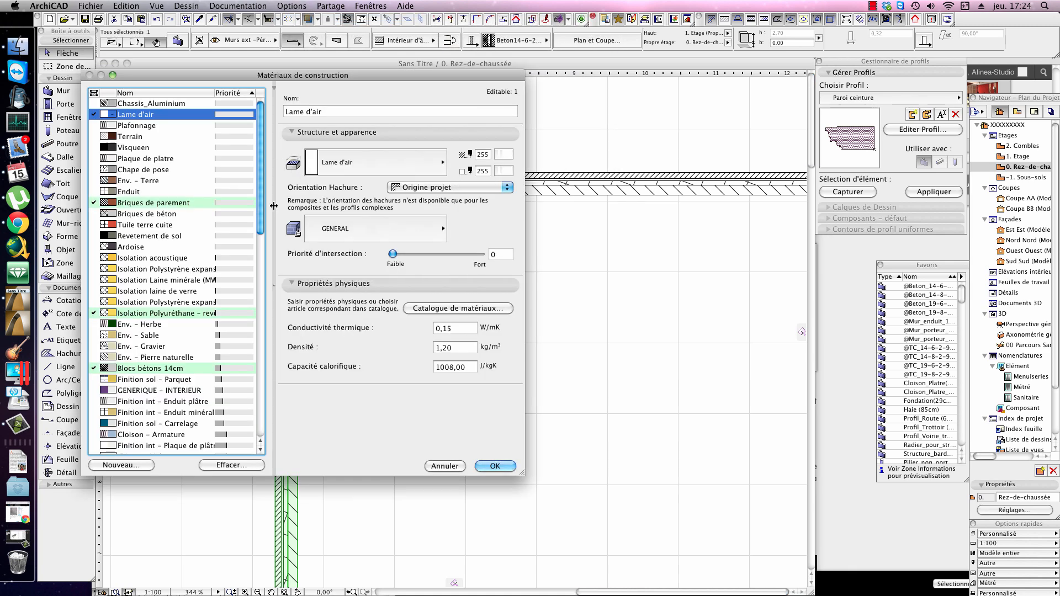
{"action": "left_click", "coordinate": [476, 328]}
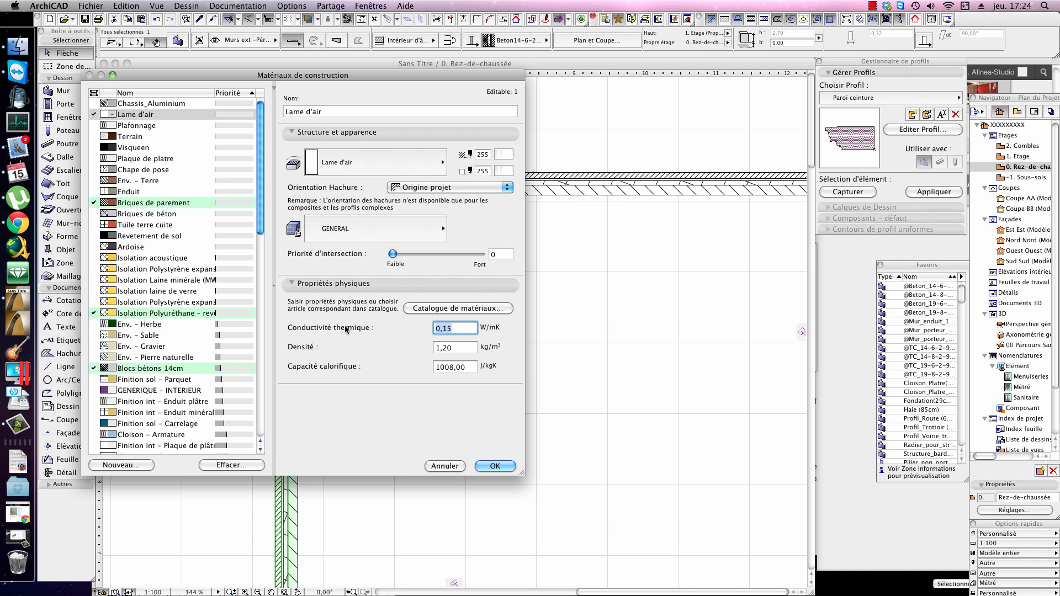
{"action": "left_click", "coordinate": [467, 350]}
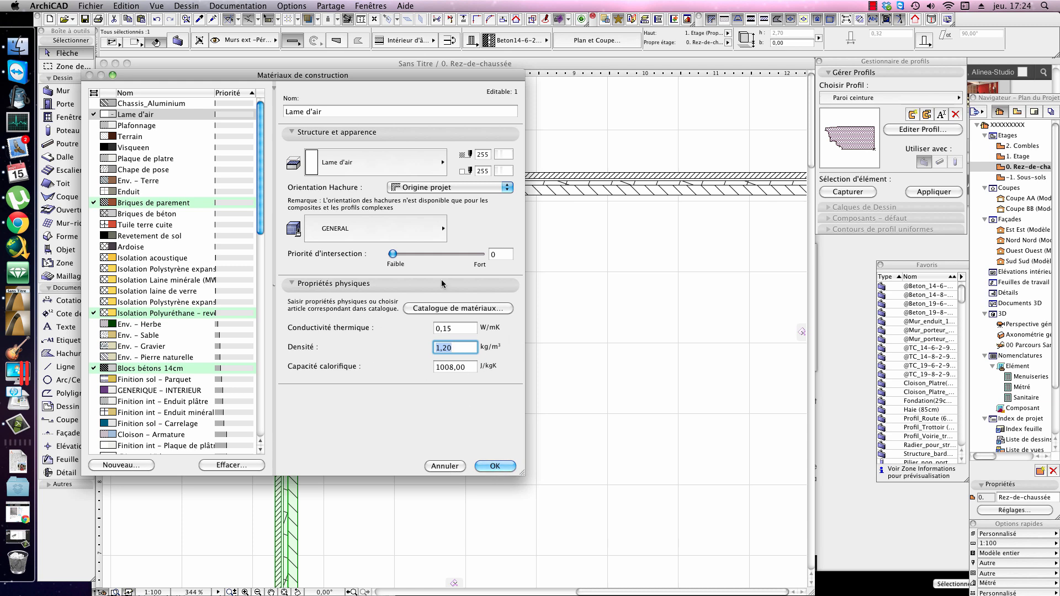
Step: Inspect the physical properties of Briques de parement and set its intersection priority to 9 after trying 180
{"action": "left_click_drag", "start_coordinate": [263, 150], "coordinate": [256, 125]}
{"action": "left_click", "coordinate": [160, 204]}
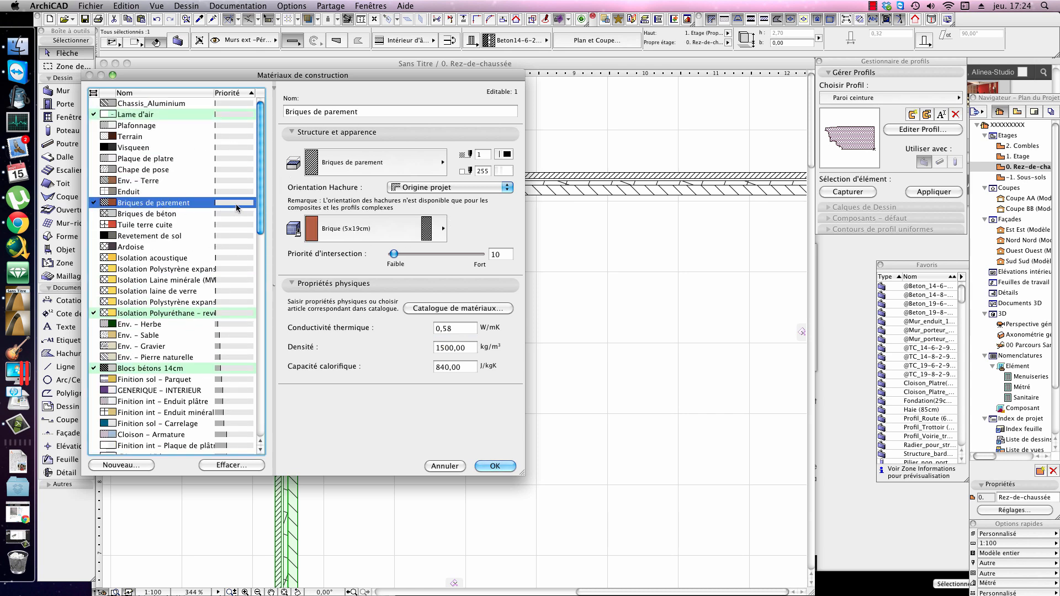
{"action": "left_click_drag", "start_coordinate": [193, 75], "coordinate": [464, 103]}
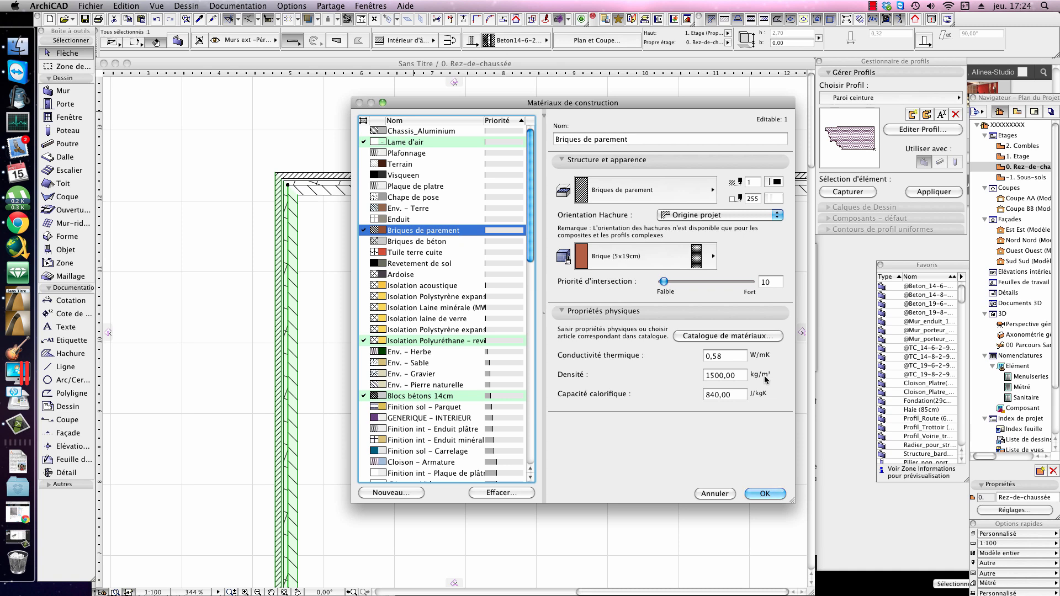
{"action": "left_click", "coordinate": [743, 355]}
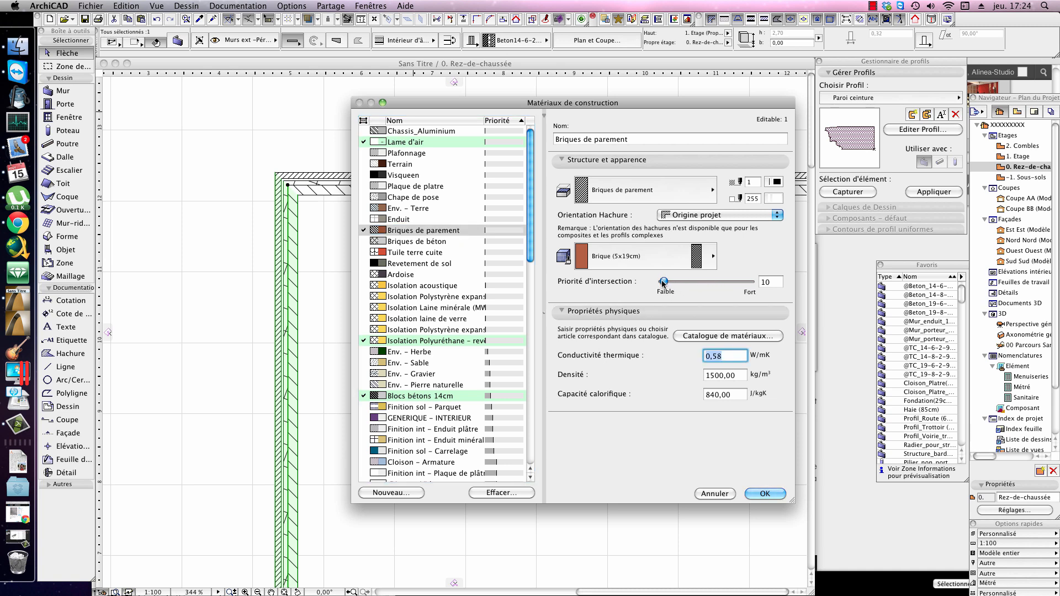
{"action": "left_click_drag", "start_coordinate": [663, 284], "coordinate": [678, 281]}
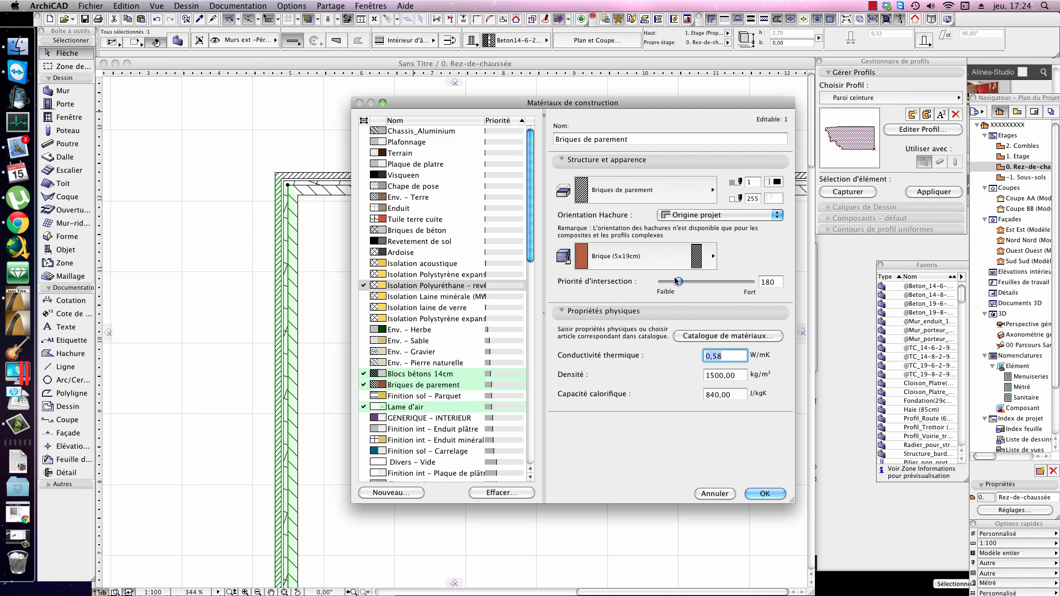
{"action": "mouse_move", "coordinate": [677, 280]}
{"action": "left_mouse_down"}
{"action": "mouse_move", "coordinate": [697, 283]}
{"action": "mouse_move", "coordinate": [665, 287]}
{"action": "left_mouse_up"}
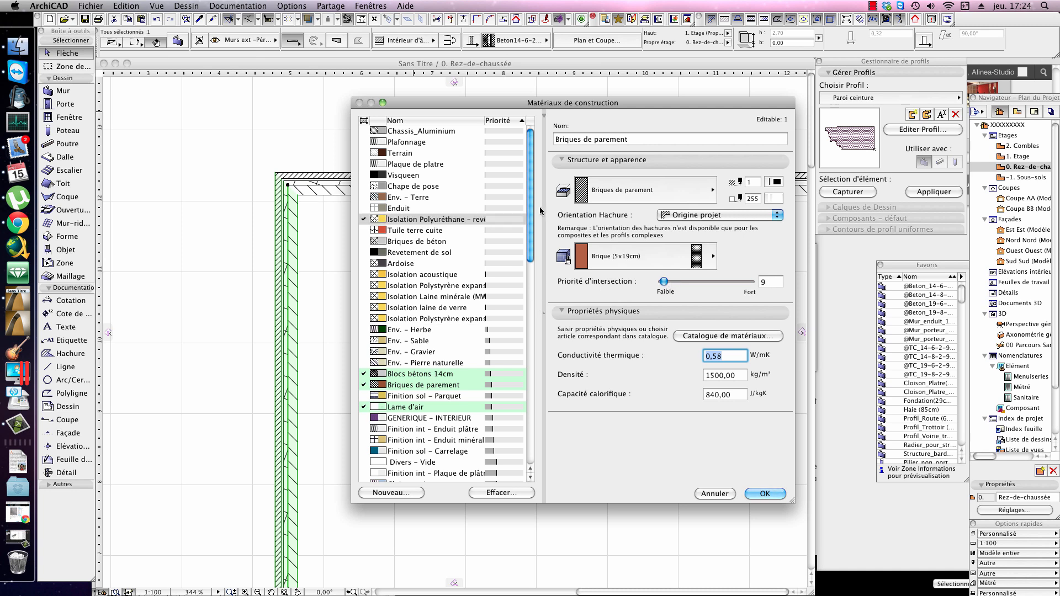
Step: Browse the strongest materials in the priority-sorted list and inspect the settings of Blocs bétons 19cm
{"action": "left_click_drag", "start_coordinate": [531, 211], "coordinate": [541, 426]}
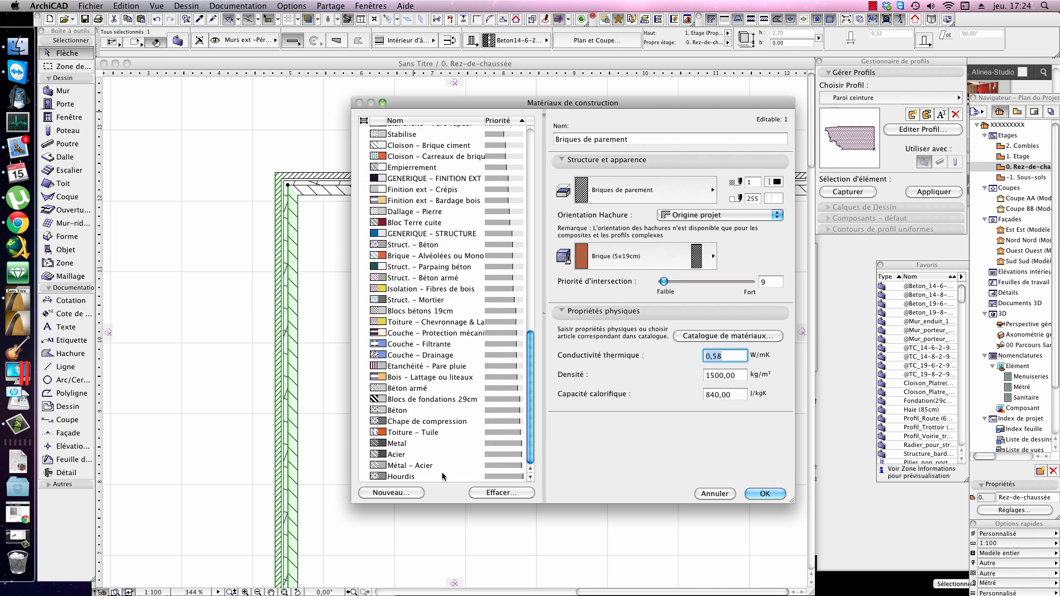
{"action": "scroll", "coordinate": [432, 257], "scroll_direction": "up", "scroll_amount": 5}
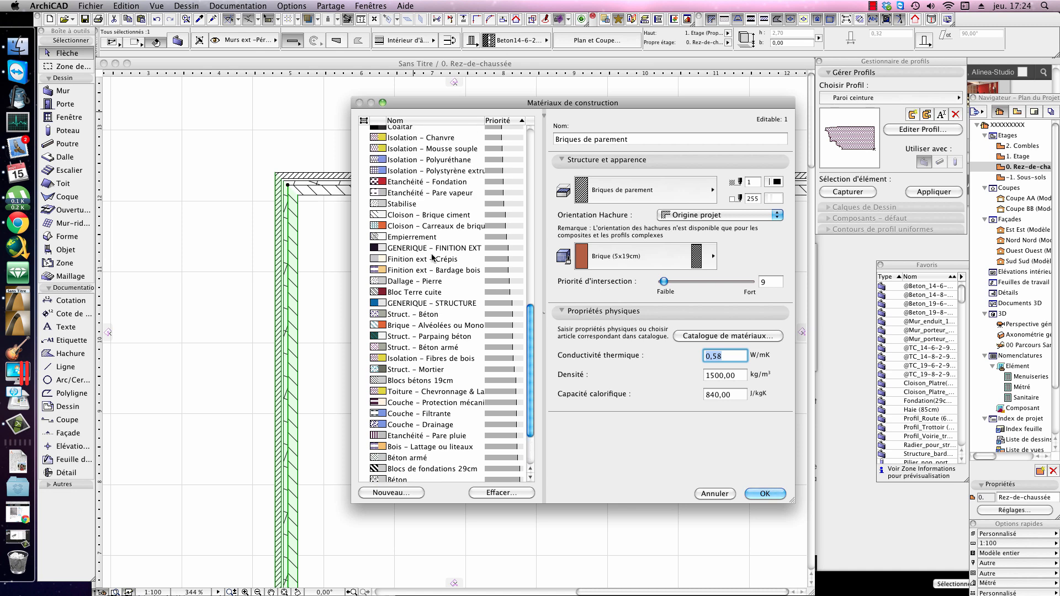
{"action": "scroll", "coordinate": [433, 257], "scroll_direction": "down", "scroll_amount": 5}
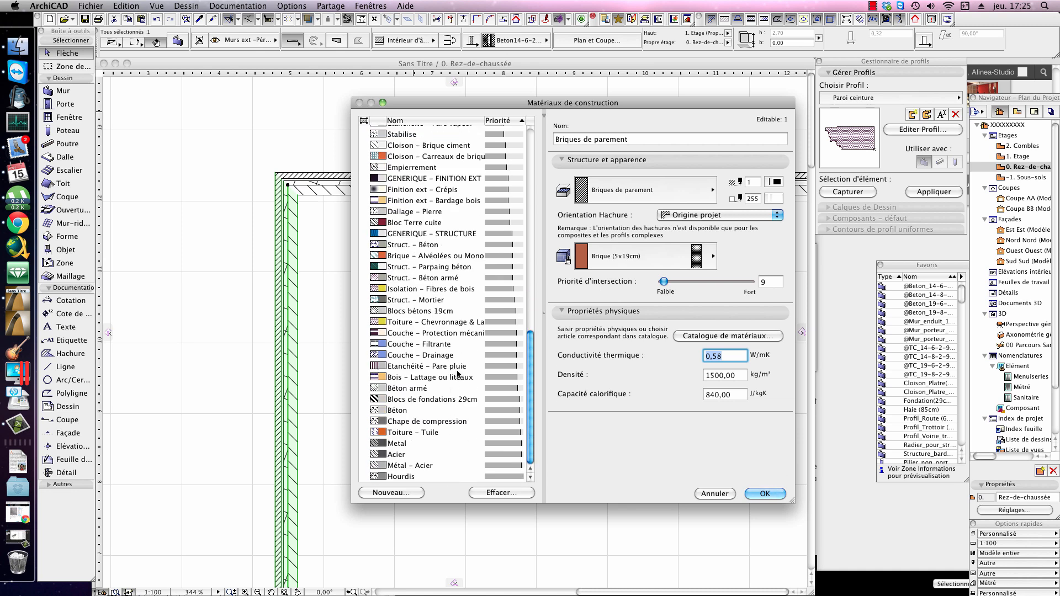
{"action": "left_click", "coordinate": [453, 312]}
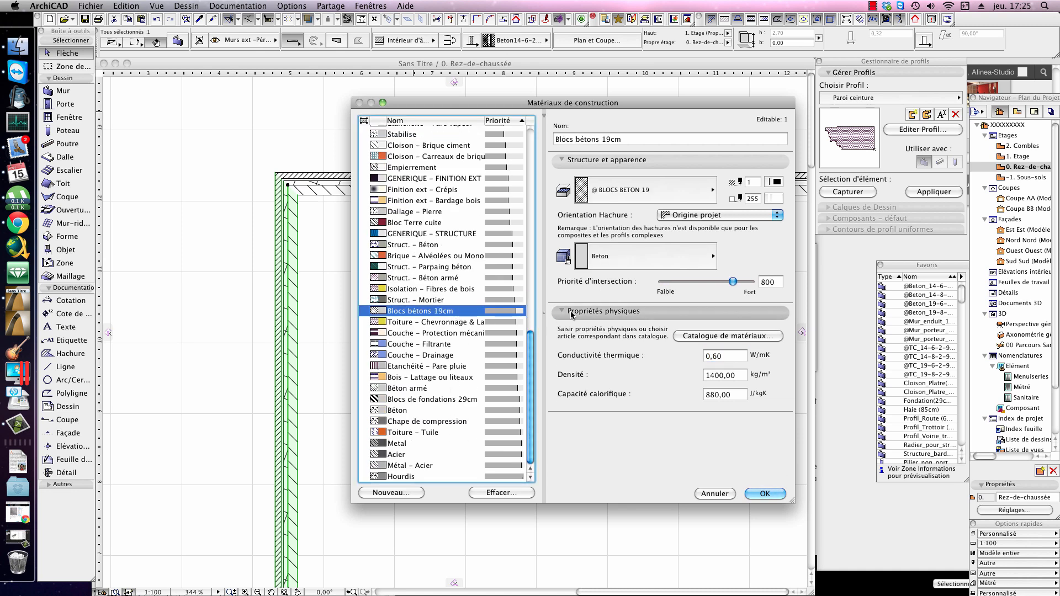
Step: Raise the intersection priority of Blocs bétons 14cm to 427
{"action": "scroll", "coordinate": [464, 312], "scroll_direction": "up", "scroll_amount": 15}
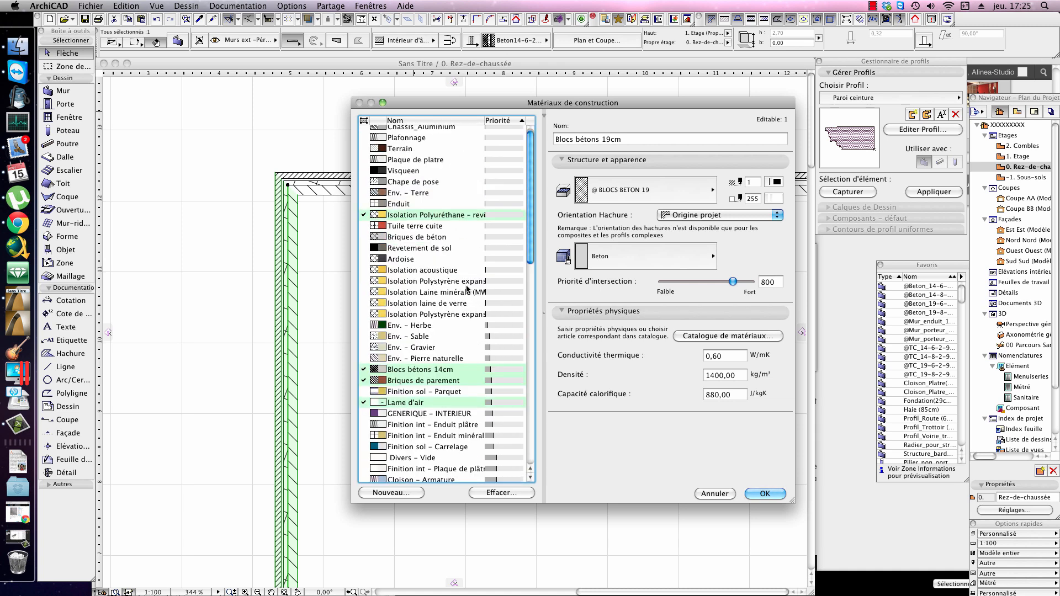
{"action": "left_click", "coordinate": [466, 369]}
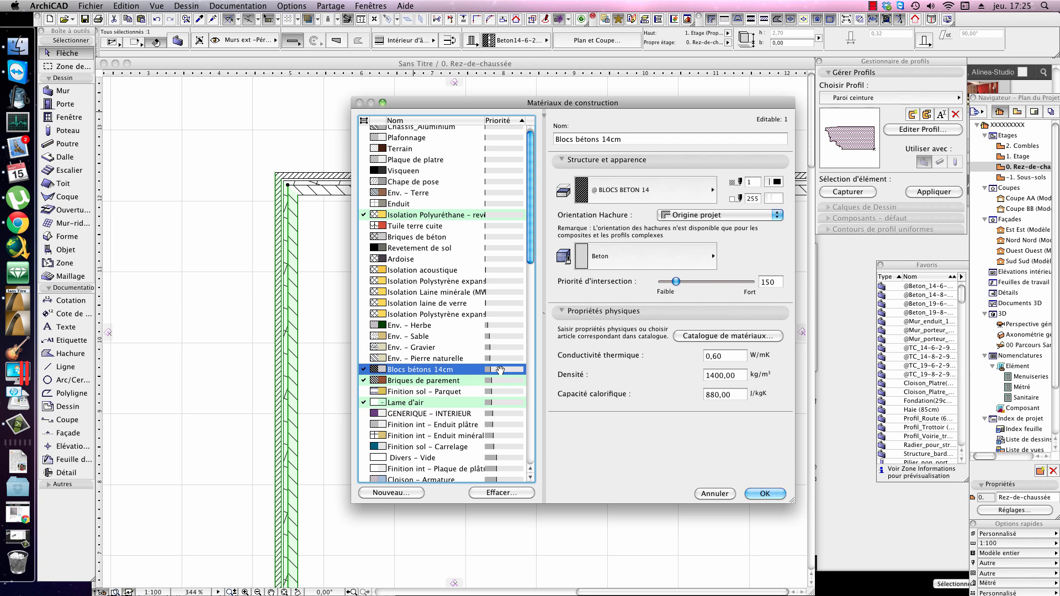
{"action": "left_click_drag", "start_coordinate": [676, 282], "coordinate": [701, 283]}
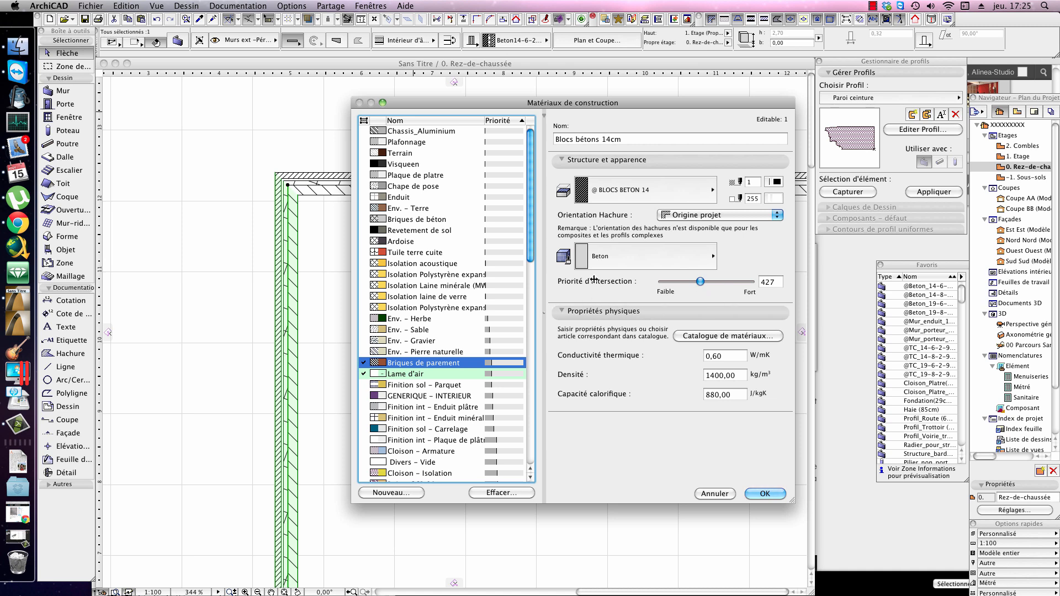
Step: Compare the intersection priority of Hourdis with that of Blocs bétons 14cm in the materials list
{"action": "left_click_drag", "start_coordinate": [531, 236], "coordinate": [539, 315]}
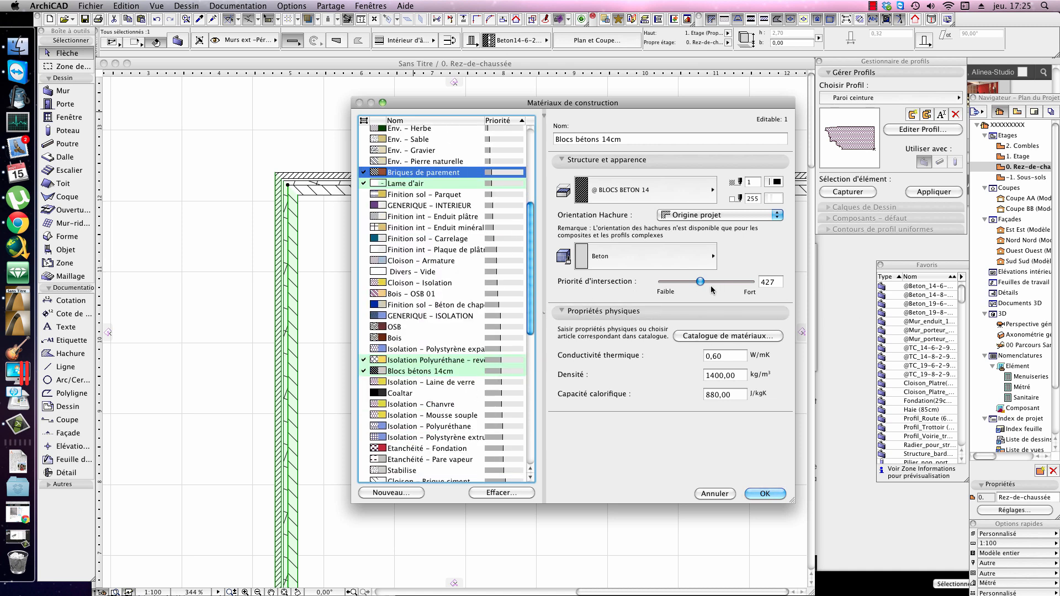
{"action": "left_click_drag", "start_coordinate": [530, 310], "coordinate": [529, 352]}
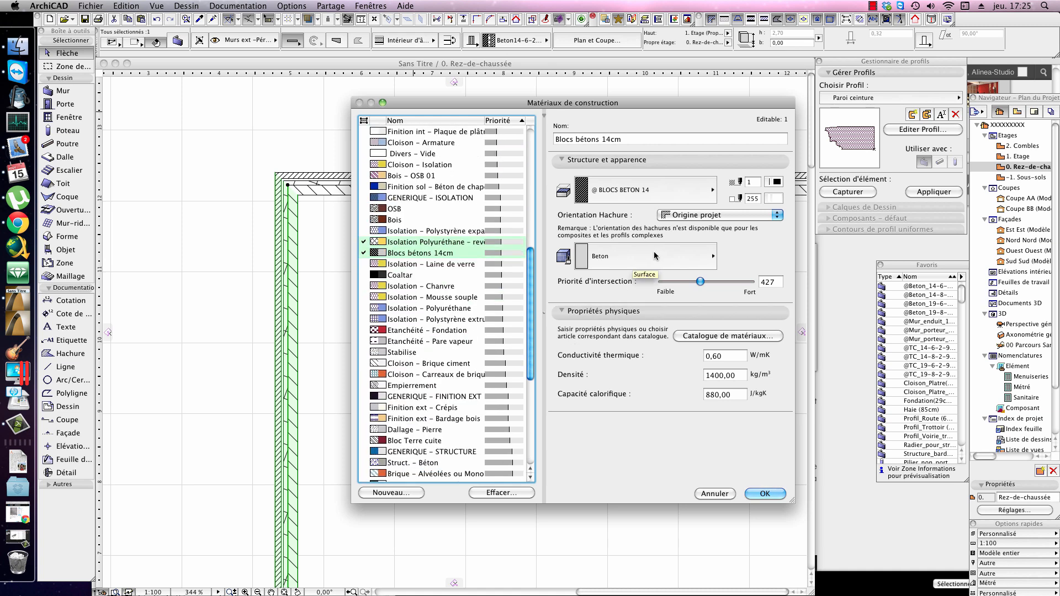
{"action": "left_click_drag", "start_coordinate": [533, 265], "coordinate": [532, 380]}
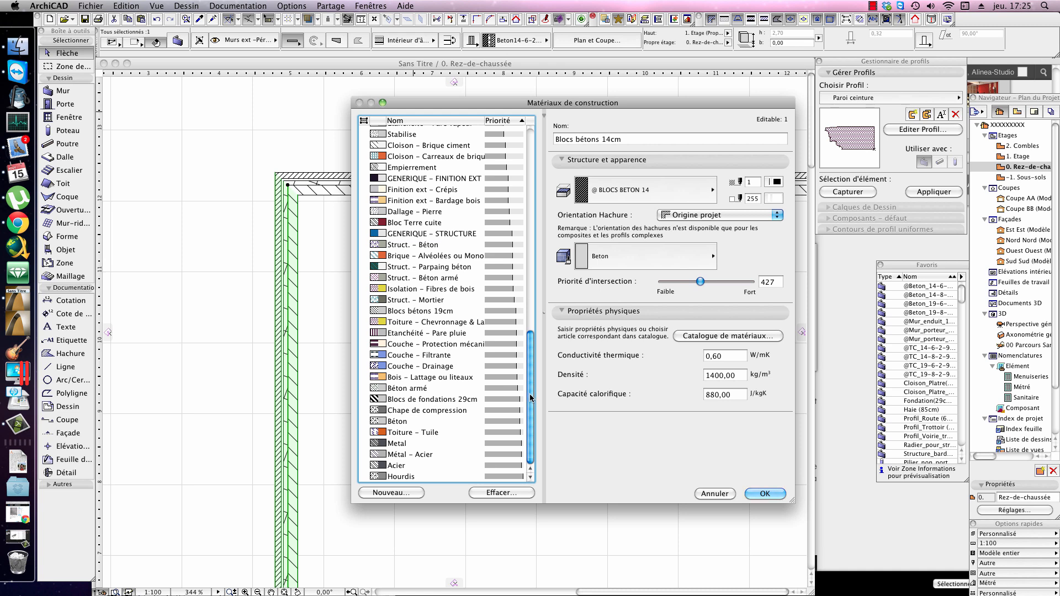
{"action": "left_click", "coordinate": [480, 477]}
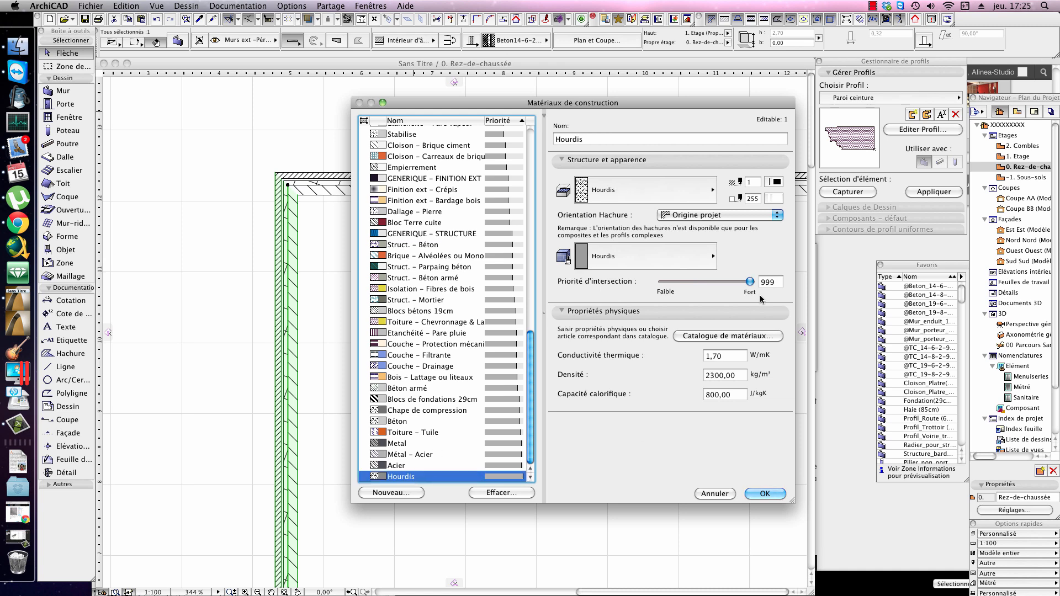
{"action": "mouse_move", "coordinate": [750, 282]}
{"action": "left_mouse_down"}
{"action": "mouse_move", "coordinate": [701, 283]}
{"action": "mouse_move", "coordinate": [750, 283]}
{"action": "left_mouse_up"}
{"action": "left_click", "coordinate": [412, 294]}
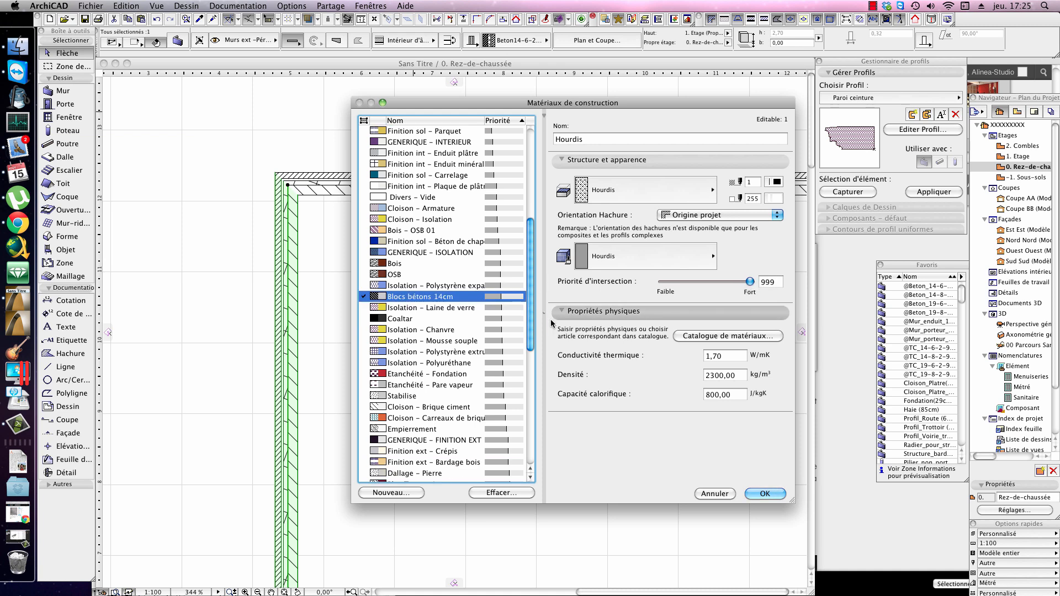
{"action": "scroll", "coordinate": [497, 303], "scroll_direction": "down", "scroll_amount": 3}
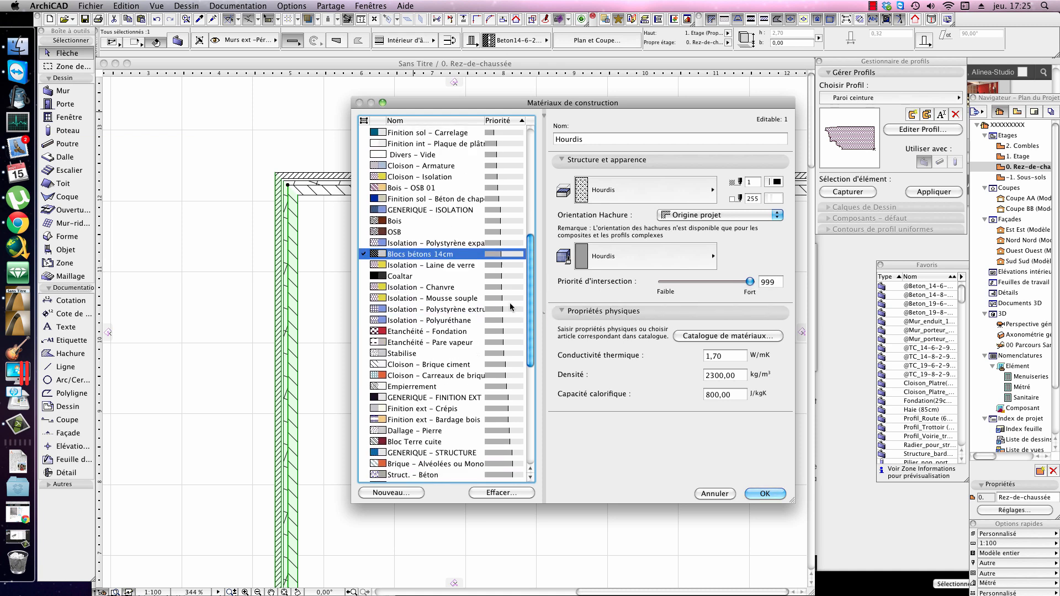
{"action": "left_click", "coordinate": [490, 276]}
{"action": "left_click", "coordinate": [476, 257]}
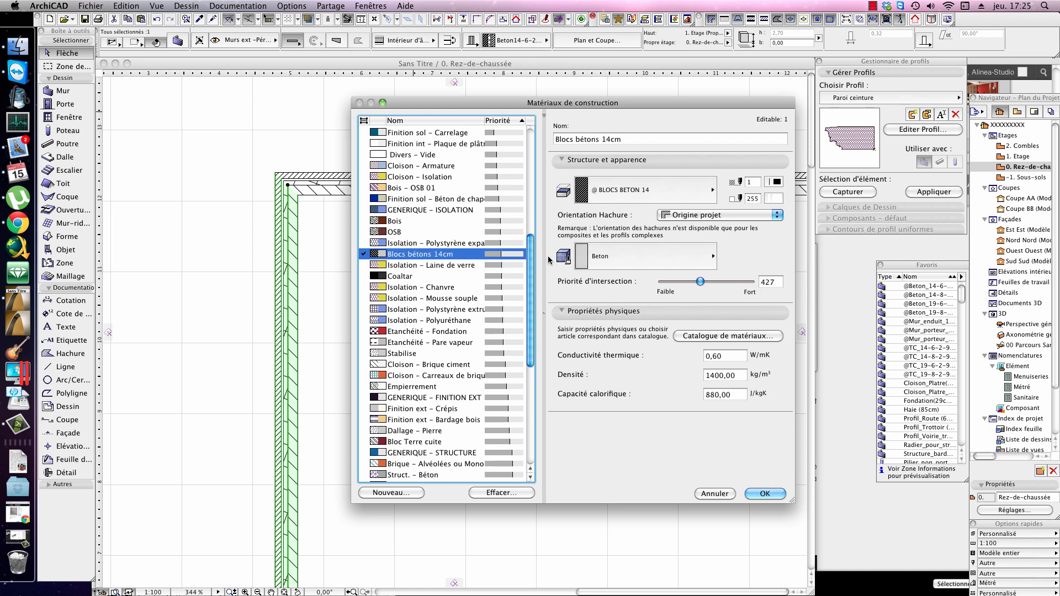
Step: Check the intersection priorities of Lame d'air and Hourdis, and accept the building material settings
{"action": "scroll", "coordinate": [471, 451], "scroll_direction": "down", "scroll_amount": 10}
{"action": "left_click_drag", "start_coordinate": [514, 476], "coordinate": [529, 390]}
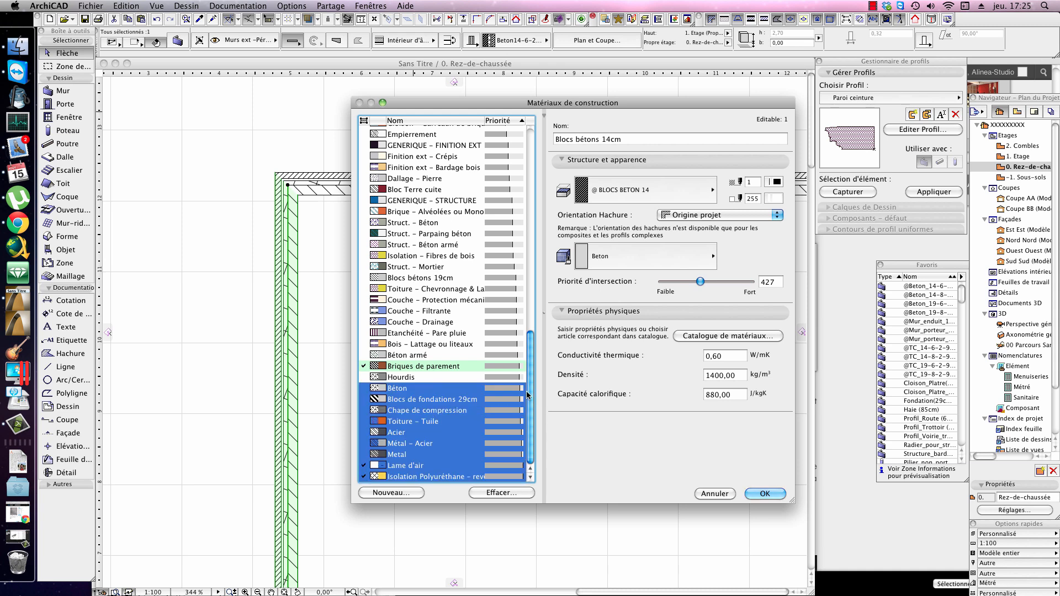
{"action": "left_click", "coordinate": [424, 465]}
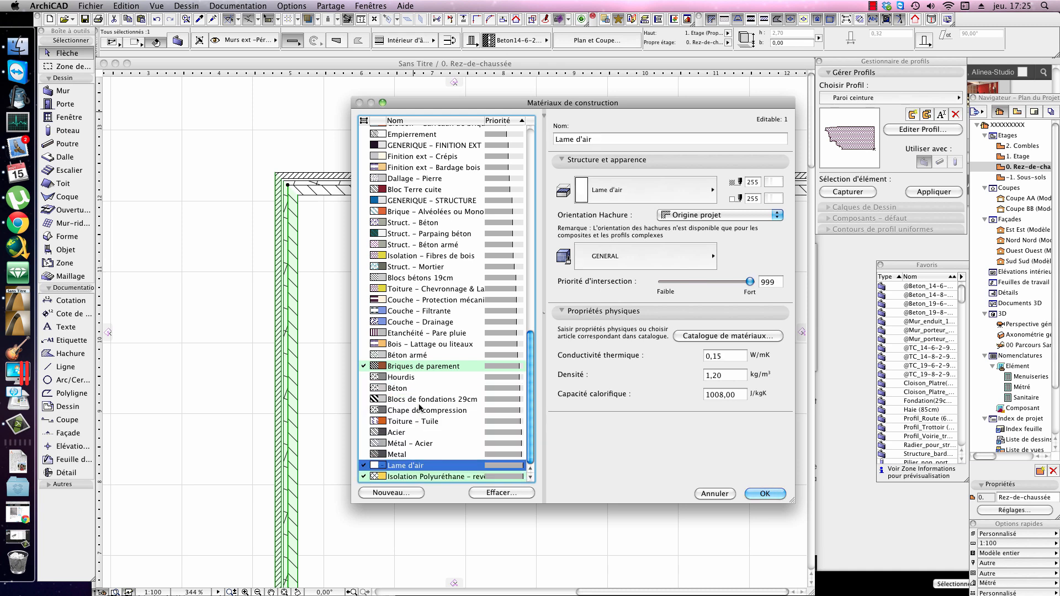
{"action": "left_click", "coordinate": [473, 376]}
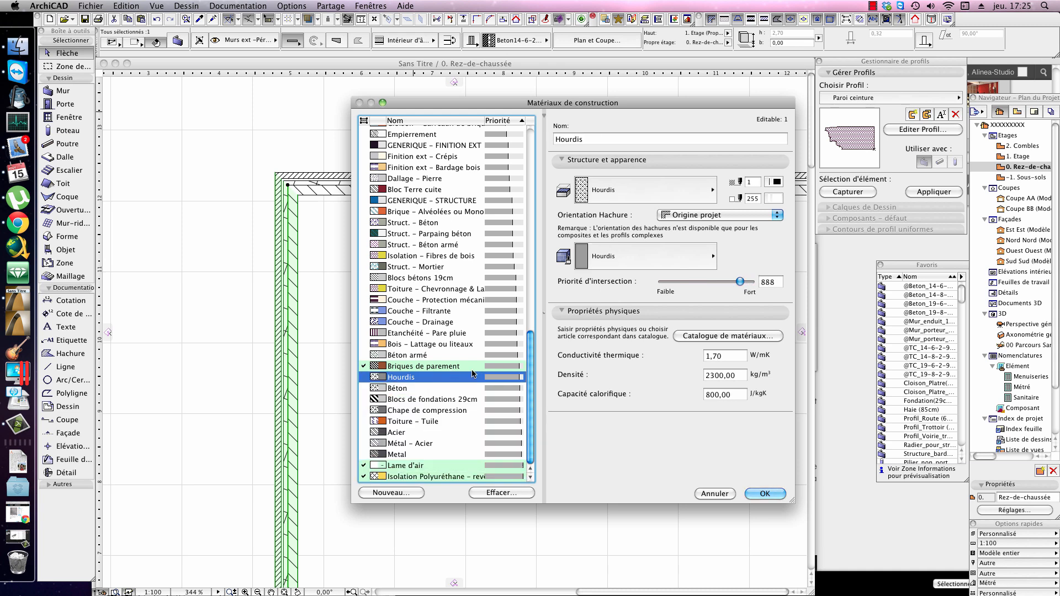
{"action": "left_click", "coordinate": [776, 285]}
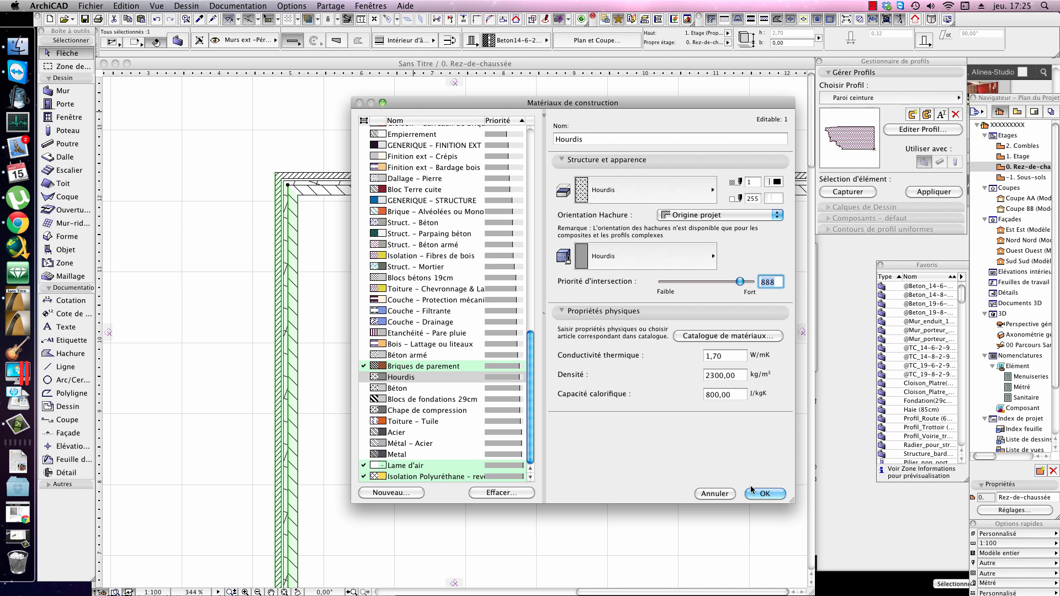
{"action": "left_click", "coordinate": [764, 493]}
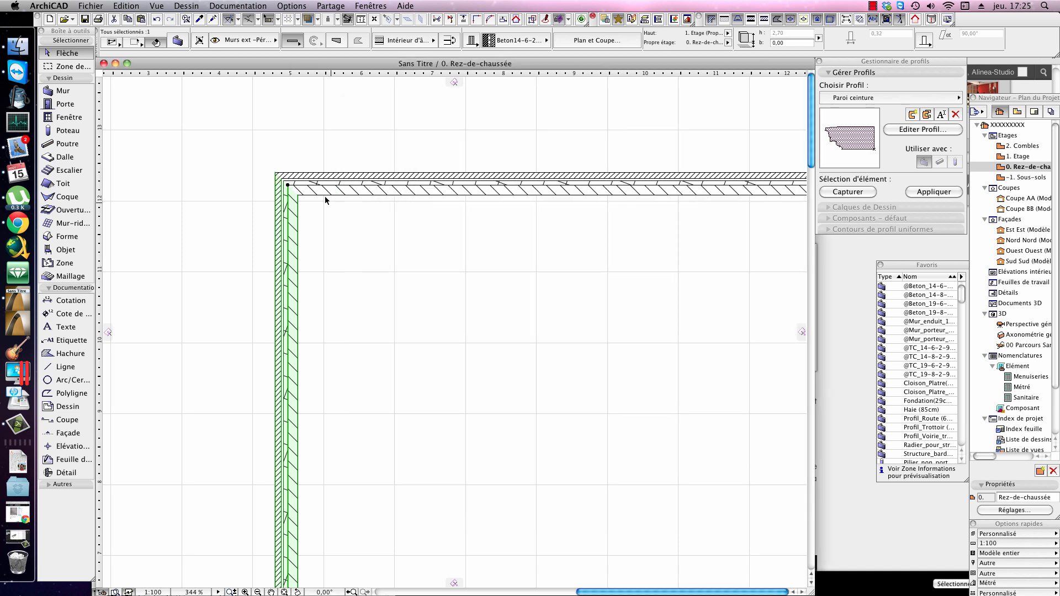
Step: Draw a rectangular slab of about 5.05 by 4.05 m inside the enclosure, starting within the left wall
{"action": "left_click", "coordinate": [428, 316]}
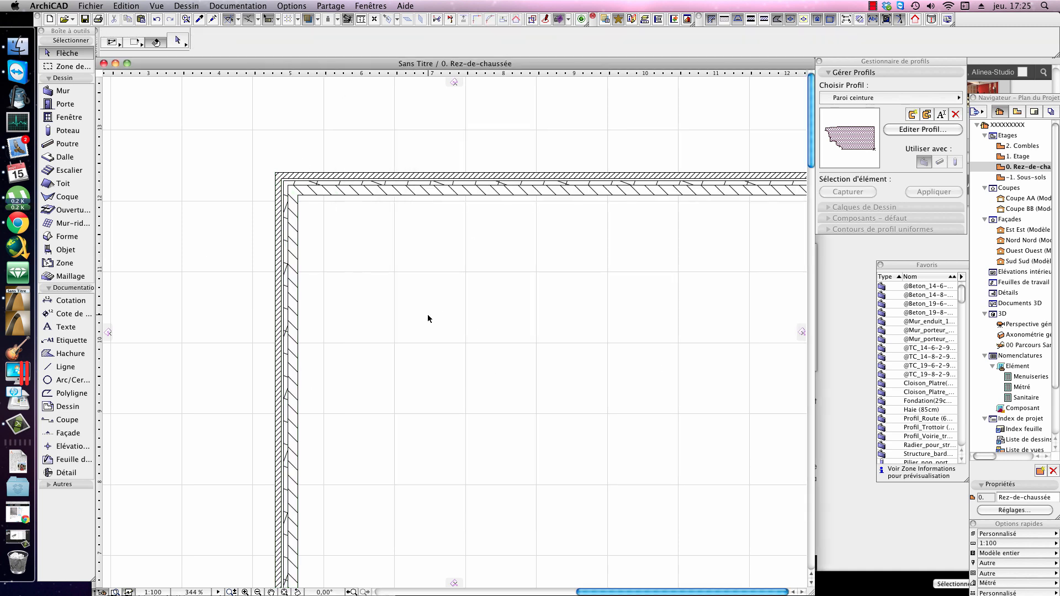
{"action": "key", "text": "d"}
{"action": "left_click", "coordinate": [287, 214]}
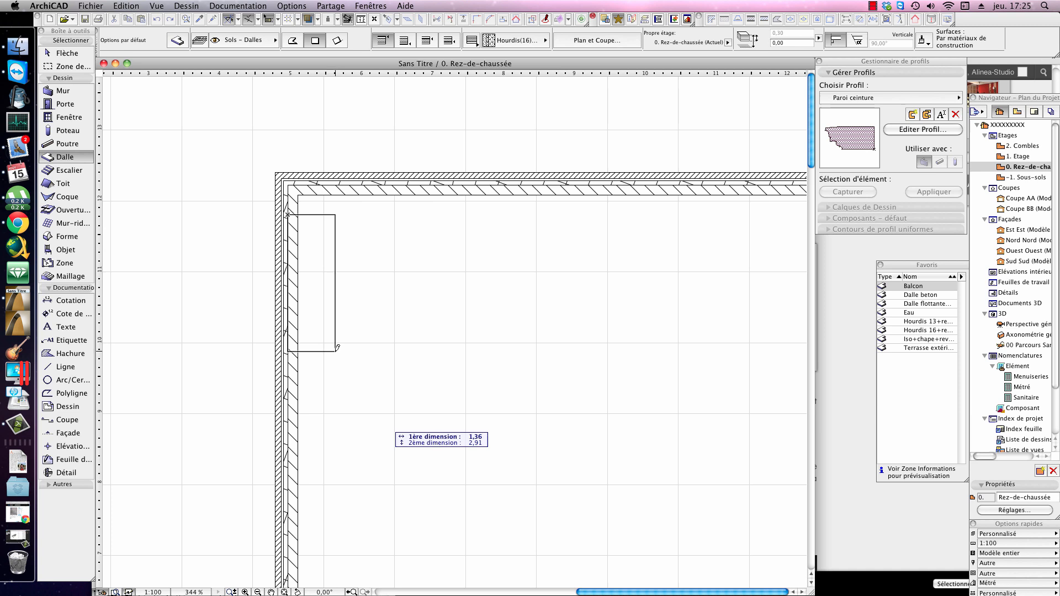
{"action": "left_click", "coordinate": [645, 501]}
{"action": "left_click", "coordinate": [632, 346]}
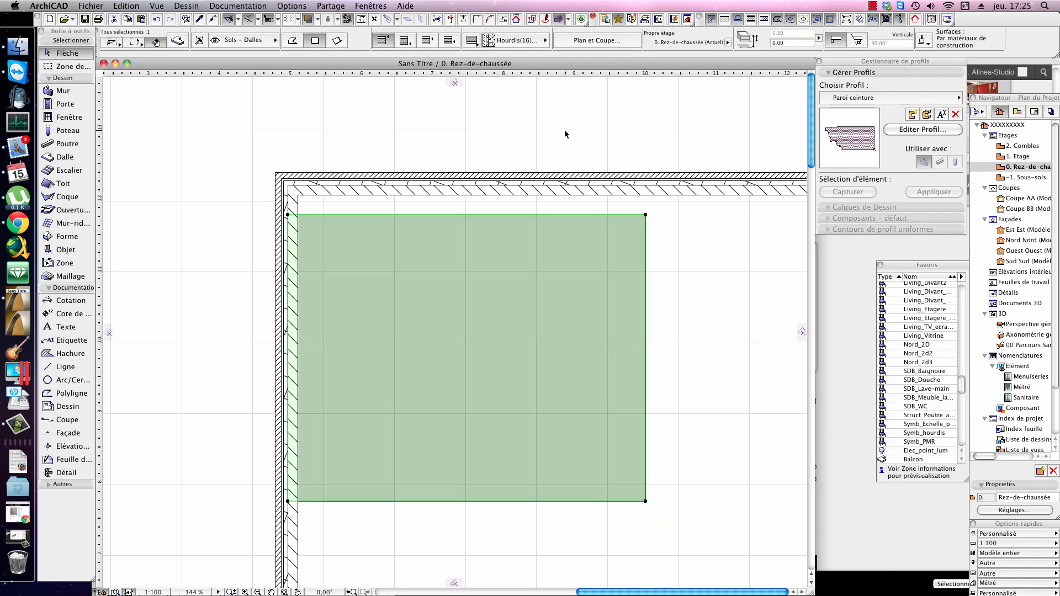
Step: Assign the Hourdis(16)+ch_compr+ch_pose (30cm) composite to the slab and open section Coupe BB
{"action": "left_click", "coordinate": [529, 42]}
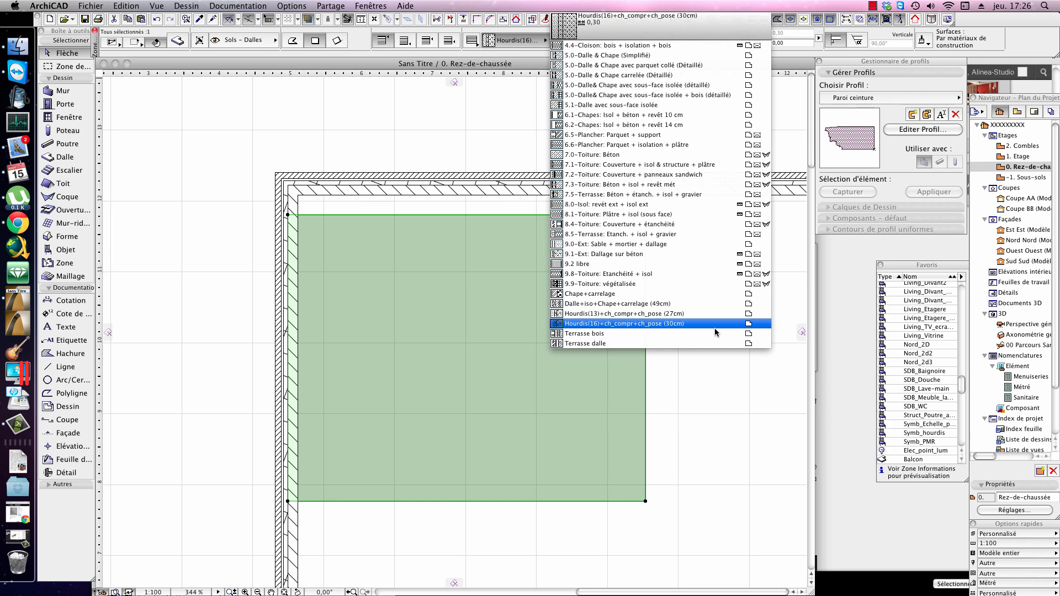
{"action": "left_click", "coordinate": [669, 327]}
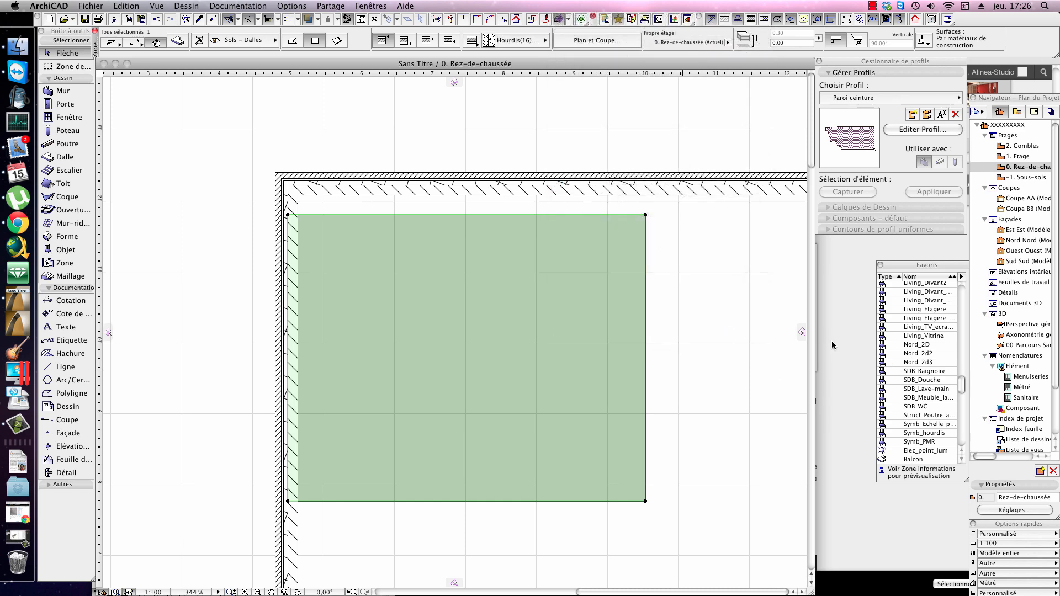
{"action": "key", "text": "Escape"}
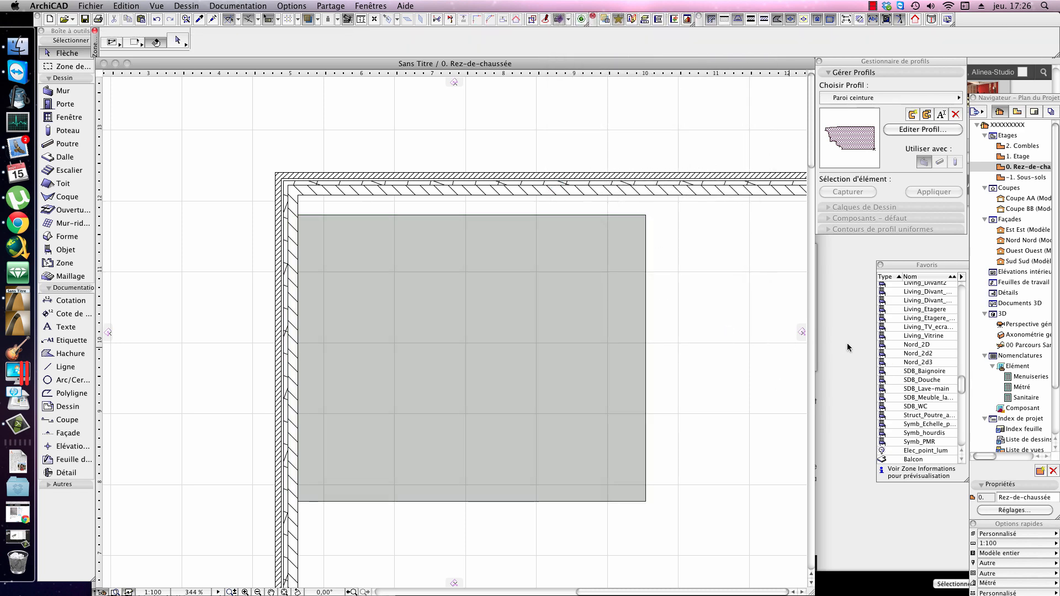
{"action": "double_click", "coordinate": [1020, 207]}
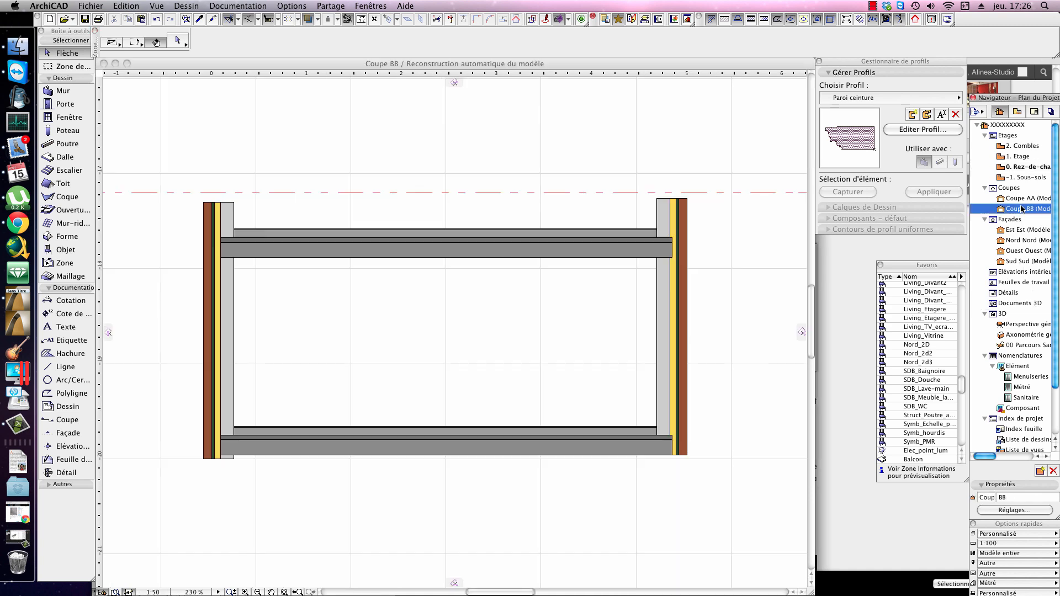
Step: Return to the Rez-de-chaussée plan and move section line BB up so that it cuts through the new slab
{"action": "scroll", "coordinate": [686, 333], "scroll_direction": "right", "scroll_amount": 5}
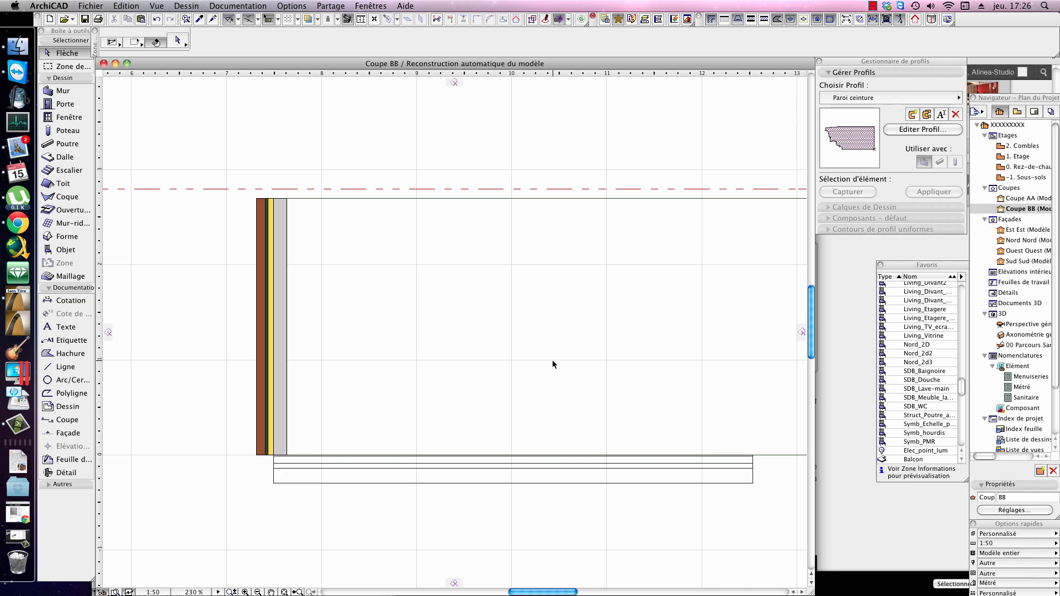
{"action": "key", "text": "F2"}
{"action": "scroll", "coordinate": [529, 428], "scroll_direction": "down", "scroll_amount": 8}
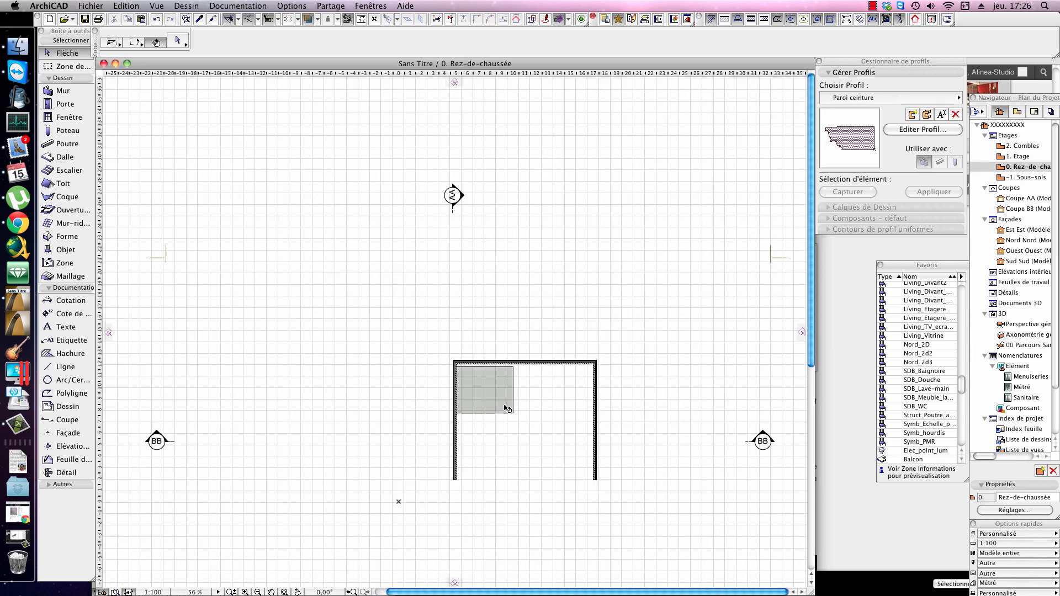
{"action": "left_click", "coordinate": [503, 414]}
{"action": "left_click", "coordinate": [767, 446]}
{"action": "left_click", "coordinate": [765, 443]}
{"action": "left_click", "coordinate": [765, 443]}
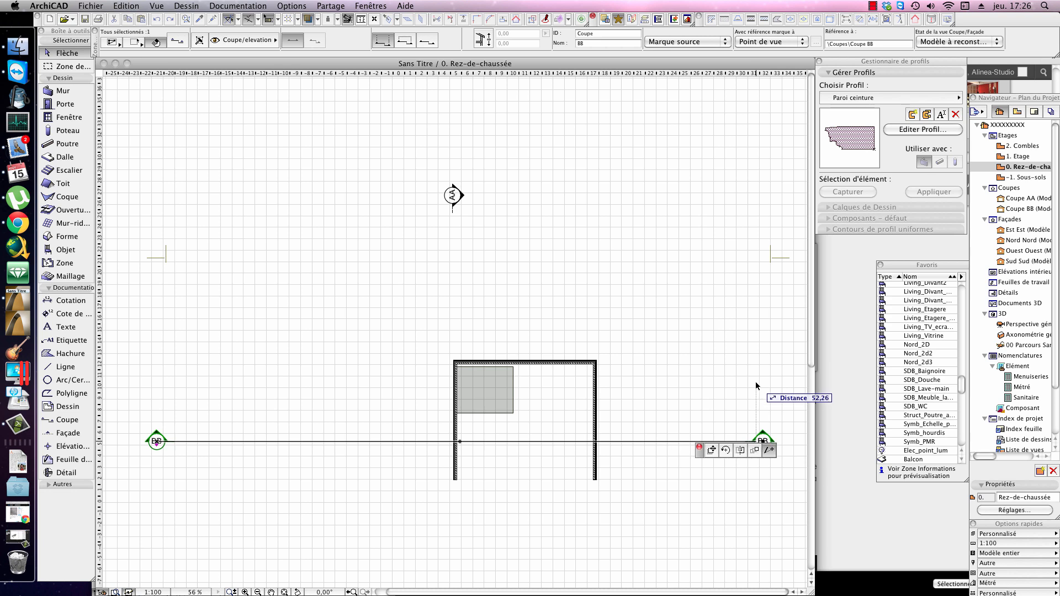
{"action": "left_click", "coordinate": [714, 449]}
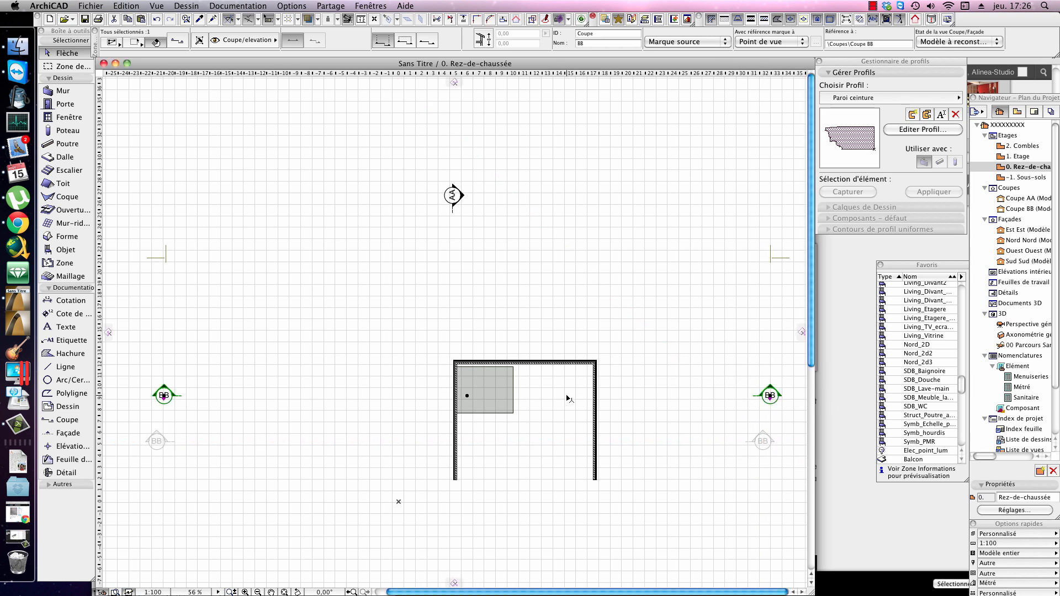
{"action": "left_click", "coordinate": [539, 395]}
{"action": "left_click", "coordinate": [540, 395]}
{"action": "scroll", "coordinate": [514, 394], "scroll_direction": "up", "scroll_amount": 5}
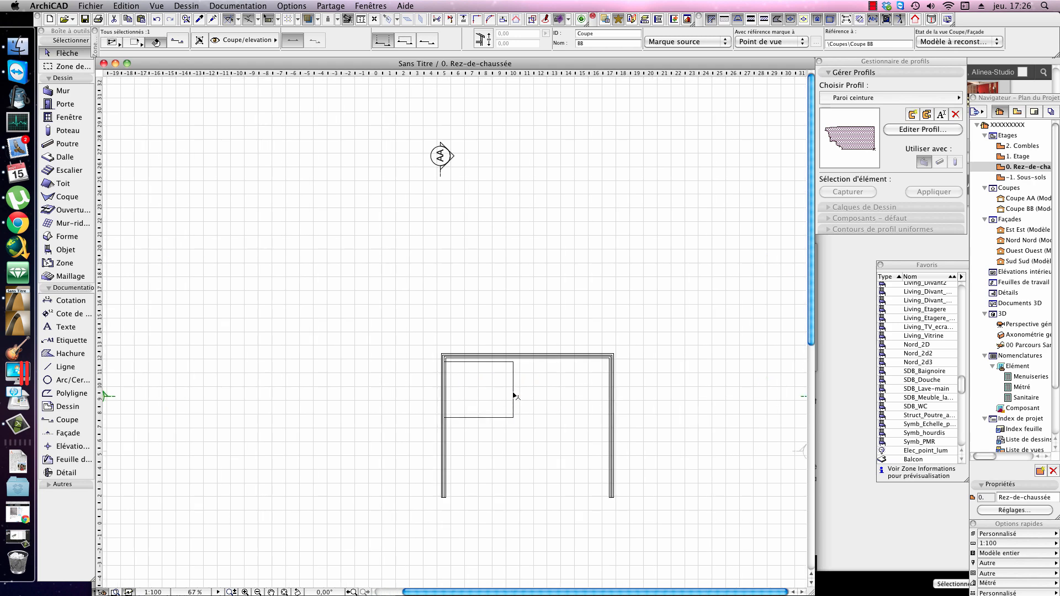
Step: Open section Coupe BB and raise the slab to a top elevation of about 2.21 m within the wall's height
{"action": "double_click", "coordinate": [1037, 208]}
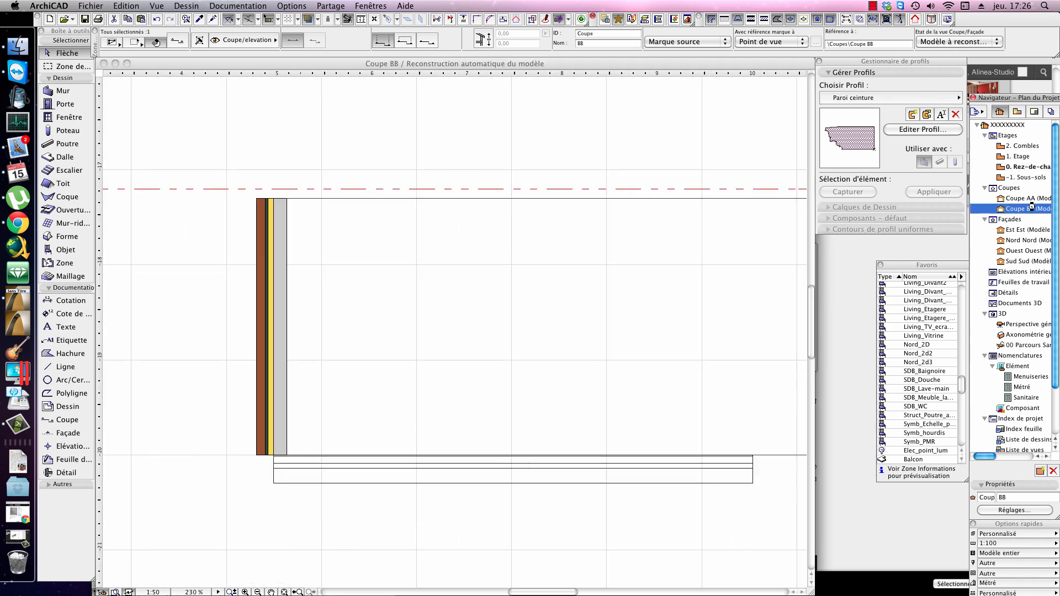
{"action": "middle_click_drag", "start_coordinate": [396, 417], "coordinate": [390, 356]}
{"action": "left_click", "coordinate": [347, 373]}
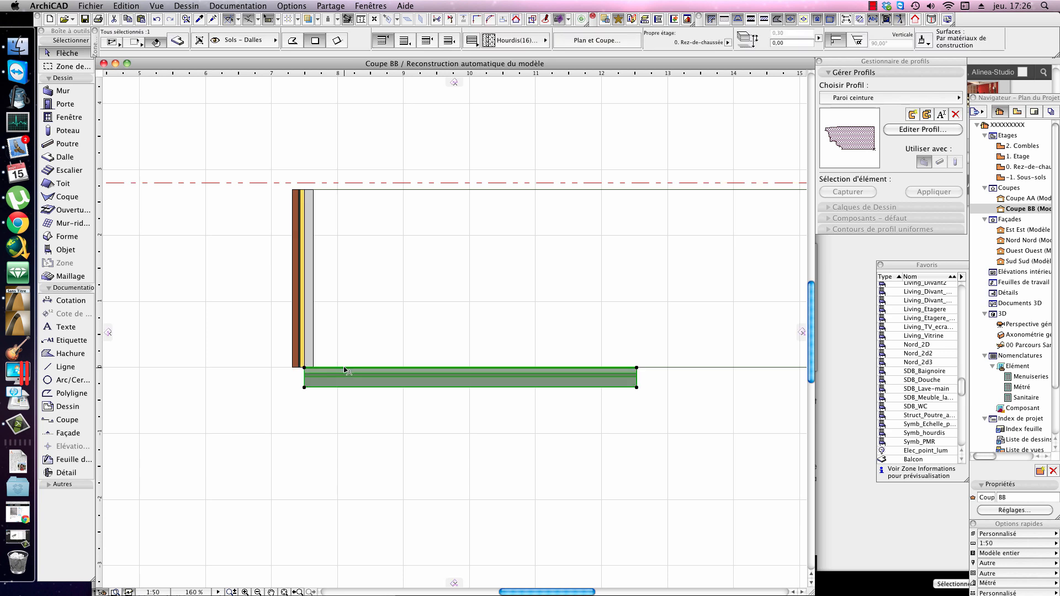
{"action": "scroll", "coordinate": [283, 378], "scroll_direction": "up", "scroll_amount": 5}
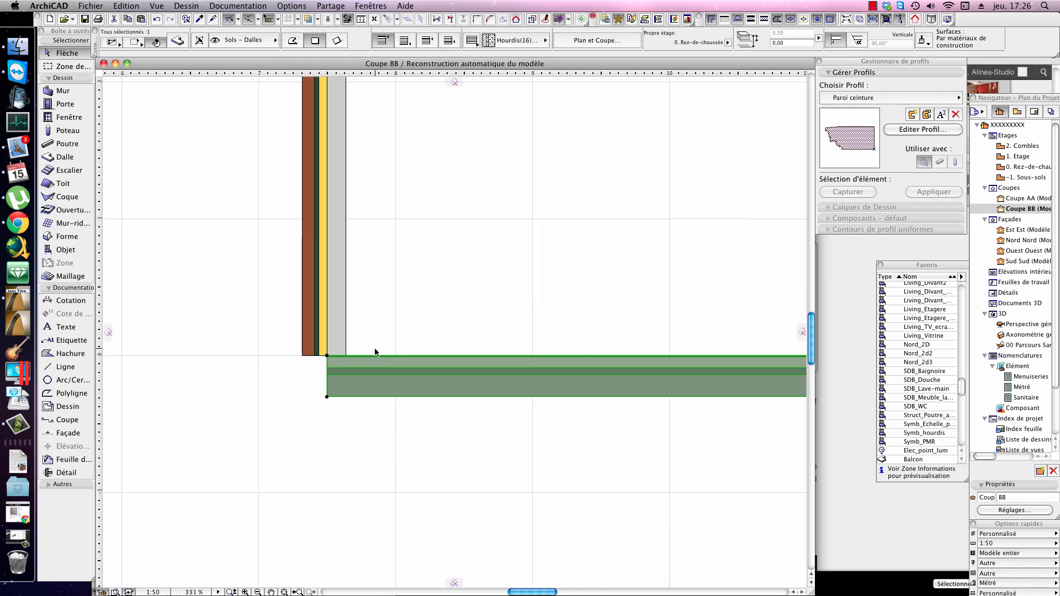
{"action": "key", "text": "super+d"}
{"action": "left_click", "coordinate": [466, 385]}
{"action": "scroll", "coordinate": [474, 235], "scroll_direction": "down", "scroll_amount": 1}
{"action": "middle_click_drag", "start_coordinate": [476, 236], "coordinate": [494, 471]}
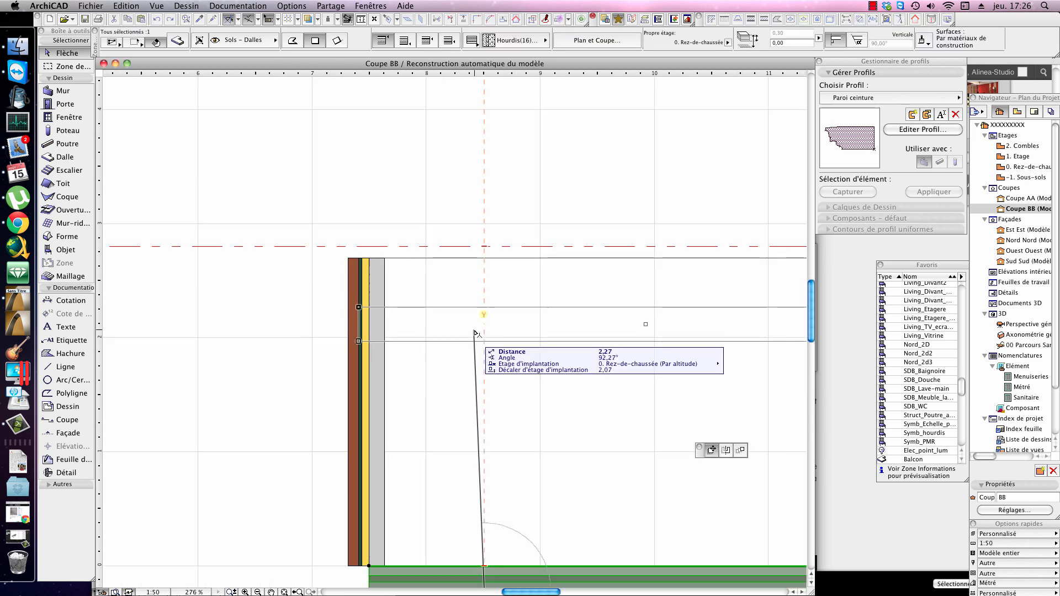
{"action": "left_click", "coordinate": [488, 339]}
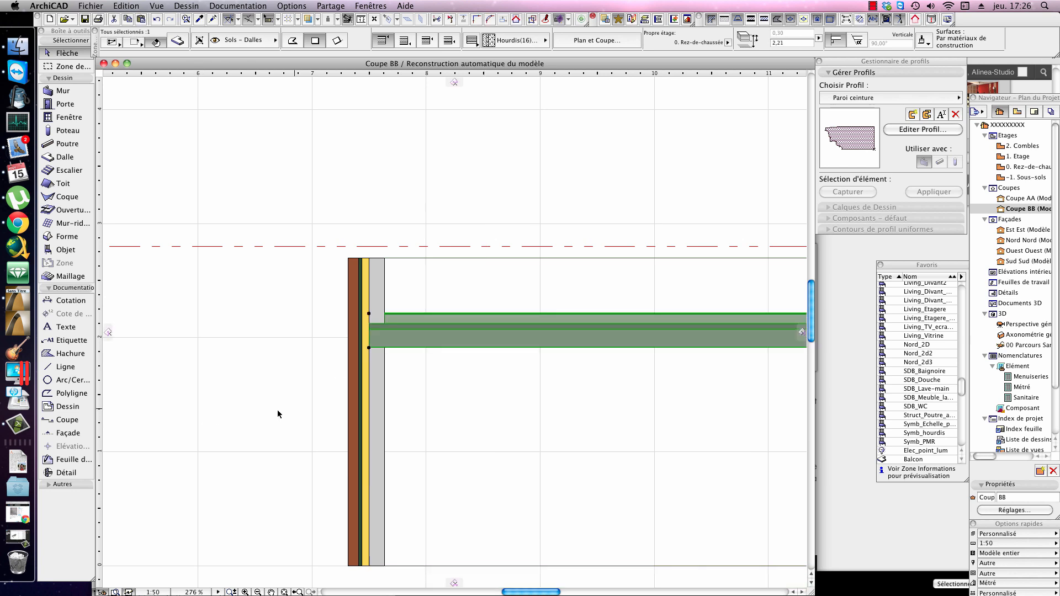
Step: Examine the wall-slab junction in the section, checking how each slab layer meets the layers of the composite wall
{"action": "scroll", "coordinate": [396, 343], "scroll_direction": "up", "scroll_amount": 1}
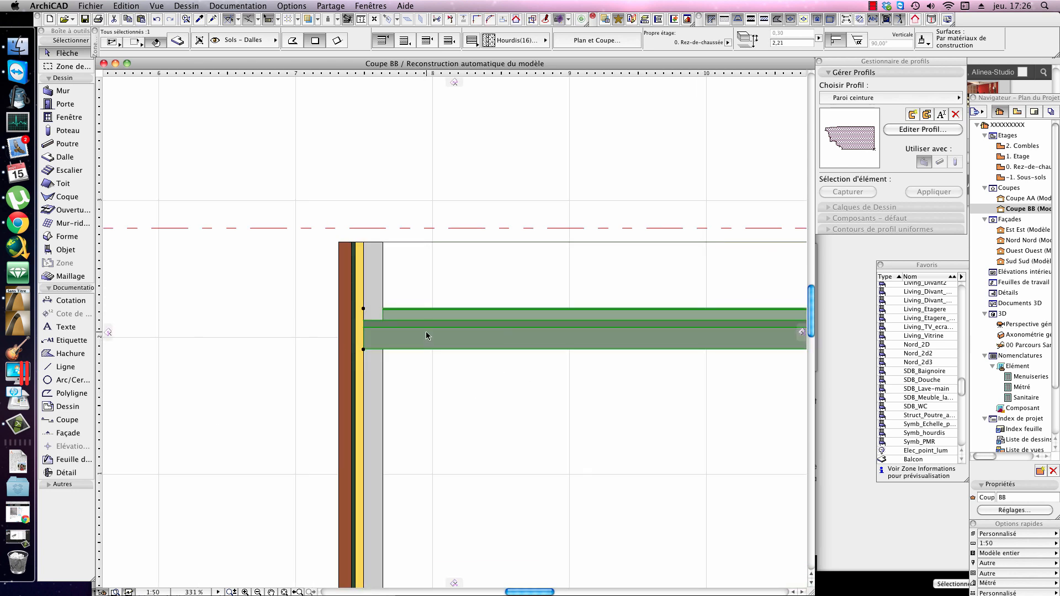
{"action": "scroll", "coordinate": [426, 335], "scroll_direction": "up", "scroll_amount": 4}
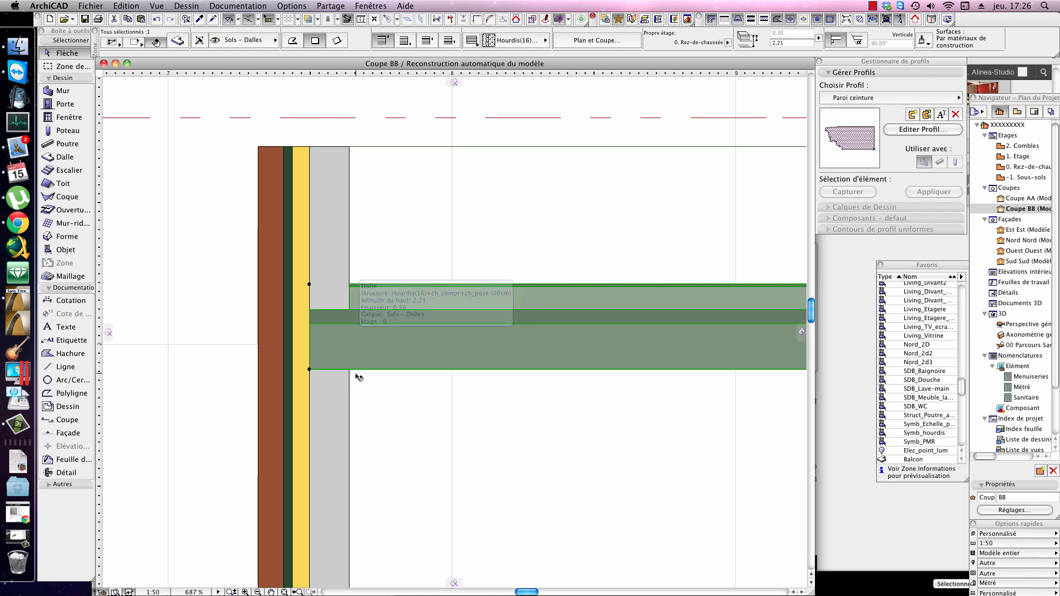
{"action": "left_click", "coordinate": [340, 381]}
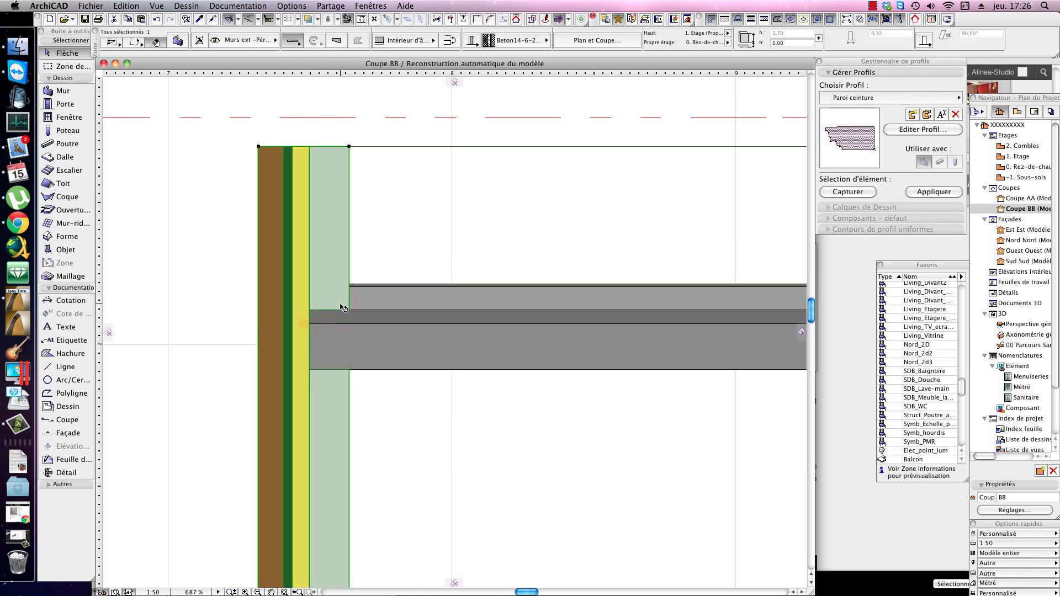
{"action": "left_click", "coordinate": [334, 317]}
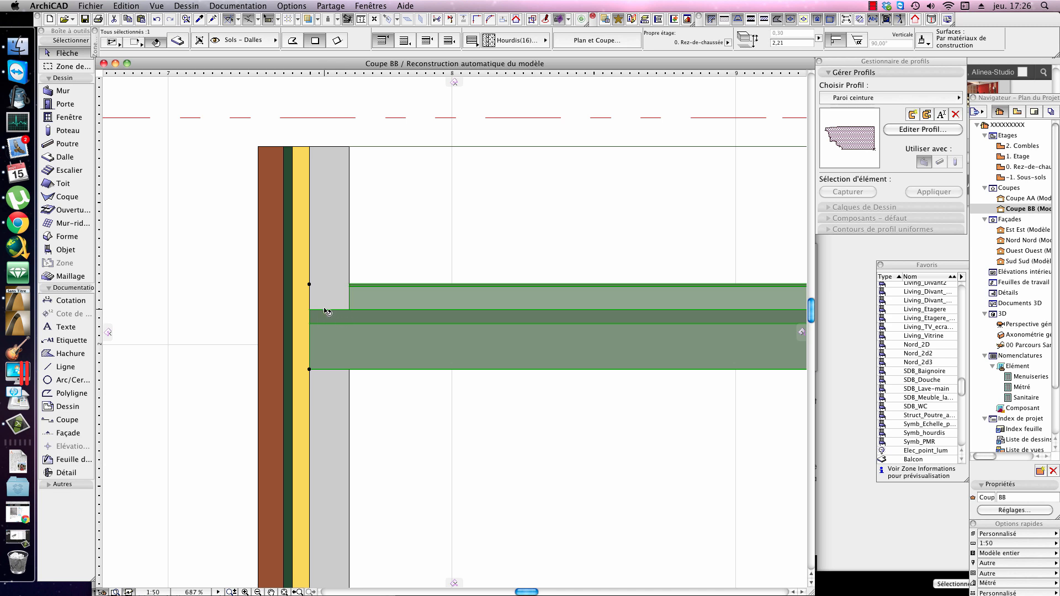
{"action": "left_click", "coordinate": [409, 391]}
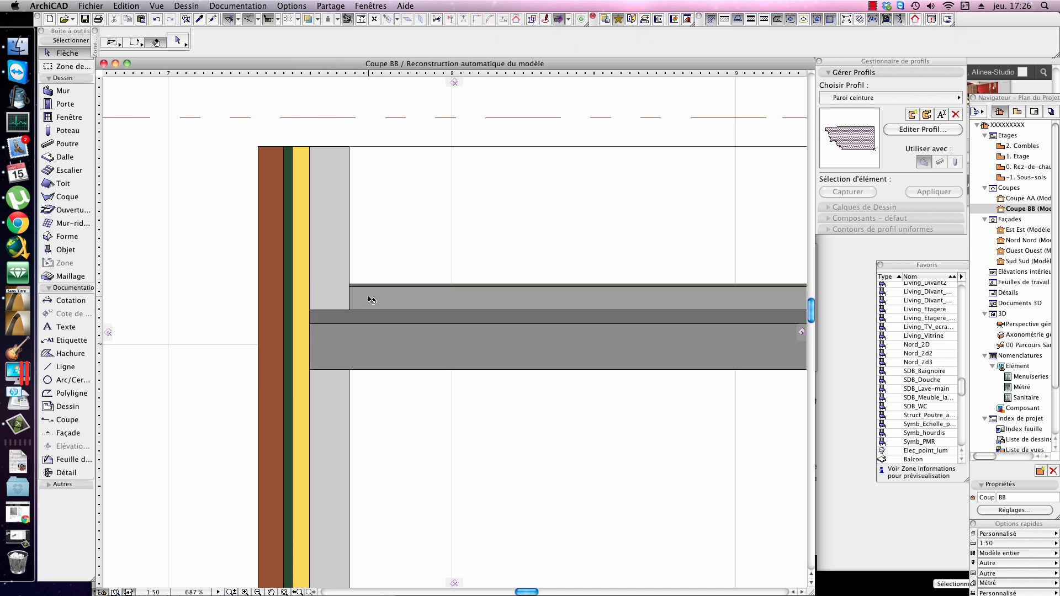
{"action": "left_click", "coordinate": [475, 293]}
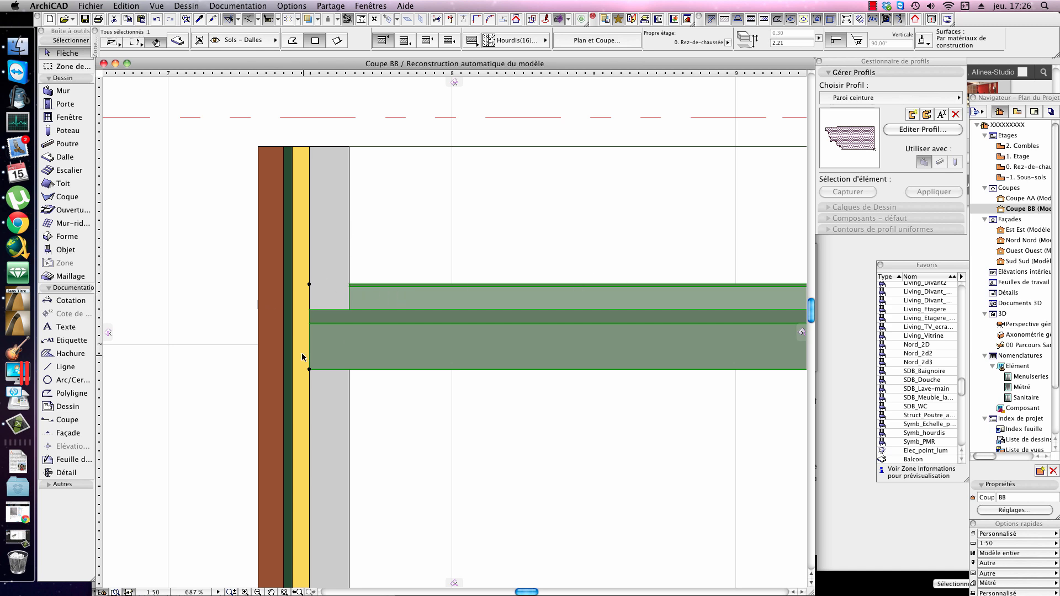
{"action": "scroll", "coordinate": [351, 292], "scroll_direction": "down", "scroll_amount": 2}
{"action": "middle_click_drag", "start_coordinate": [390, 307], "coordinate": [451, 335]}
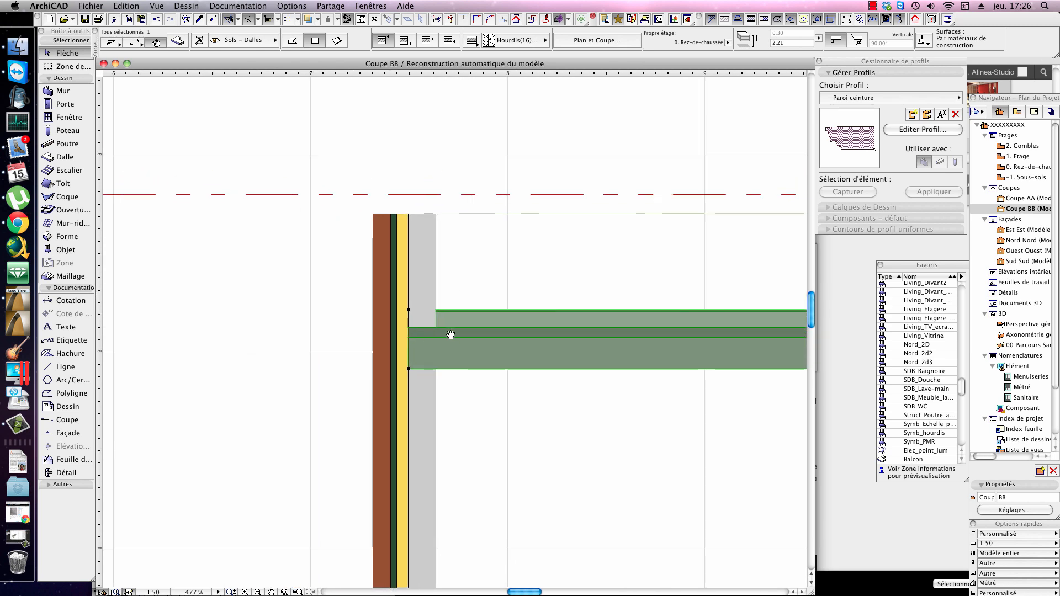
{"action": "scroll", "coordinate": [480, 334], "scroll_direction": "up", "scroll_amount": 3}
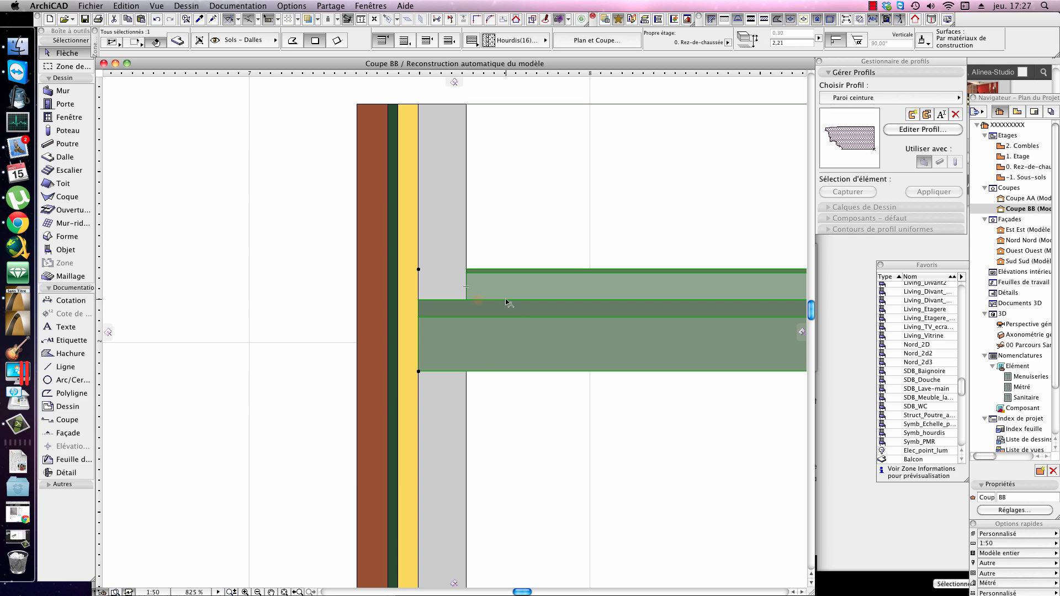
{"action": "left_click", "coordinate": [576, 325]}
{"action": "left_click", "coordinate": [218, 7]}
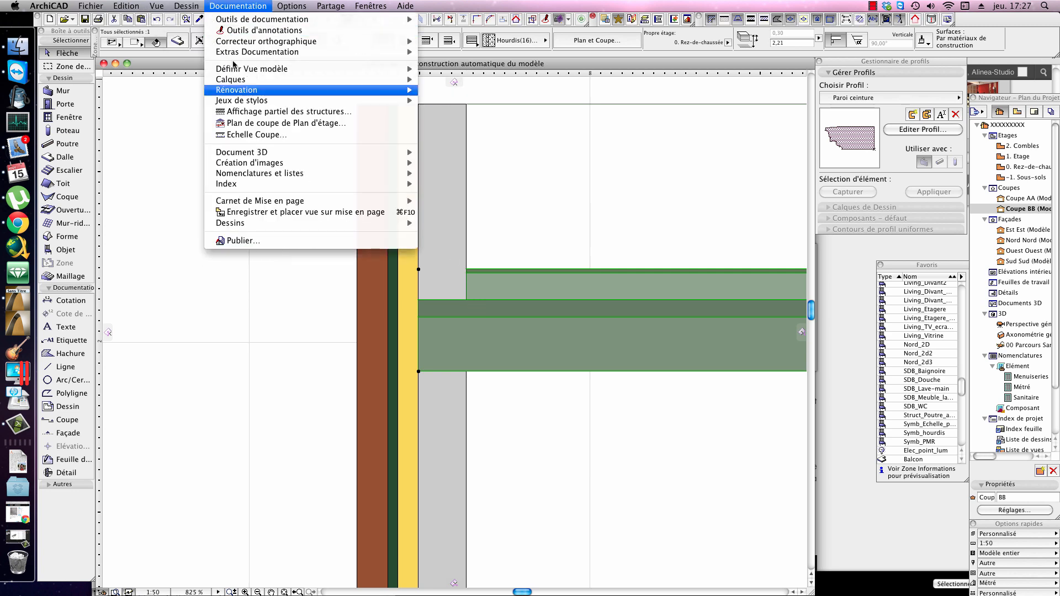
{"action": "mouse_move", "coordinate": [224, 232]}
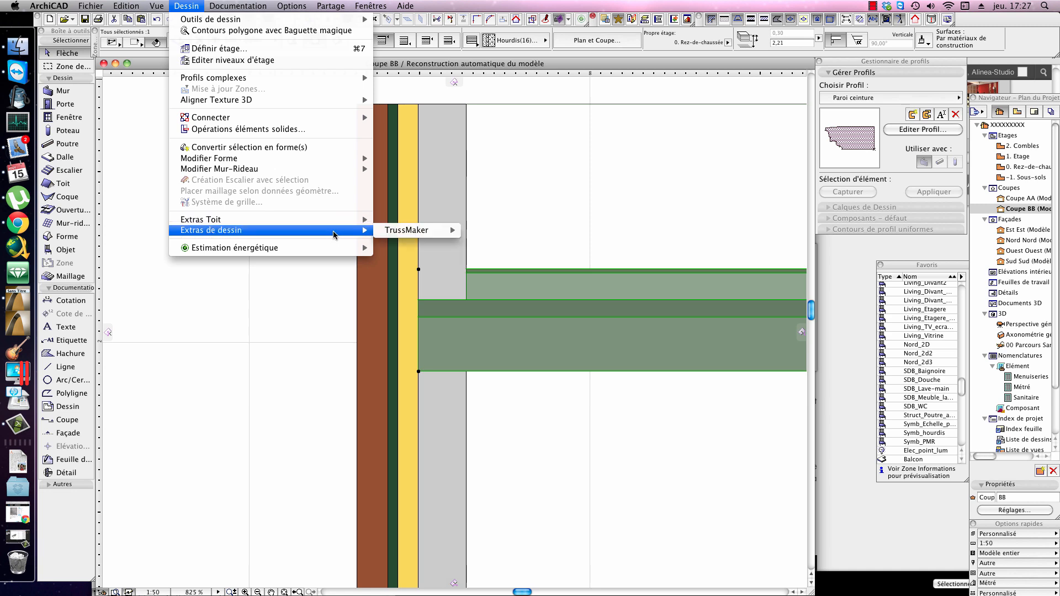
{"action": "mouse_move", "coordinate": [361, 247]}
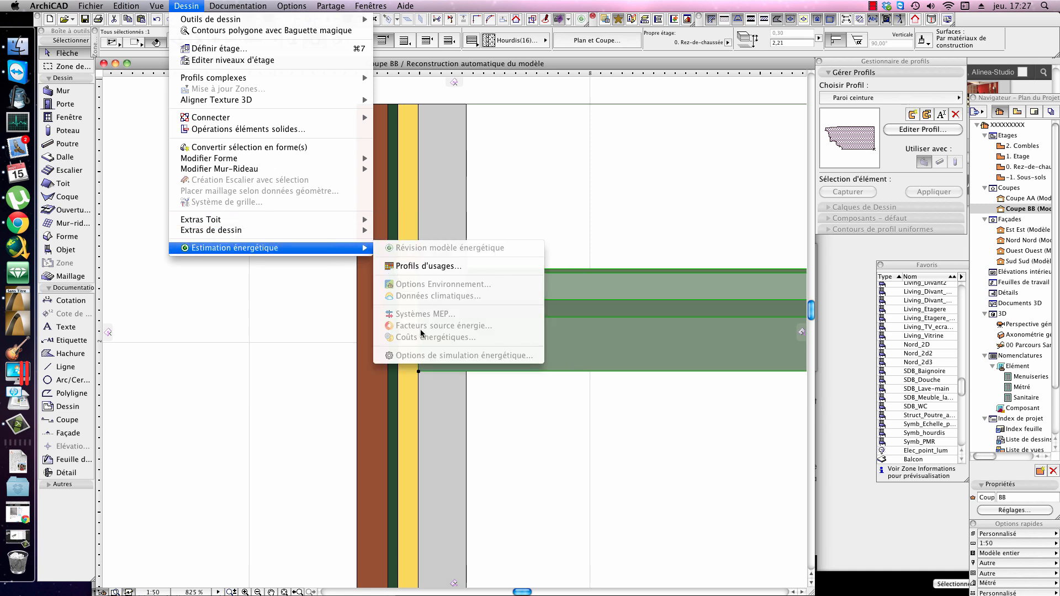
{"action": "left_click", "coordinate": [479, 264]}
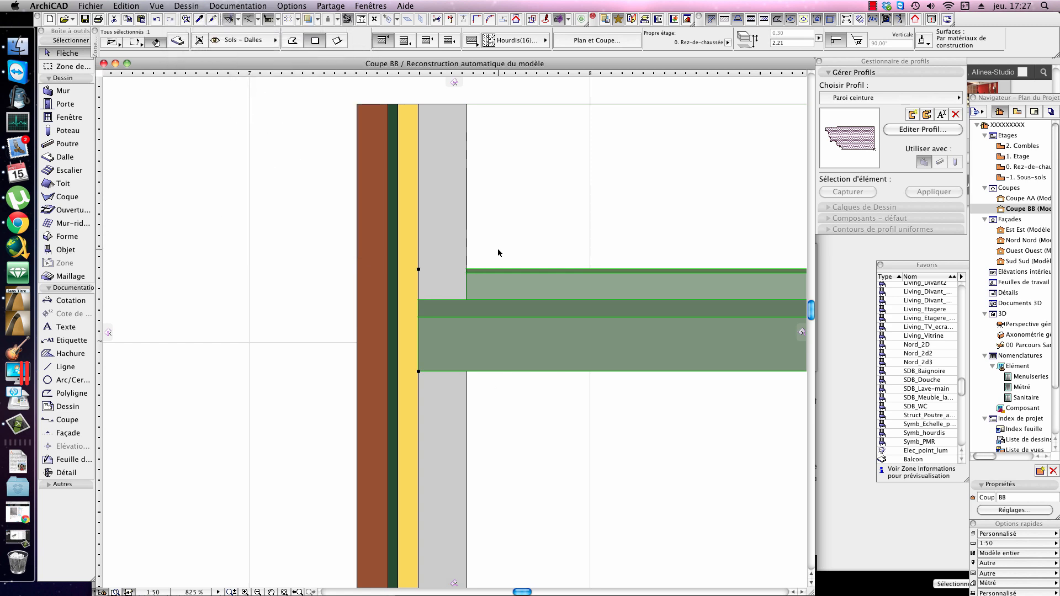
Step: Place a copy of the slab below the first one, at a top elevation of about 1.32 m
{"action": "scroll", "coordinate": [596, 272], "scroll_direction": "down", "scroll_amount": 6}
{"action": "middle_click_drag", "start_coordinate": [731, 284], "coordinate": [584, 282]}
{"action": "middle_click_drag", "start_coordinate": [669, 295], "coordinate": [538, 294]}
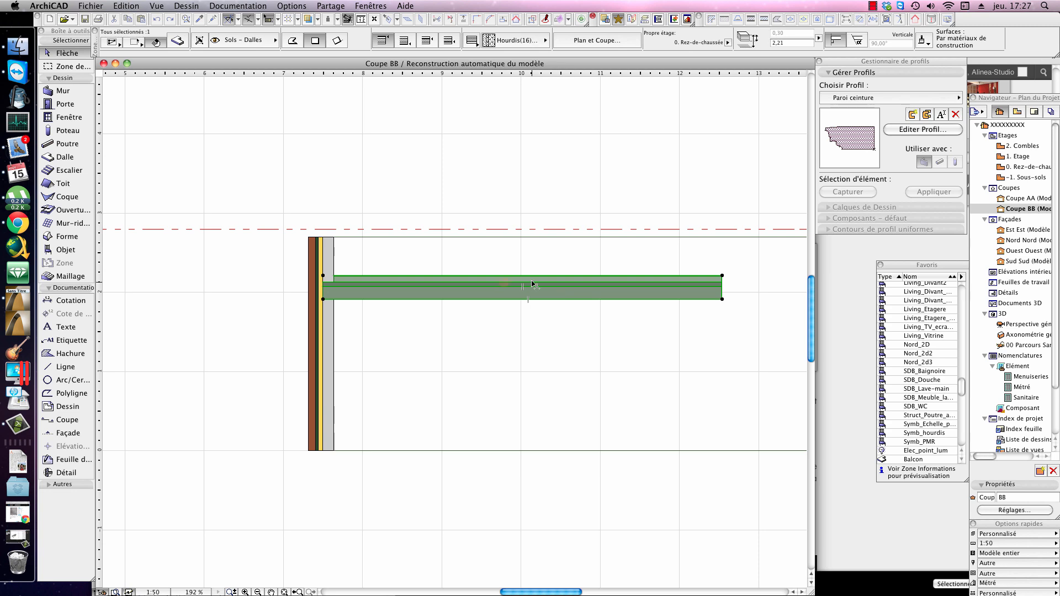
{"action": "left_click_drag", "start_coordinate": [529, 288], "coordinate": [536, 360]}
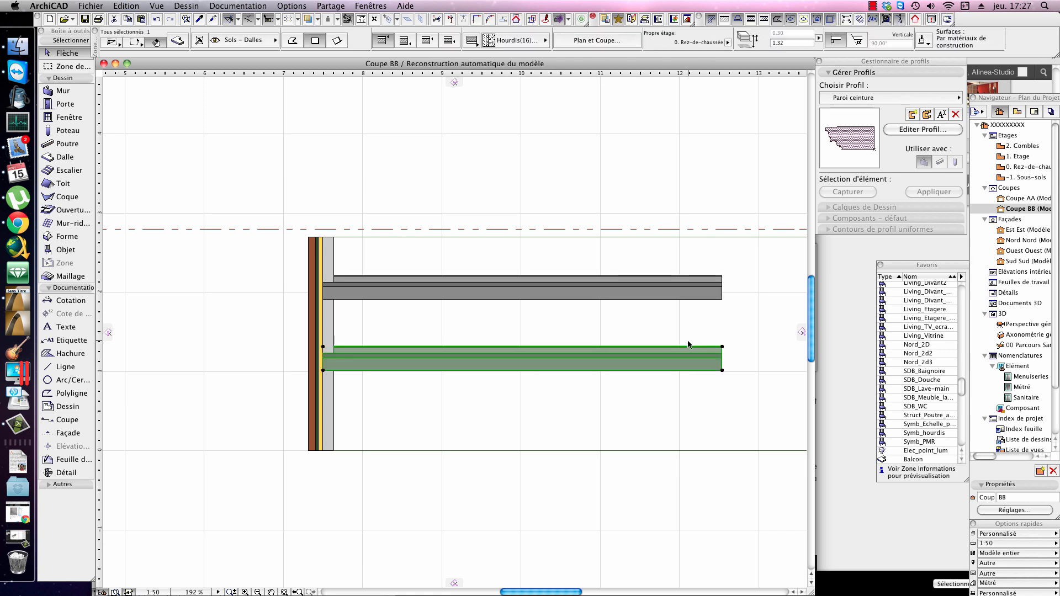
Step: Copy the left composite wall across to the right part of both slabs and inspect the junctions it makes with them
{"action": "left_click", "coordinate": [332, 313]}
{"action": "left_click_drag", "start_coordinate": [331, 313], "coordinate": [676, 314]}
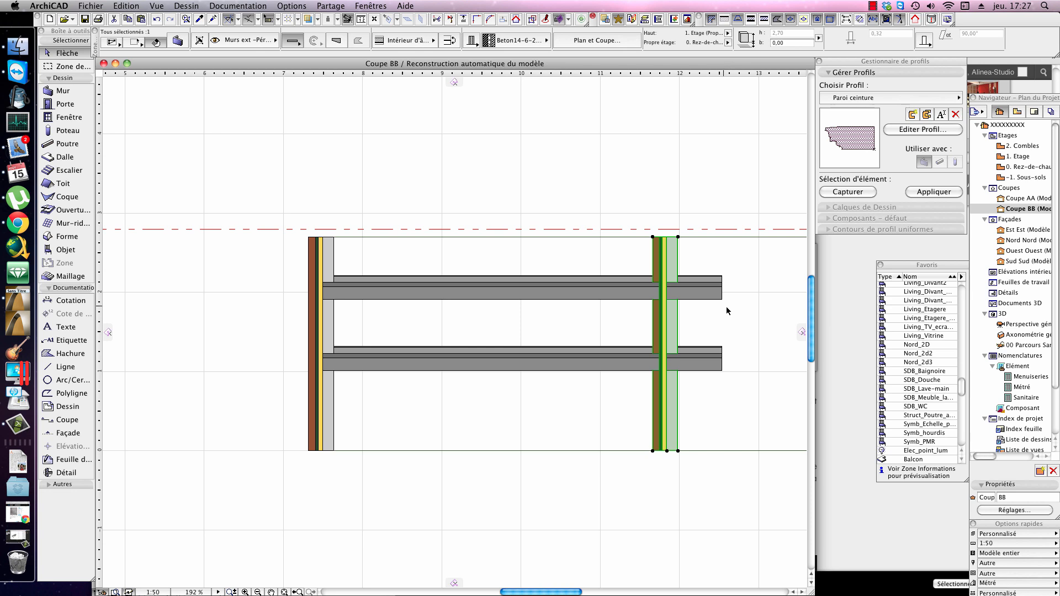
{"action": "scroll", "coordinate": [716, 307], "scroll_direction": "up", "scroll_amount": 4}
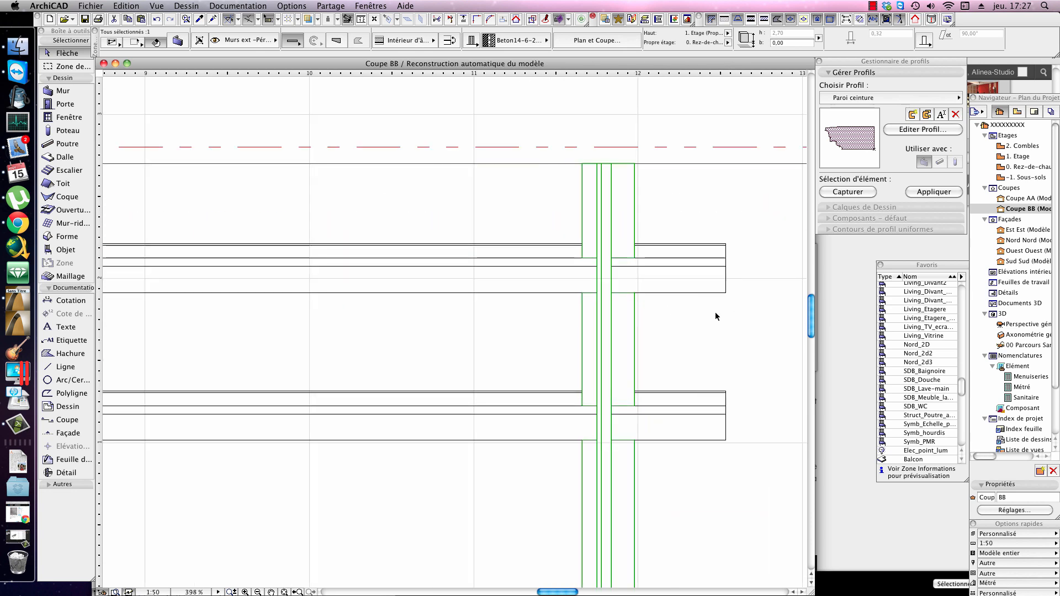
{"action": "scroll", "coordinate": [646, 275], "scroll_direction": "down", "scroll_amount": 3}
{"action": "middle_click_drag", "start_coordinate": [681, 279], "coordinate": [594, 279]}
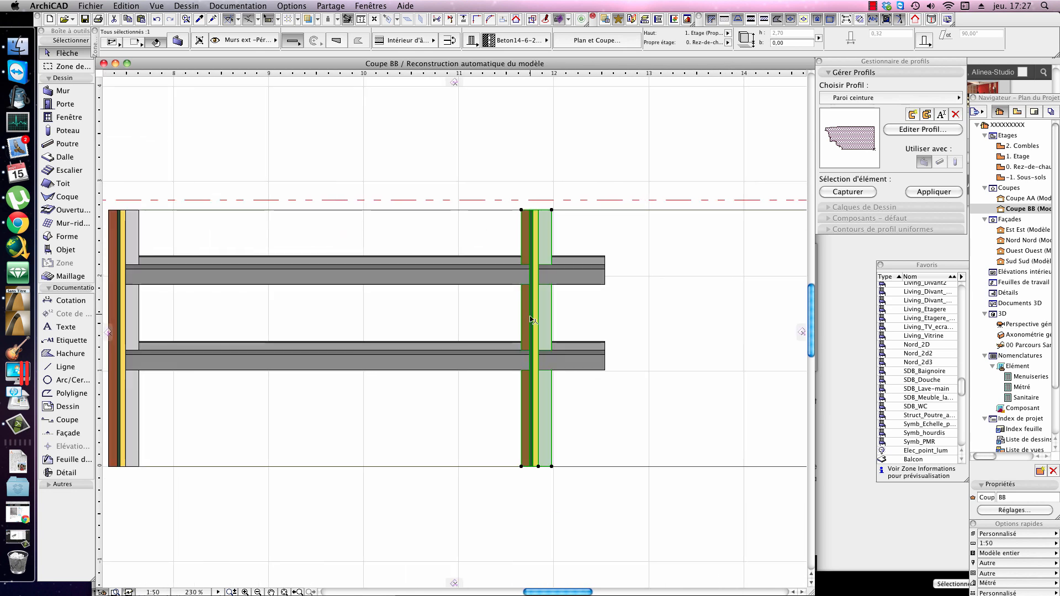
{"action": "scroll", "coordinate": [582, 286], "scroll_direction": "up", "scroll_amount": 1}
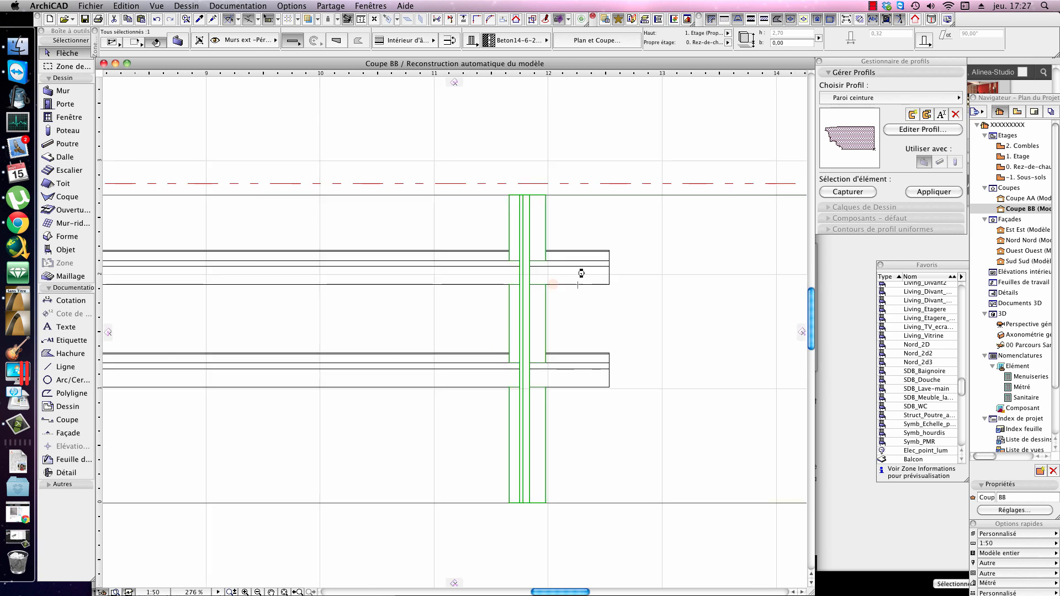
{"action": "scroll", "coordinate": [538, 319], "scroll_direction": "up", "scroll_amount": 3}
{"action": "left_click", "coordinate": [582, 308]}
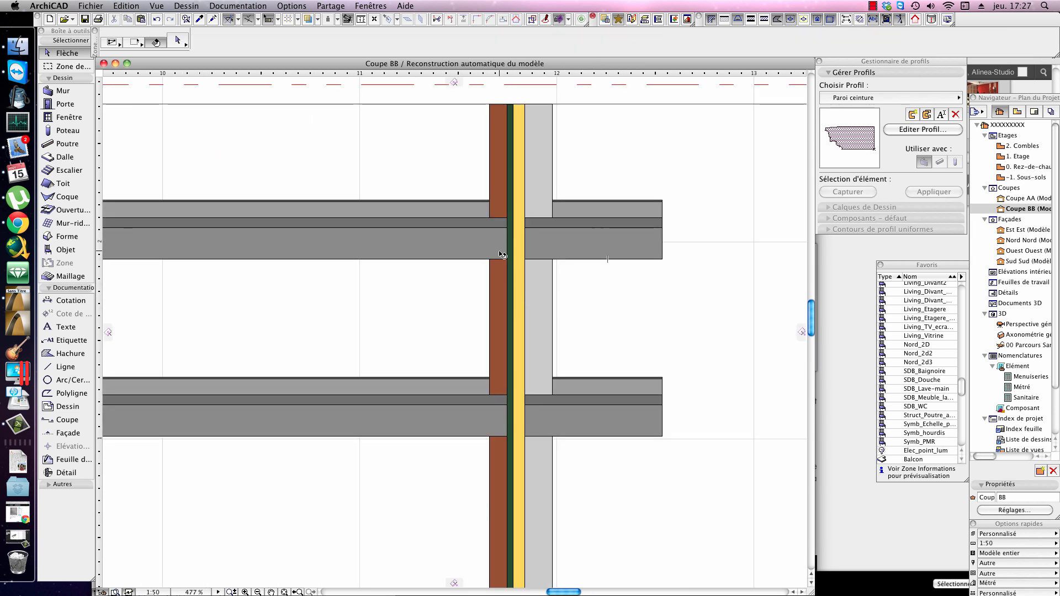
Step: Move the copied wall outward to the free ends of the slabs and flip it so the brick faces outside
{"action": "left_click_drag", "start_coordinate": [545, 278], "coordinate": [660, 279]}
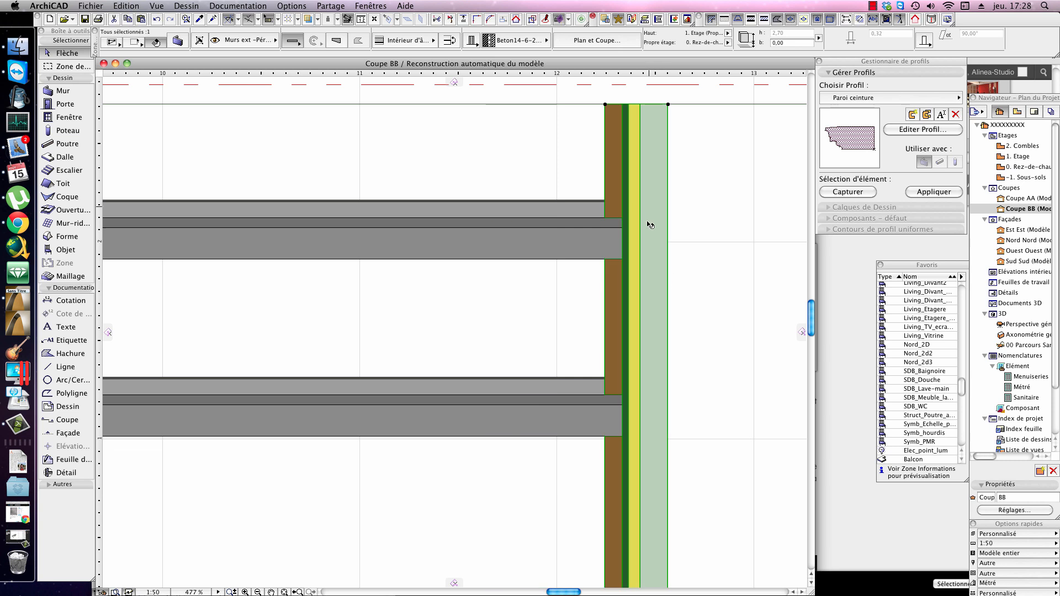
{"action": "left_click", "coordinate": [450, 40]}
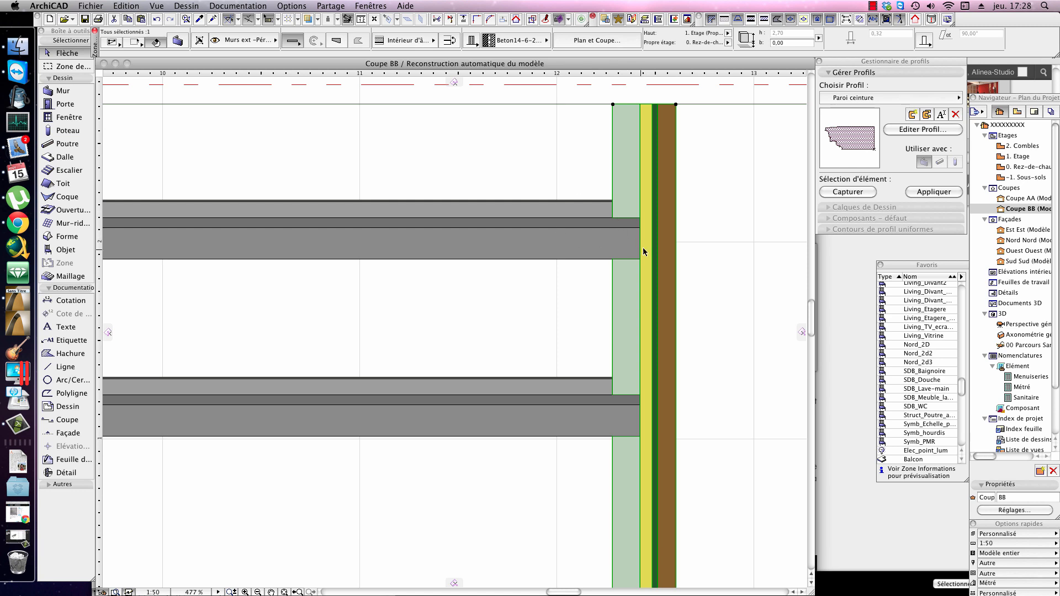
{"action": "scroll", "coordinate": [644, 251], "scroll_direction": "down", "scroll_amount": 6}
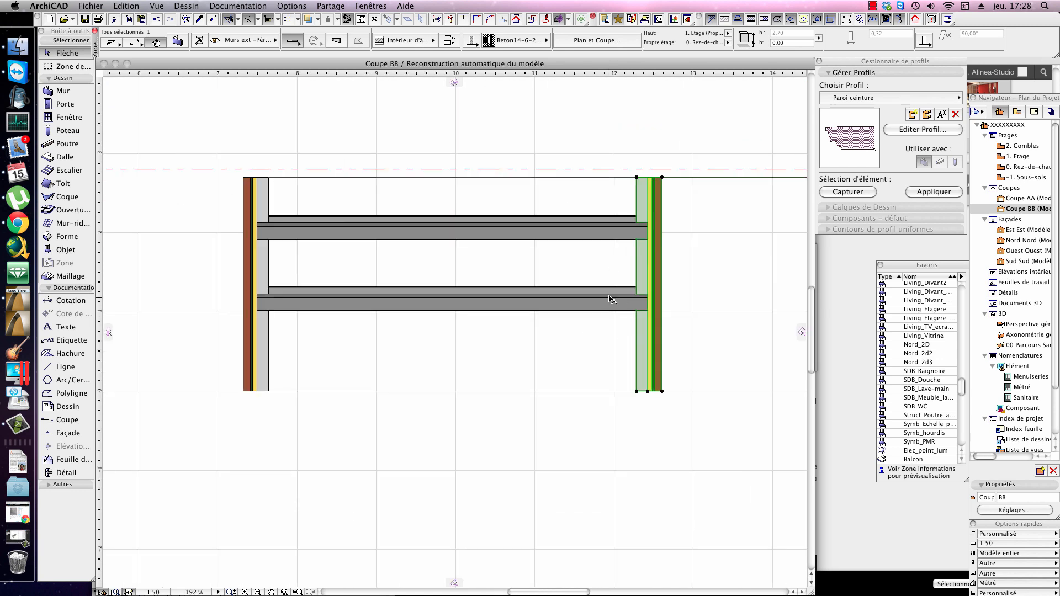
Step: Lower the bottom slab to the base of the two walls and deselect it
{"action": "left_click", "coordinate": [609, 298]}
{"action": "left_click_drag", "start_coordinate": [629, 309], "coordinate": [630, 391]}
{"action": "left_click", "coordinate": [568, 288]}
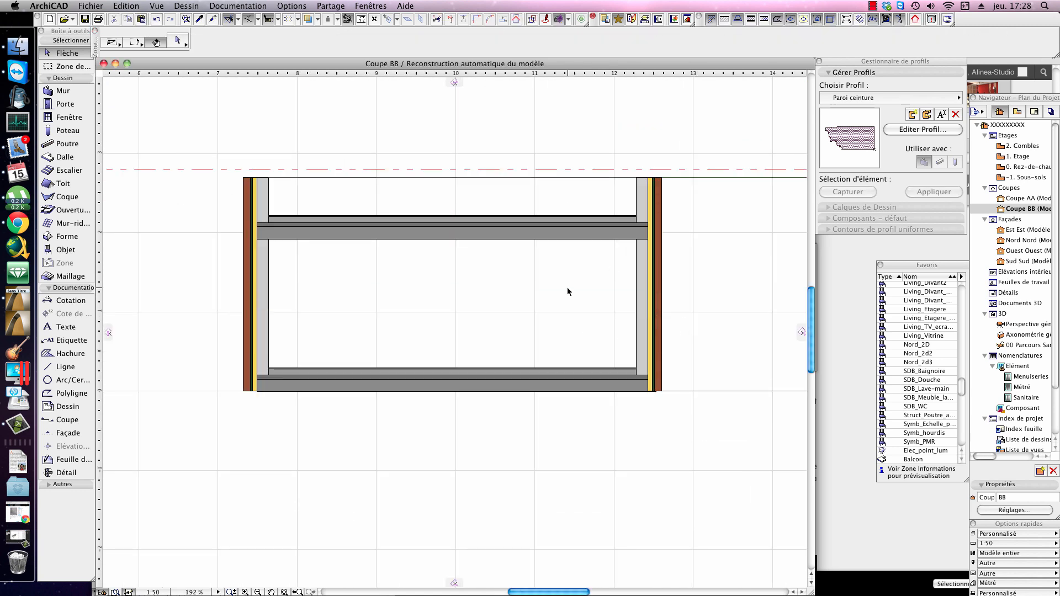
{"action": "scroll", "coordinate": [561, 283], "scroll_direction": "up", "scroll_amount": 1}
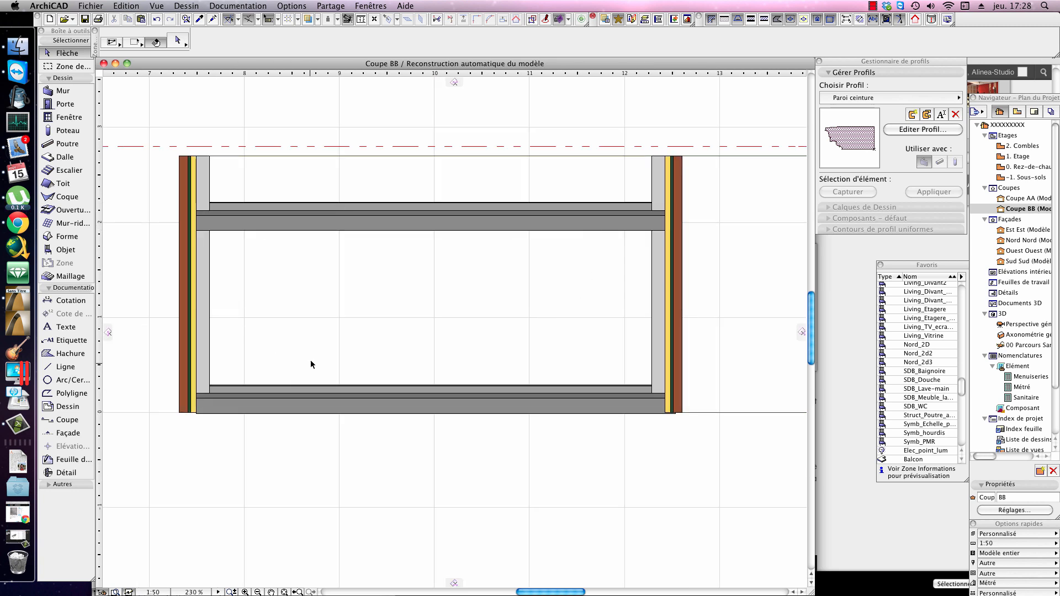
Step: Set the reference line of the right composite wall in section Coupe BB to Extérieur d'âme
{"action": "scroll", "coordinate": [693, 366], "scroll_direction": "up", "scroll_amount": 3}
{"action": "scroll", "coordinate": [590, 415], "scroll_direction": "down", "scroll_amount": 2}
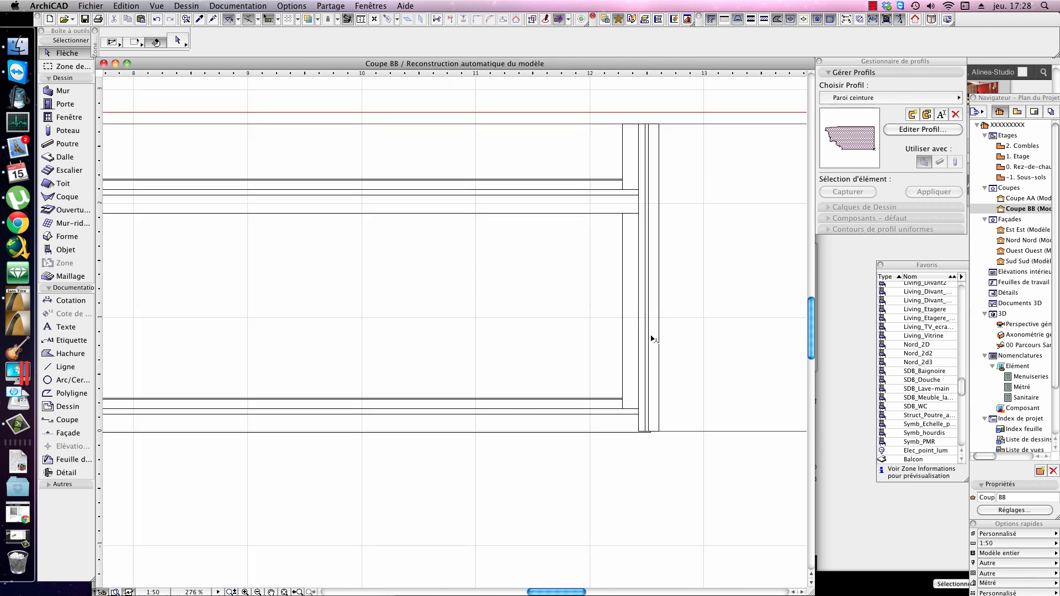
{"action": "left_click", "coordinate": [660, 269]}
{"action": "scroll", "coordinate": [674, 195], "scroll_direction": "up", "scroll_amount": 3}
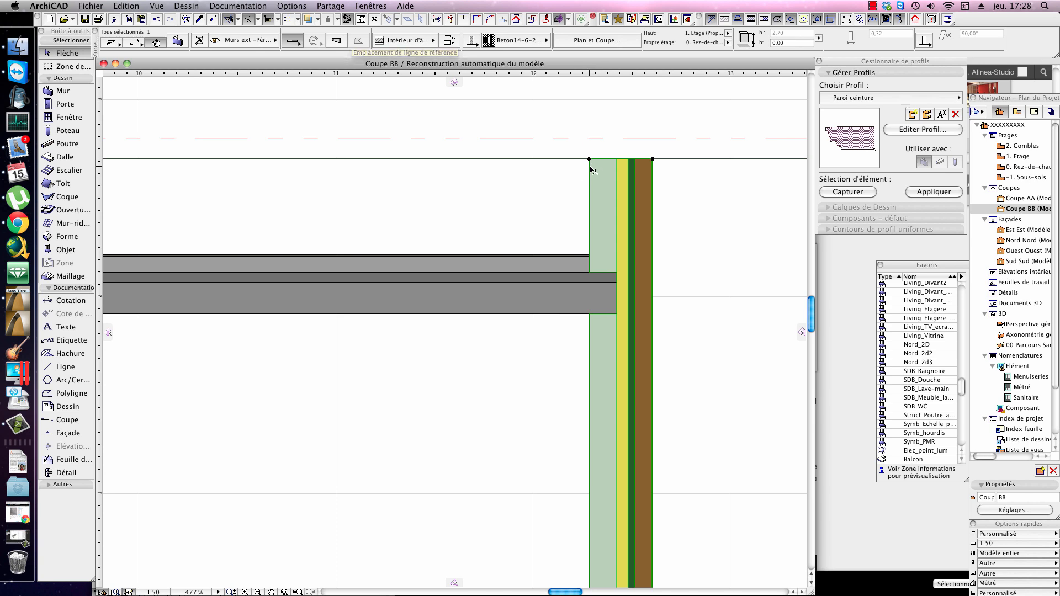
{"action": "left_click", "coordinate": [399, 45]}
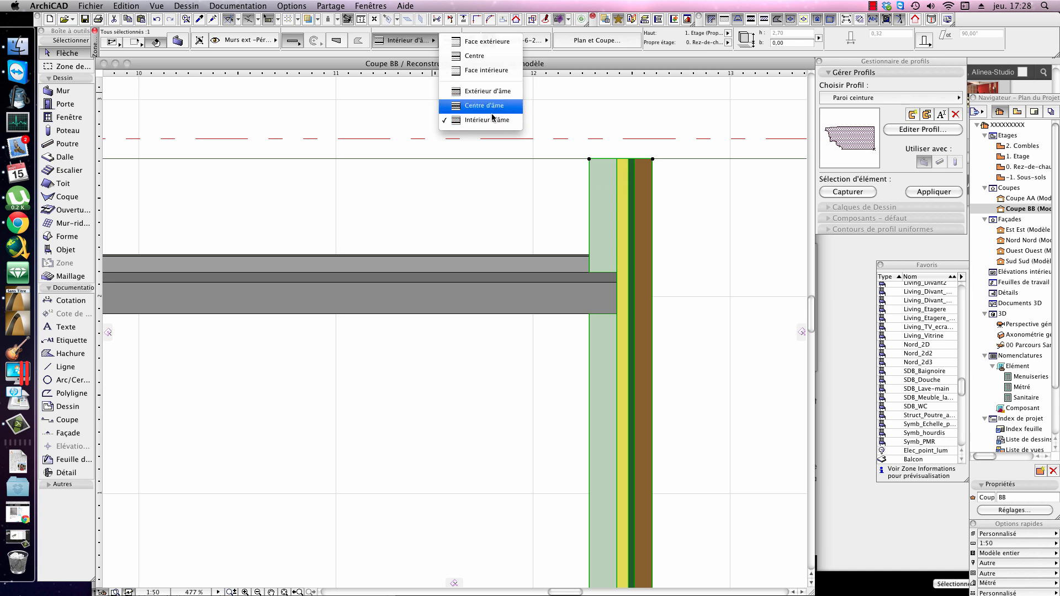
{"action": "left_click", "coordinate": [480, 91]}
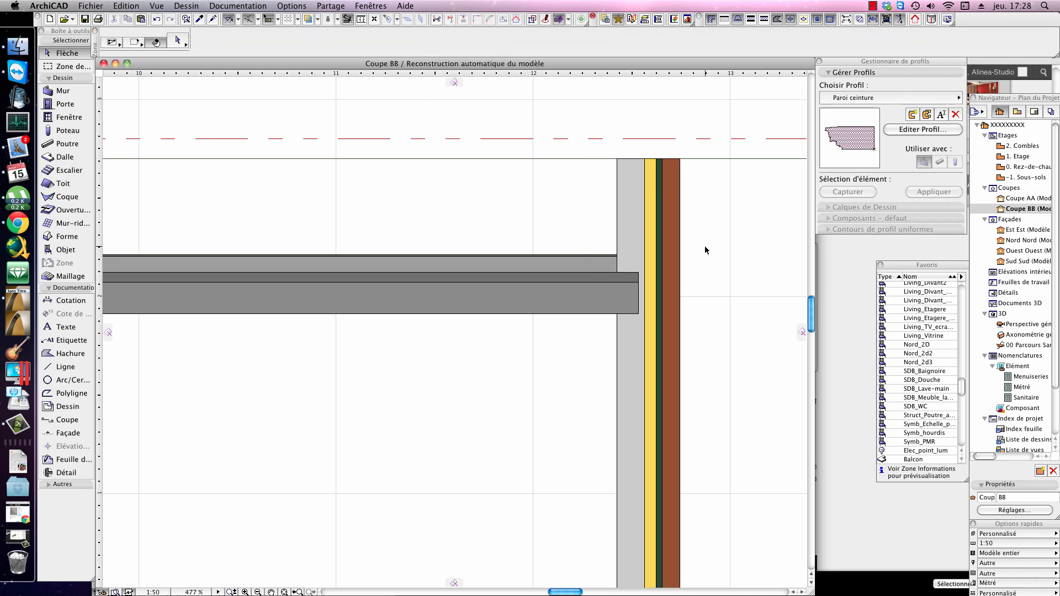
{"action": "middle_click_drag", "start_coordinate": [690, 168], "coordinate": [627, 164]}
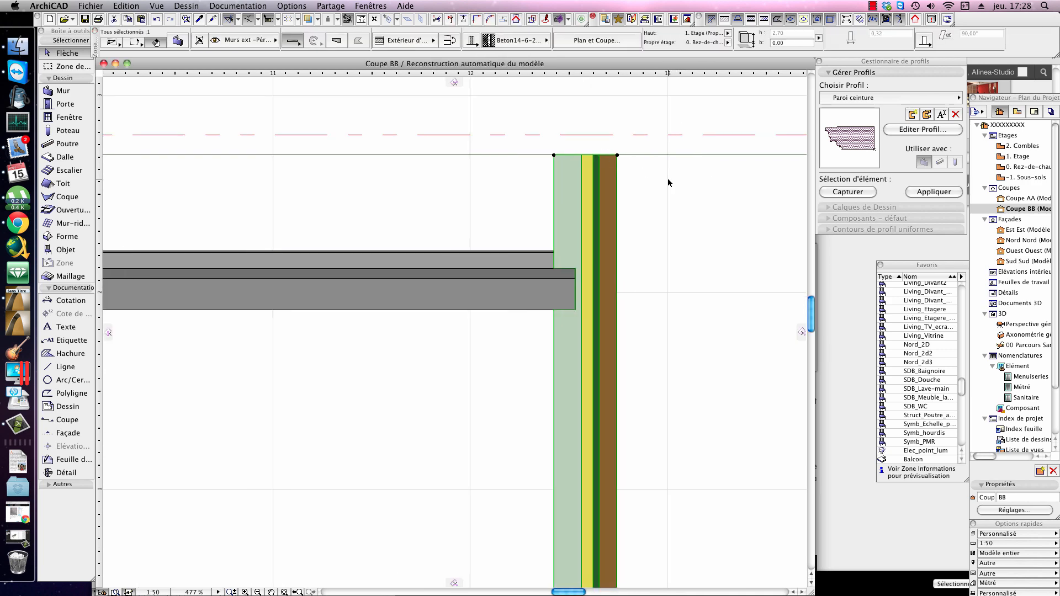
Step: On the ground-floor plan, try Face extérieure as the far-right wall's reference line and settle on Face intérieure
{"action": "key", "text": "F2"}
{"action": "middle_click_drag", "start_coordinate": [561, 230], "coordinate": [492, 304]}
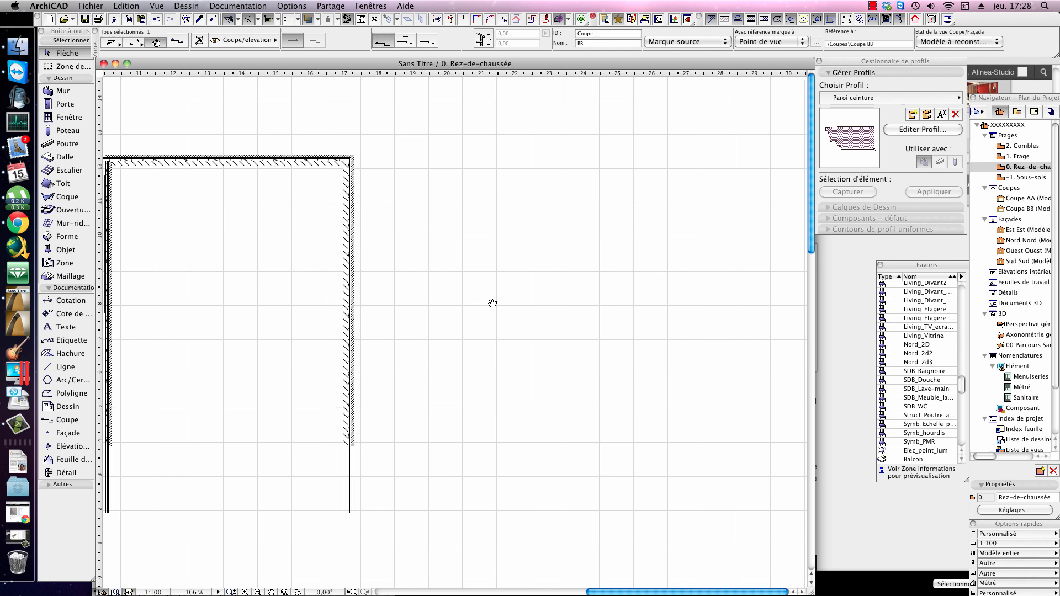
{"action": "left_click", "coordinate": [355, 209]}
{"action": "scroll", "coordinate": [355, 211], "scroll_direction": "up", "scroll_amount": 5}
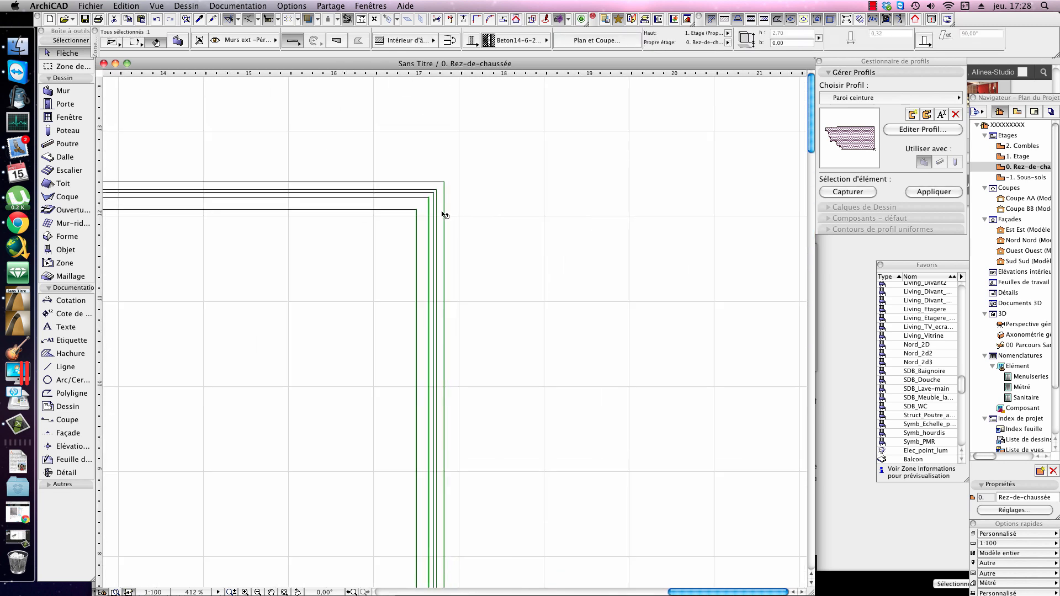
{"action": "scroll", "coordinate": [444, 214], "scroll_direction": "up", "scroll_amount": 2}
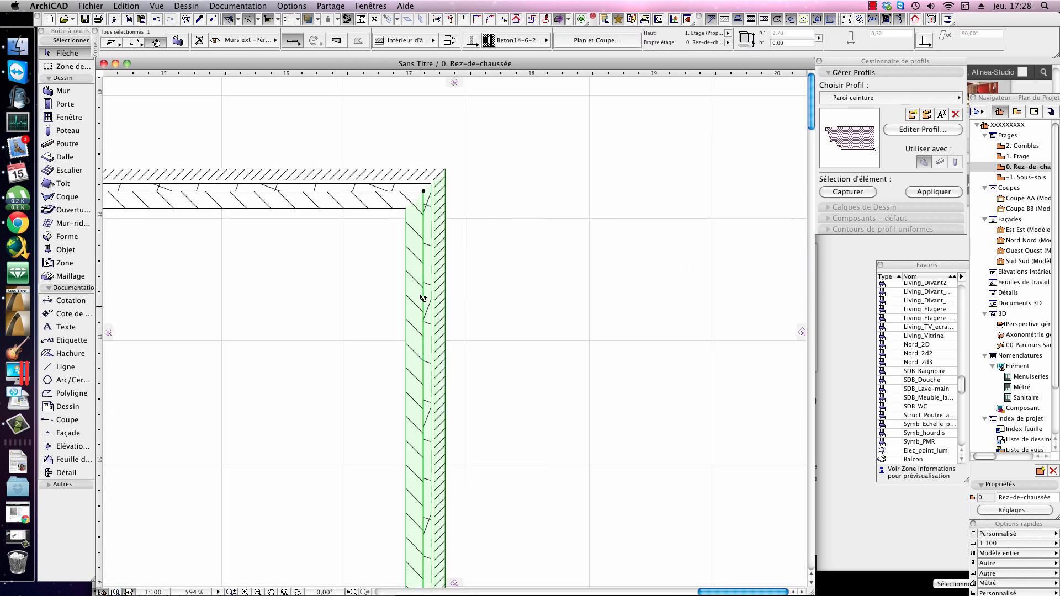
{"action": "left_click", "coordinate": [420, 47]}
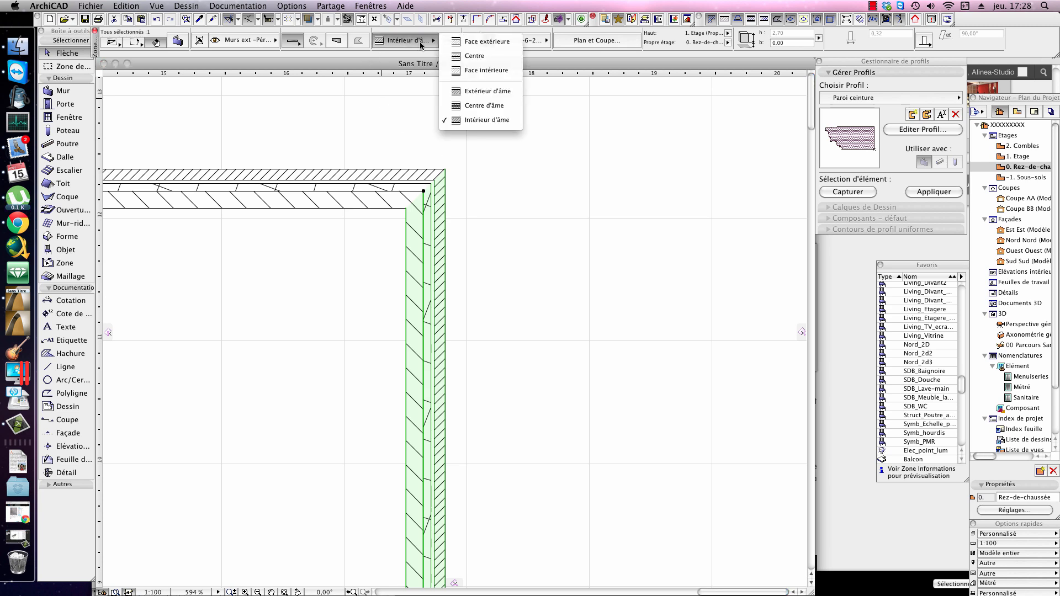
{"action": "left_click", "coordinate": [469, 41]}
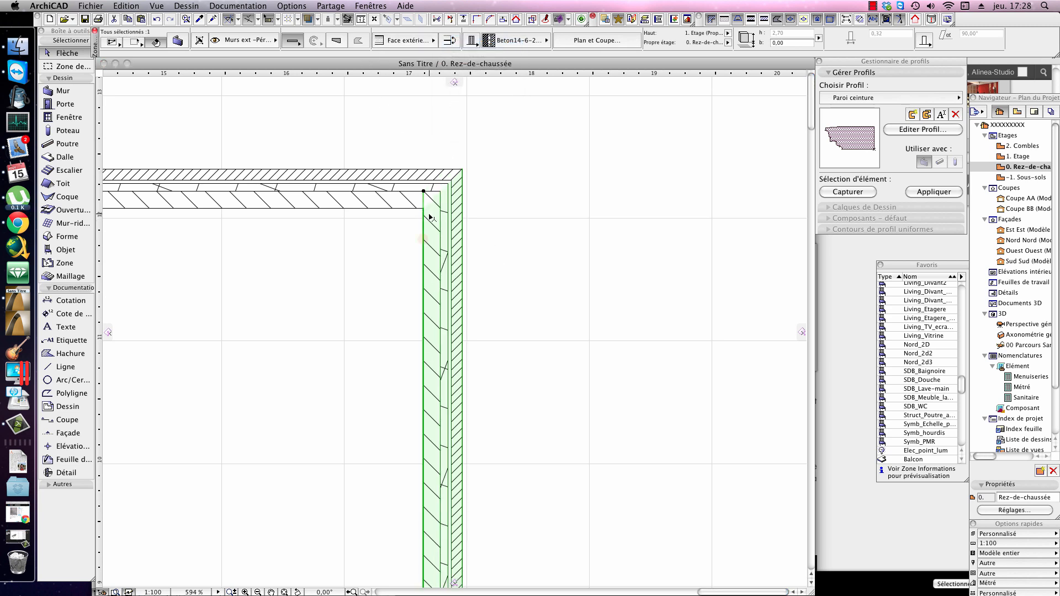
{"action": "left_click", "coordinate": [418, 48]}
{"action": "left_click", "coordinate": [490, 70]}
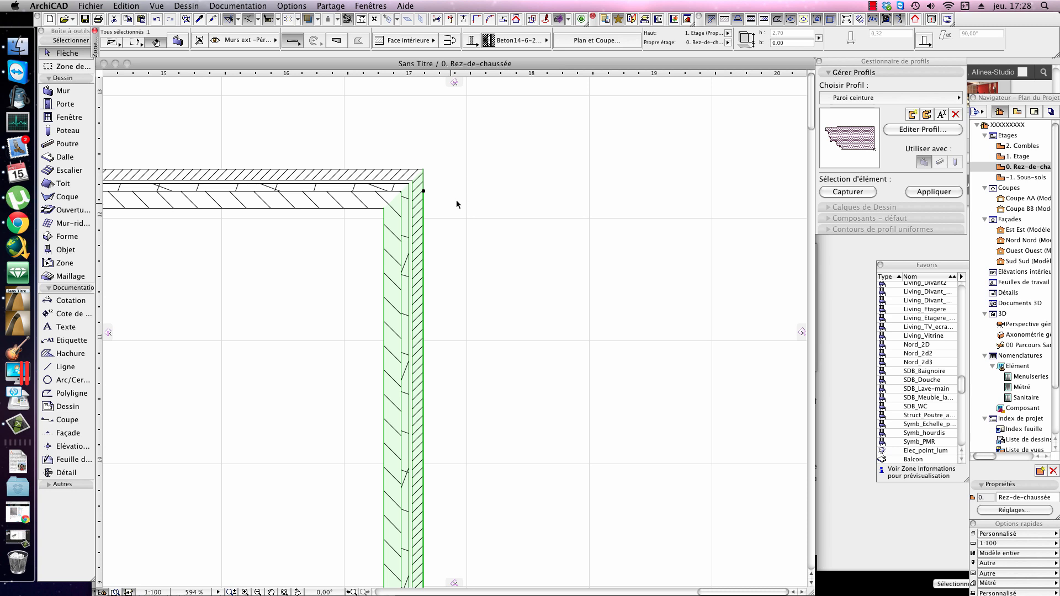
Step: Set the far-right wall's reference line offset to 0,2 in its wall settings
{"action": "left_click", "coordinate": [184, 44]}
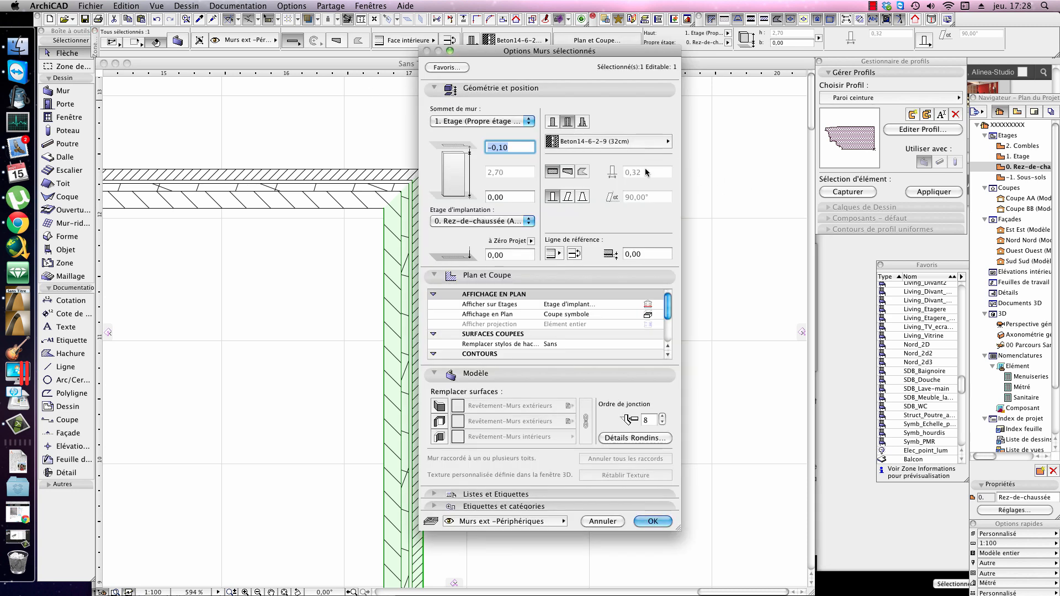
{"action": "left_click", "coordinate": [651, 255]}
{"action": "type", "text": "0,2"}
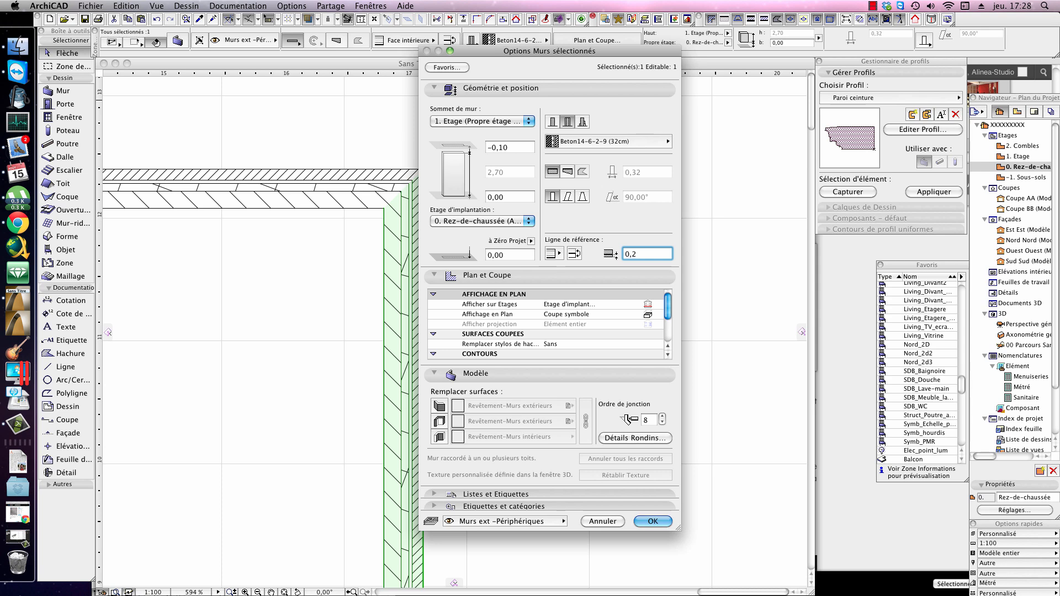
{"action": "key", "text": "Return"}
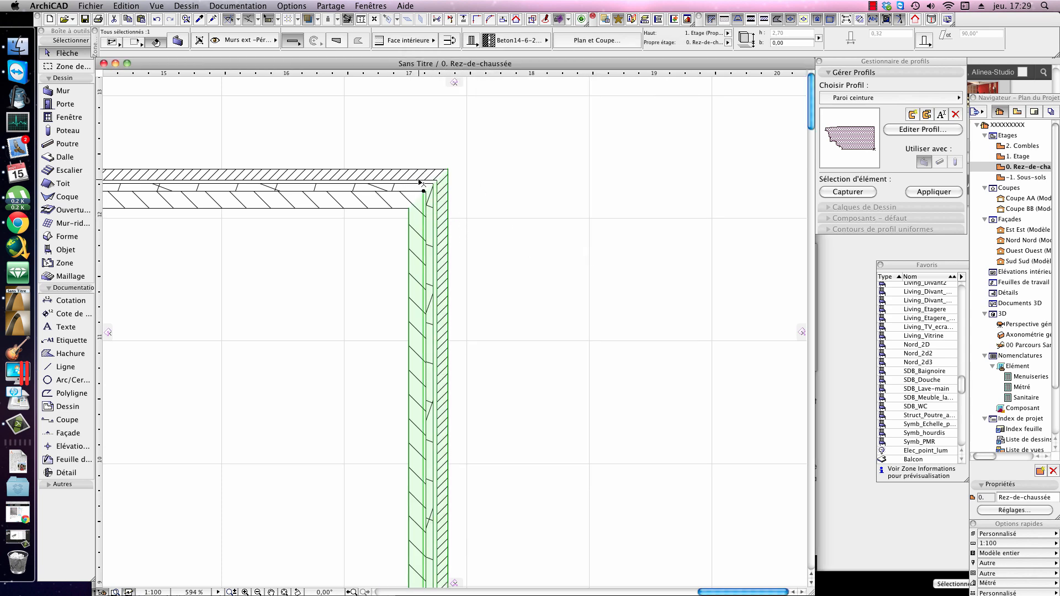
Step: Flip the far-right wall about its reference line so its brick layer faces the inside of the room
{"action": "scroll", "coordinate": [472, 234], "scroll_direction": "down", "scroll_amount": 2}
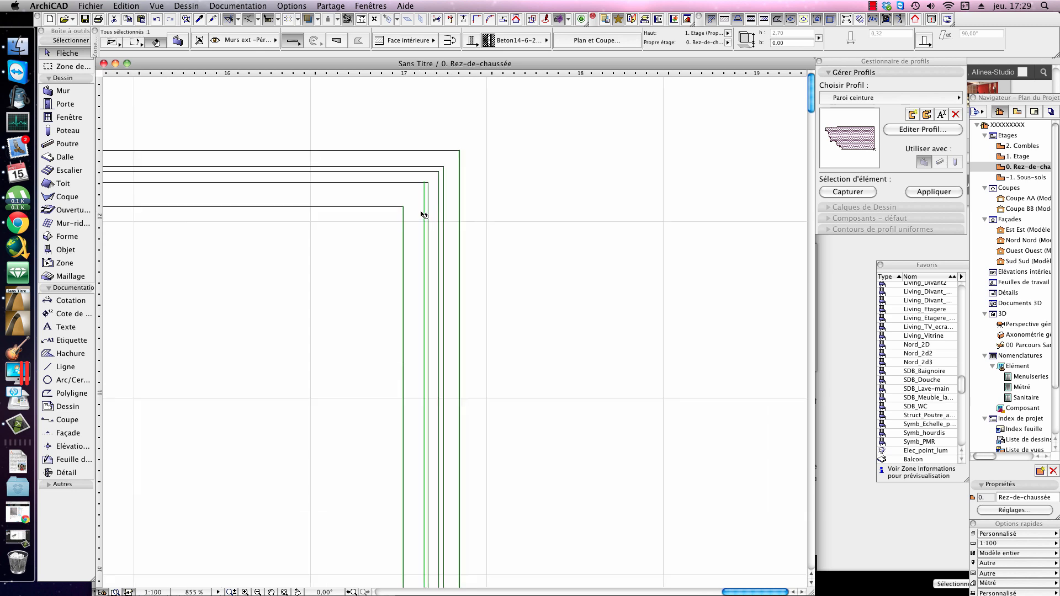
{"action": "scroll", "coordinate": [468, 226], "scroll_direction": "down", "scroll_amount": 2}
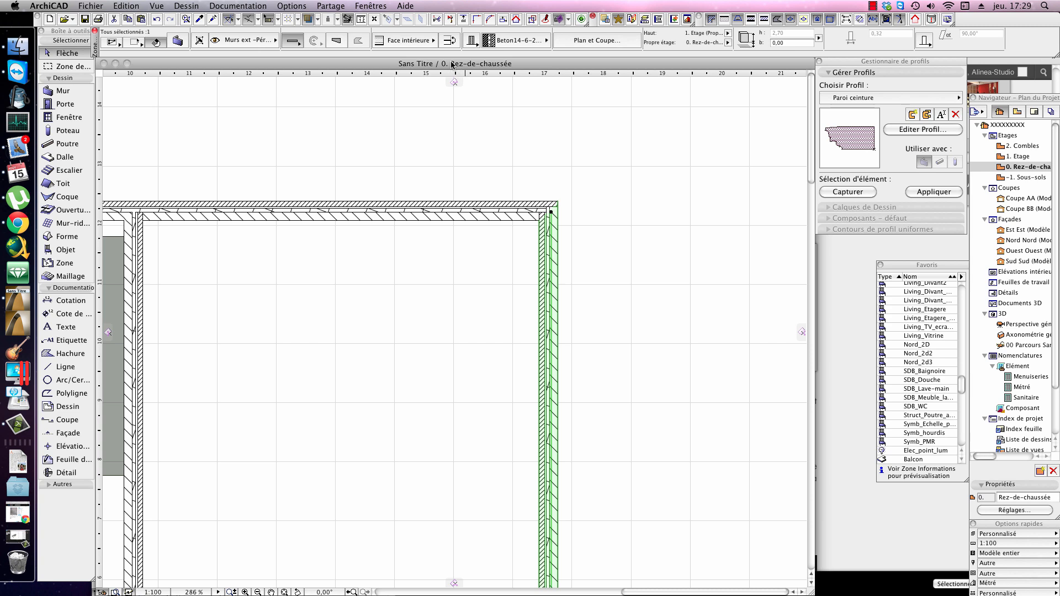
{"action": "left_click", "coordinate": [449, 41]}
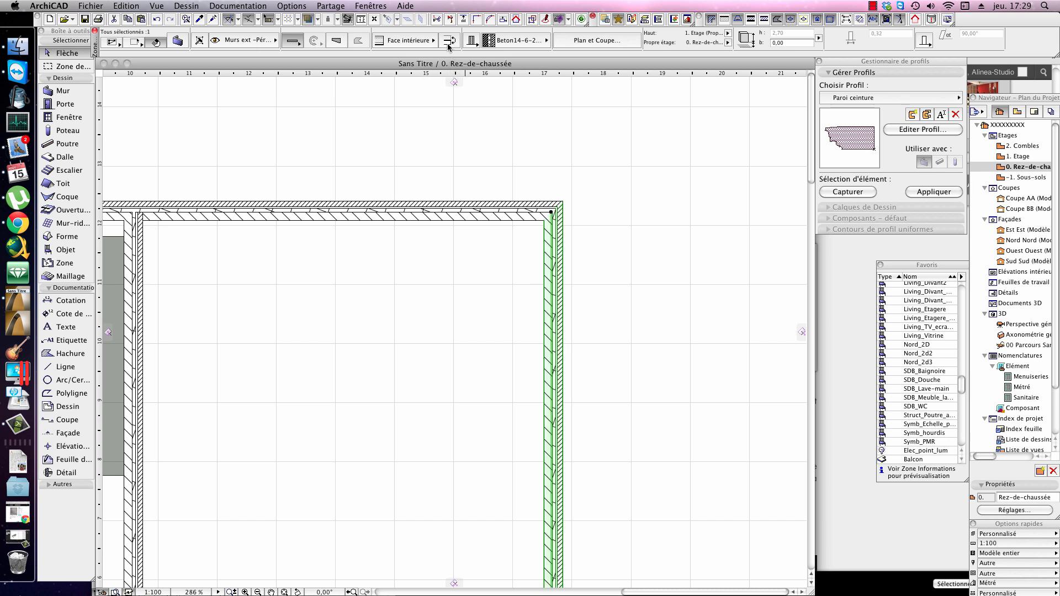
{"action": "left_click", "coordinate": [448, 43]}
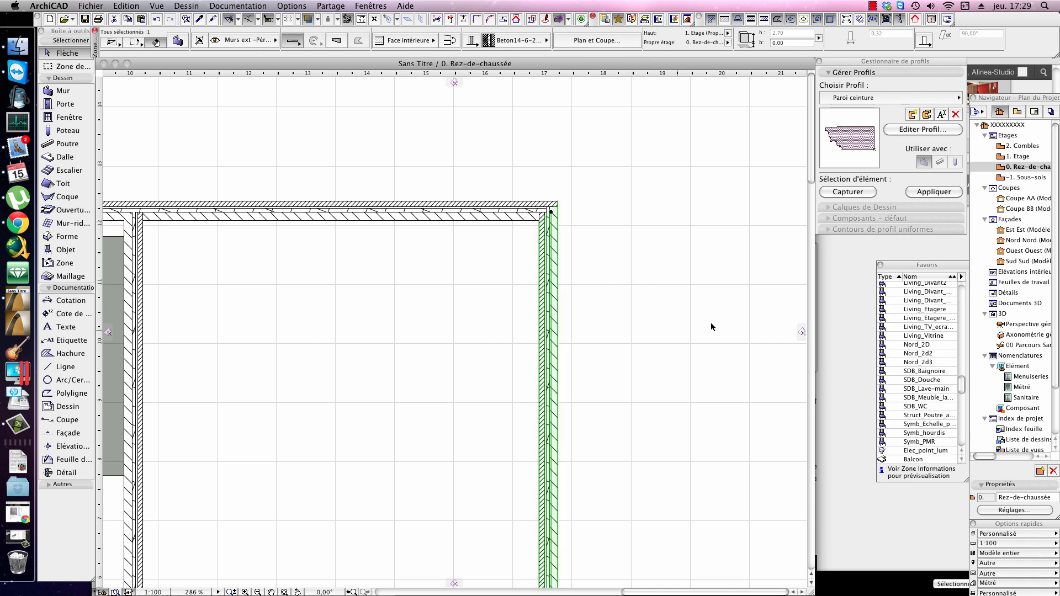
Step: Examine the slab between the two left walls in plan and the wall-slab junctions in section Coupe BB
{"action": "scroll", "coordinate": [548, 257], "scroll_direction": "down", "scroll_amount": 3}
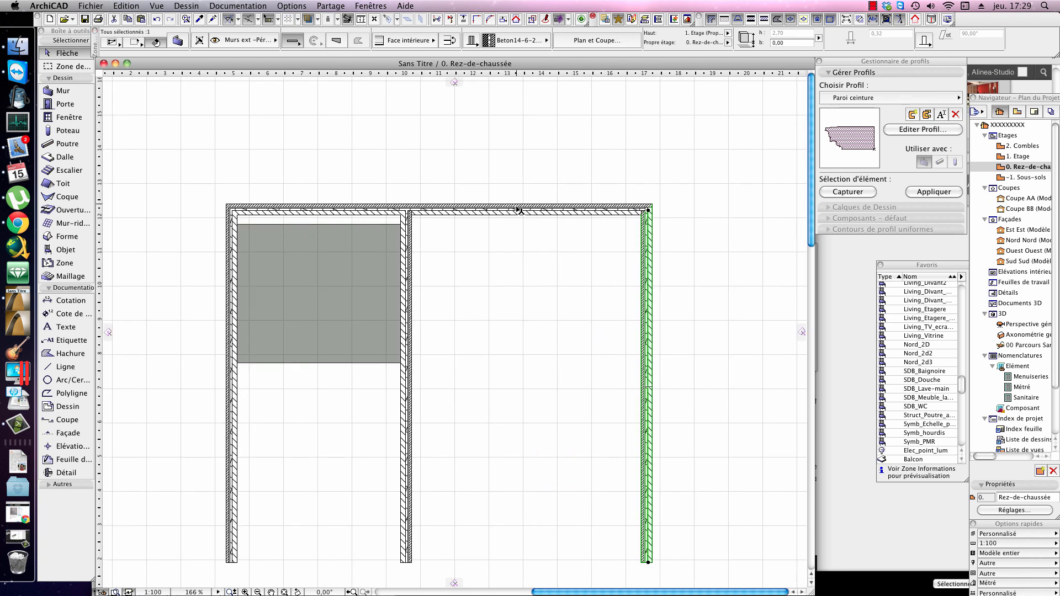
{"action": "middle_click_drag", "start_coordinate": [409, 275], "coordinate": [425, 209]}
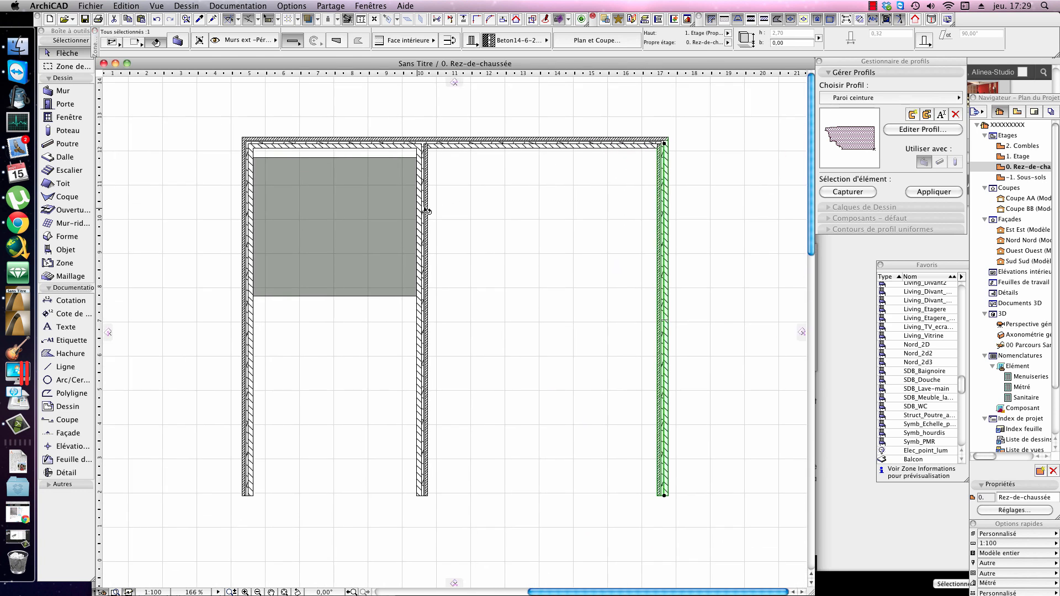
{"action": "left_click", "coordinate": [393, 213]}
{"action": "scroll", "coordinate": [599, 206], "scroll_direction": "down", "scroll_amount": 2}
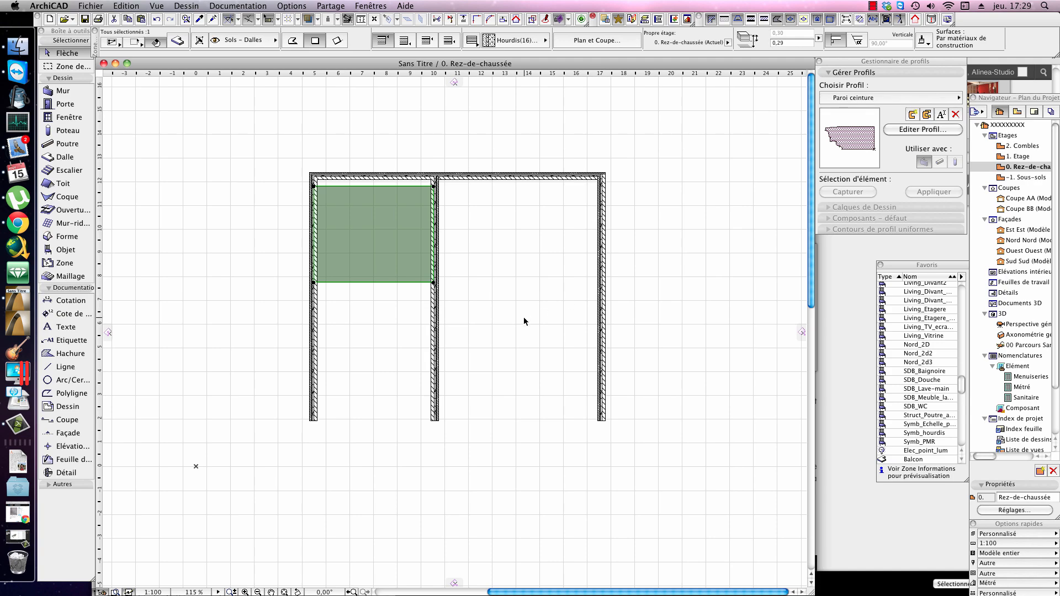
{"action": "key", "text": "Escape"}
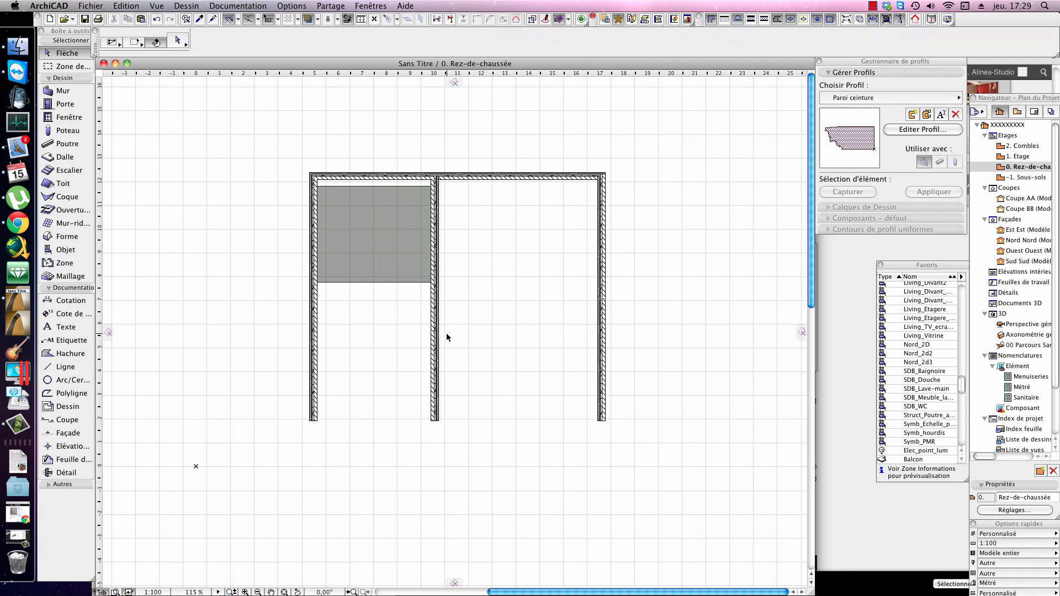
{"action": "key", "text": "F10"}
{"action": "left_click", "coordinate": [679, 297]}
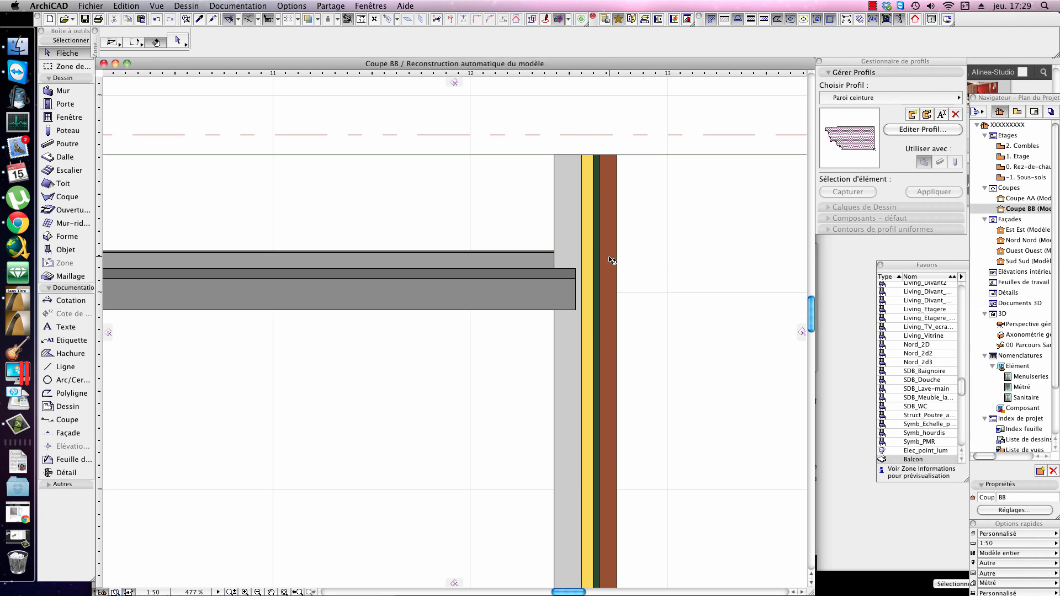
{"action": "scroll", "coordinate": [610, 259], "scroll_direction": "down", "scroll_amount": 6}
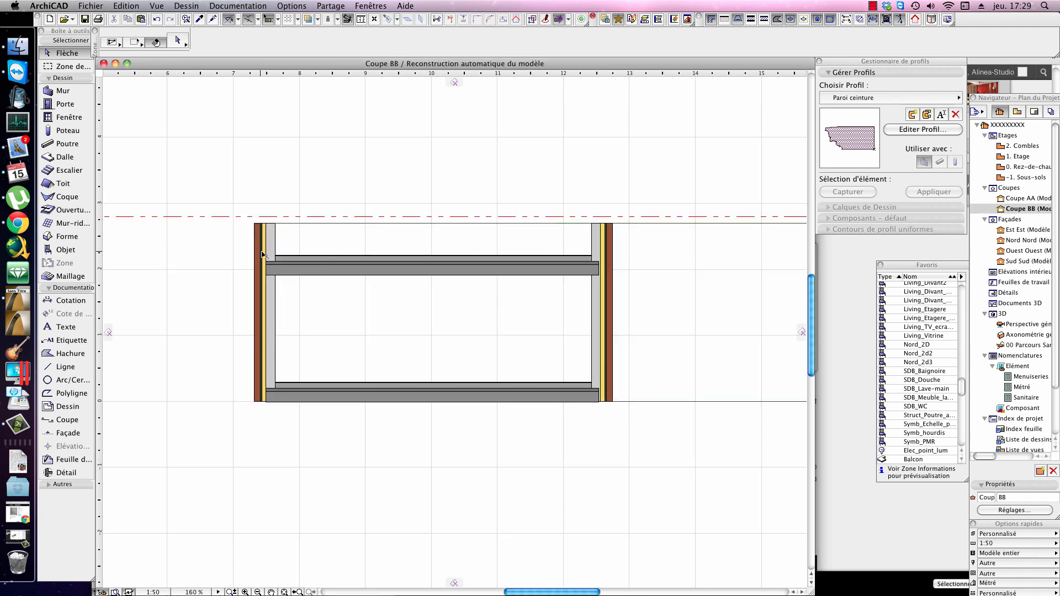
{"action": "left_click", "coordinate": [263, 254]}
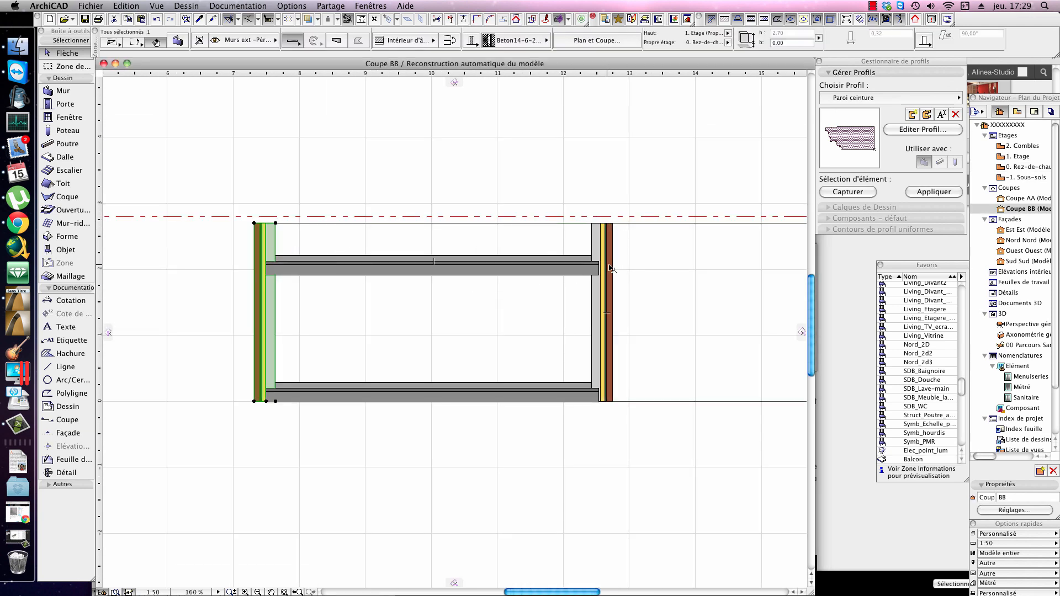
{"action": "key", "text": "F2"}
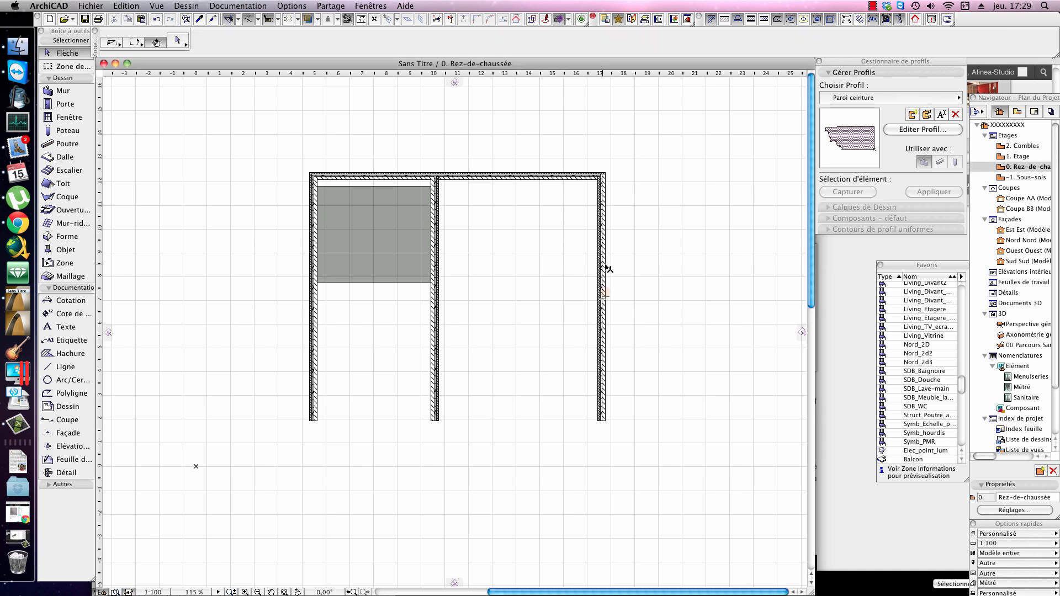
Step: In the 3D perspective, stretch the upper slab's front edge about 5.84 m out to the free ends of the walls
{"action": "key", "text": "F3"}
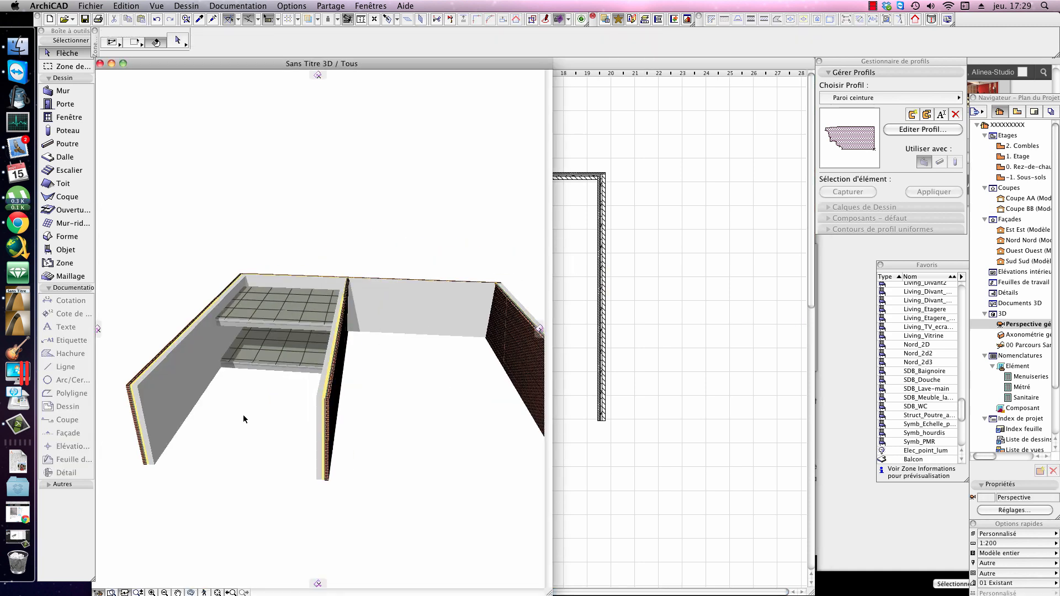
{"action": "scroll", "coordinate": [271, 420], "scroll_direction": "up", "scroll_amount": 6}
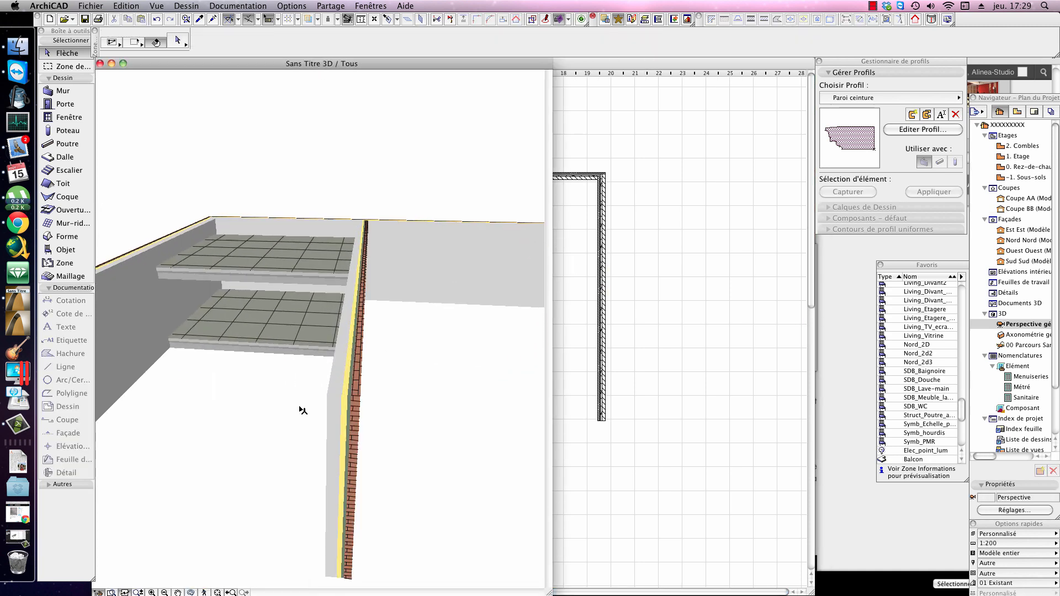
{"action": "middle_click_drag", "start_coordinate": [270, 404], "coordinate": [268, 370], "text": "shift"}
{"action": "left_click", "coordinate": [248, 295]}
{"action": "left_click", "coordinate": [252, 295]}
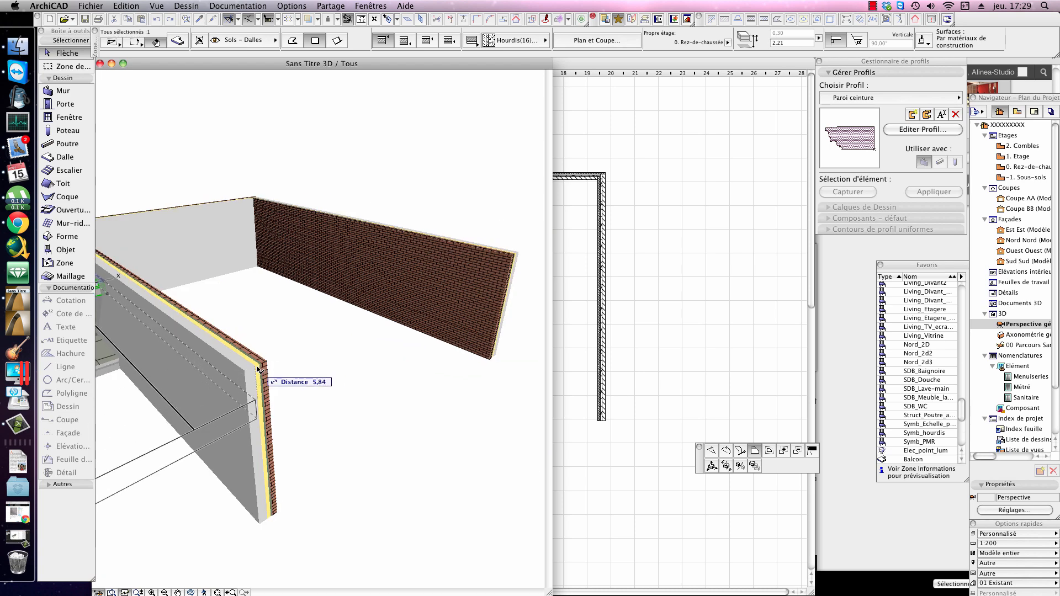
{"action": "left_click", "coordinate": [257, 368]}
{"action": "middle_click_drag", "start_coordinate": [281, 386], "coordinate": [392, 348]}
{"action": "left_click", "coordinate": [491, 391]}
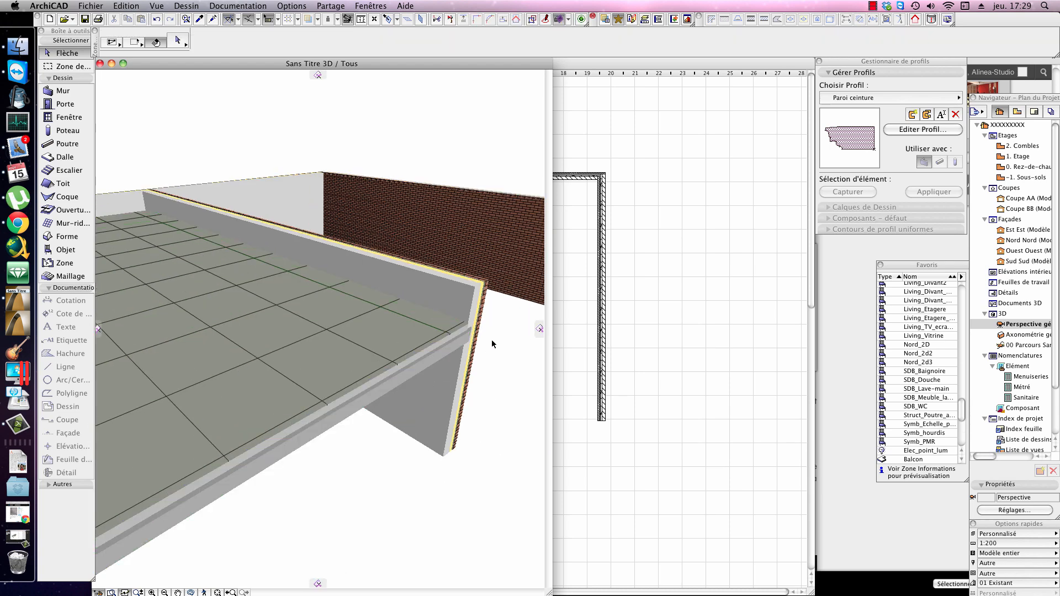
Step: Examine the upper slab's layers where they meet the brick-faced middle wall, selecting the slab to highlight its outline
{"action": "scroll", "coordinate": [483, 331], "scroll_direction": "up", "scroll_amount": 10}
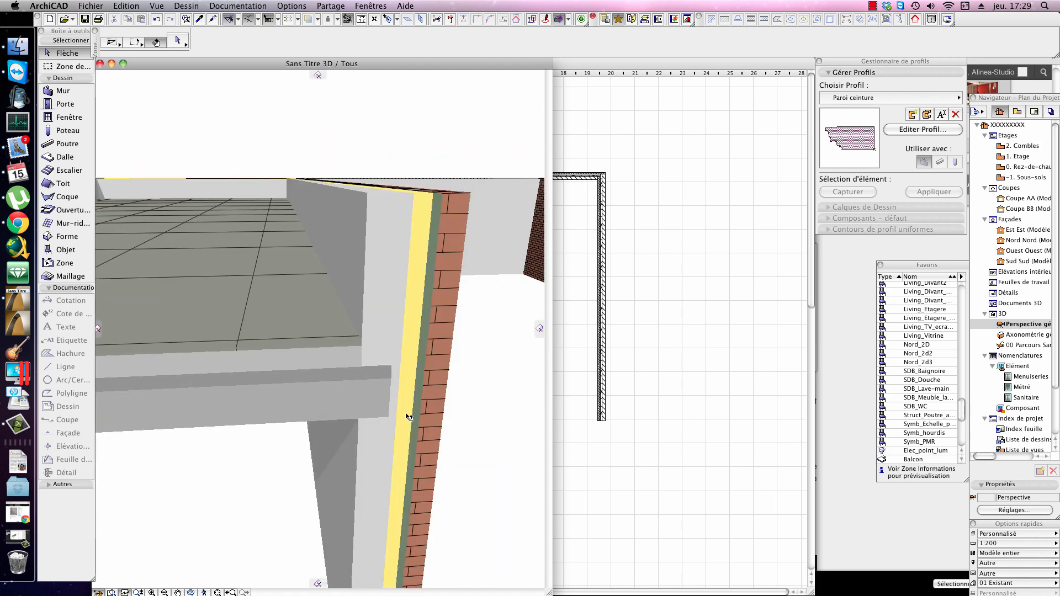
{"action": "left_click", "coordinate": [381, 386]}
{"action": "key", "text": "Escape"}
{"action": "left_click", "coordinate": [379, 386]}
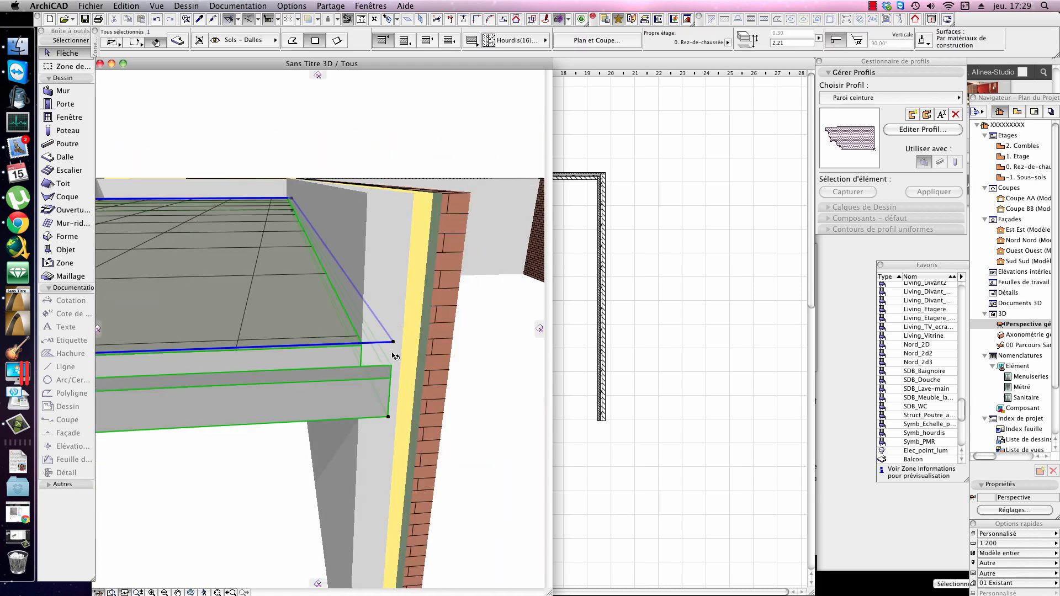
{"action": "key", "text": "Escape"}
Step: Examine the junction of the extended upper slab with the opposite outer wall in 3D
{"action": "scroll", "coordinate": [428, 366], "scroll_direction": "down", "scroll_amount": 3}
{"action": "scroll", "coordinate": [427, 365], "scroll_direction": "down", "scroll_amount": 3}
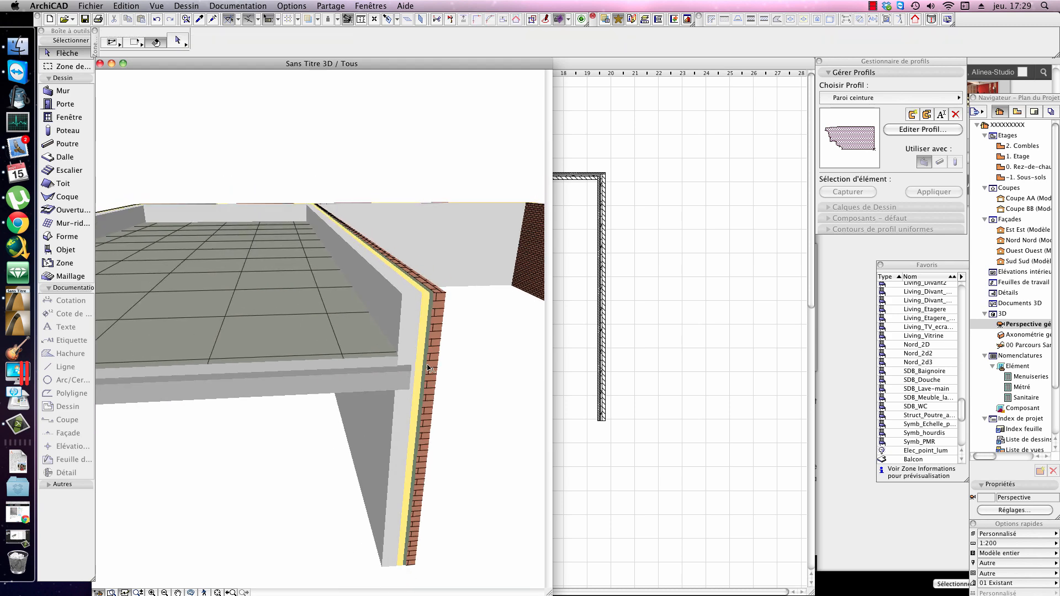
{"action": "scroll", "coordinate": [431, 380], "scroll_direction": "down", "scroll_amount": 4}
{"action": "scroll", "coordinate": [433, 382], "scroll_direction": "up", "scroll_amount": 8}
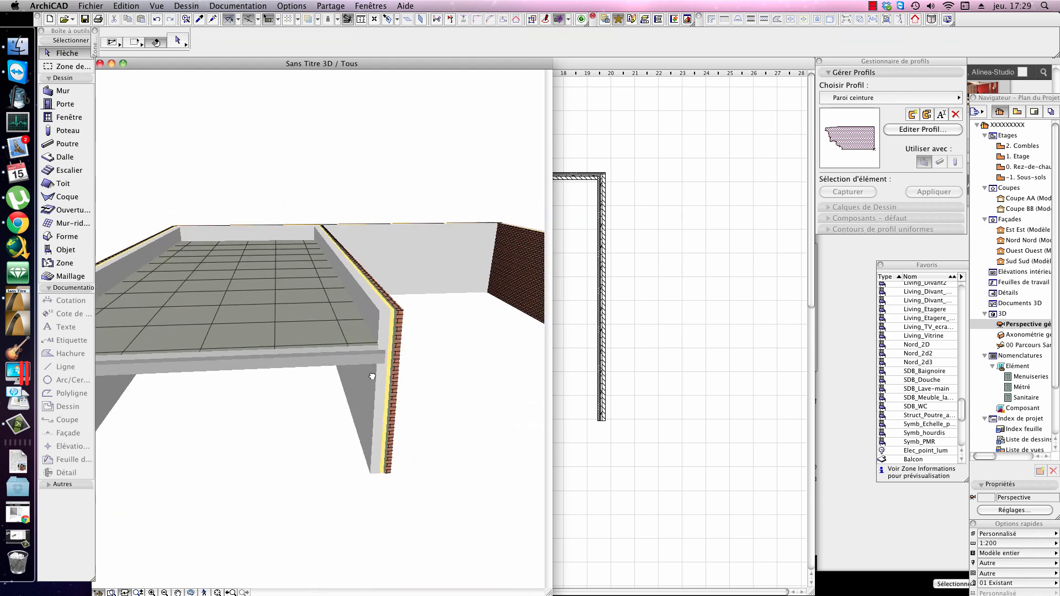
{"action": "middle_click_drag", "start_coordinate": [376, 373], "coordinate": [289, 348], "text": "shift"}
{"action": "scroll", "coordinate": [291, 352], "scroll_direction": "up", "scroll_amount": 6}
{"action": "scroll", "coordinate": [299, 371], "scroll_direction": "down", "scroll_amount": 6}
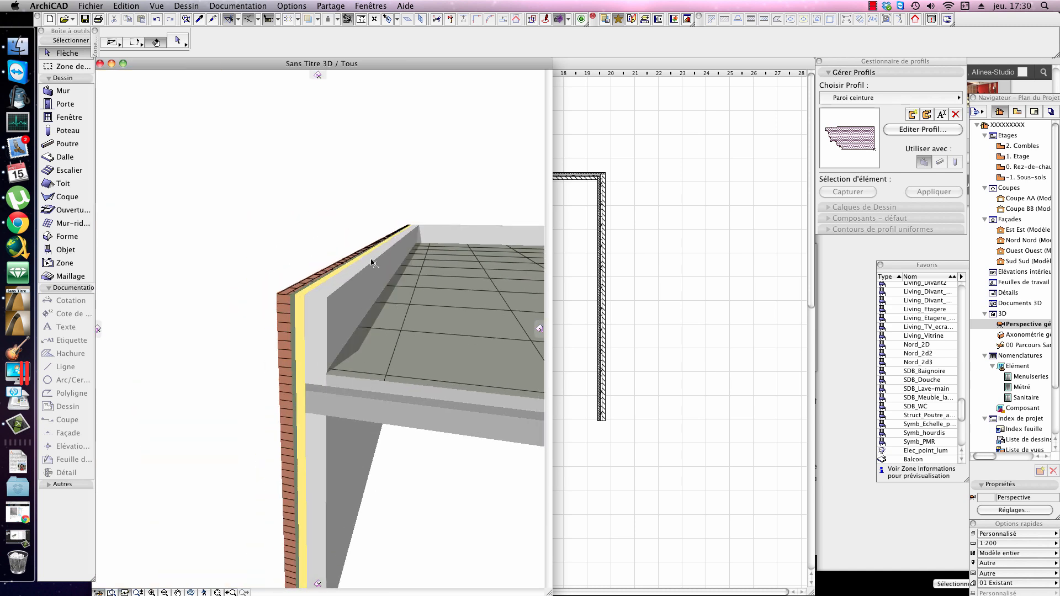
Step: Select the brick-faced outer wall in 3D and capture its composite structure as a custom profile in the profile editor
{"action": "scroll", "coordinate": [373, 265], "scroll_direction": "up", "scroll_amount": 2}
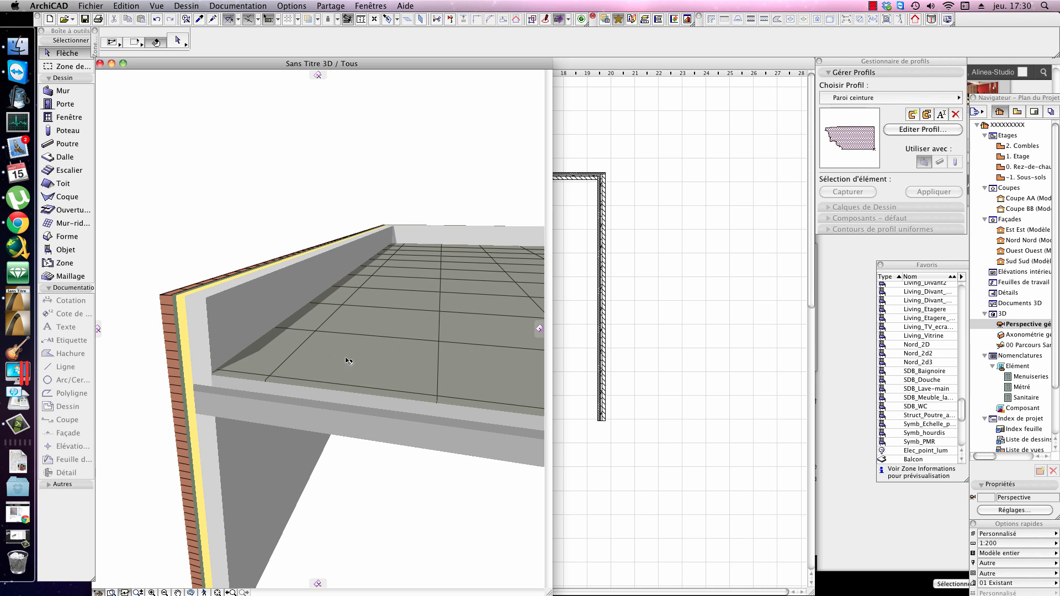
{"action": "scroll", "coordinate": [347, 361], "scroll_direction": "down", "scroll_amount": 2}
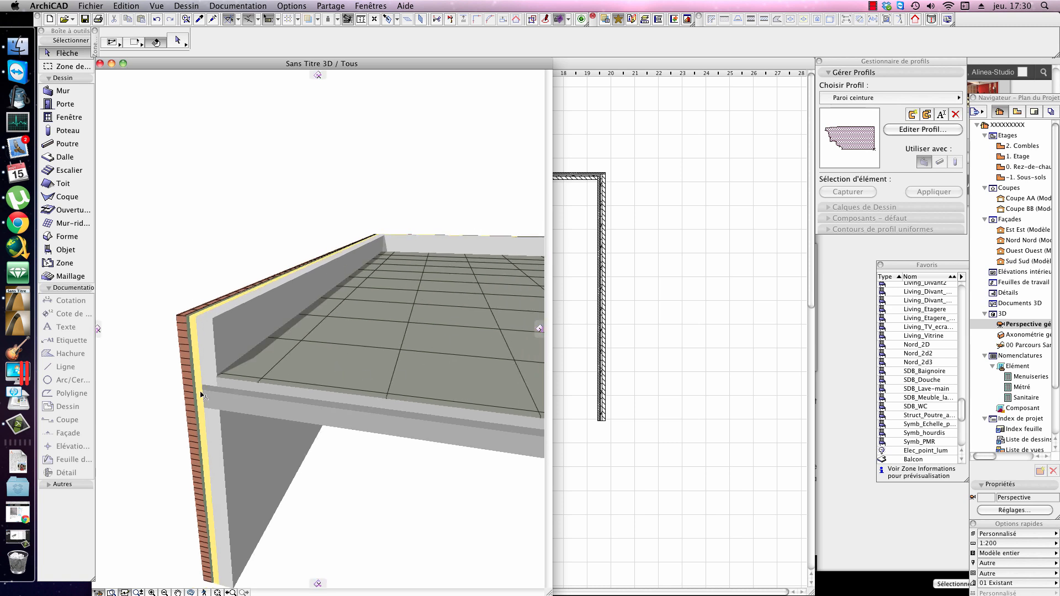
{"action": "middle_click_drag", "start_coordinate": [227, 338], "coordinate": [305, 332], "text": "shift"}
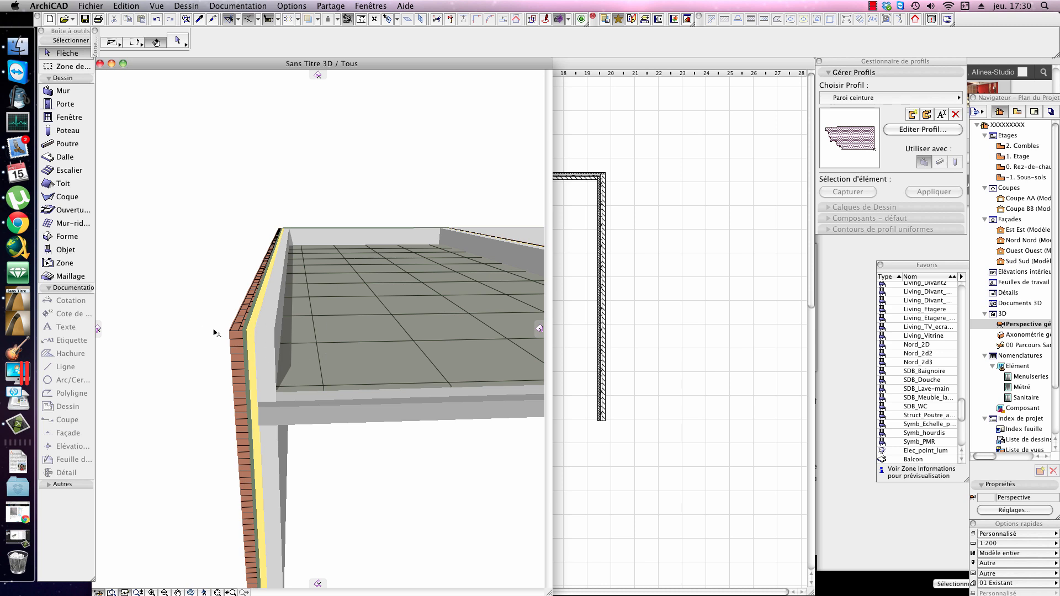
{"action": "middle_click_drag", "start_coordinate": [287, 359], "coordinate": [366, 348], "text": "shift"}
{"action": "left_click", "coordinate": [297, 308]}
{"action": "middle_click_drag", "start_coordinate": [297, 308], "coordinate": [278, 299], "text": "shift"}
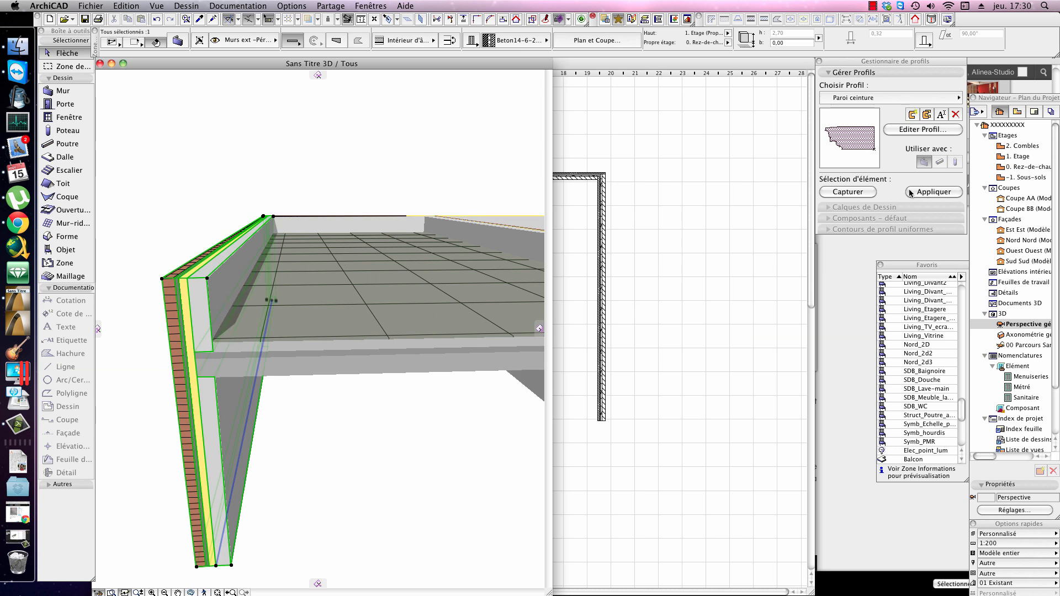
{"action": "left_click", "coordinate": [874, 192]}
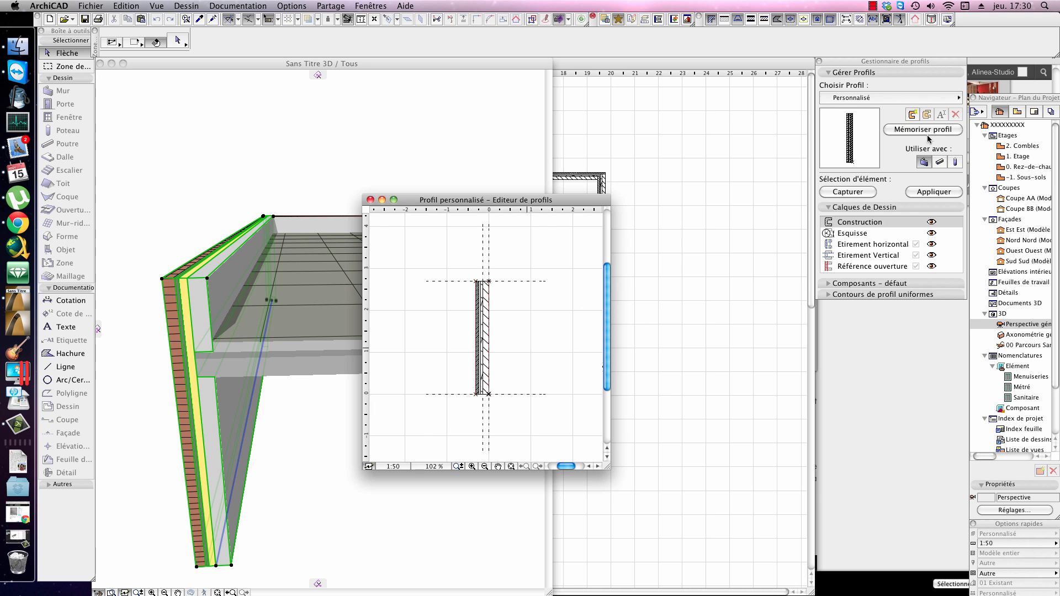
{"action": "scroll", "coordinate": [517, 318], "scroll_direction": "up", "scroll_amount": 3}
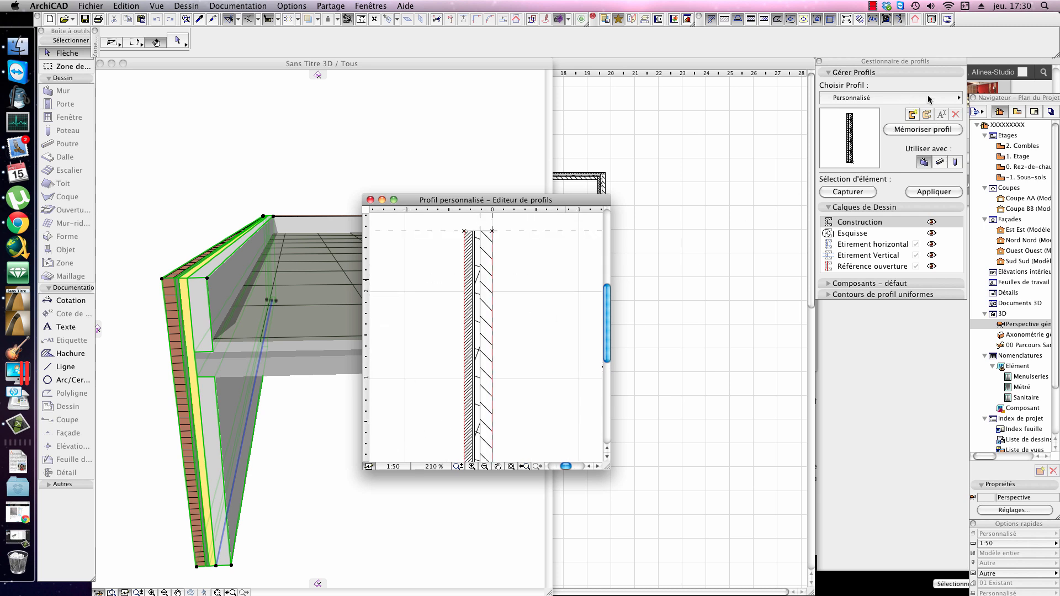
Step: Load the stored Appui fenêtre profile in the editor, followed by the Couronnement corniche profile
{"action": "left_click", "coordinate": [907, 99]}
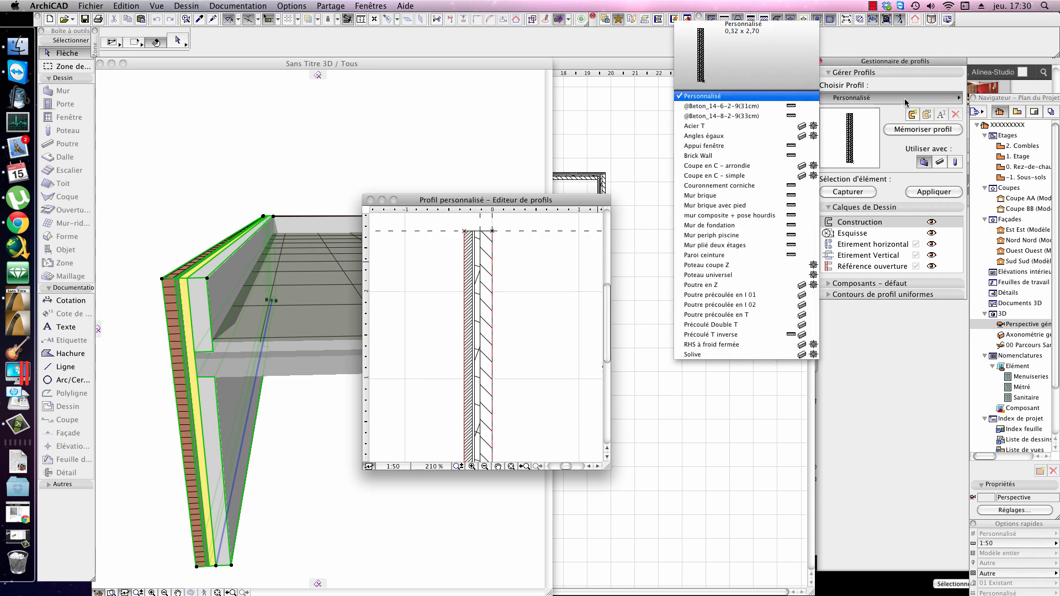
{"action": "left_click", "coordinate": [804, 147]}
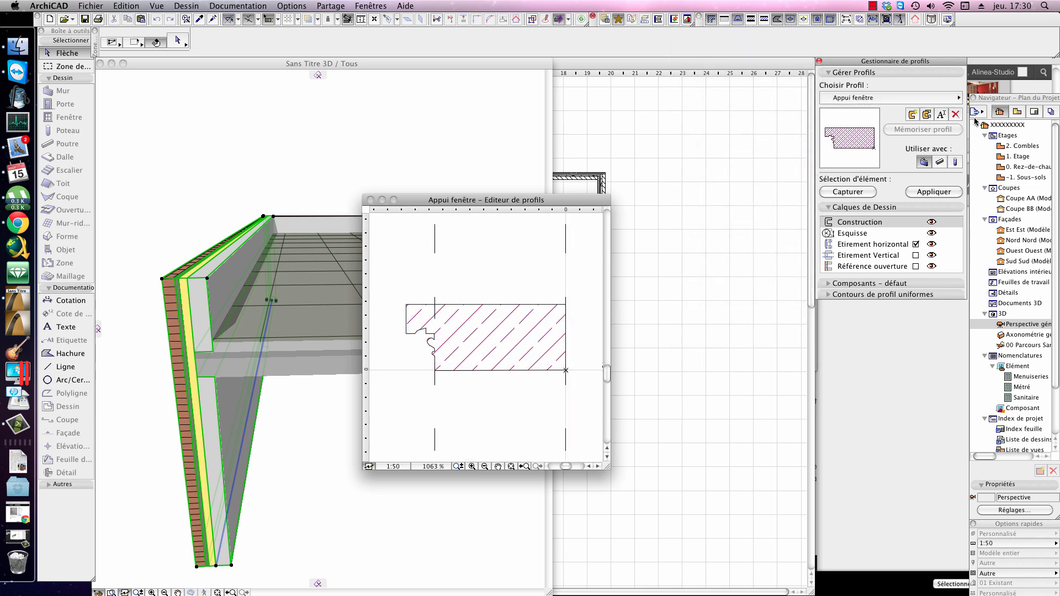
{"action": "left_click", "coordinate": [933, 100]}
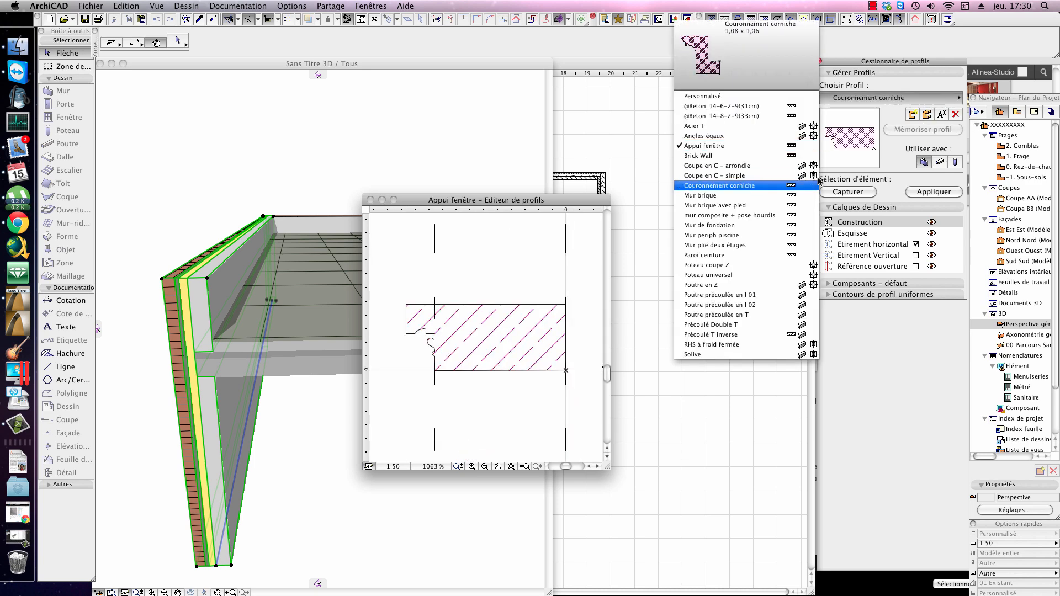
{"action": "left_click", "coordinate": [758, 186]}
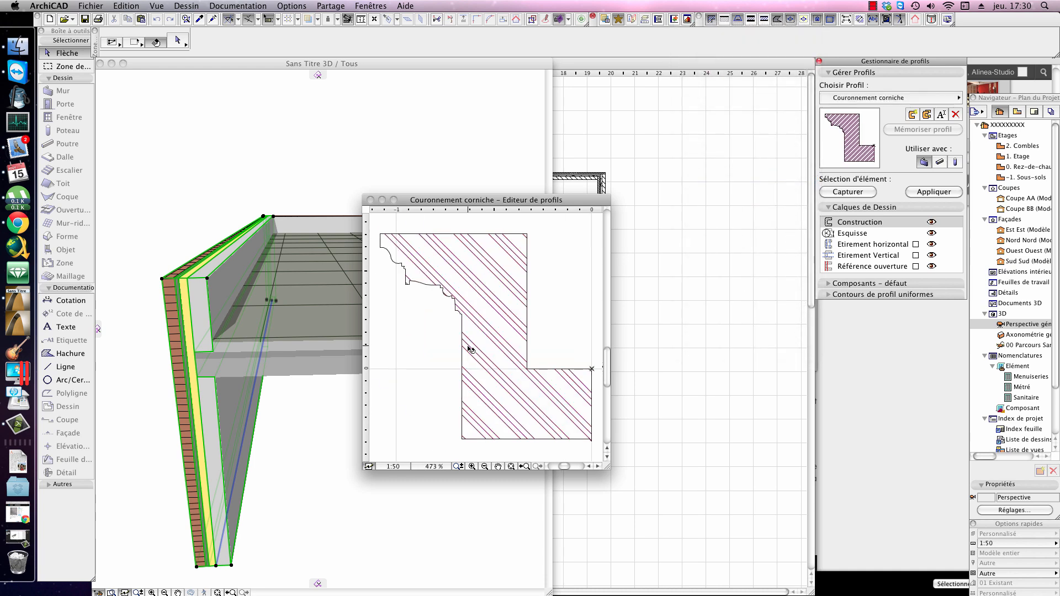
Step: Set the surface of the cornice profile's curved arc edge to Béton - aspect décoffré, for the selected edge only
{"action": "left_click", "coordinate": [466, 298]}
{"action": "left_click", "coordinate": [434, 298]}
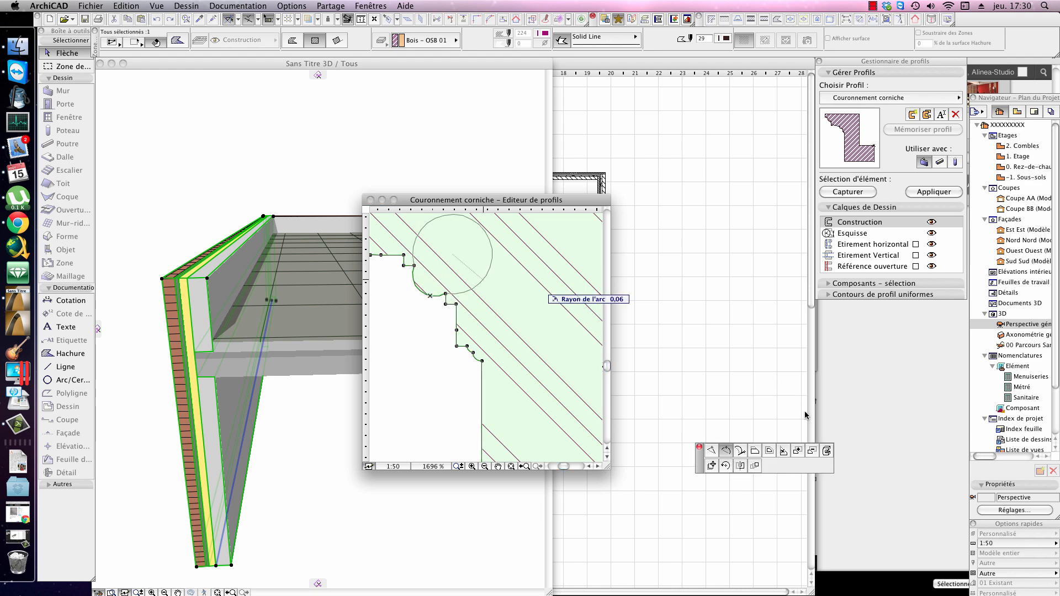
{"action": "left_click", "coordinate": [828, 451]}
{"action": "left_click", "coordinate": [639, 192]}
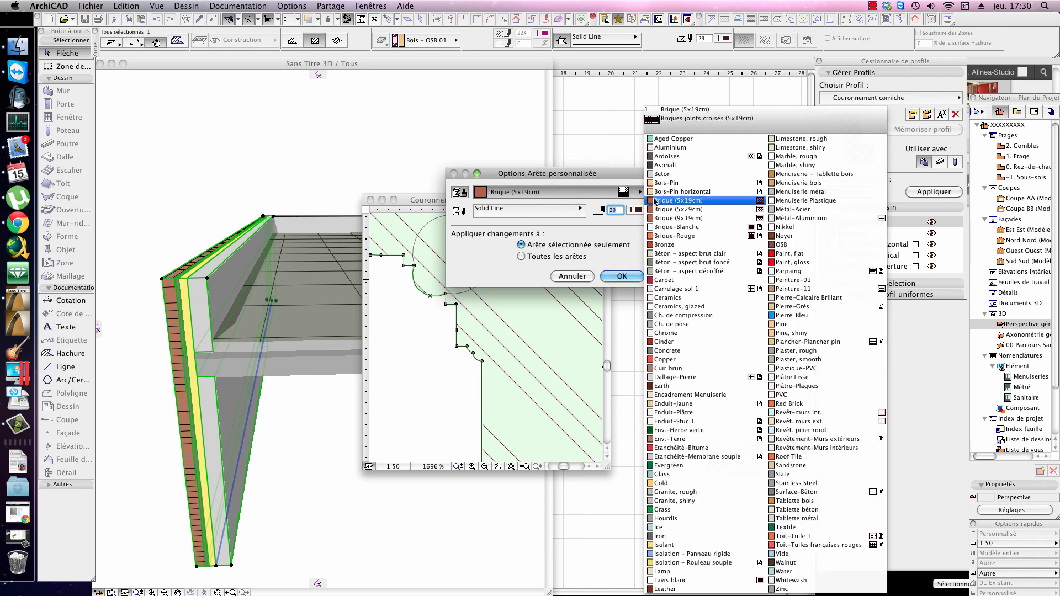
{"action": "left_click", "coordinate": [685, 271]}
{"action": "left_click", "coordinate": [620, 276]}
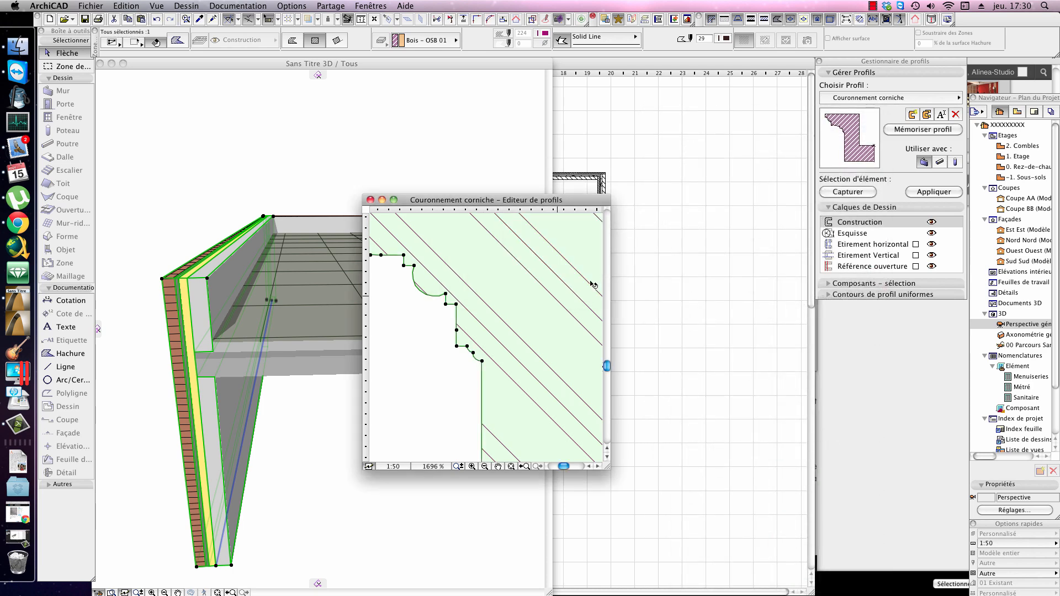
Step: Apply the Couronnement corniche profile to the selected outer wall and inspect its moulded end in 3D, clear of the profile editor
{"action": "left_click", "coordinate": [959, 192]}
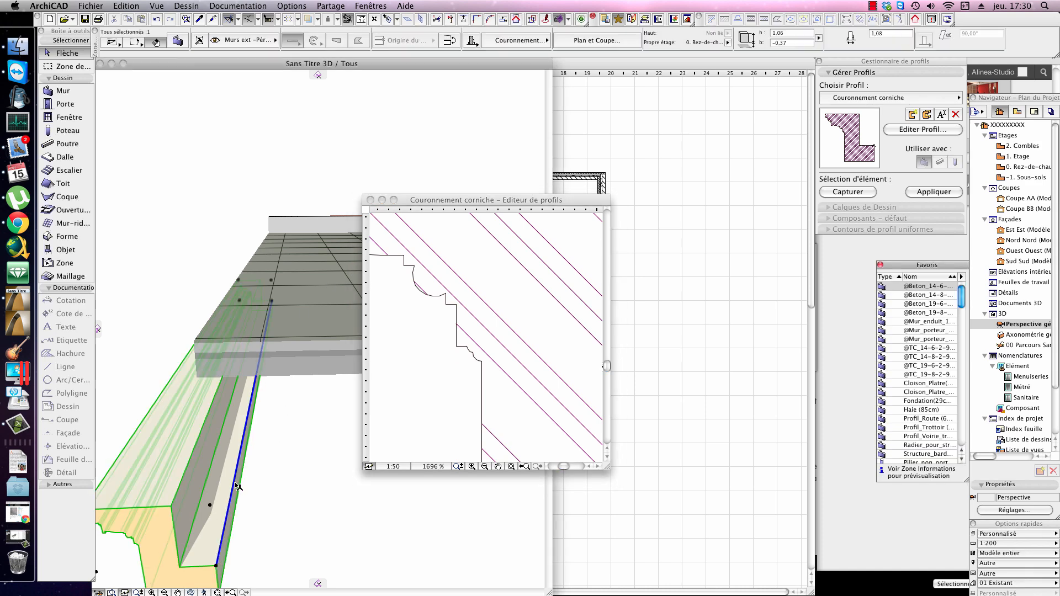
{"action": "key", "text": "Escape"}
{"action": "middle_click_drag", "start_coordinate": [195, 485], "coordinate": [285, 408], "text": "shift"}
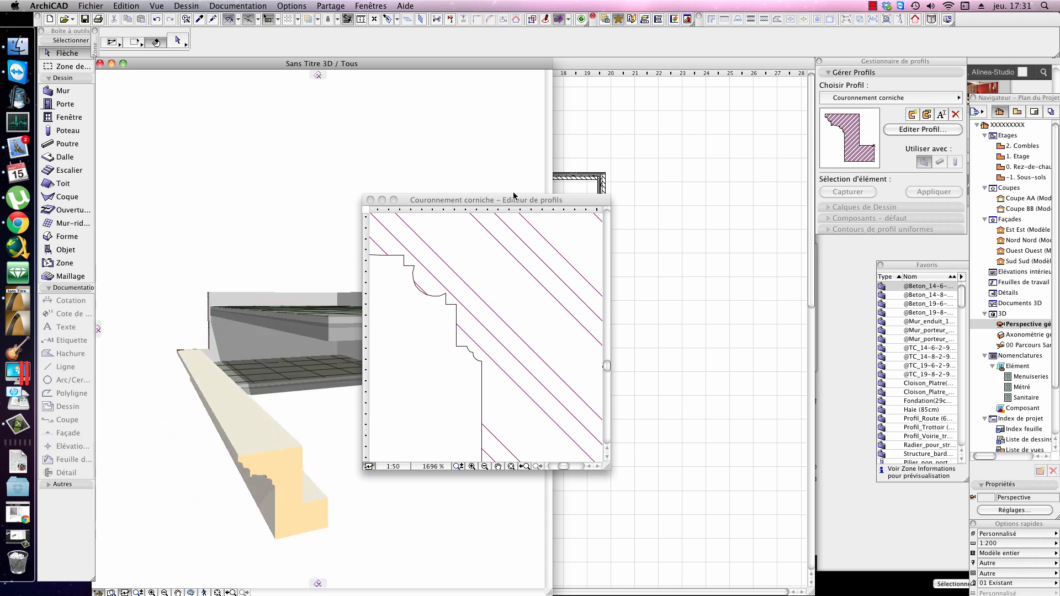
{"action": "left_click_drag", "start_coordinate": [513, 196], "coordinate": [651, 262]}
{"action": "left_click", "coordinate": [384, 326]}
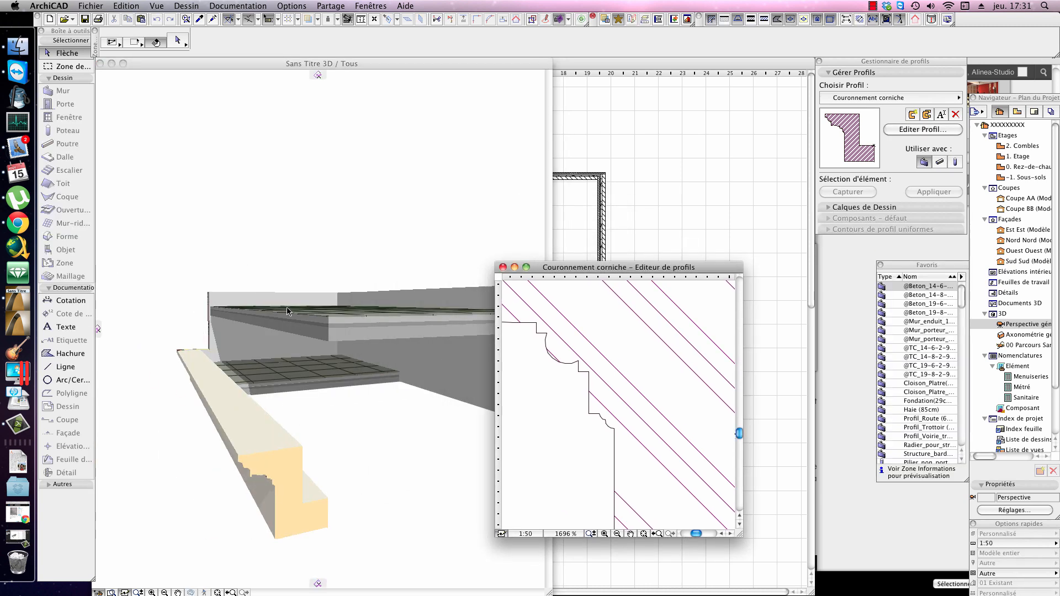
Step: Draw a box-shaped morph with a rectangular base in front of the building in the 3D perspective
{"action": "scroll", "coordinate": [326, 323], "scroll_direction": "down", "scroll_amount": 10}
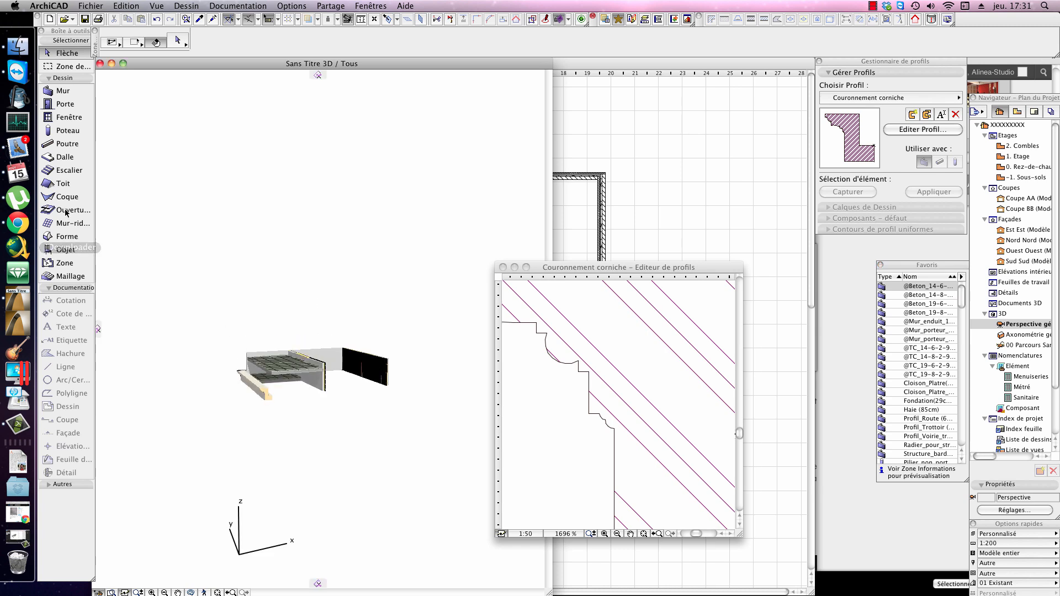
{"action": "left_click", "coordinate": [67, 237]}
{"action": "left_click", "coordinate": [298, 440]}
{"action": "left_click", "coordinate": [405, 468]}
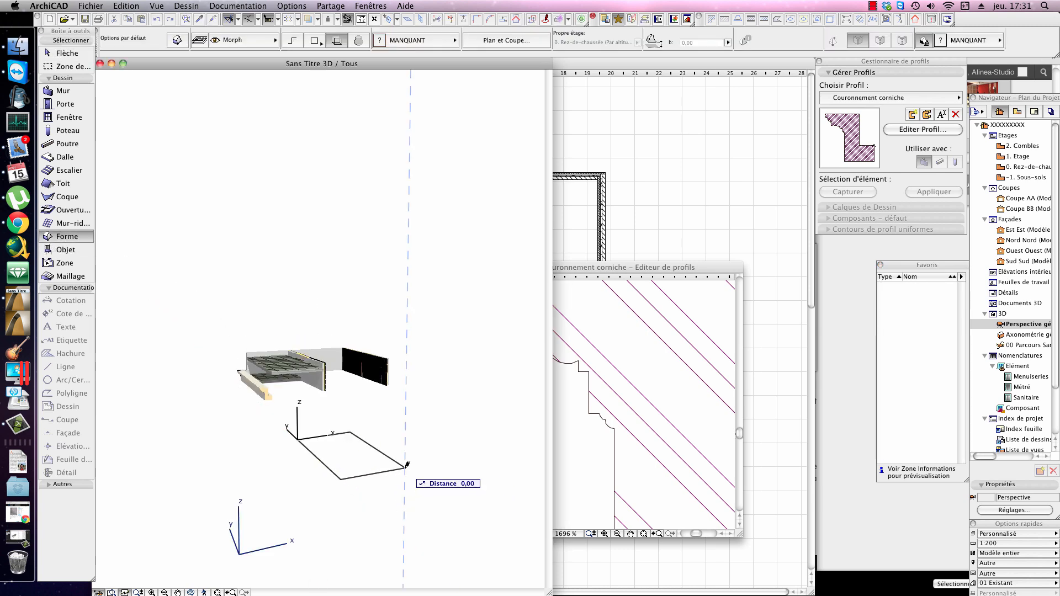
{"action": "left_click", "coordinate": [366, 418]}
{"action": "key", "text": "Escape"}
{"action": "scroll", "coordinate": [344, 428], "scroll_direction": "up", "scroll_amount": 2}
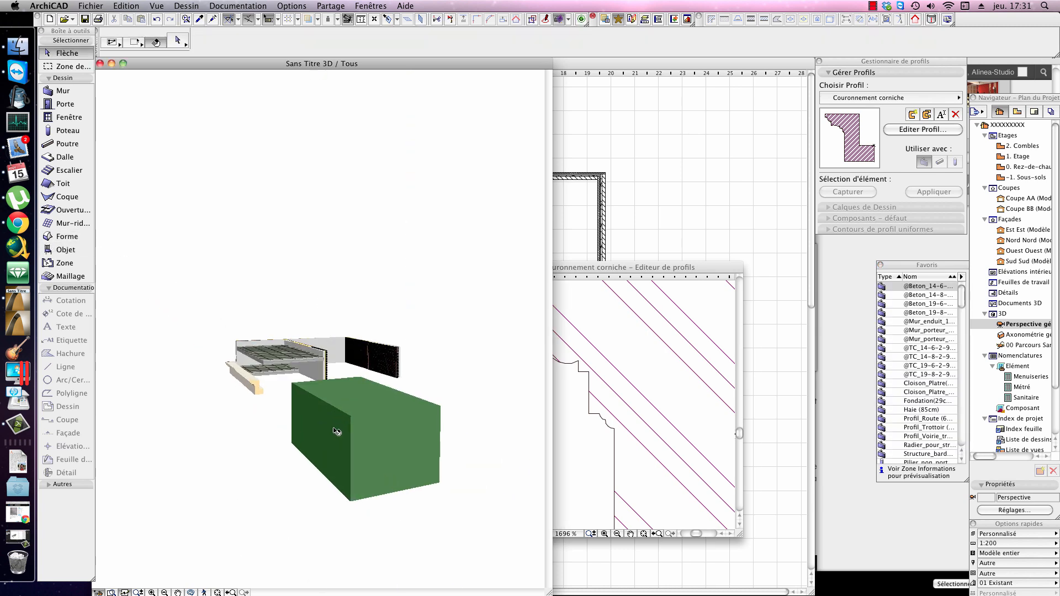
Step: Assign the Earth surface to the morph box's front end face only
{"action": "left_click", "coordinate": [397, 435]}
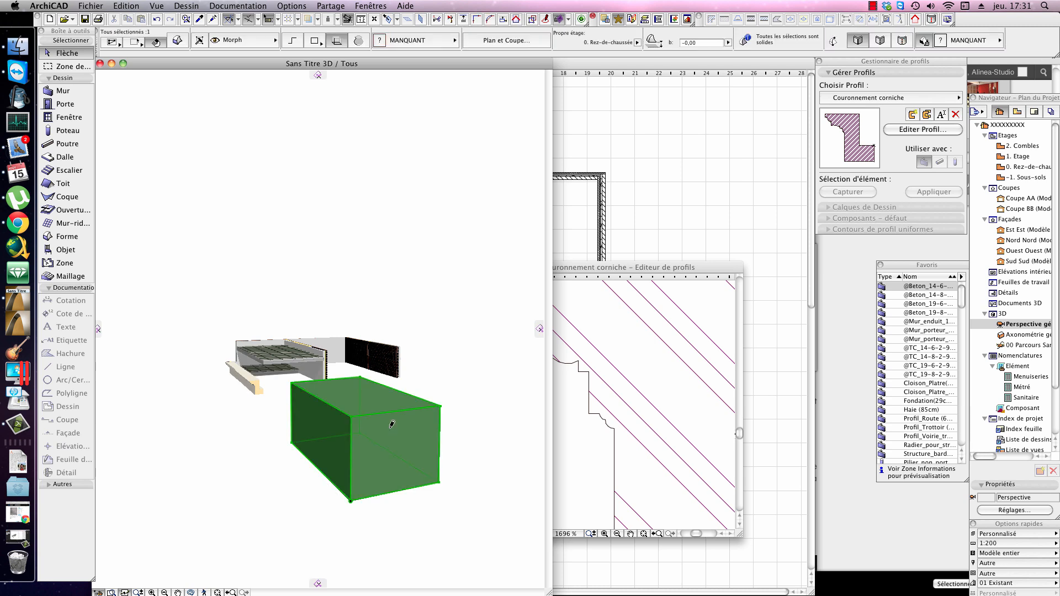
{"action": "left_click", "coordinate": [392, 424]}
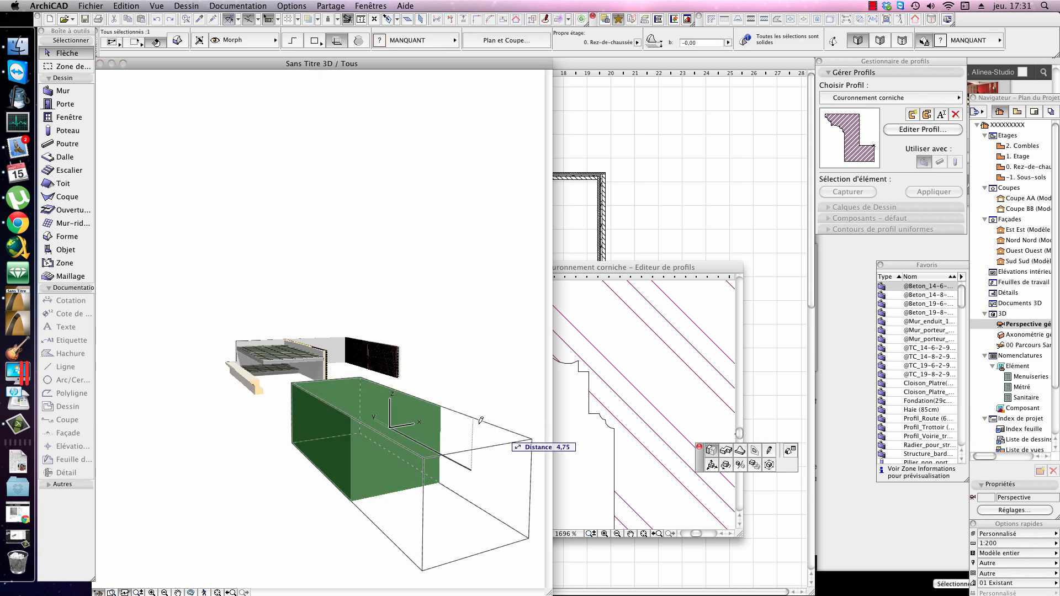
{"action": "left_click", "coordinate": [790, 452]}
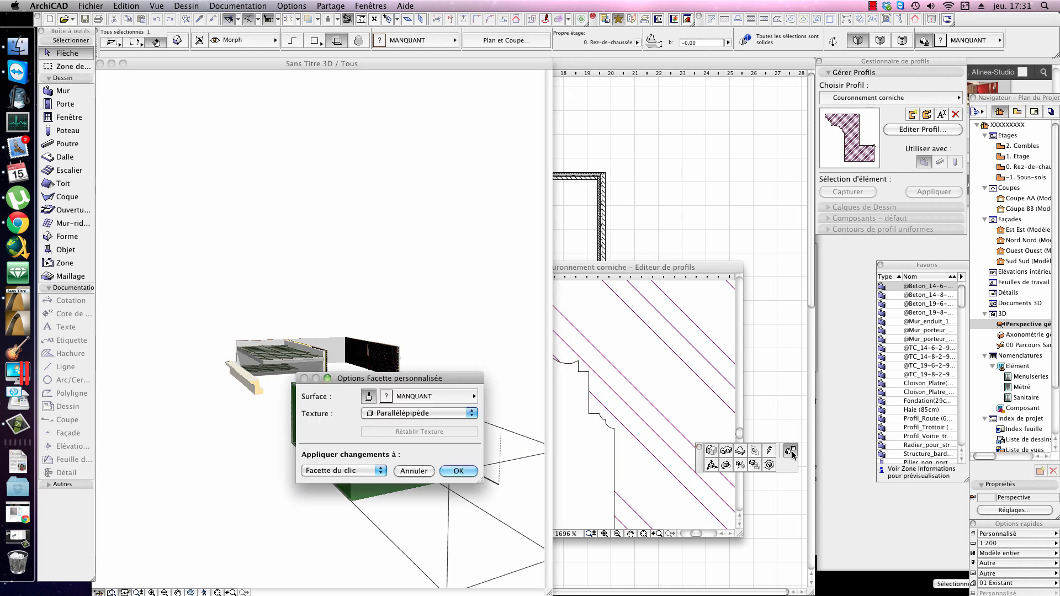
{"action": "left_click", "coordinate": [432, 395]}
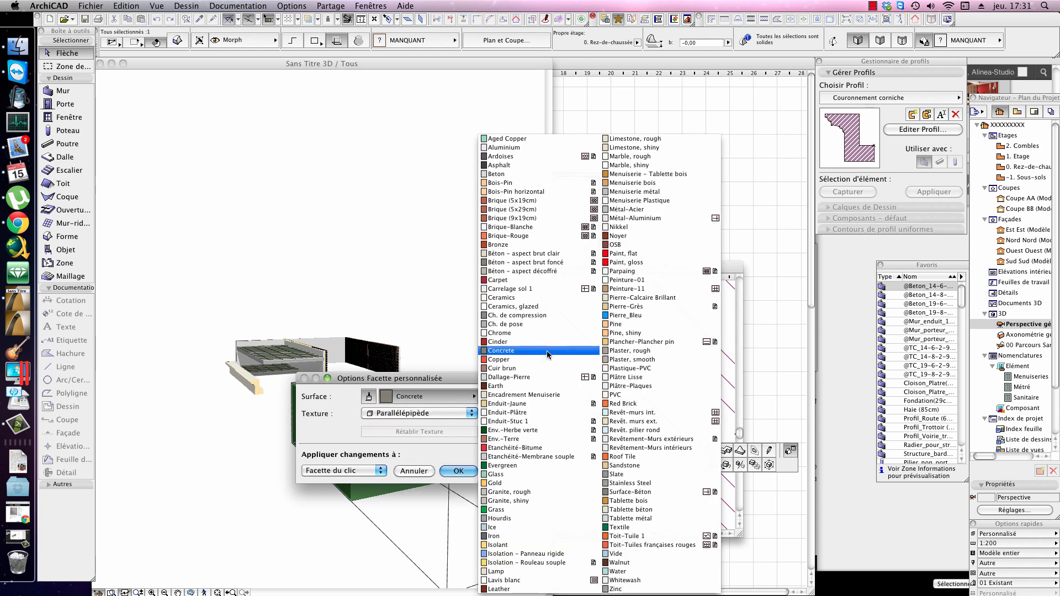
{"action": "left_click", "coordinate": [545, 386]}
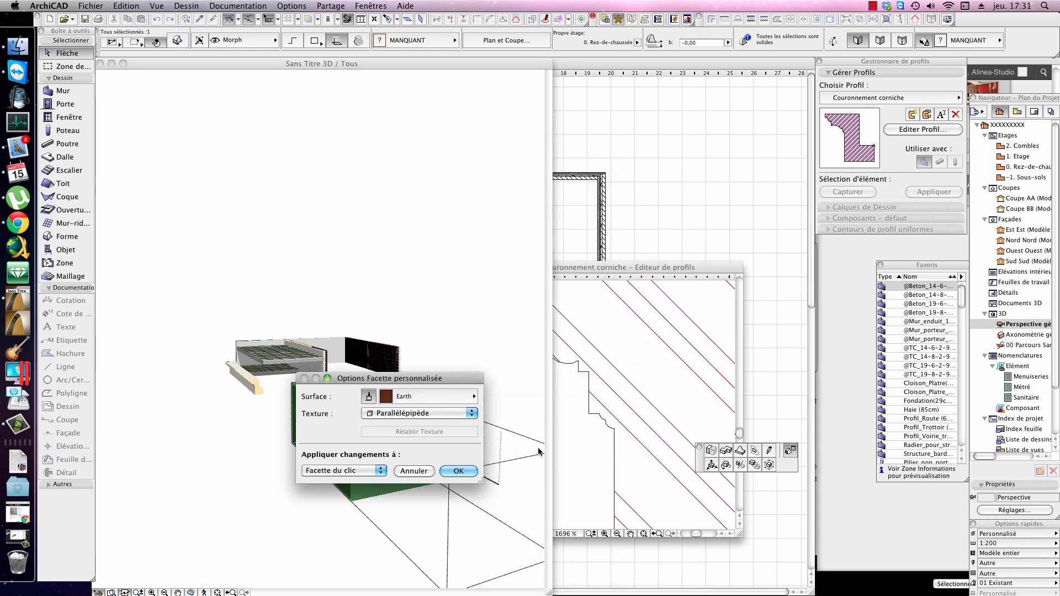
{"action": "left_click", "coordinate": [457, 471]}
Step: Inspect the box's individually surfaced face in 3D and delete the morph box
{"action": "scroll", "coordinate": [331, 431], "scroll_direction": "up", "scroll_amount": 3}
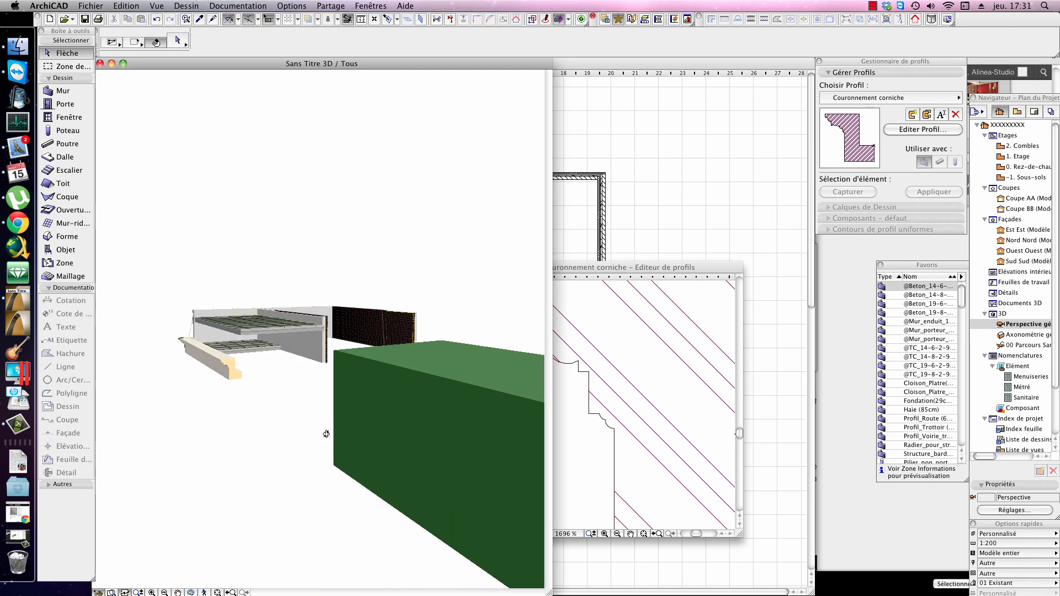
{"action": "middle_click_drag", "start_coordinate": [436, 408], "coordinate": [410, 381]}
{"action": "left_click", "coordinate": [500, 375]}
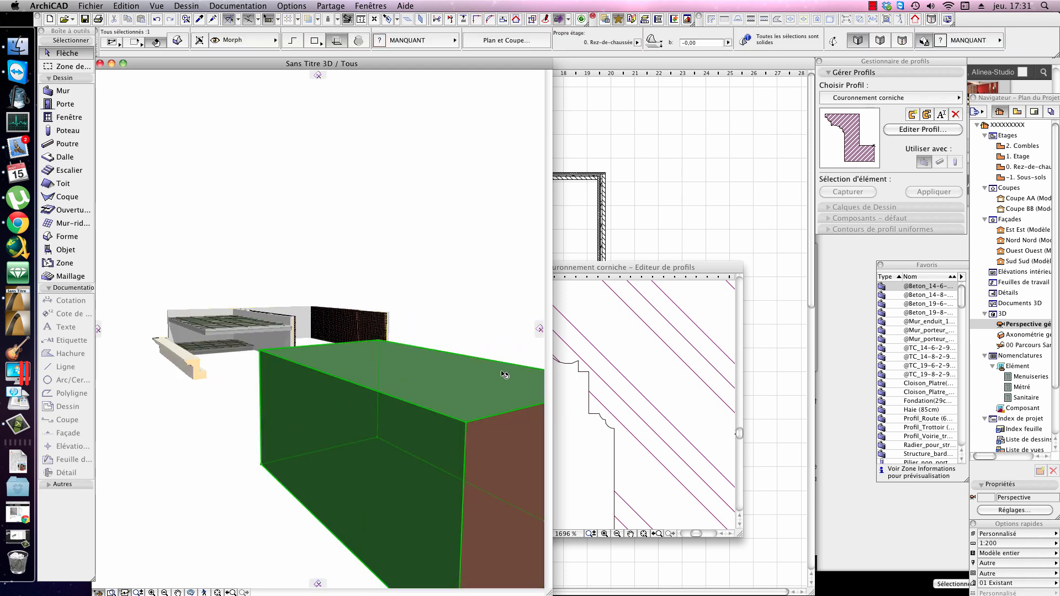
{"action": "key", "text": "Delete"}
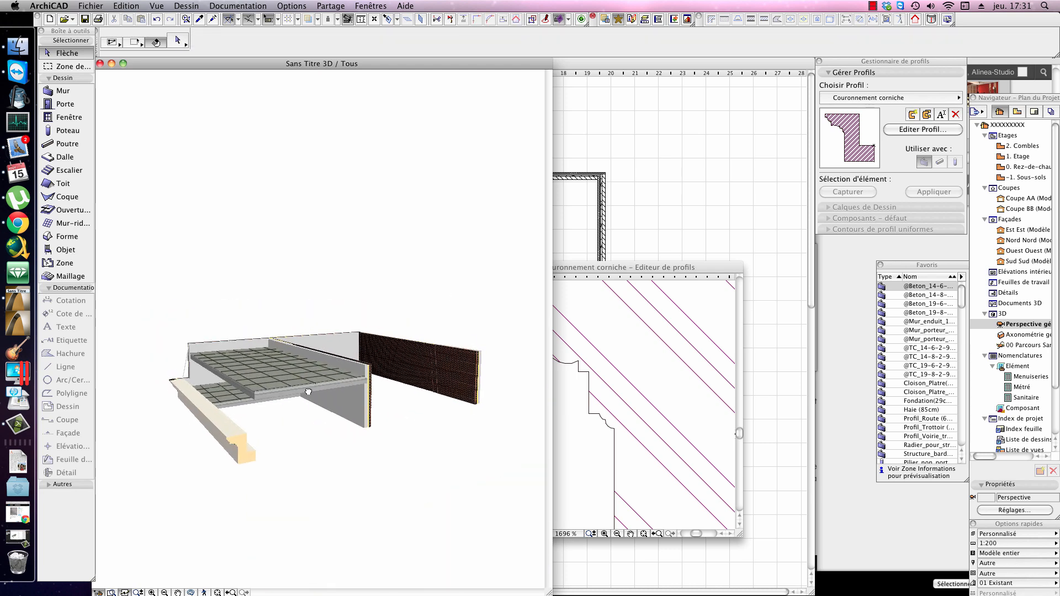
Step: Select the brick-faced middle wall in 3D and override its lateral surface with Revêtement-Murs extérieurs
{"action": "scroll", "coordinate": [387, 426], "scroll_direction": "up", "scroll_amount": 10}
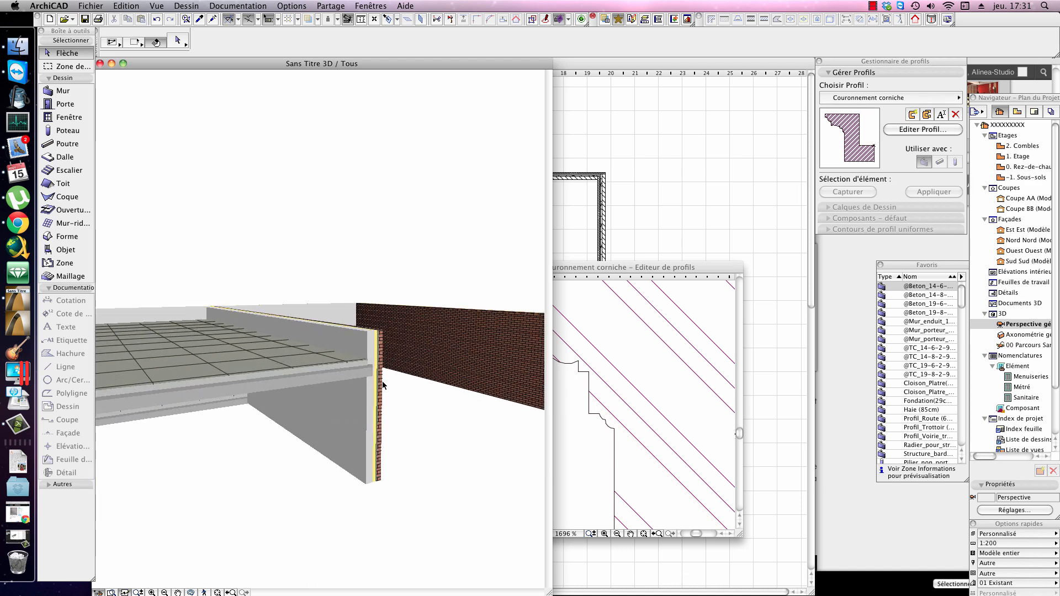
{"action": "left_click", "coordinate": [372, 321]}
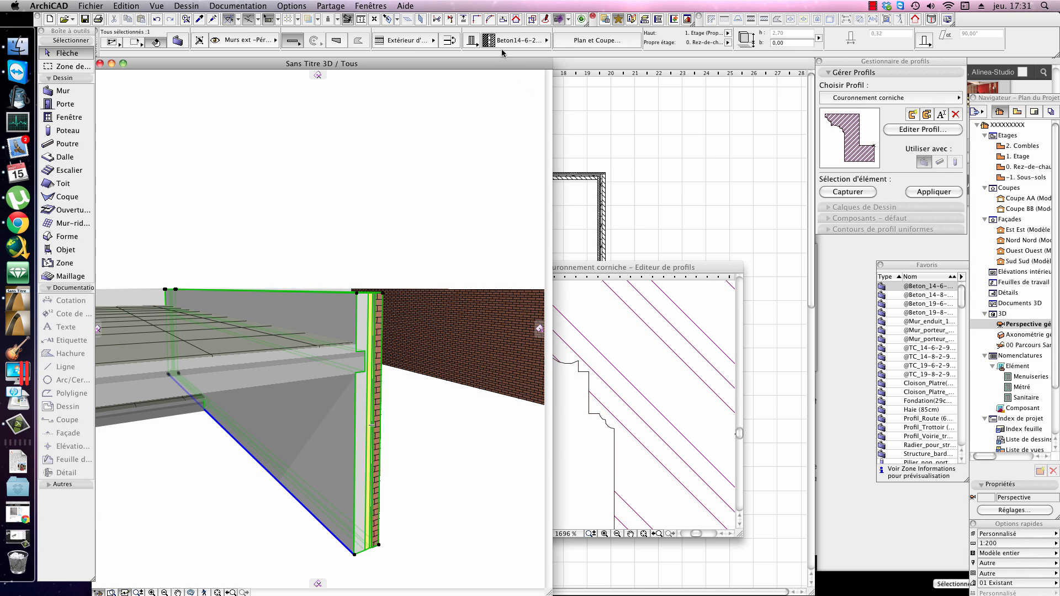
{"action": "scroll", "coordinate": [842, 49], "scroll_direction": "down", "scroll_amount": 4}
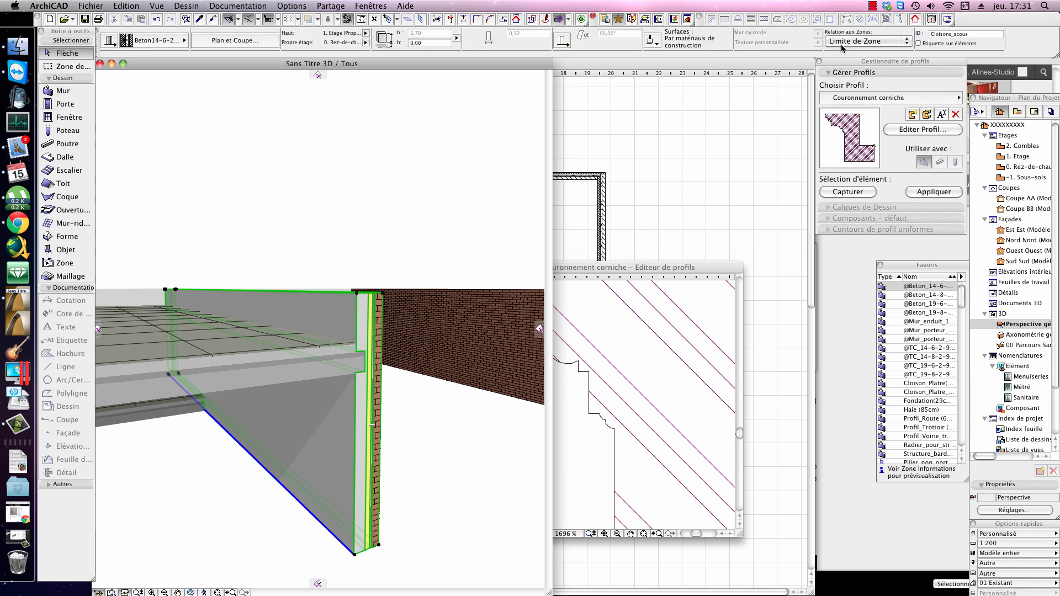
{"action": "left_click", "coordinate": [653, 41]}
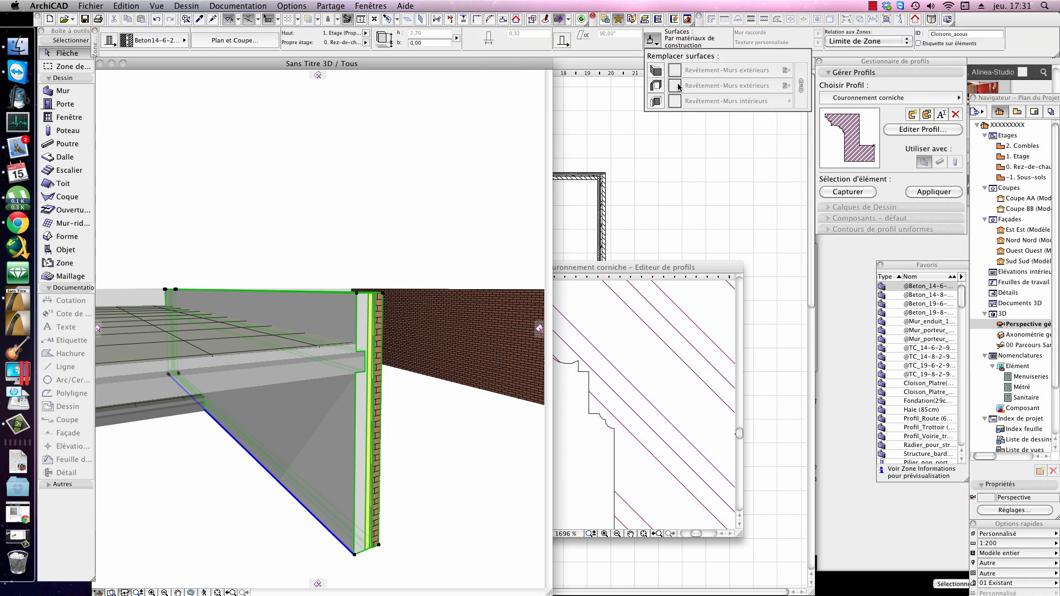
{"action": "left_click", "coordinate": [657, 86]}
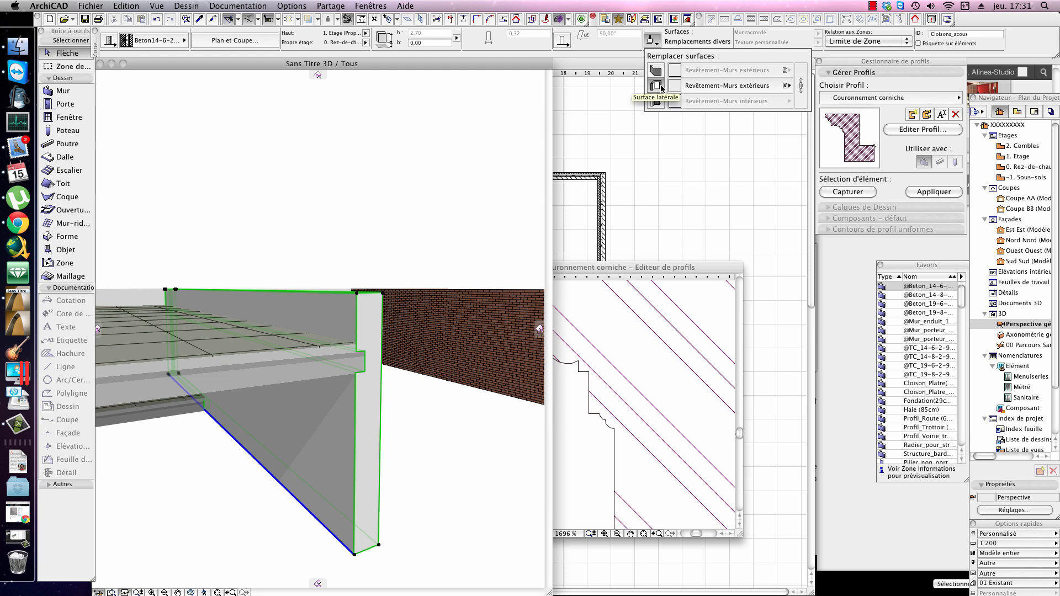
Step: Toggle the middle wall's lateral surface override, look through the available surfaces without changing it, and return to surfaces by building material
{"action": "left_click", "coordinate": [661, 88]}
{"action": "left_click", "coordinate": [661, 88]}
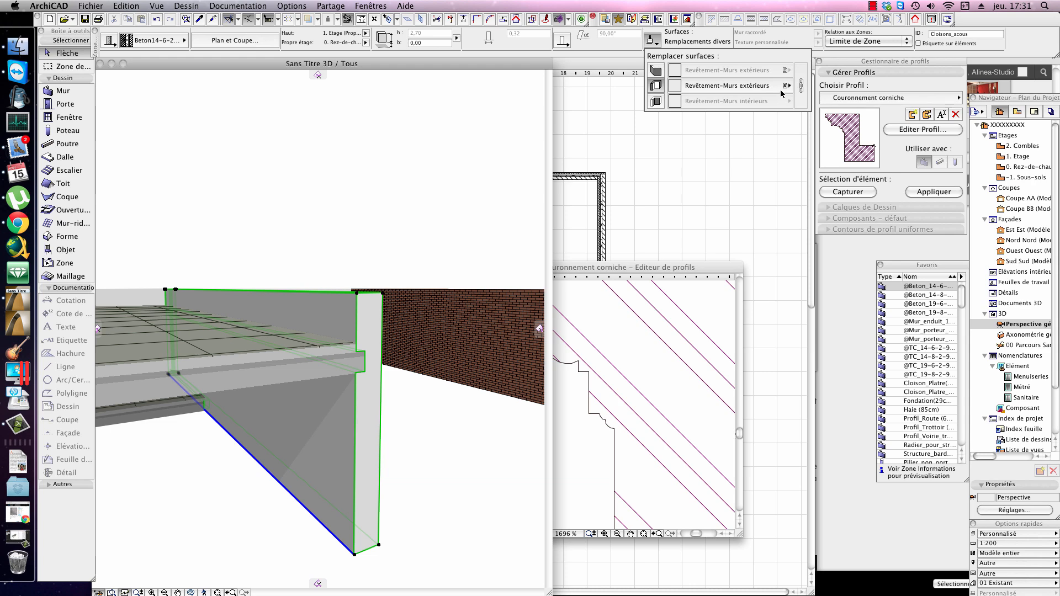
{"action": "left_click", "coordinate": [785, 87]}
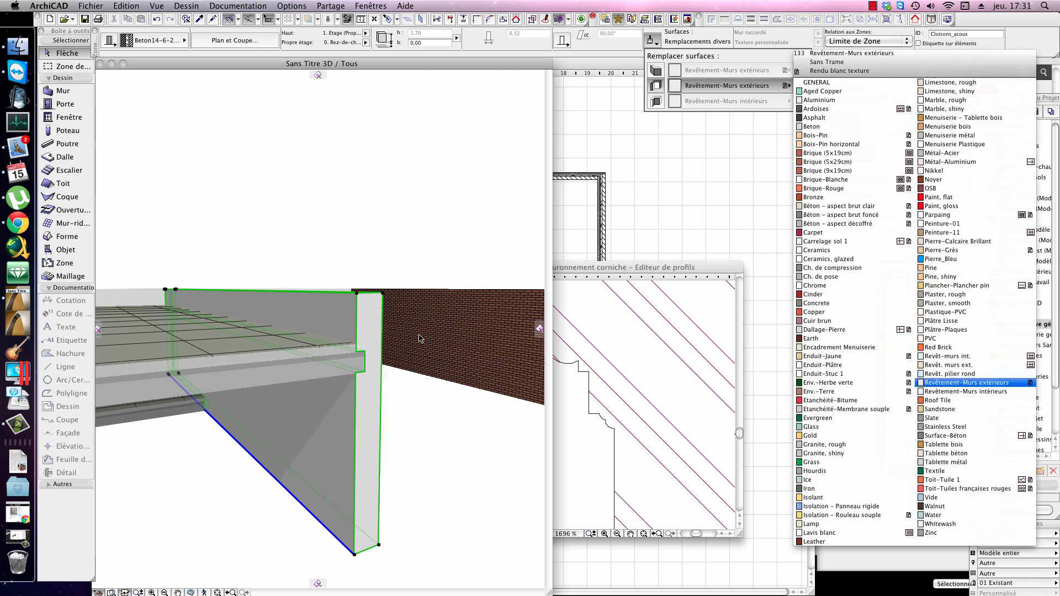
{"action": "left_click", "coordinate": [406, 348]}
{"action": "middle_click_drag", "start_coordinate": [398, 348], "coordinate": [402, 443], "text": "shift"}
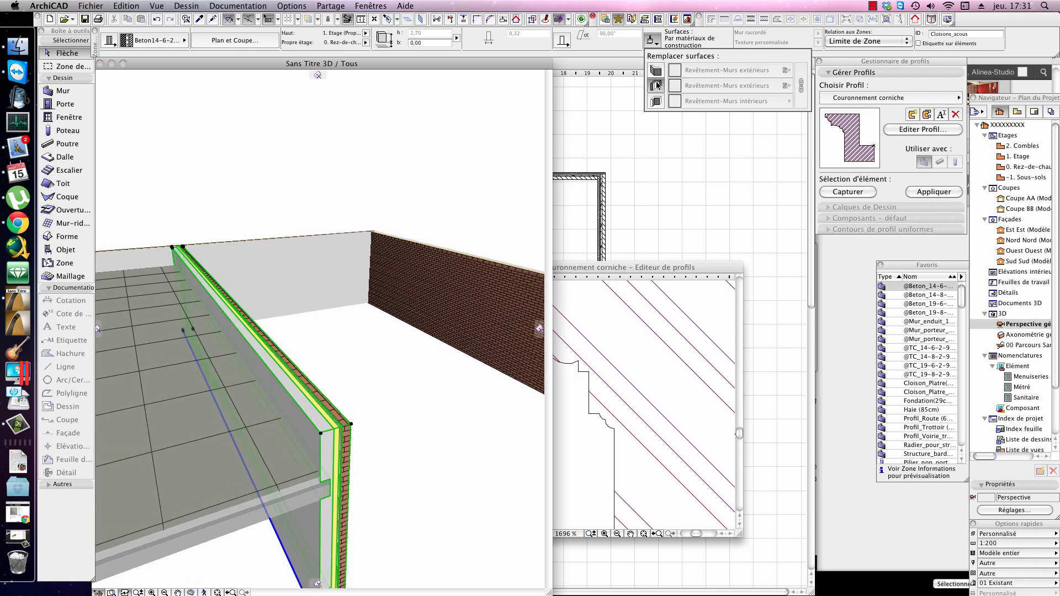
{"action": "left_click", "coordinate": [427, 338]}
{"action": "scroll", "coordinate": [400, 337], "scroll_direction": "down", "scroll_amount": 2}
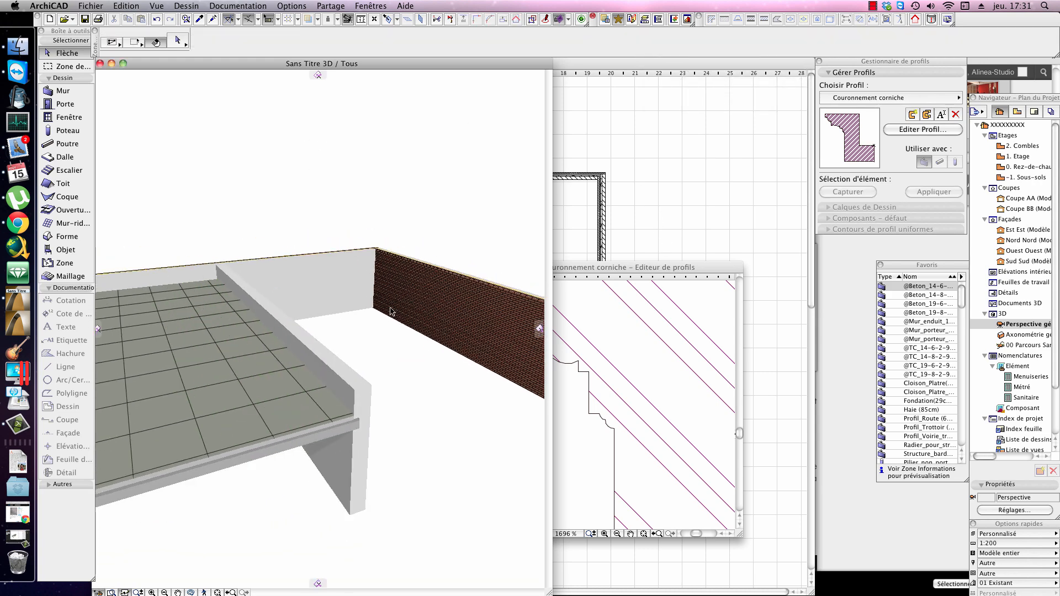
{"action": "left_click", "coordinate": [237, 7]}
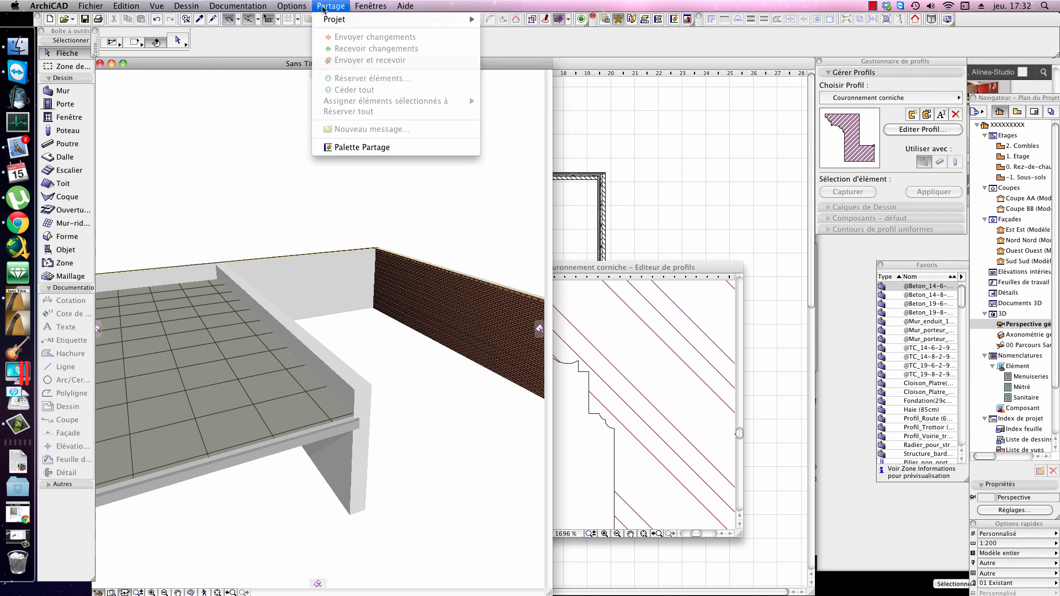
{"action": "mouse_move", "coordinate": [314, 24]}
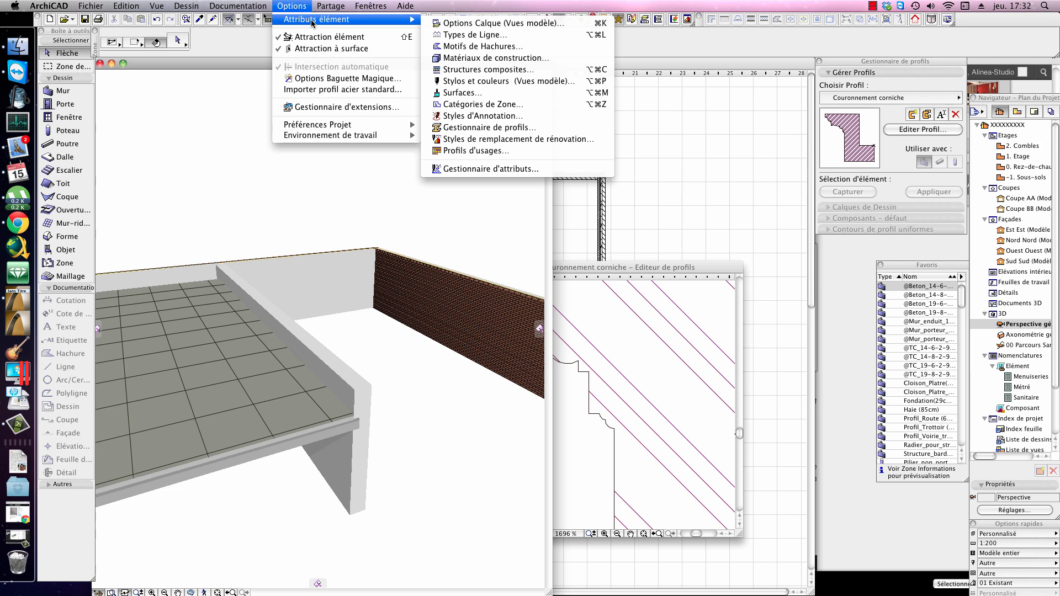
{"action": "left_click", "coordinate": [444, 169]}
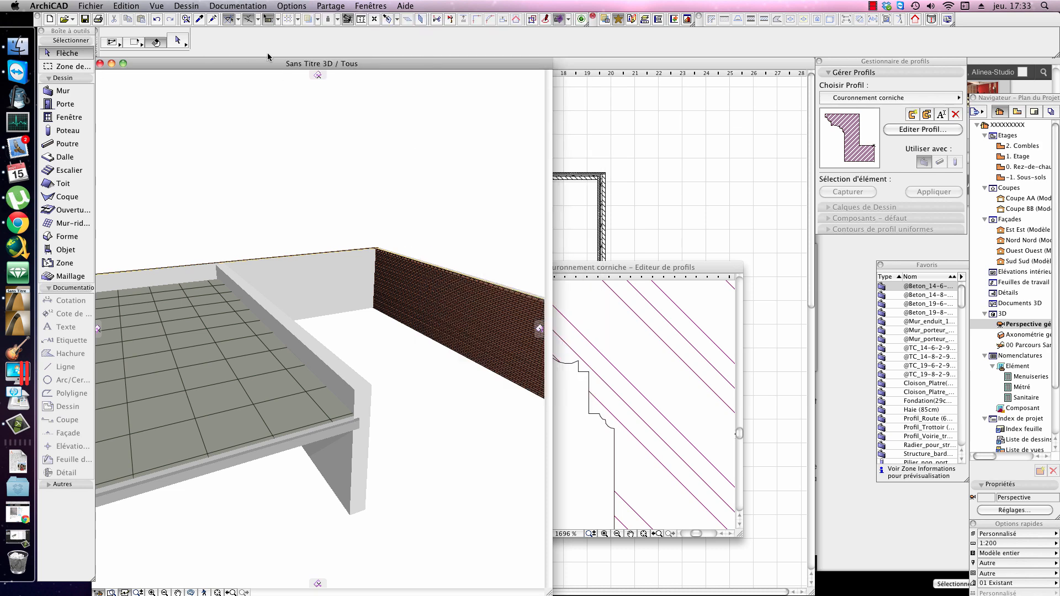
Step: Enable the legacy intersection methods for model elements, as in ArchiCAD 16 and earlier, in the construction elements project preferences
{"action": "left_click", "coordinate": [292, 6]}
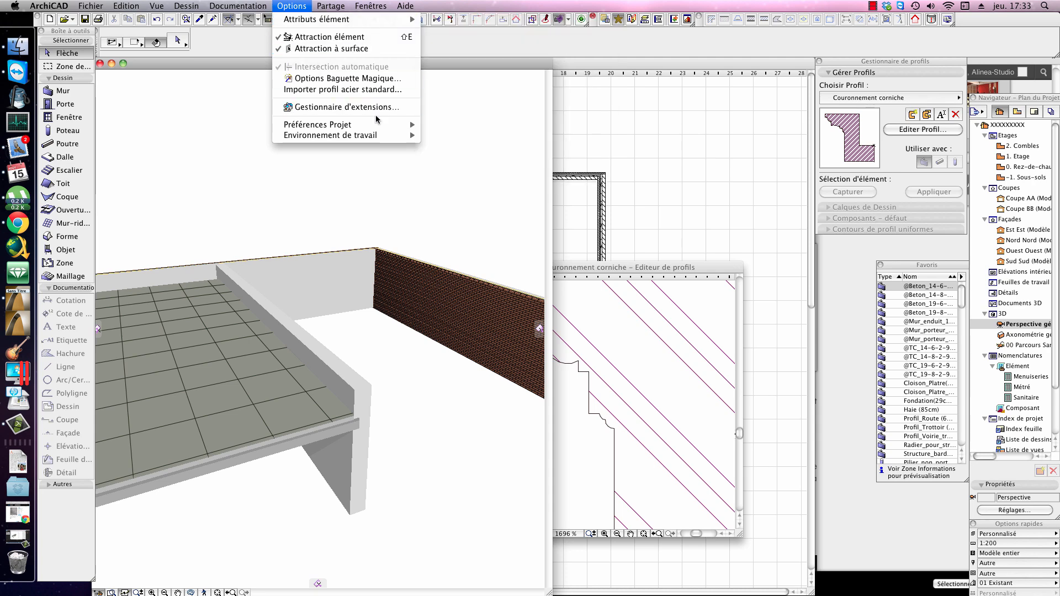
{"action": "mouse_move", "coordinate": [380, 125]}
{"action": "left_click", "coordinate": [500, 179]}
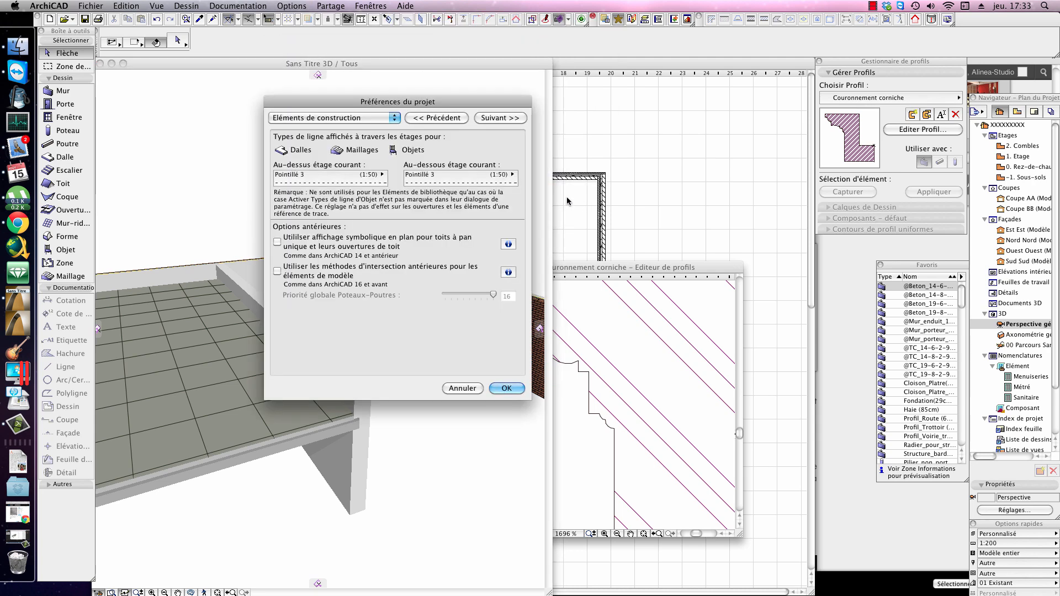
{"action": "left_click", "coordinate": [281, 274]}
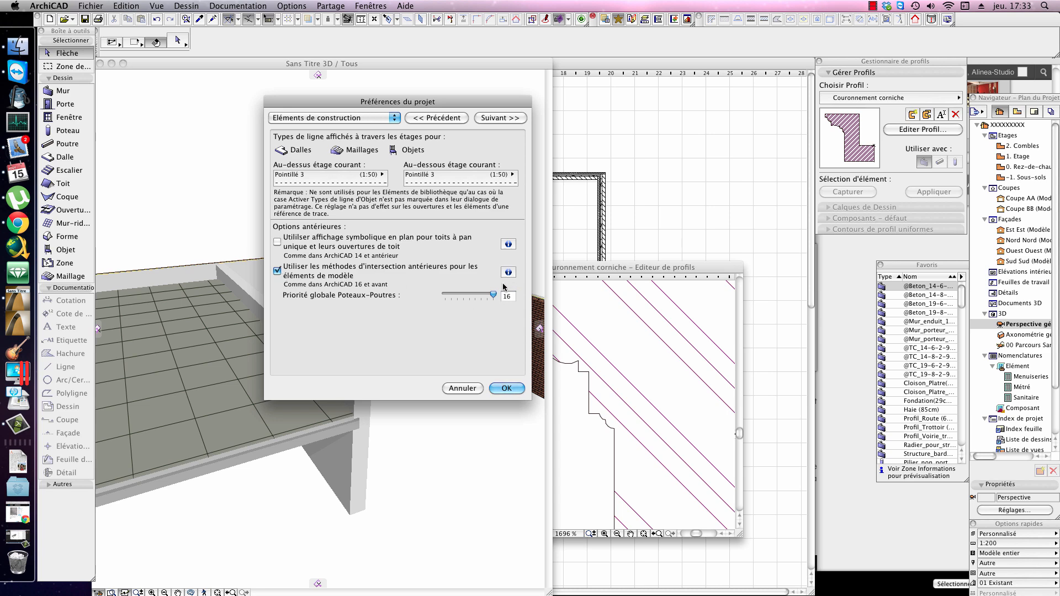
{"action": "left_click", "coordinate": [292, 277]}
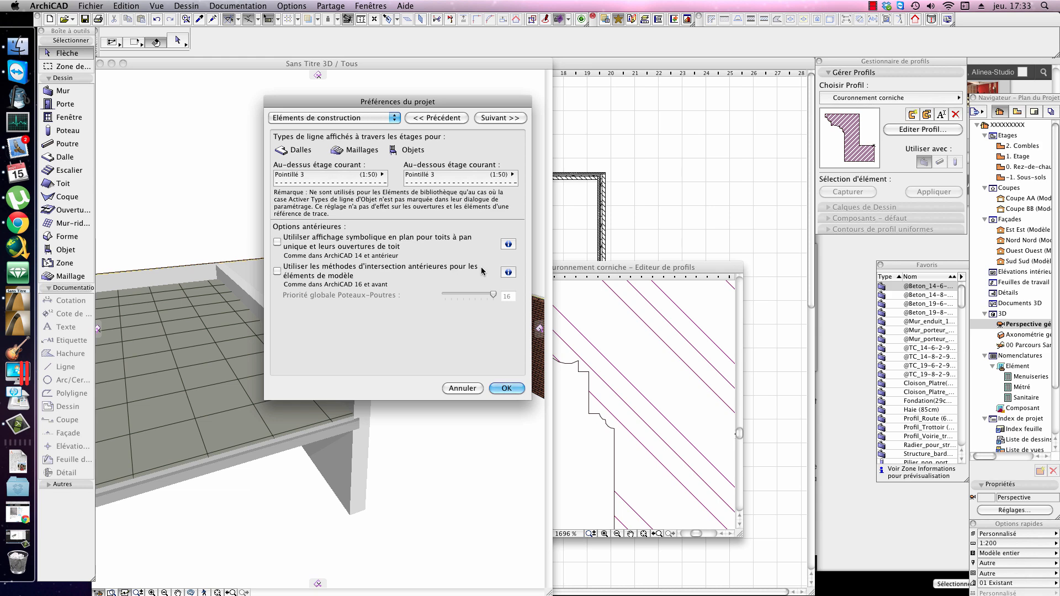
{"action": "left_click", "coordinate": [283, 275]}
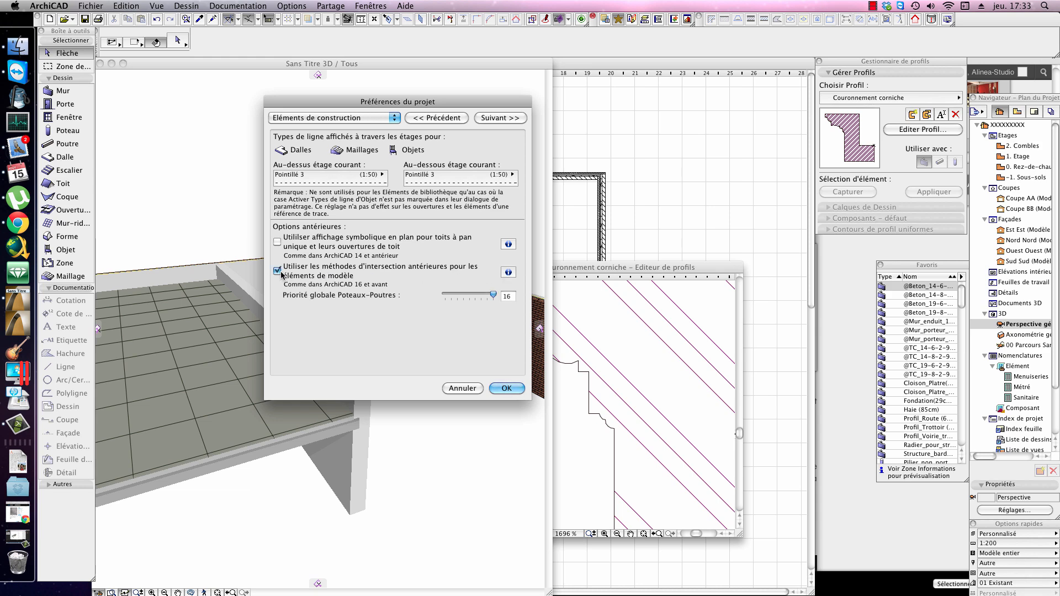
{"action": "left_click", "coordinate": [507, 388]}
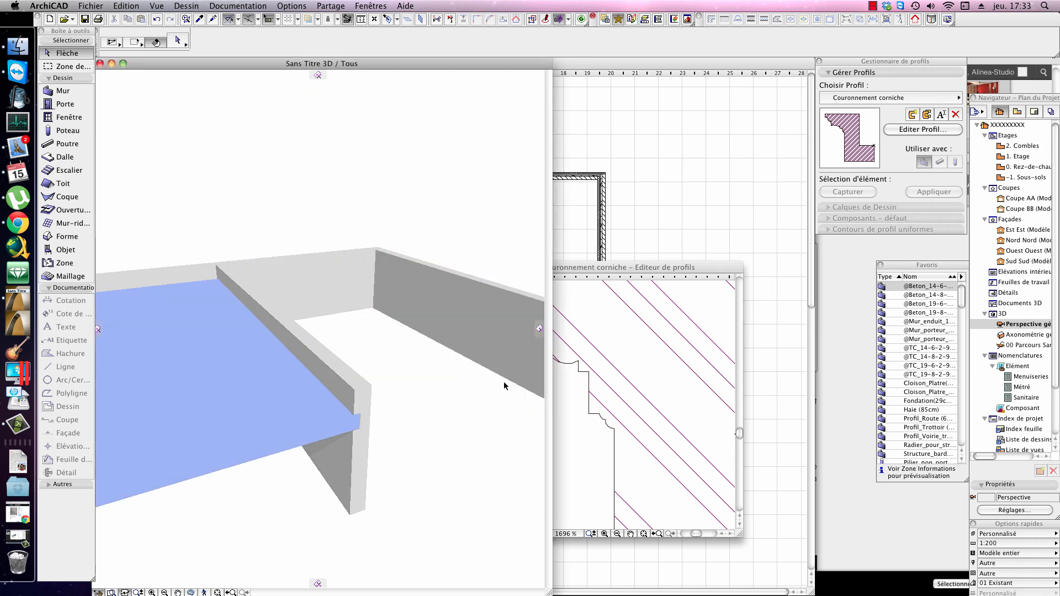
Step: Inspect the legacy wall and slab junctions in 3D, and turn the legacy intersection methods off again in the project preferences
{"action": "left_click_drag", "start_coordinate": [442, 342], "coordinate": [332, 386]}
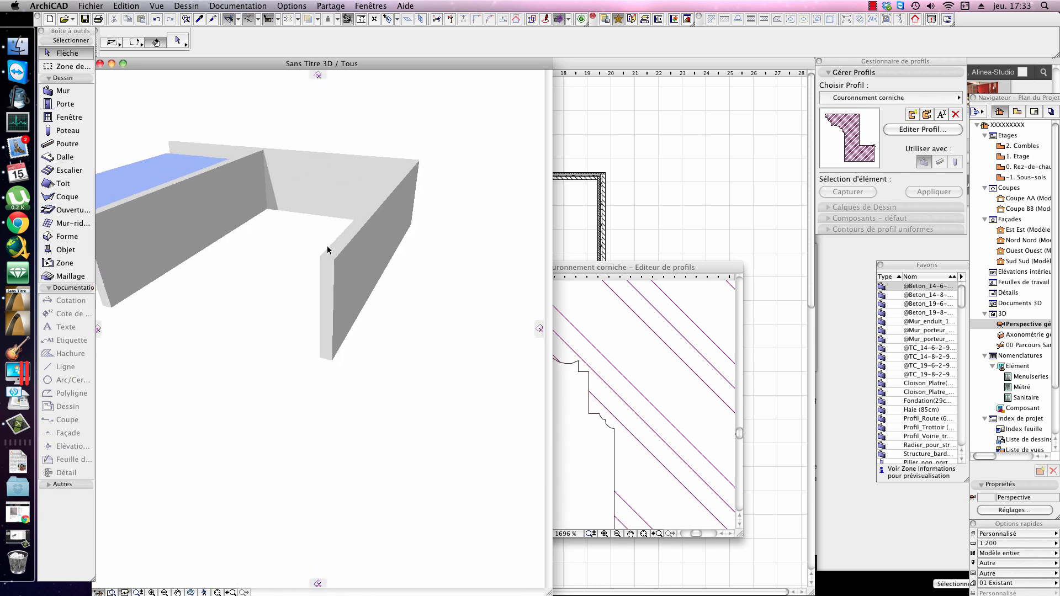
{"action": "left_click_drag", "start_coordinate": [319, 162], "coordinate": [308, 219]}
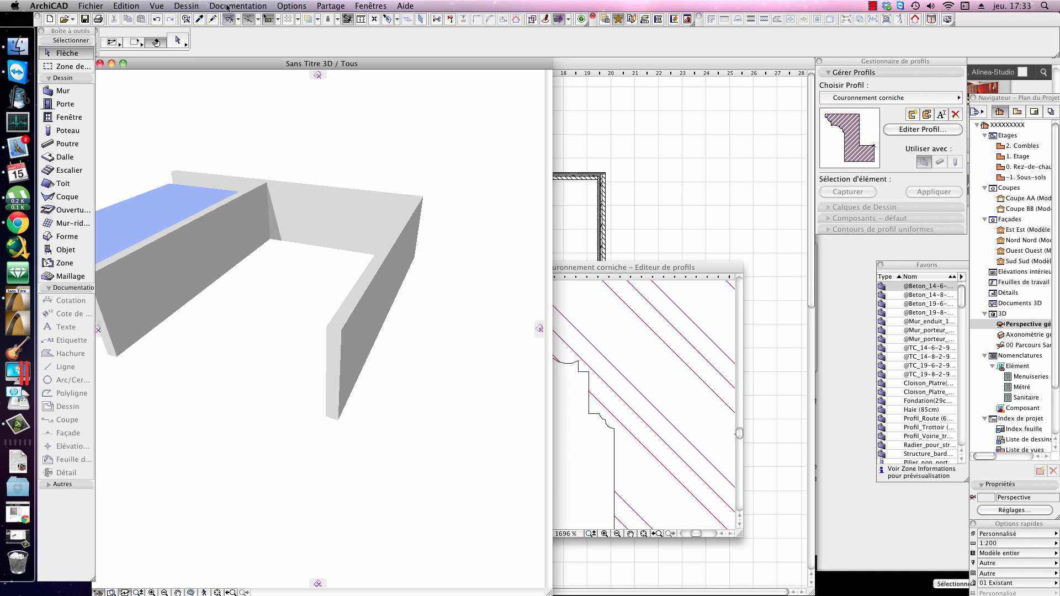
{"action": "left_click", "coordinate": [292, 5]}
{"action": "mouse_move", "coordinate": [331, 125]}
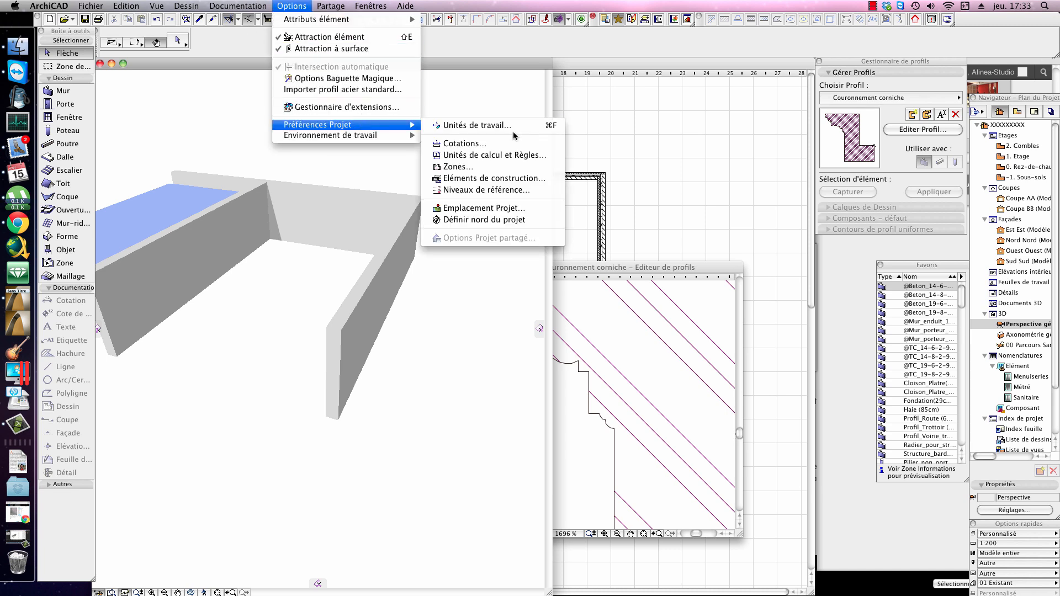
{"action": "left_click", "coordinate": [508, 178]}
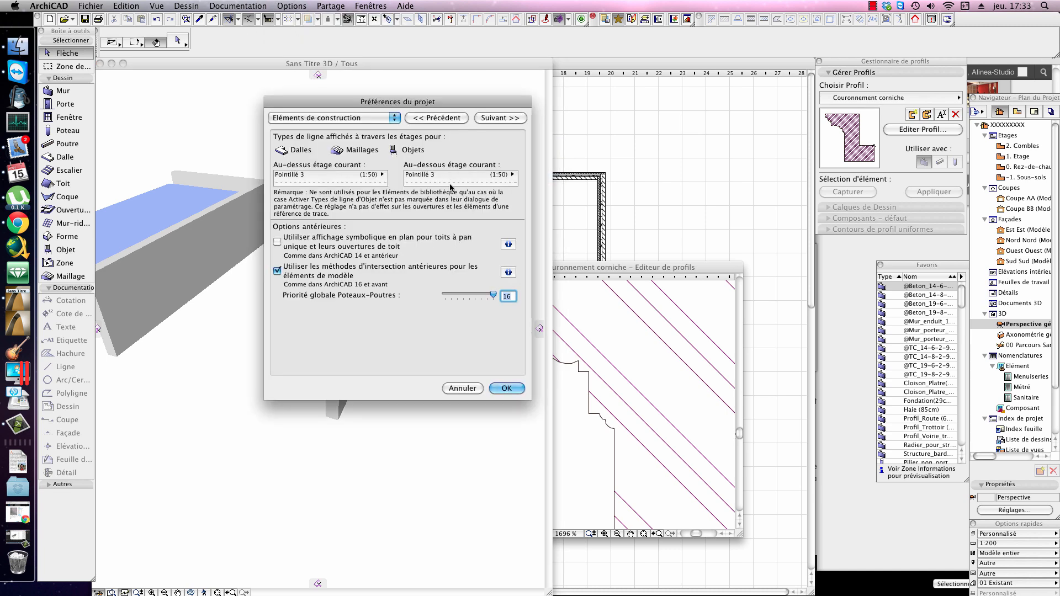
{"action": "left_click", "coordinate": [507, 389]}
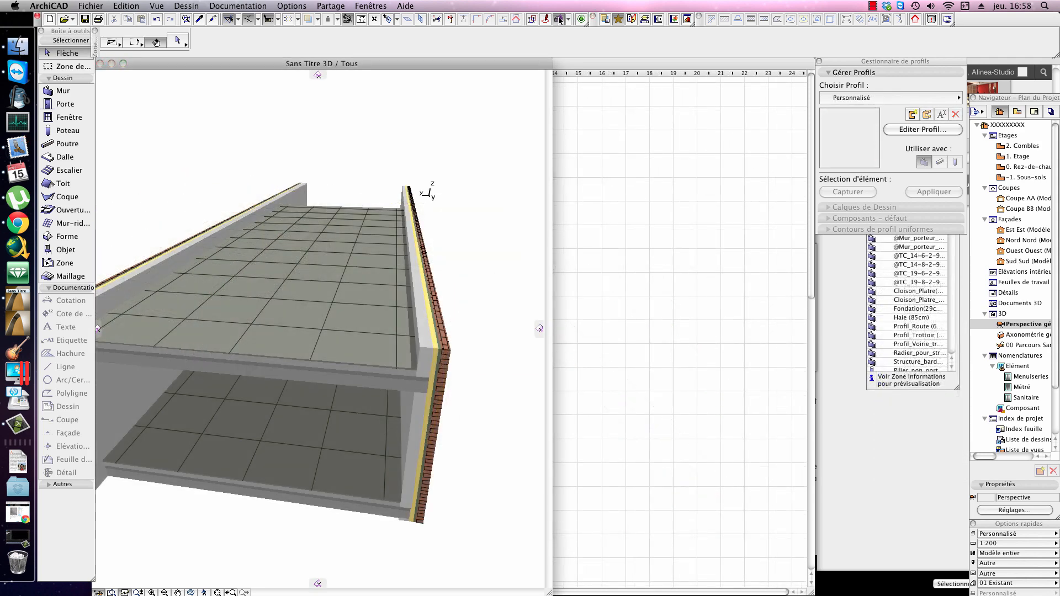
Step: Turn on the 3D cutaway (Coupe 3D) for the two-storey wall and slab model, with cutting planes displayed
{"action": "left_click", "coordinate": [560, 21]}
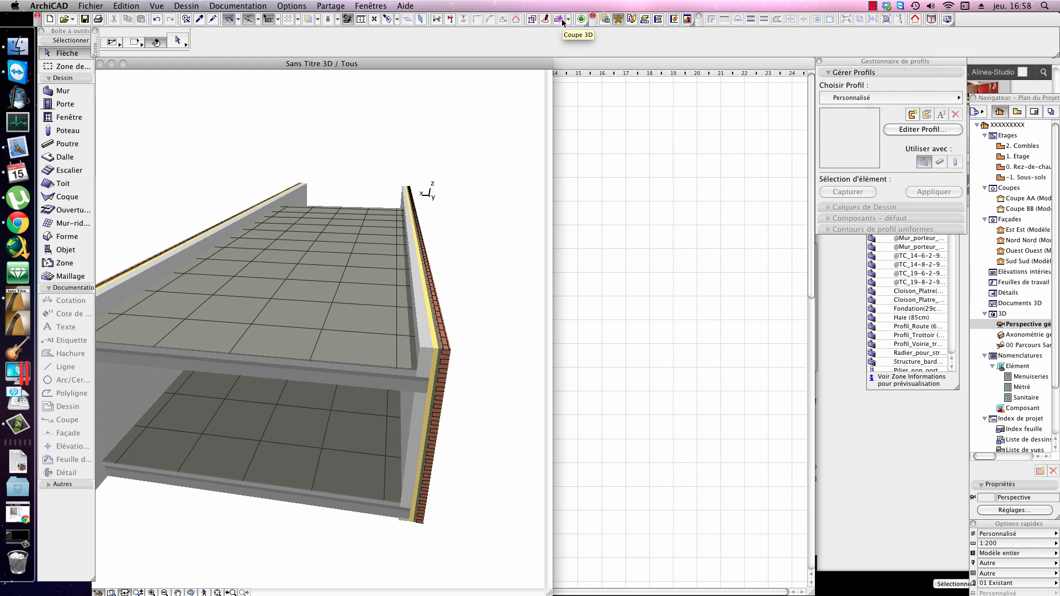
{"action": "left_click", "coordinate": [561, 21]}
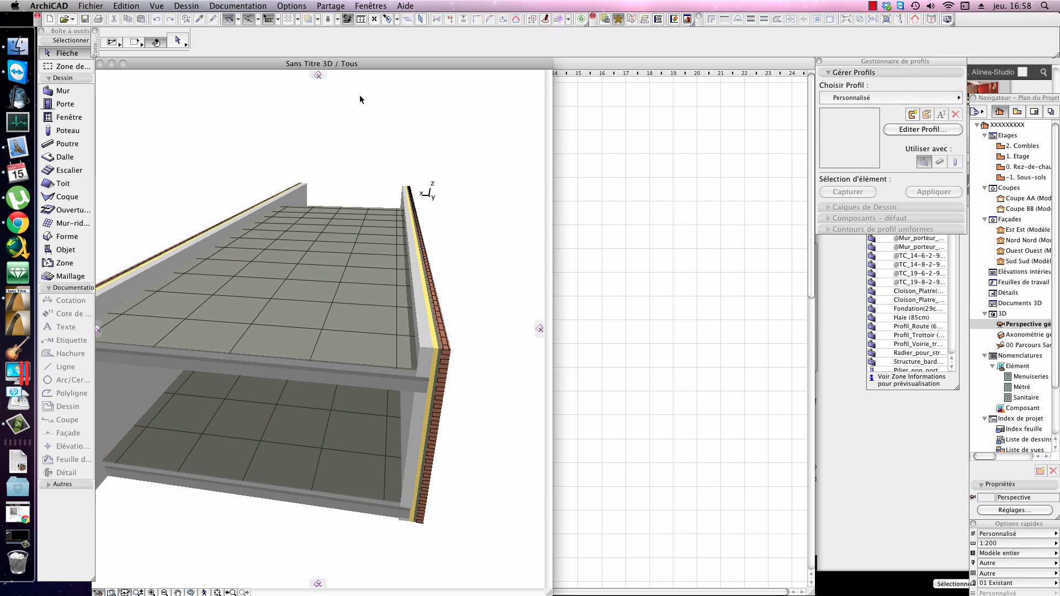
{"action": "left_click", "coordinate": [568, 20]}
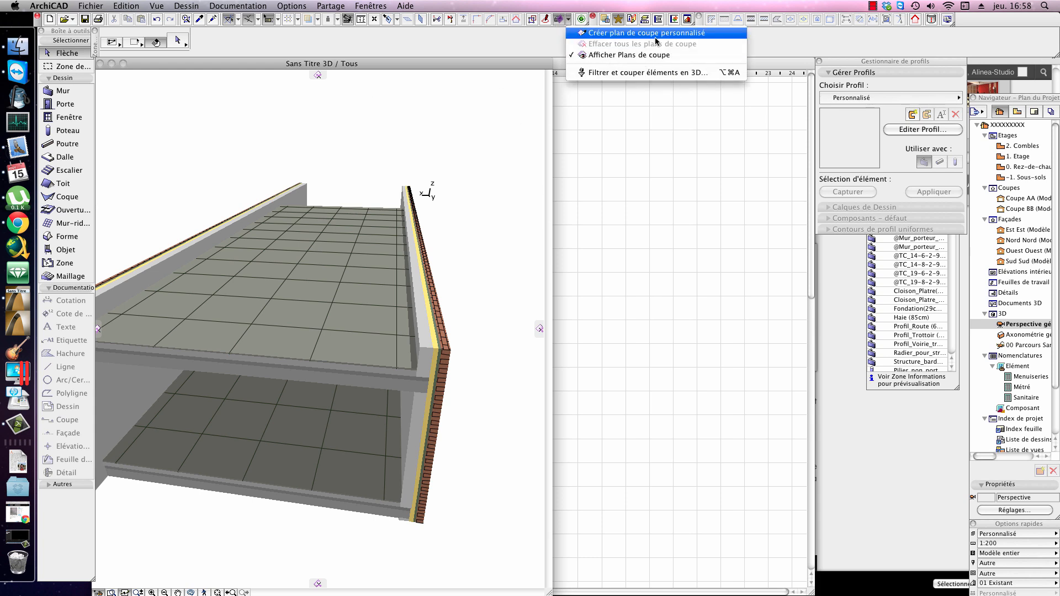
{"action": "left_click", "coordinate": [523, 59]}
Step: Try out horizontal and vertical cutting planes on the two-storey model and cancel them
{"action": "left_click", "coordinate": [318, 76]}
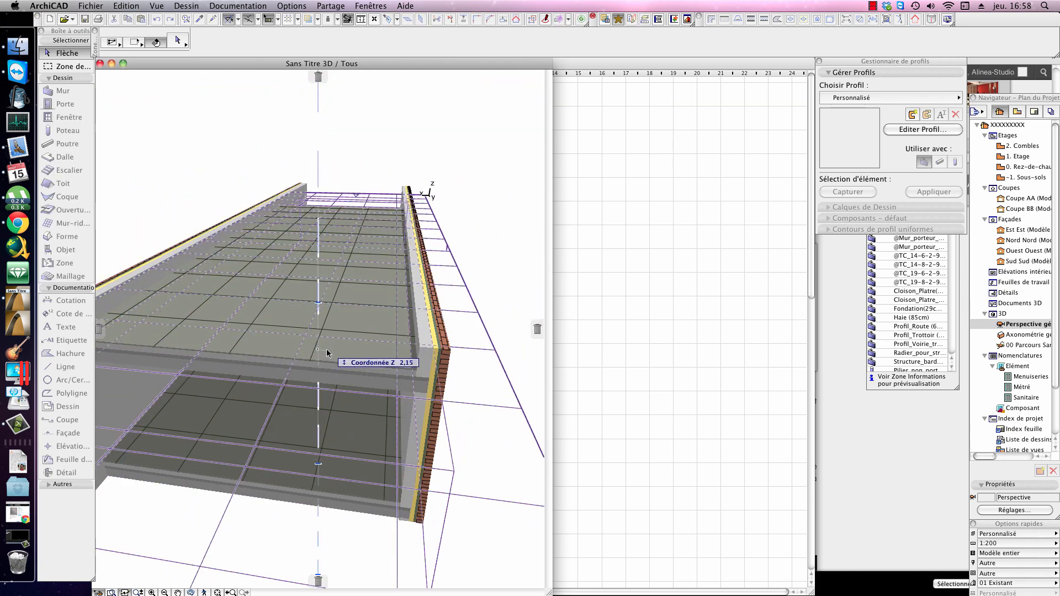
{"action": "left_click", "coordinate": [496, 346]}
{"action": "left_click", "coordinate": [537, 329]}
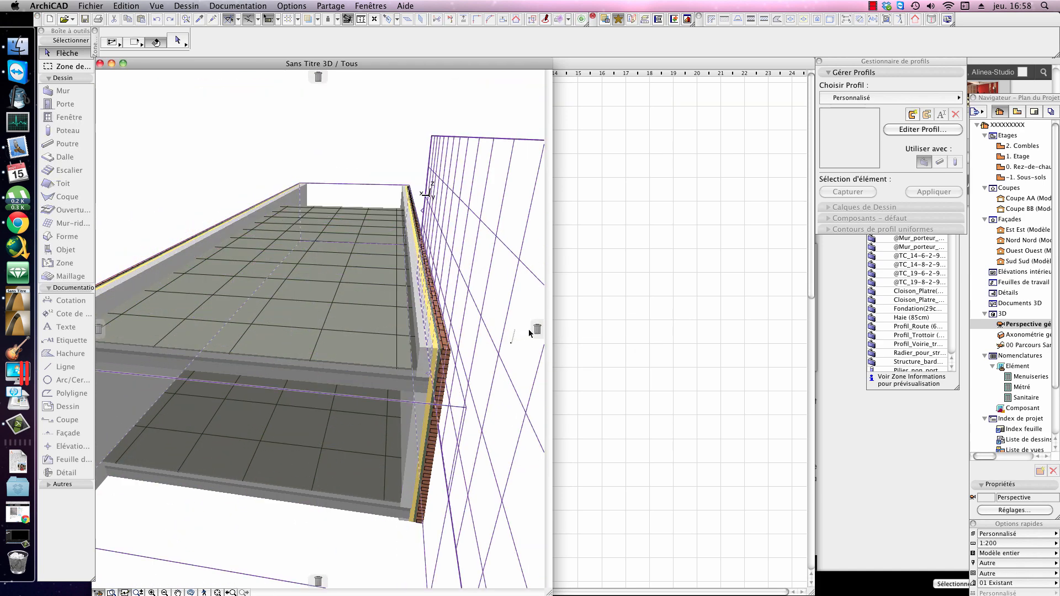
{"action": "left_click", "coordinate": [99, 329]}
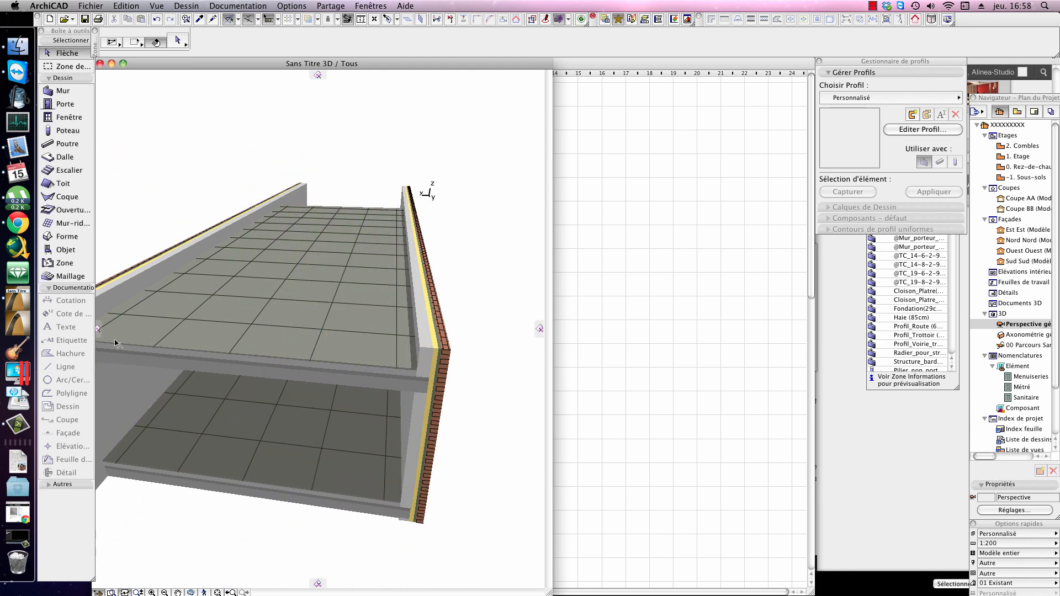
{"action": "left_click", "coordinate": [318, 75]}
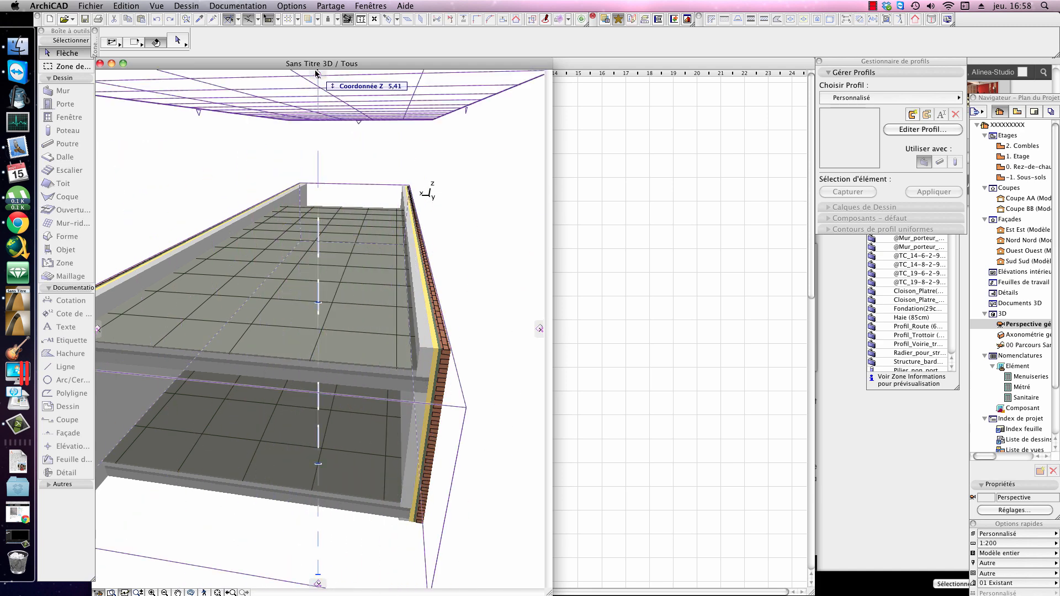
{"action": "left_click", "coordinate": [318, 76]}
{"action": "left_click", "coordinate": [538, 329]}
{"action": "key", "text": "Escape"}
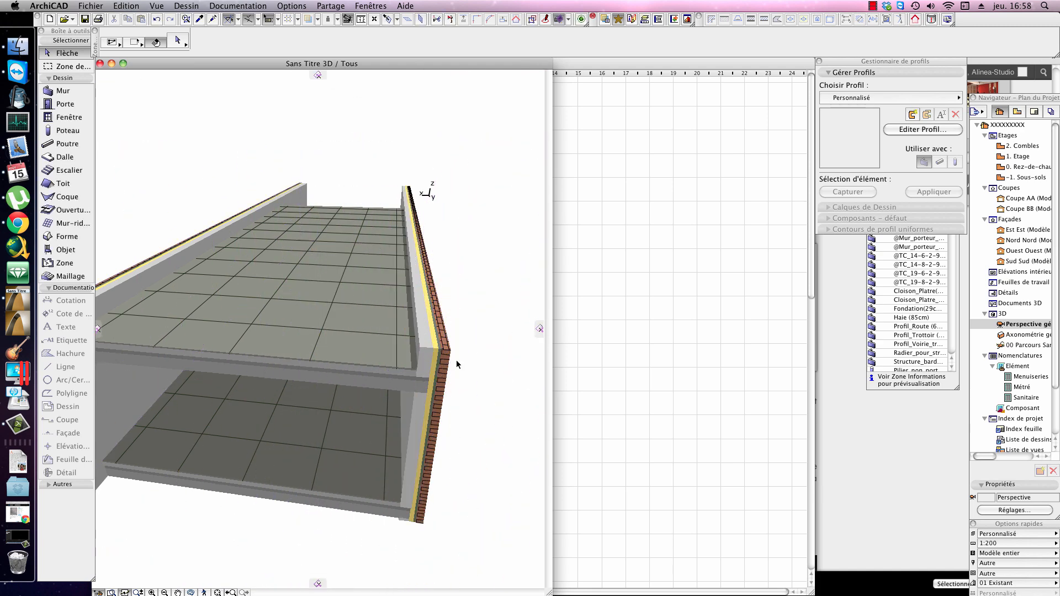
Step: Try to slide a vertical cutting plane crosswise through the brick walls and slabs near the building's end
{"action": "scroll", "coordinate": [251, 378], "scroll_direction": "up", "scroll_amount": 3}
{"action": "left_click", "coordinate": [538, 329]}
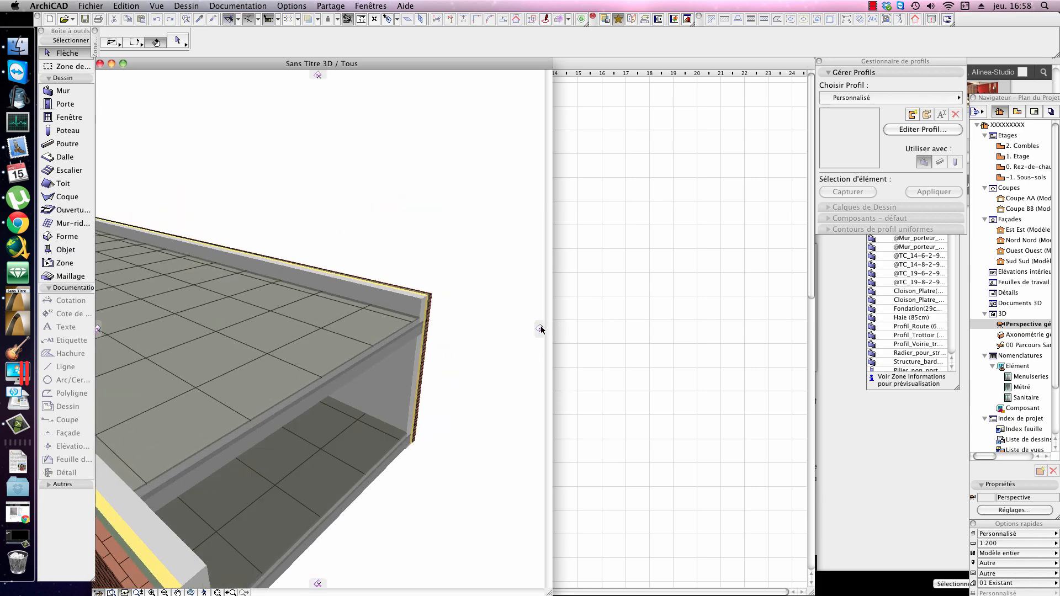
{"action": "middle_click_drag", "start_coordinate": [326, 370], "coordinate": [408, 291]}
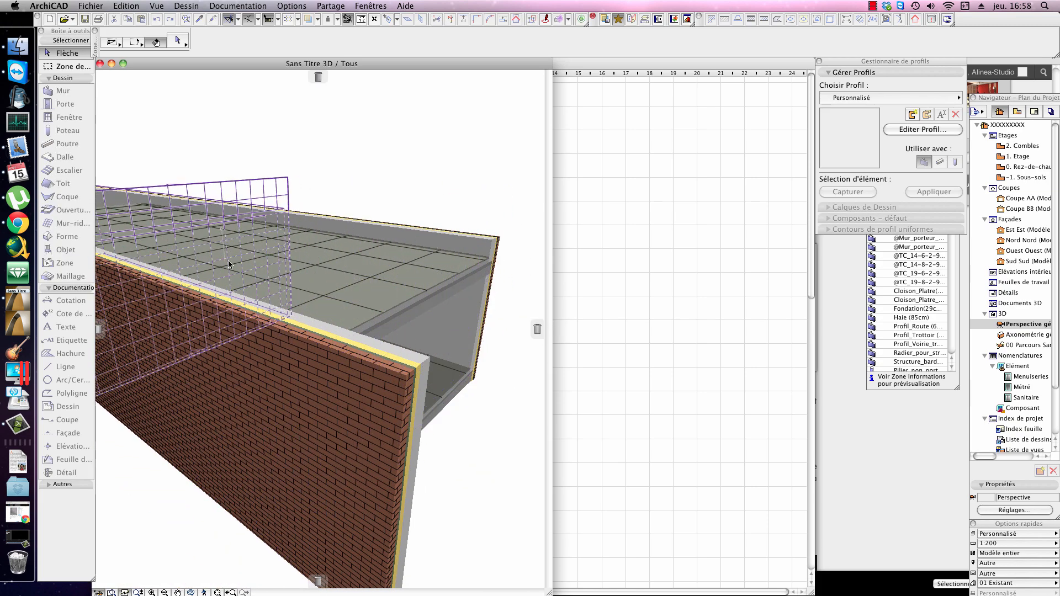
{"action": "scroll", "coordinate": [328, 341], "scroll_direction": "down", "scroll_amount": 2}
{"action": "scroll", "coordinate": [328, 341], "scroll_direction": "down", "scroll_amount": 2}
{"action": "middle_click_drag", "start_coordinate": [253, 332], "coordinate": [274, 334], "text": "shift"}
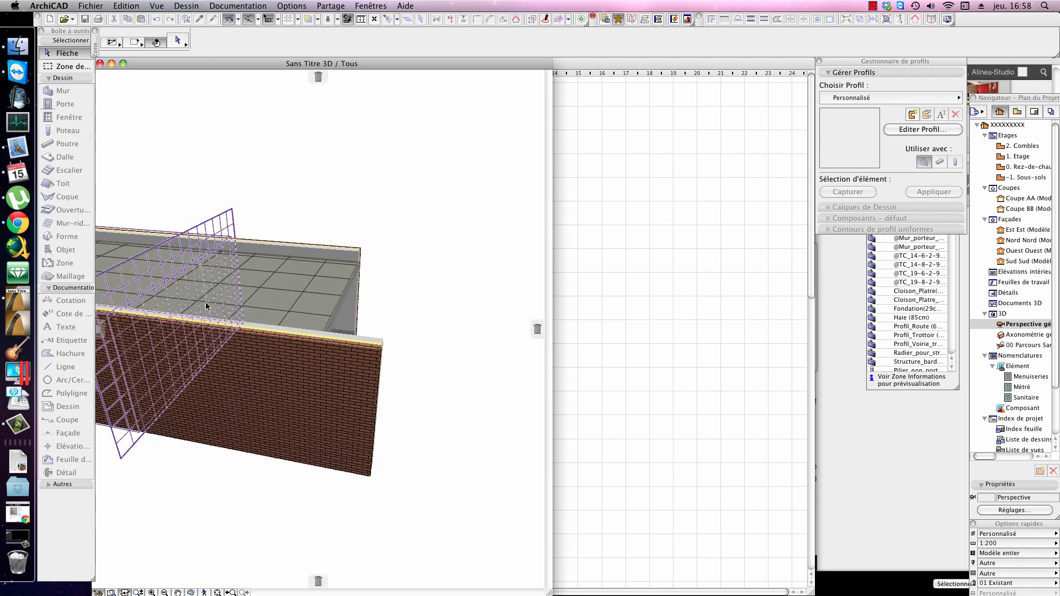
{"action": "middle_click_drag", "start_coordinate": [206, 303], "coordinate": [340, 320]}
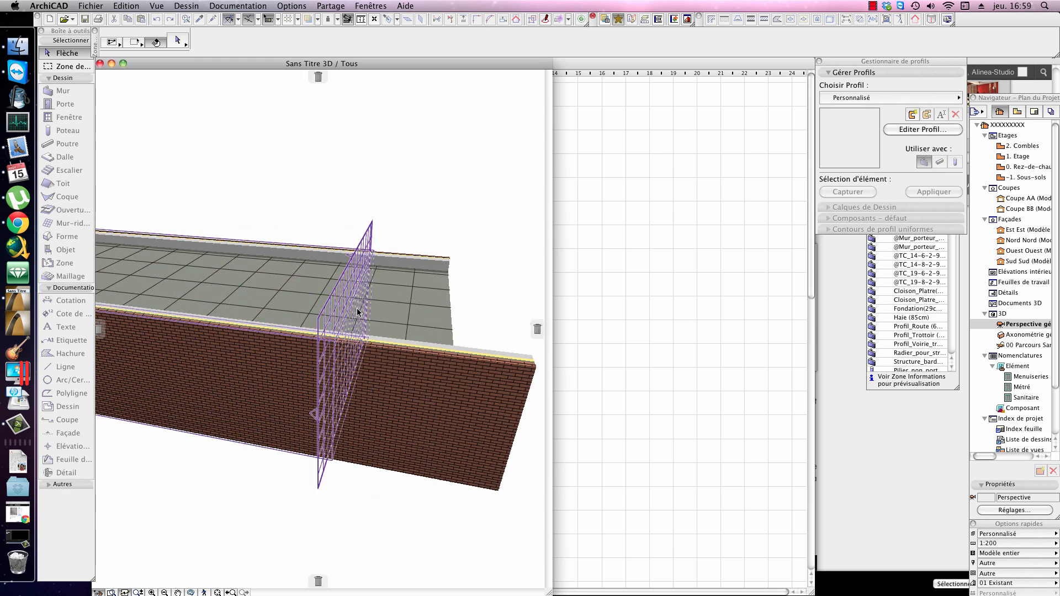
{"action": "left_click", "coordinate": [634, 224]}
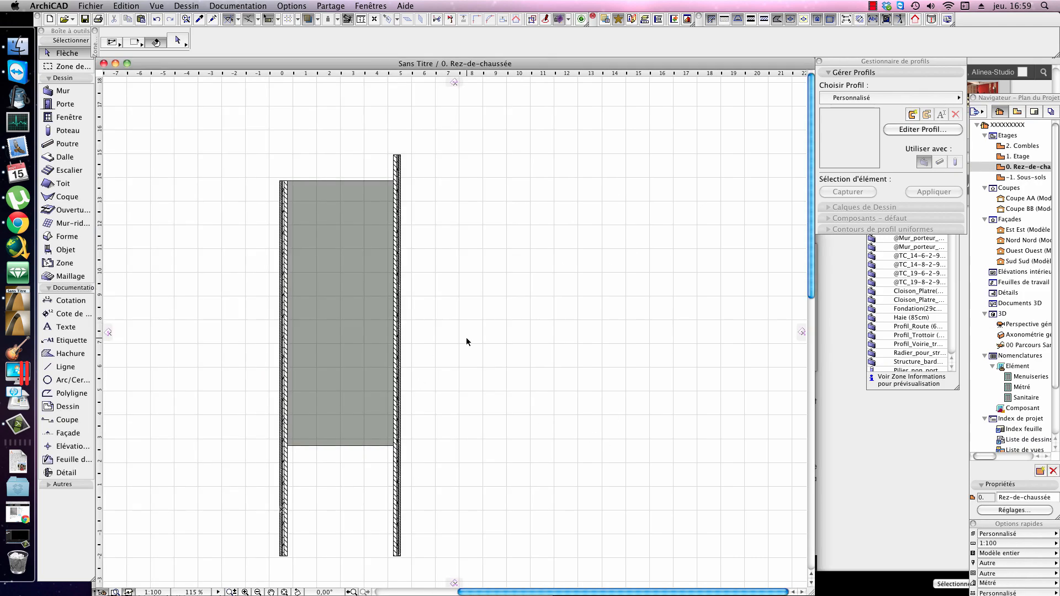
Step: Return to the 3D perspective window and place a vertical cutting plane across the walls and slabs near the building's end
{"action": "key", "text": "F3"}
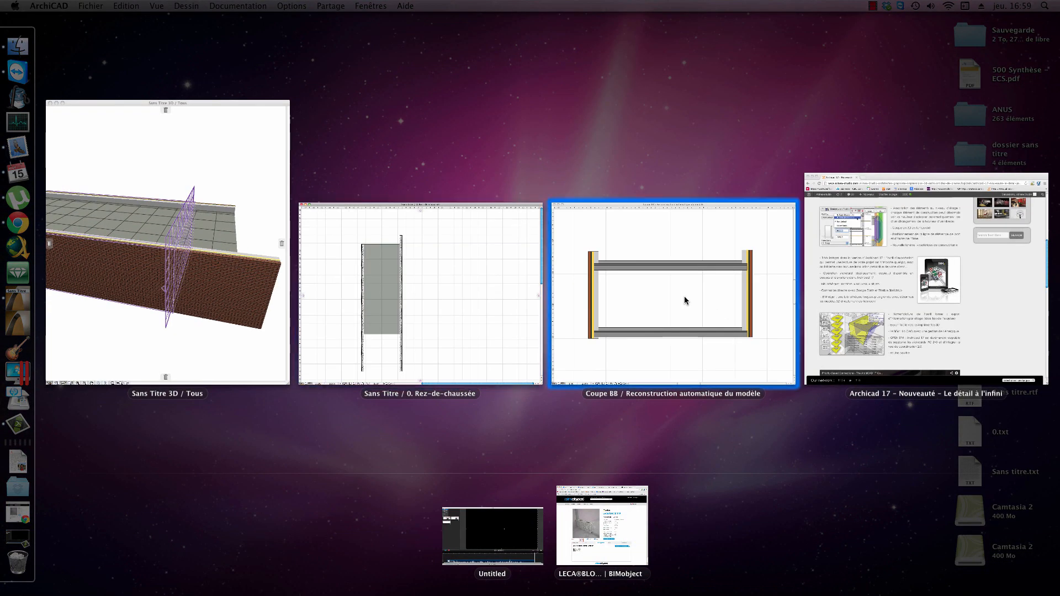
{"action": "key", "text": "F3"}
{"action": "key", "text": "F3"}
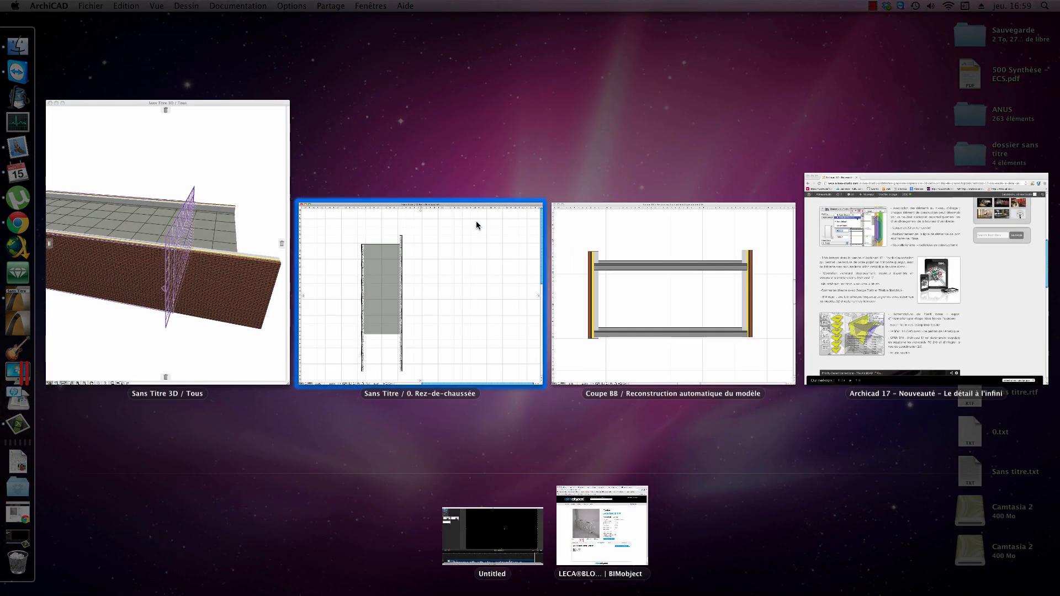
{"action": "left_click", "coordinate": [245, 203]}
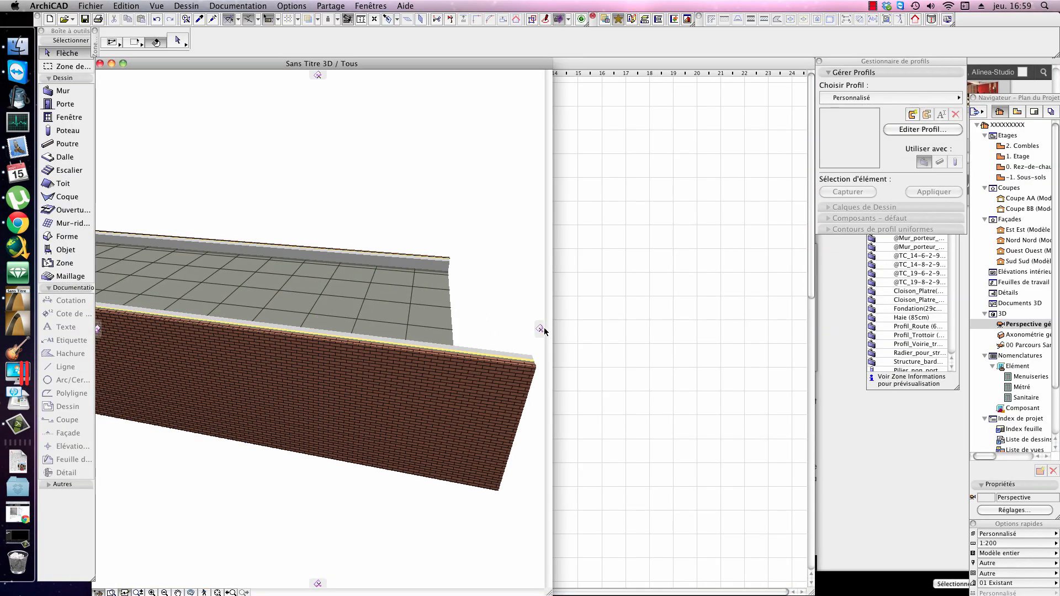
{"action": "left_click_drag", "start_coordinate": [540, 328], "coordinate": [362, 341]}
{"action": "left_click", "coordinate": [361, 338]}
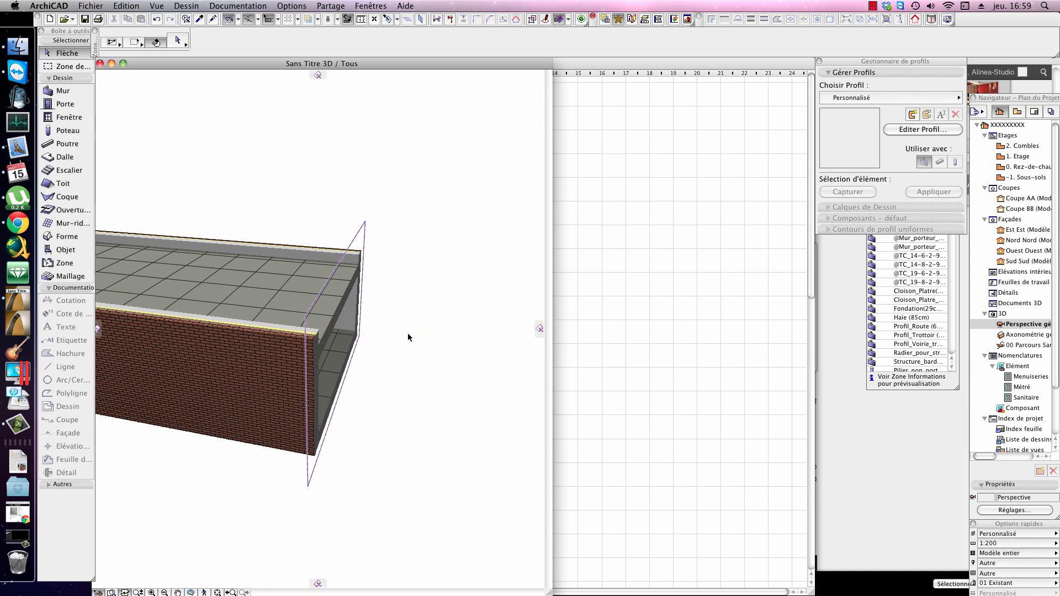
Step: Examine the cut wall and slab faces in 3D and delete the vertical cutting plane
{"action": "middle_click_drag", "start_coordinate": [409, 332], "coordinate": [343, 317], "text": "shift"}
{"action": "middle_click_drag", "start_coordinate": [431, 310], "coordinate": [369, 305], "text": "shift"}
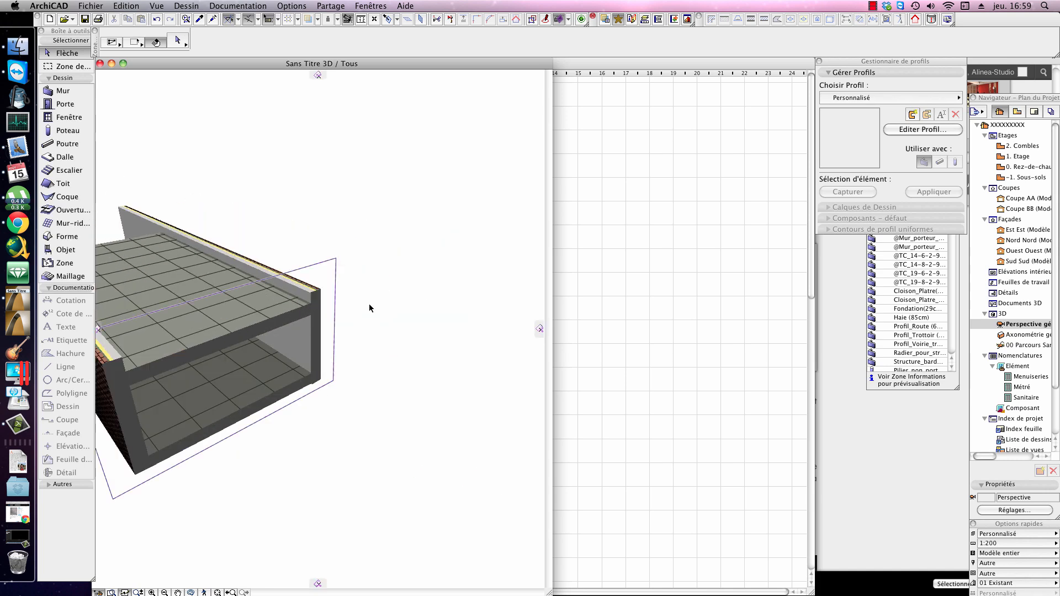
{"action": "right_click", "coordinate": [330, 273]}
{"action": "left_click", "coordinate": [321, 262]}
{"action": "right_click", "coordinate": [324, 261]}
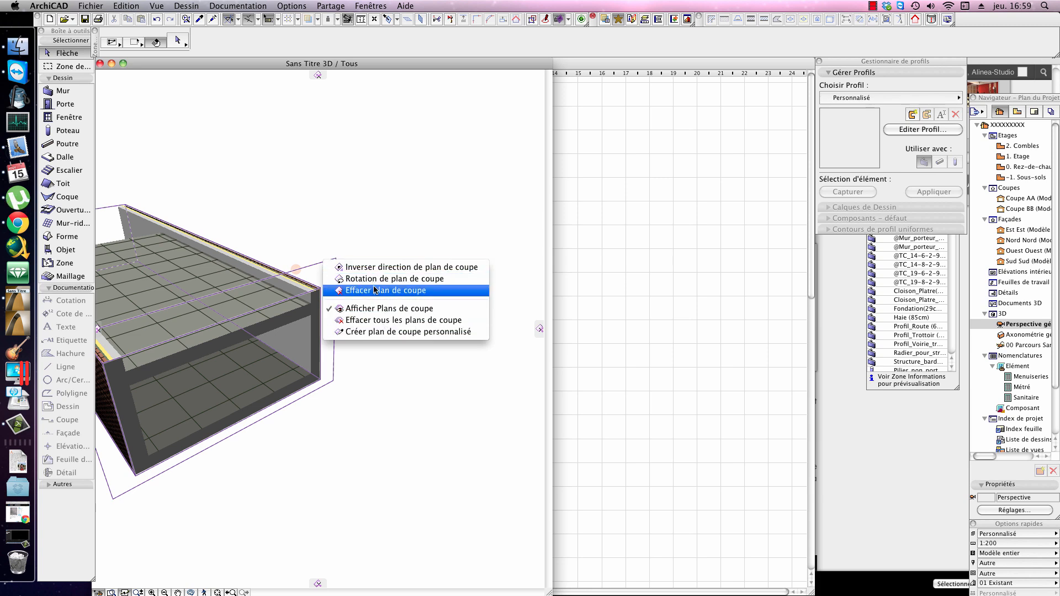
{"action": "left_click", "coordinate": [398, 291]}
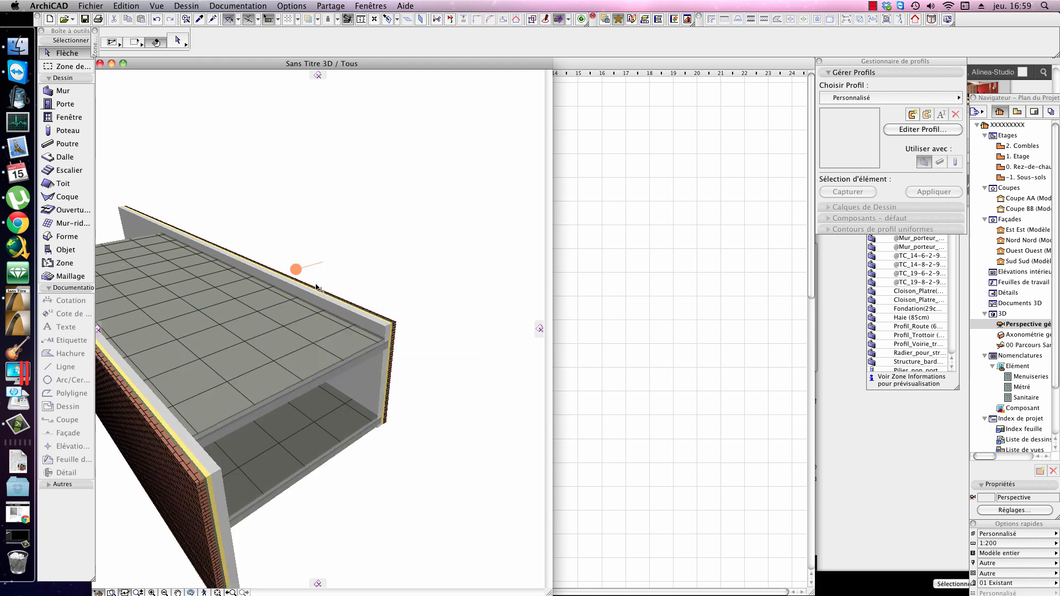
Step: Cut the two-storey model crosswise with a new vertical cutting plane set back from the building's end
{"action": "left_click_drag", "start_coordinate": [539, 329], "coordinate": [310, 269]}
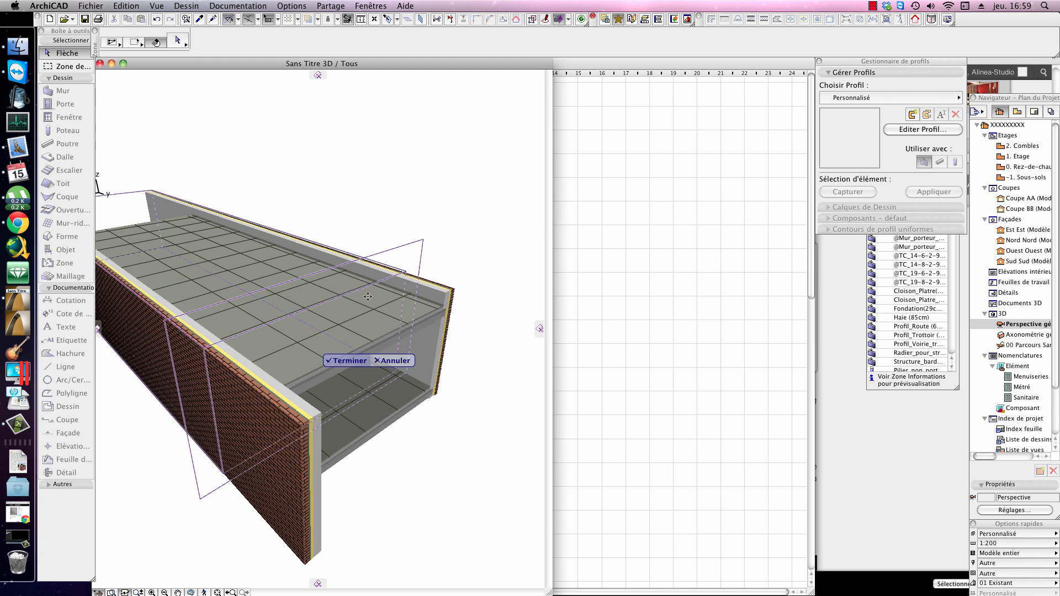
{"action": "left_click", "coordinate": [348, 361]}
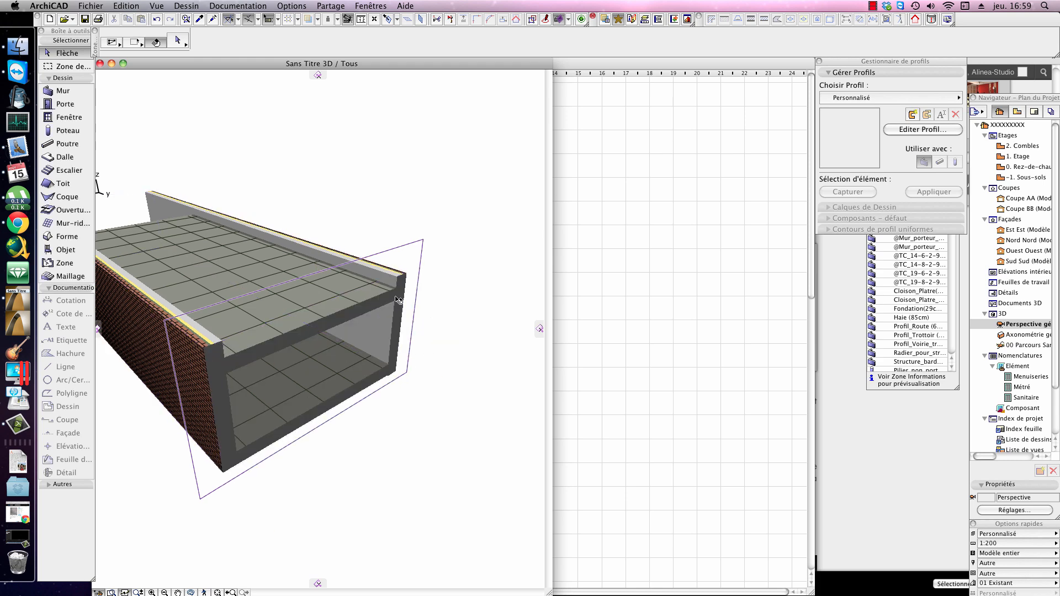
{"action": "middle_click_drag", "start_coordinate": [396, 297], "coordinate": [339, 331], "text": "shift"}
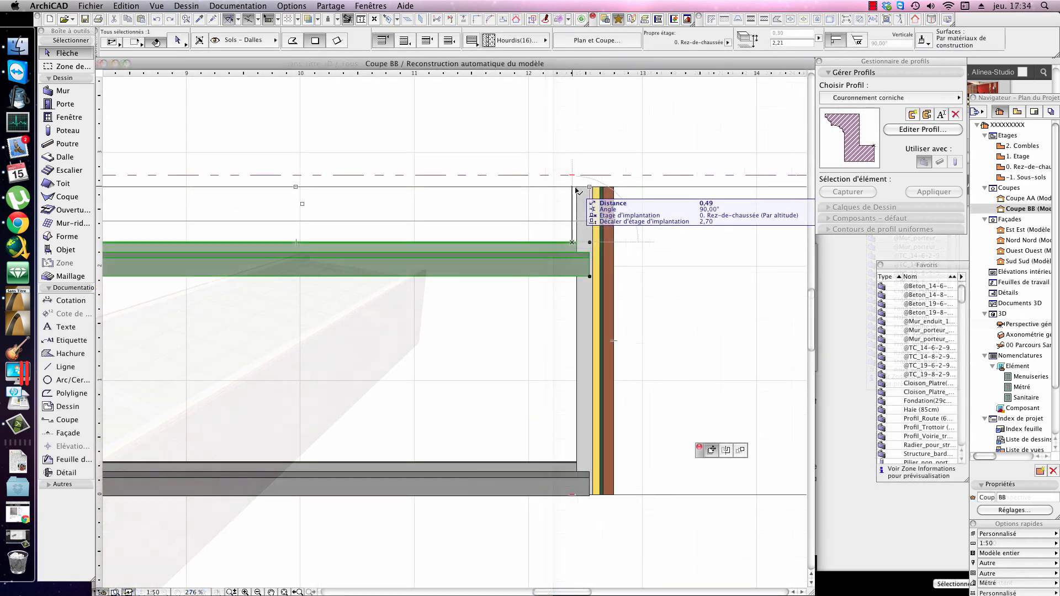
Step: In section Coupe BB, move the upper slab horizontally about 0.05 m toward the outer wall's insulation layer
{"action": "scroll", "coordinate": [595, 210], "scroll_direction": "up", "scroll_amount": 3}
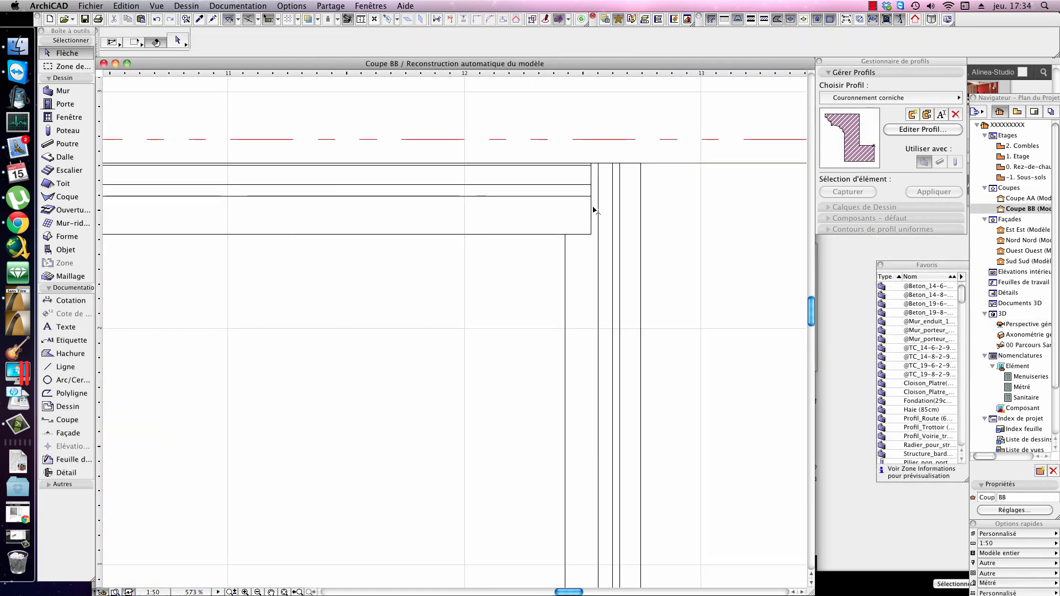
{"action": "left_click", "coordinate": [520, 190]}
{"action": "left_click", "coordinate": [536, 181]}
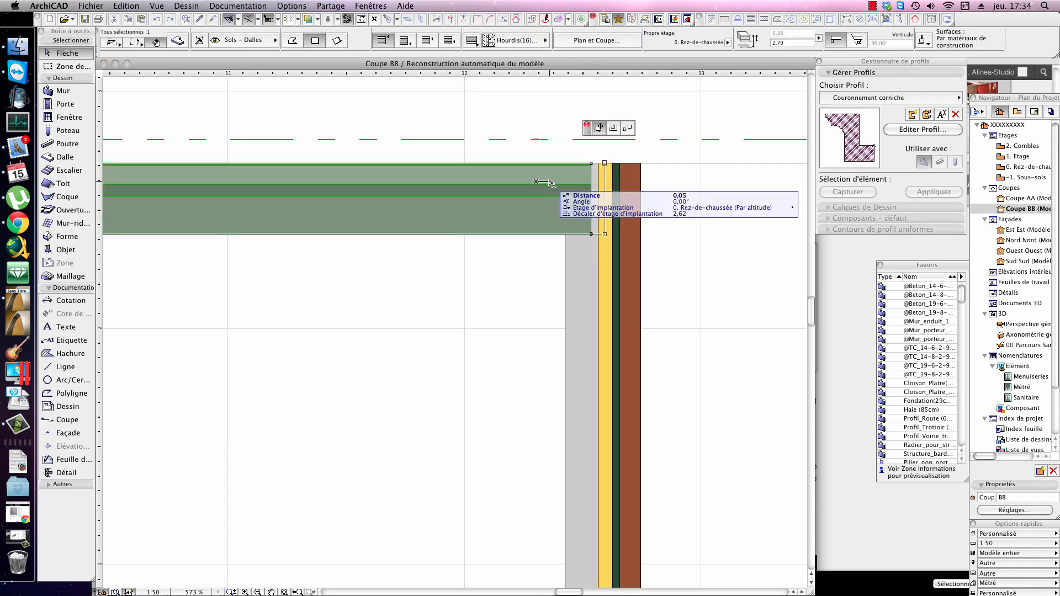
{"action": "left_click", "coordinate": [550, 183]}
{"action": "scroll", "coordinate": [604, 200], "scroll_direction": "down", "scroll_amount": 3}
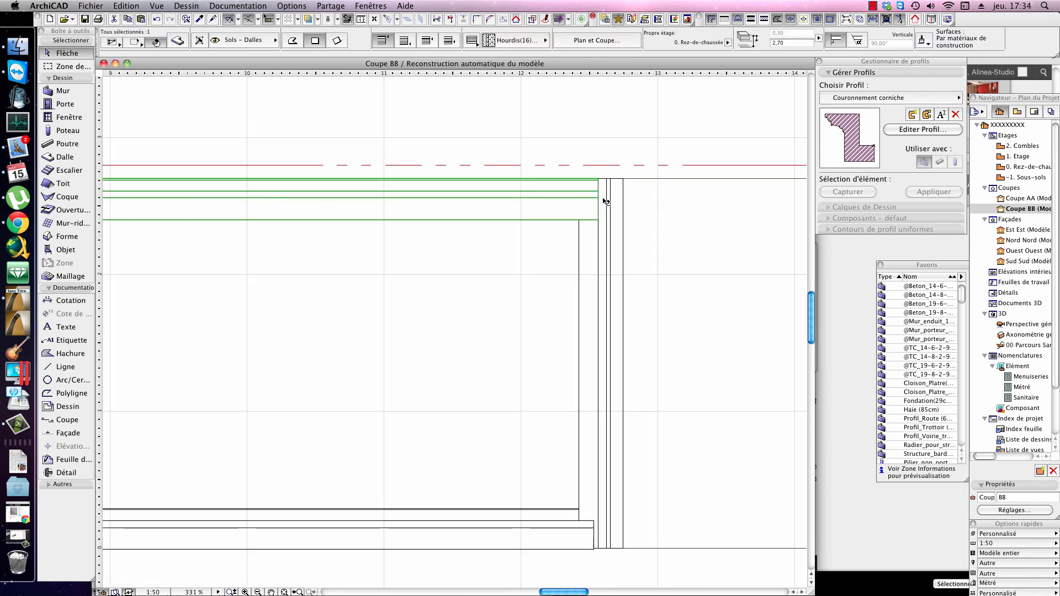
Step: Lower the upper slab about 0.22 m below the top of the outer wall
{"action": "scroll", "coordinate": [606, 202], "scroll_direction": "up", "scroll_amount": 2}
{"action": "left_click", "coordinate": [600, 210]}
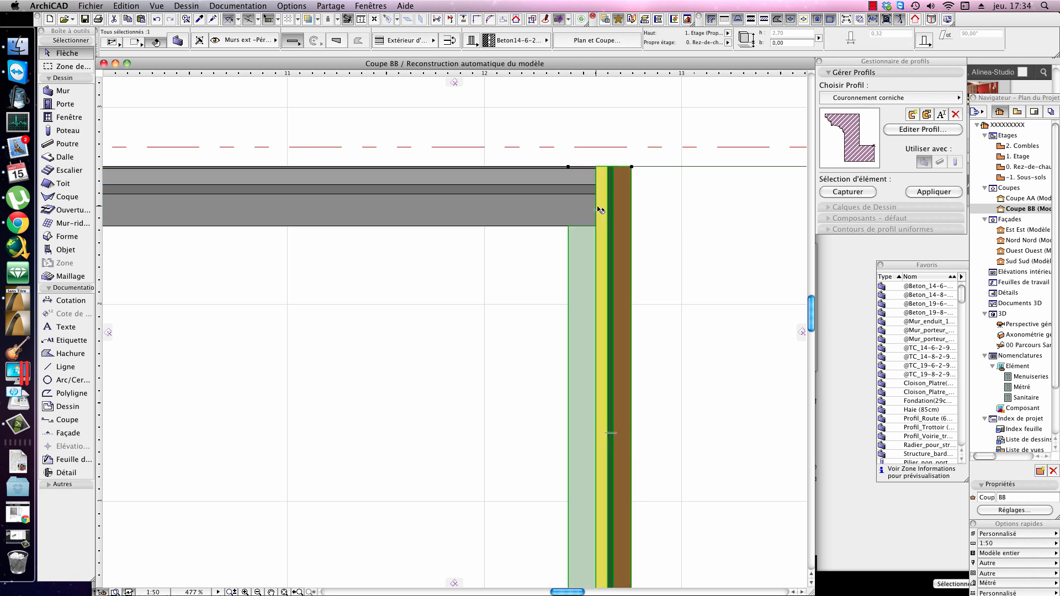
{"action": "key", "text": "Escape"}
{"action": "left_click", "coordinate": [546, 196]}
{"action": "left_click", "coordinate": [546, 196]}
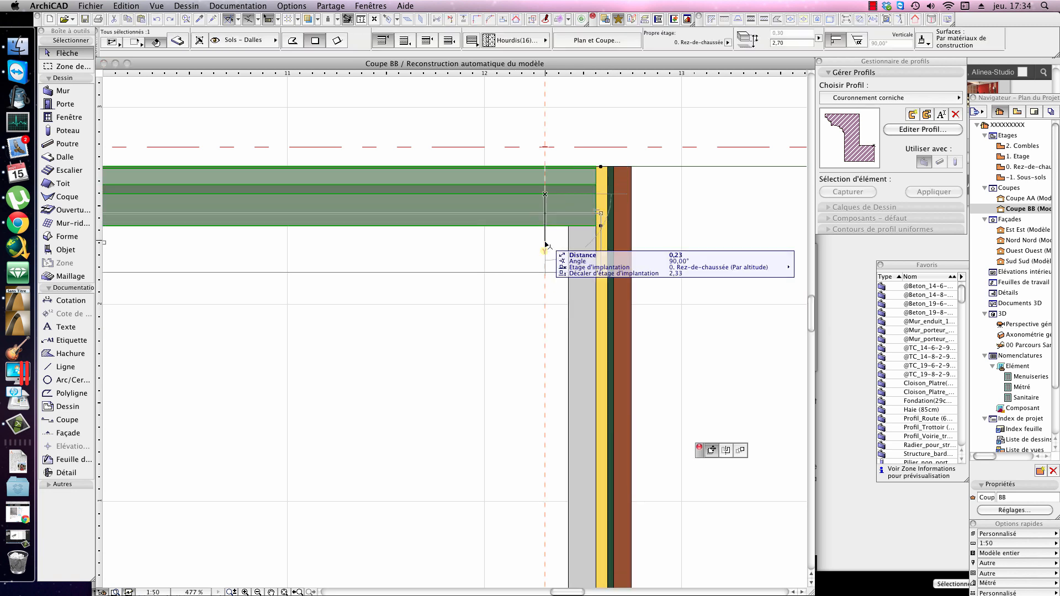
{"action": "left_click", "coordinate": [547, 238]}
{"action": "scroll", "coordinate": [549, 246], "scroll_direction": "up", "scroll_amount": 2}
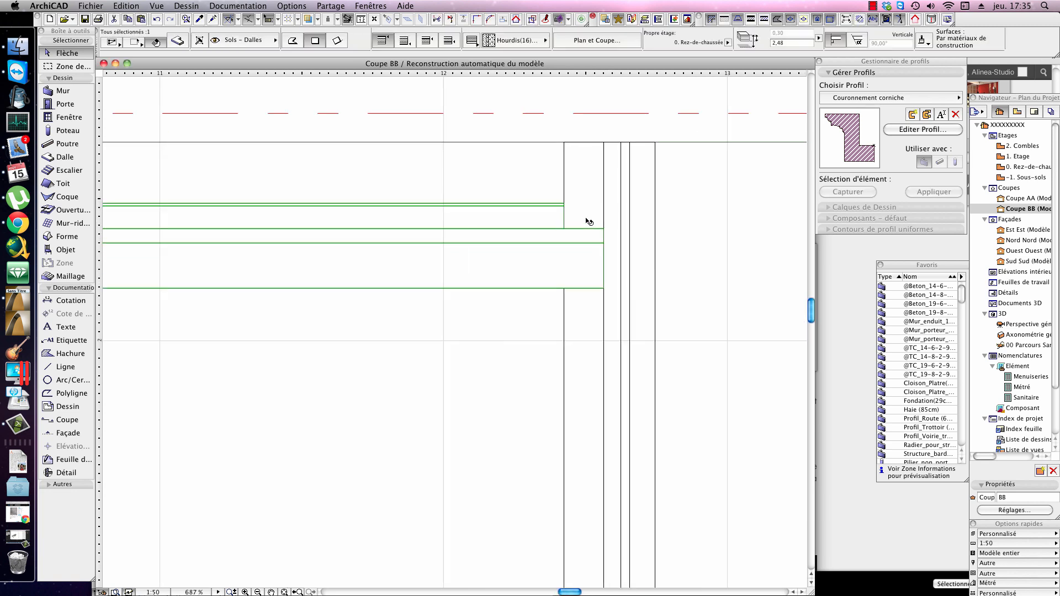
Step: Raise the upper slab level with the outer wall's top and examine how its layers meet the wall's layers
{"action": "middle_click_drag", "start_coordinate": [585, 220], "coordinate": [587, 268]}
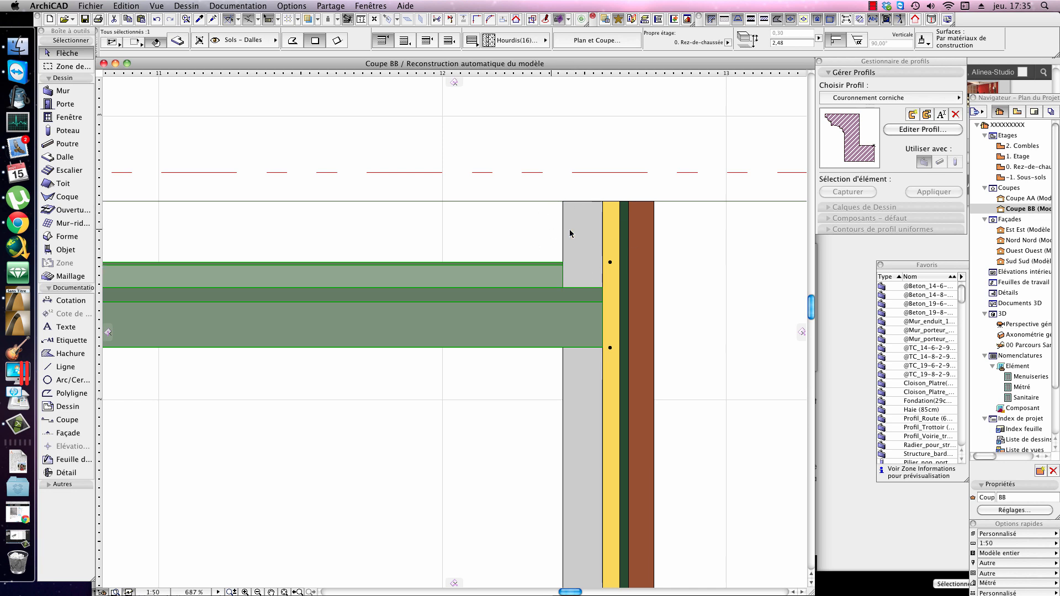
{"action": "left_click", "coordinate": [551, 264]}
{"action": "left_click", "coordinate": [558, 202]}
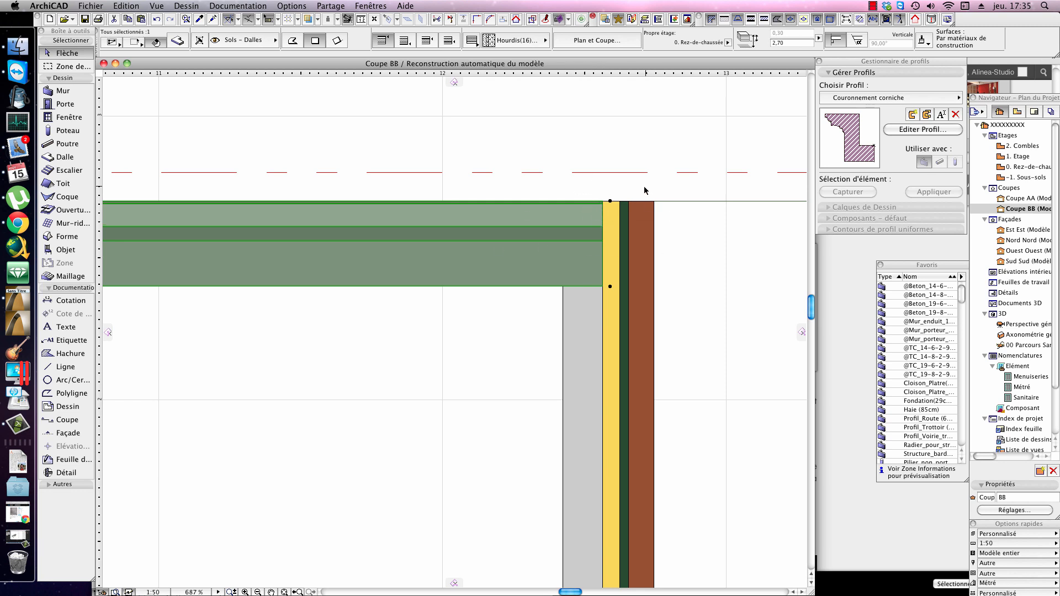
{"action": "scroll", "coordinate": [644, 190], "scroll_direction": "down", "scroll_amount": 2}
{"action": "scroll", "coordinate": [570, 198], "scroll_direction": "up", "scroll_amount": 8}
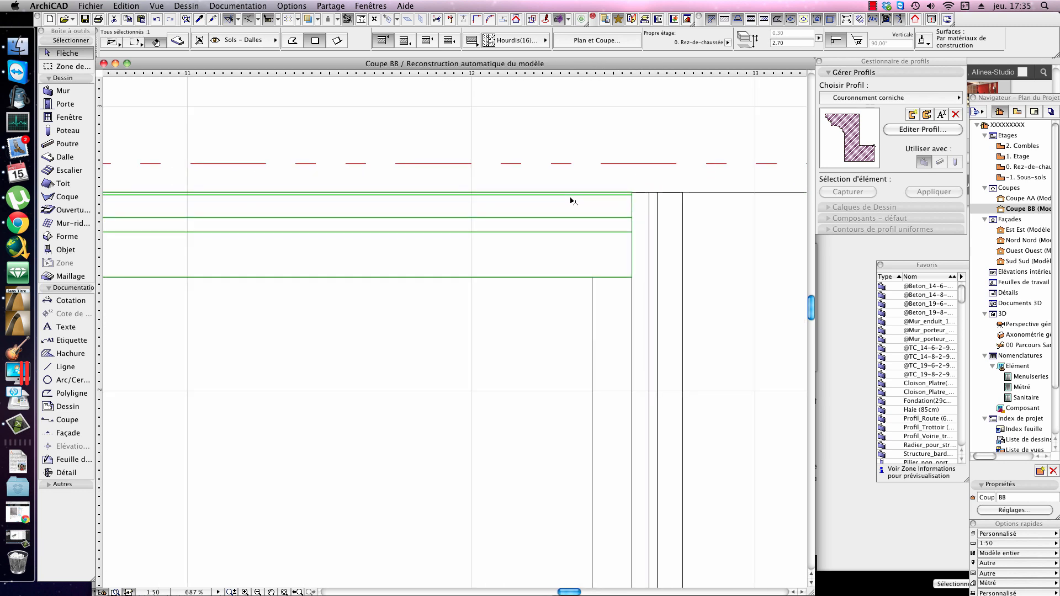
{"action": "middle_click_drag", "start_coordinate": [570, 199], "coordinate": [451, 232]}
{"action": "scroll", "coordinate": [532, 256], "scroll_direction": "down", "scroll_amount": 5}
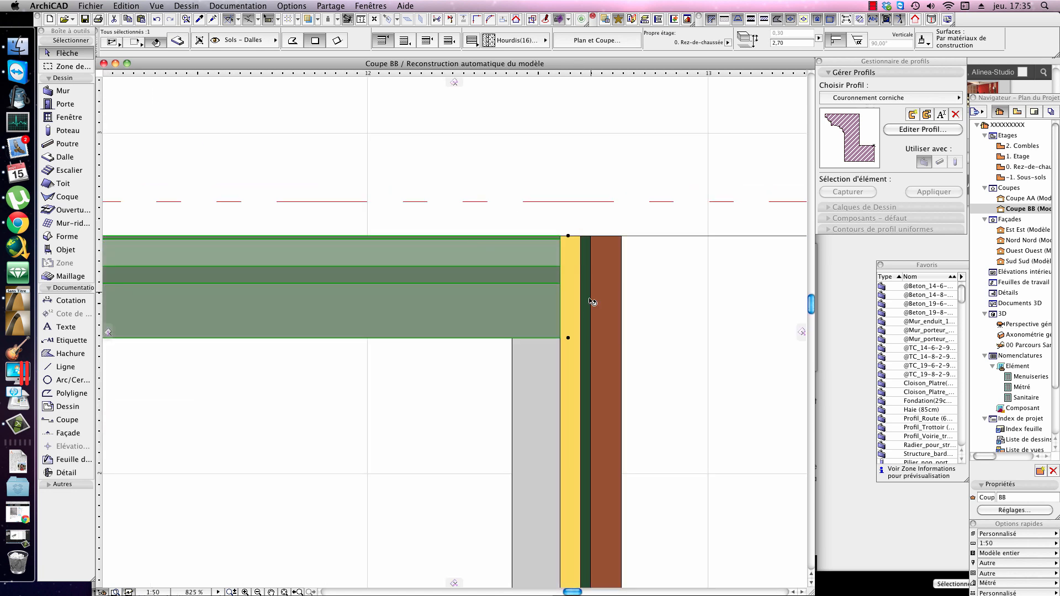
{"action": "scroll", "coordinate": [590, 292], "scroll_direction": "down", "scroll_amount": 3}
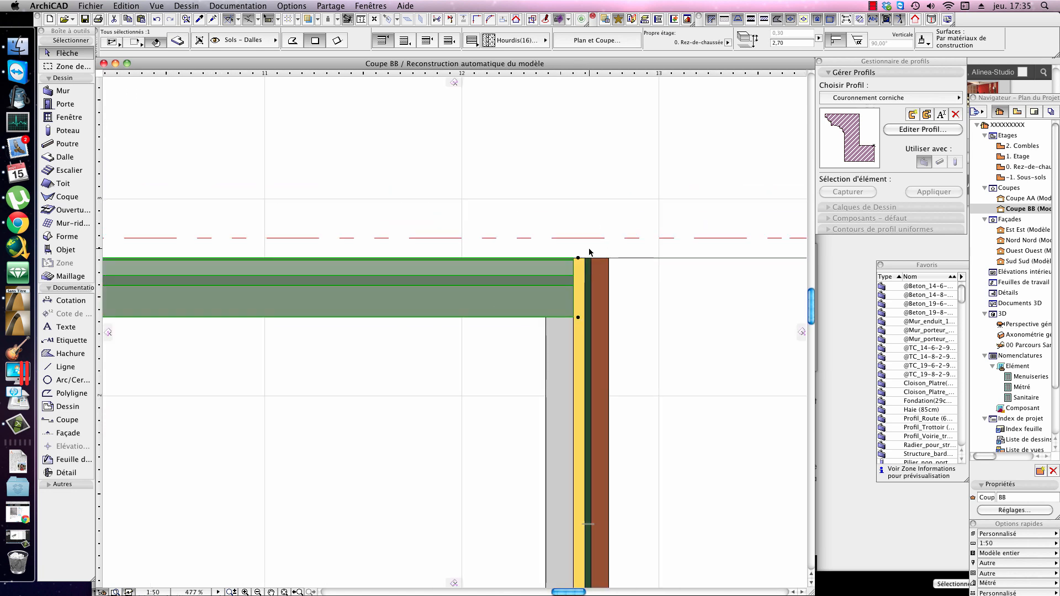
Step: Try to move the outer composite wall from its inner top corner in the section
{"action": "middle_click_drag", "start_coordinate": [590, 252], "coordinate": [563, 190]}
{"action": "left_click", "coordinate": [547, 270]}
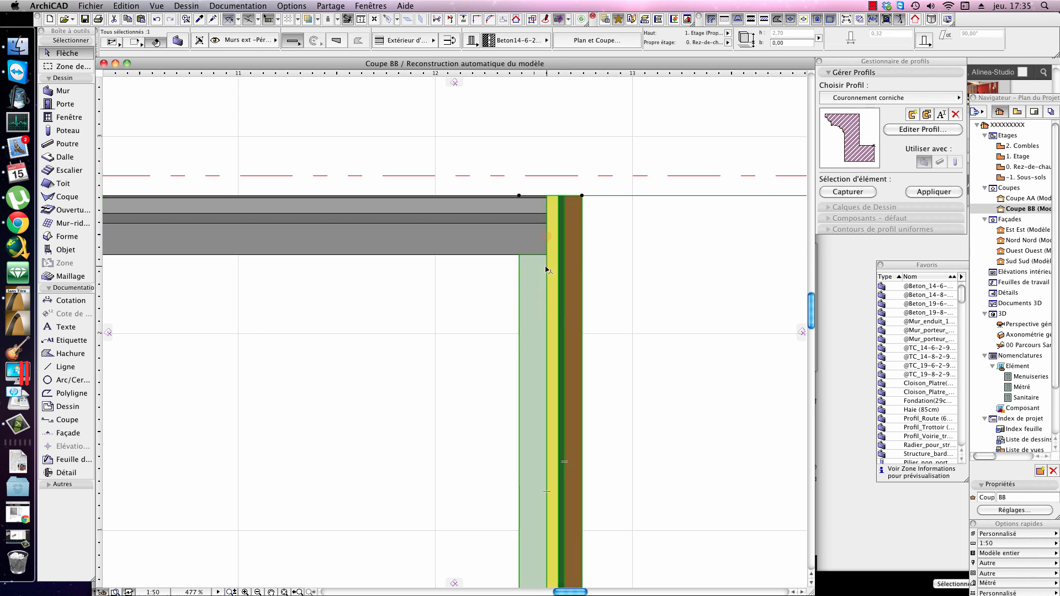
{"action": "scroll", "coordinate": [493, 218], "scroll_direction": "down", "scroll_amount": 3}
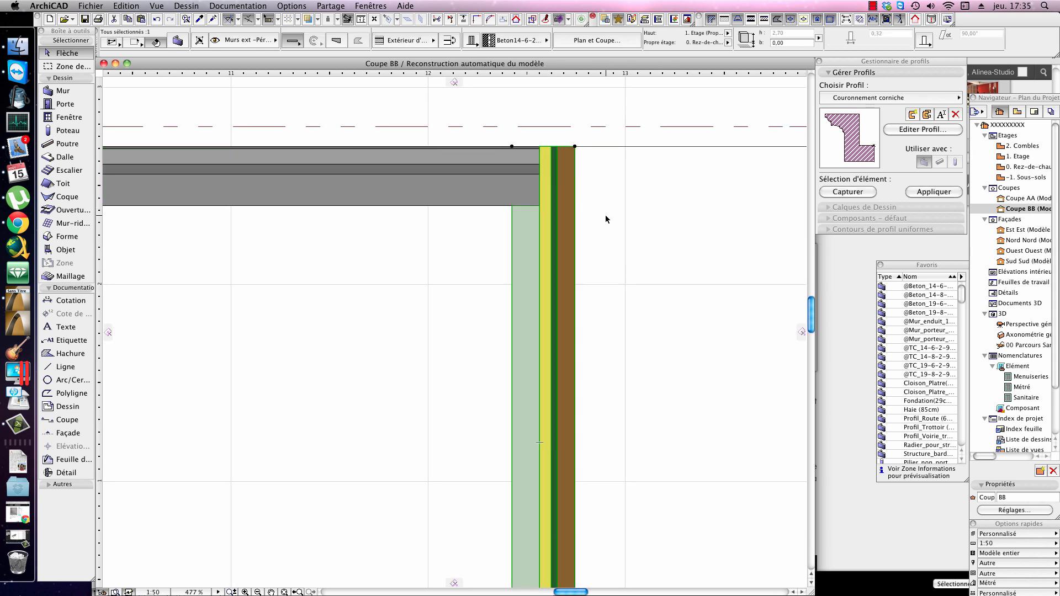
{"action": "left_click", "coordinate": [512, 146]}
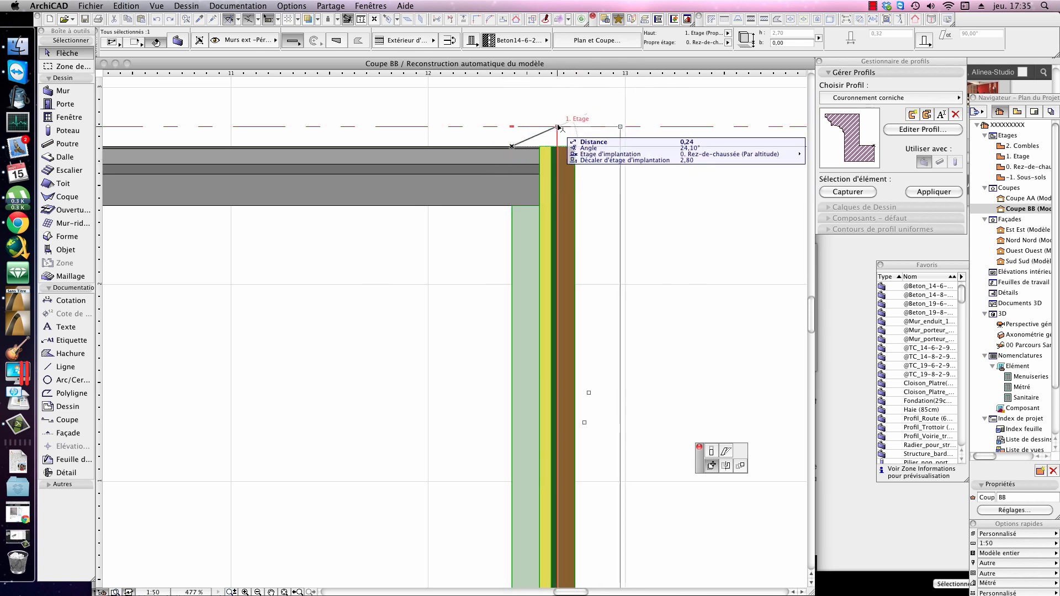
{"action": "left_click", "coordinate": [518, 148]}
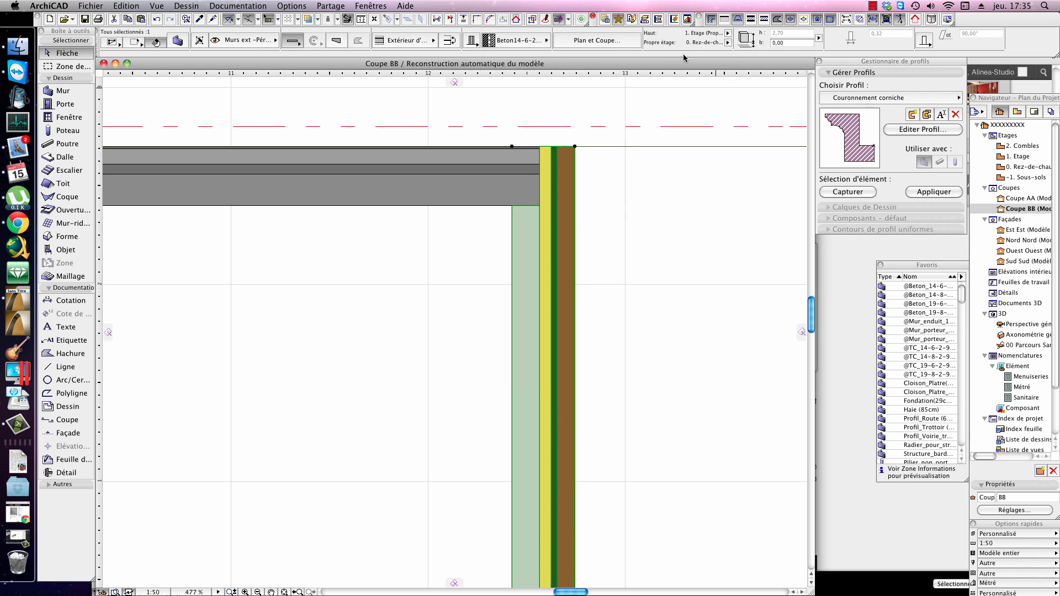
Step: Set the outer wall's top link to Non lié, then relink it to 1. Etage (Propre étage + 1)
{"action": "left_click", "coordinate": [727, 34]}
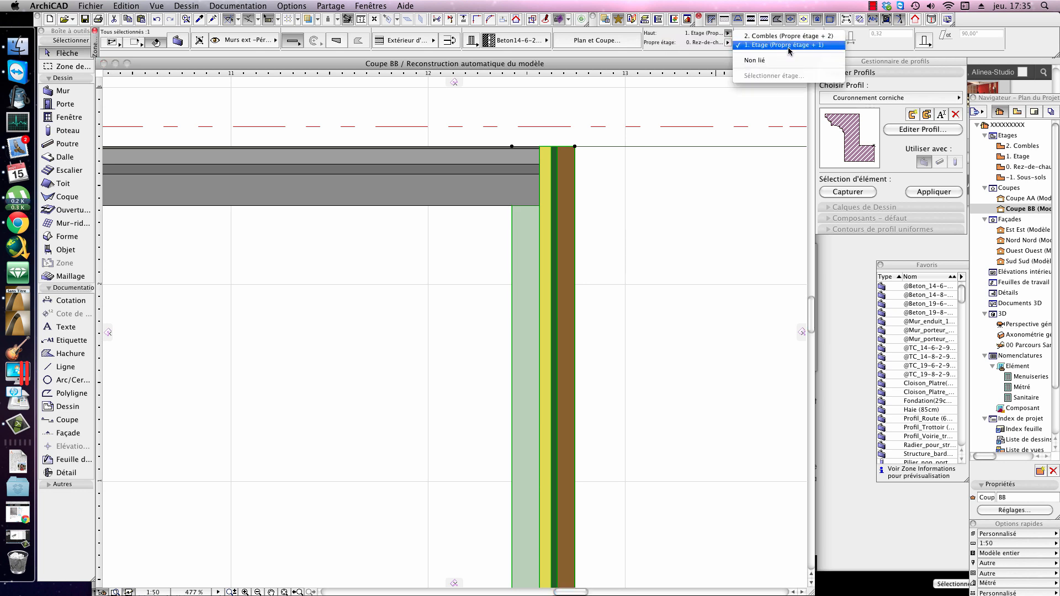
{"action": "left_click", "coordinate": [754, 60]}
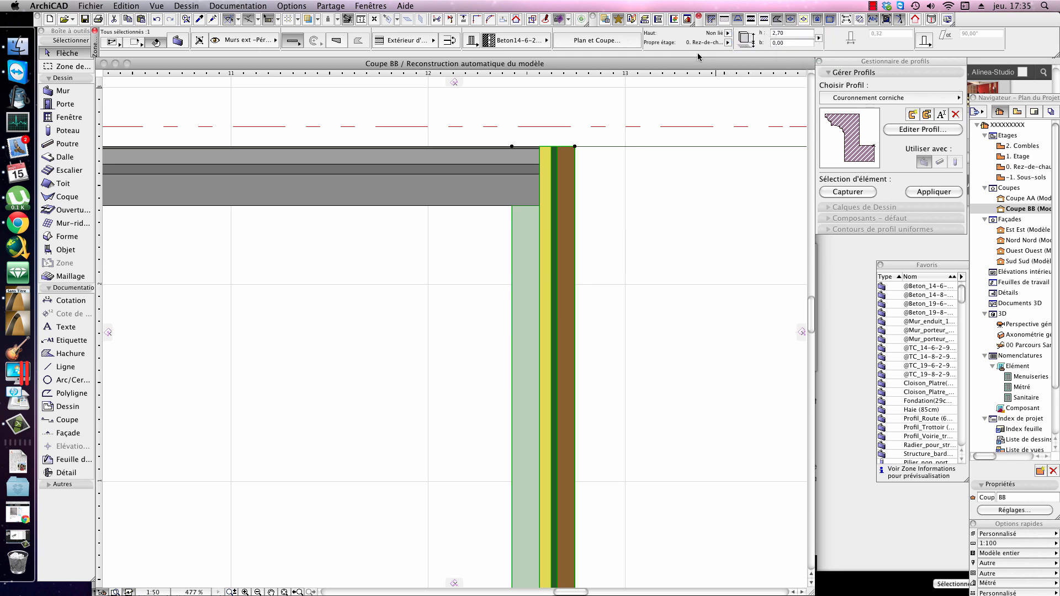
{"action": "left_click", "coordinate": [728, 44]}
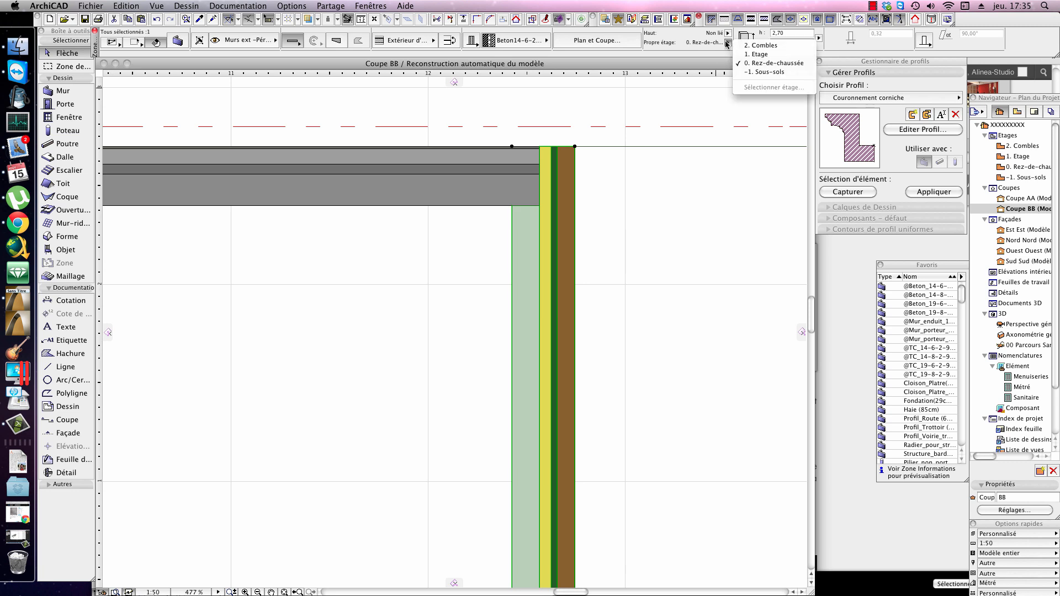
{"action": "left_click", "coordinate": [768, 64]}
{"action": "left_click", "coordinate": [727, 35]}
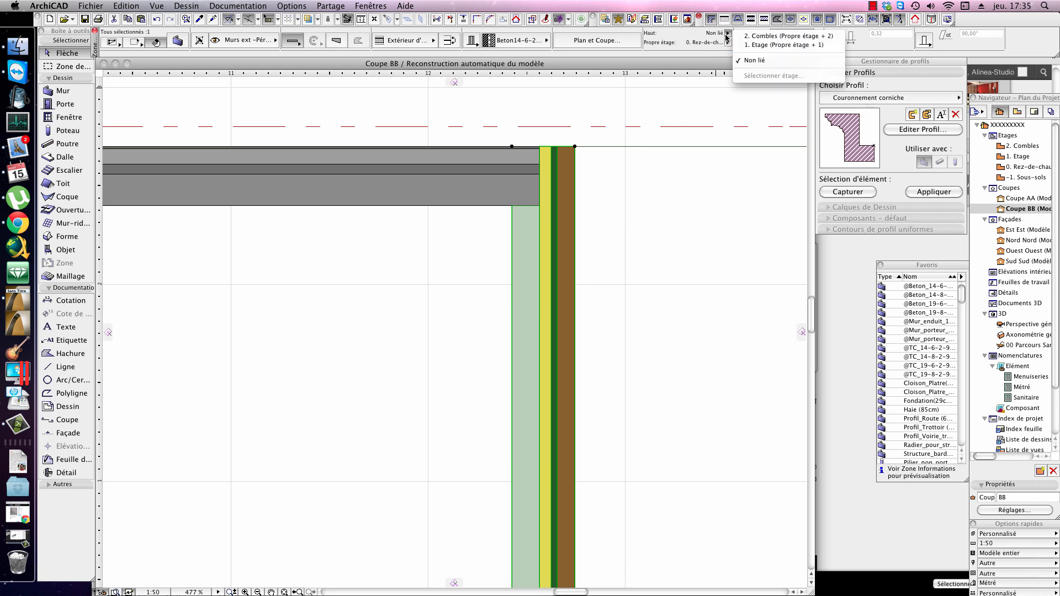
{"action": "left_click", "coordinate": [791, 47]}
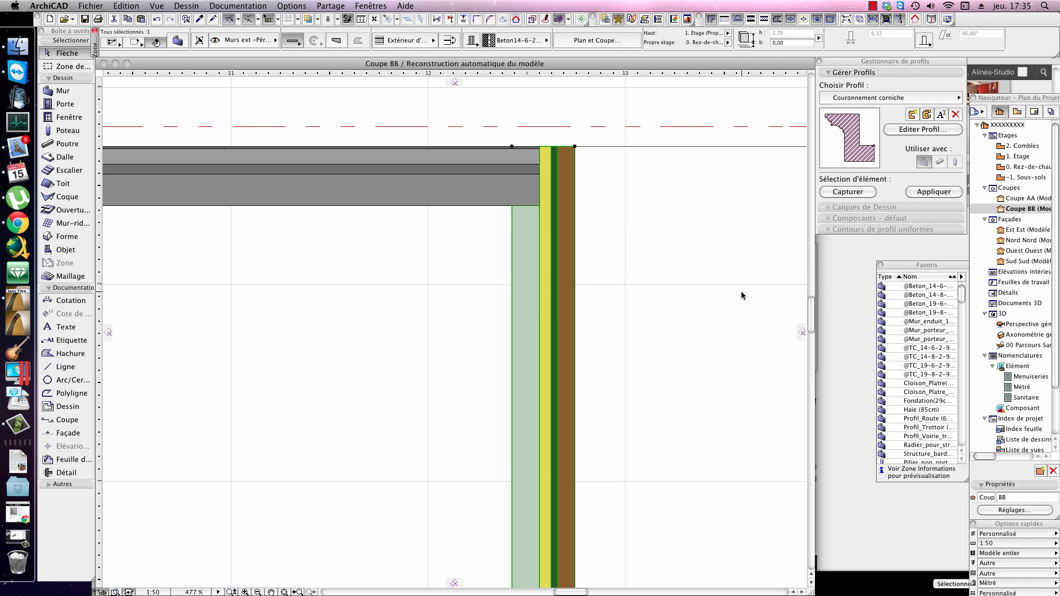
{"action": "left_click", "coordinate": [712, 290]}
{"action": "scroll", "coordinate": [712, 290], "scroll_direction": "down", "scroll_amount": 3}
{"action": "right_click", "coordinate": [694, 260]}
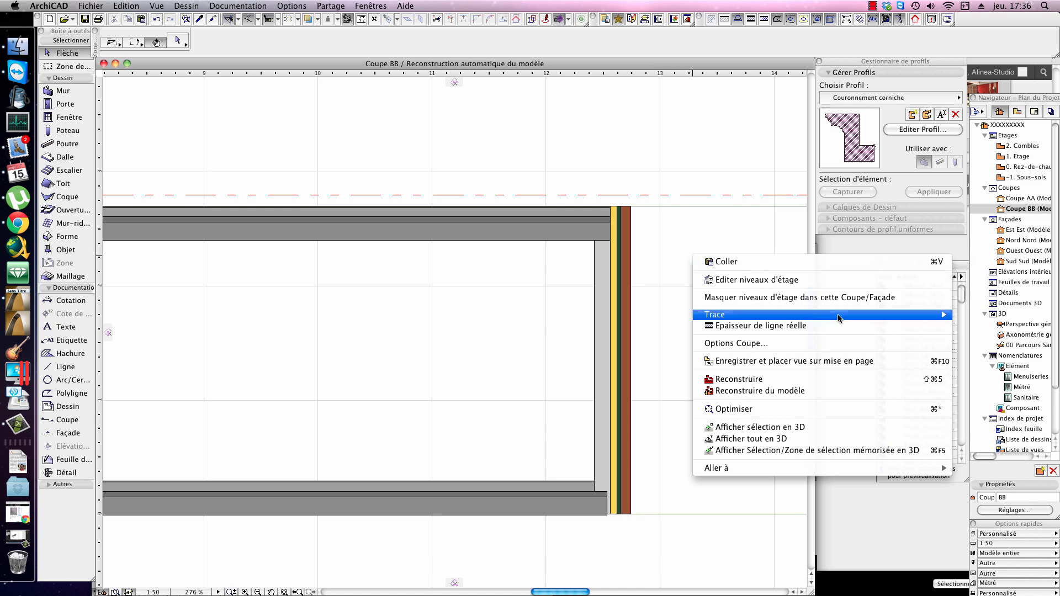
{"action": "right_click", "coordinate": [732, 282]}
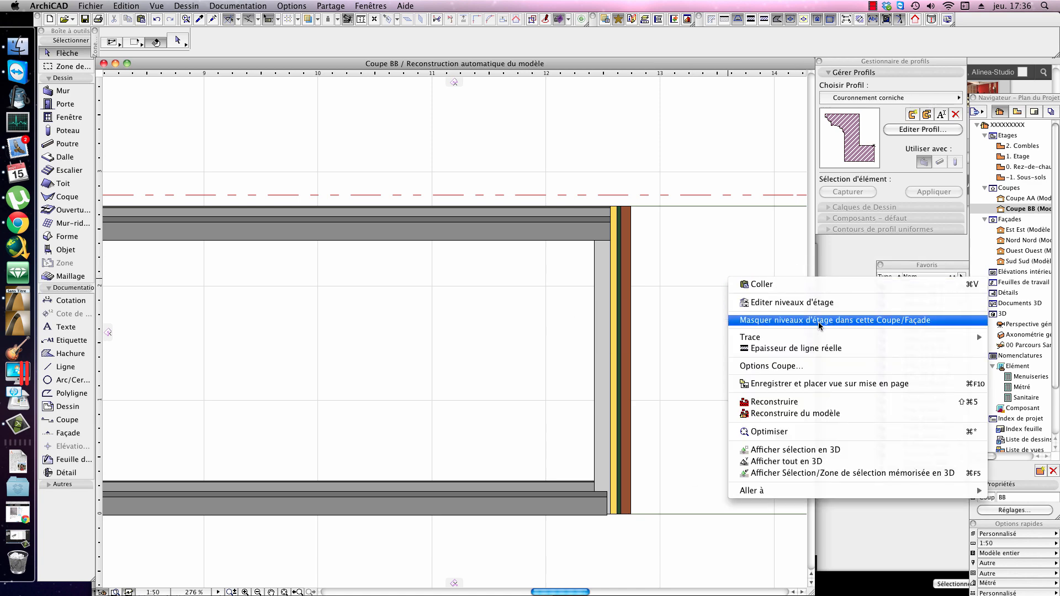
{"action": "left_click", "coordinate": [819, 303]}
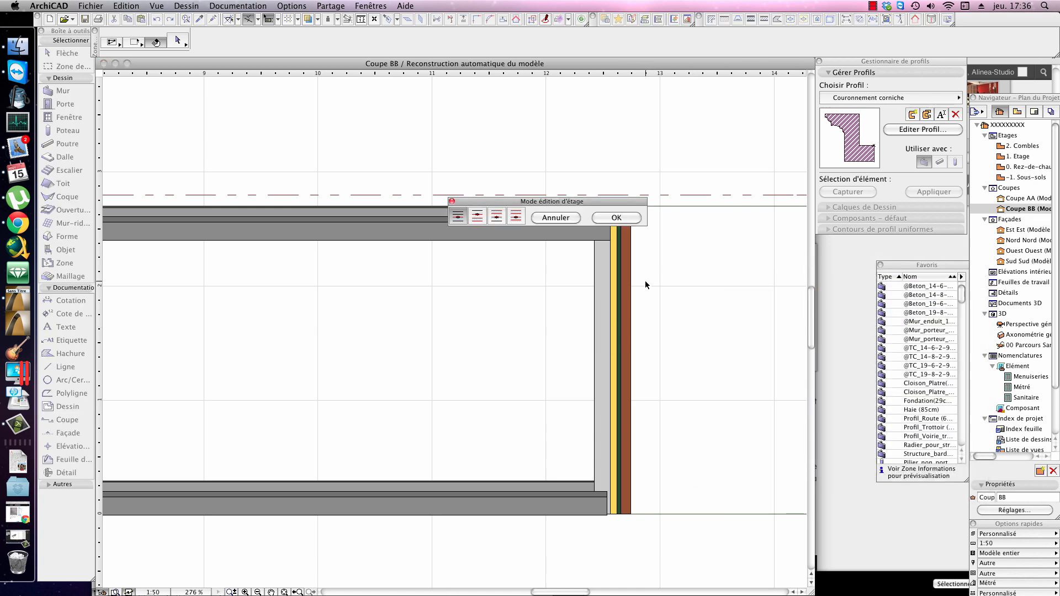
{"action": "left_click", "coordinate": [556, 217]}
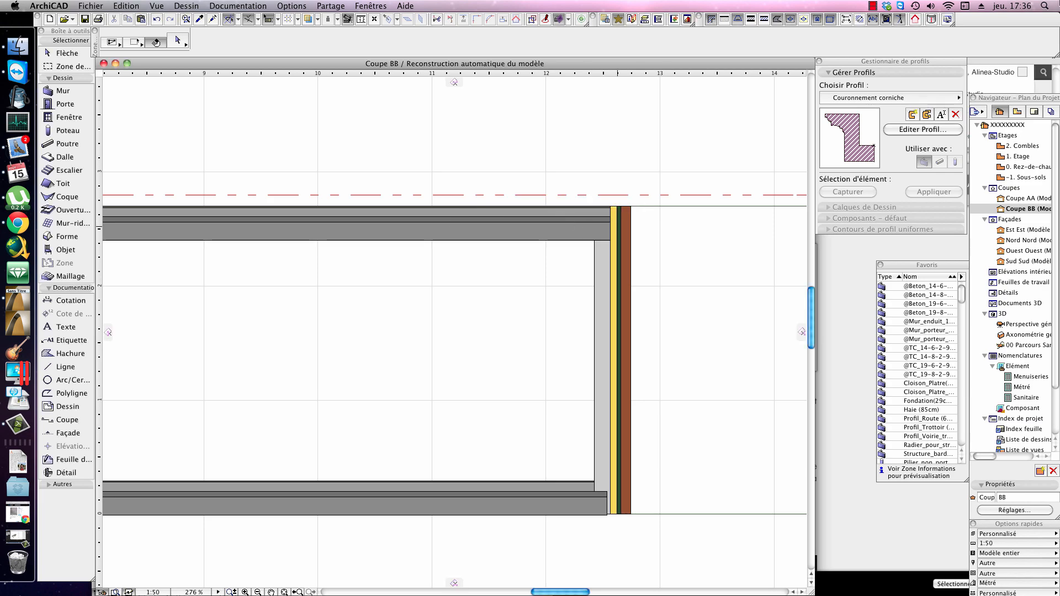
Step: Switch to the ground-floor plan and set the Rez-de-chaussée storey height to 5 m in the storey settings
{"action": "key", "text": "ctrl+Down"}
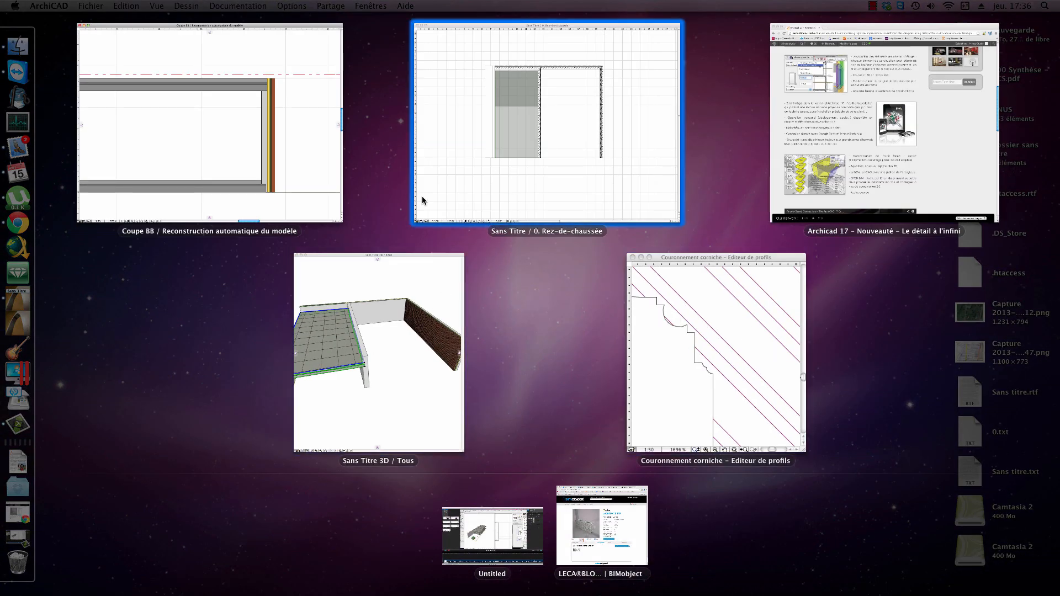
{"action": "left_click", "coordinate": [326, 198]}
{"action": "mouse_move", "coordinate": [1059, 2]}
{"action": "left_click", "coordinate": [597, 156]}
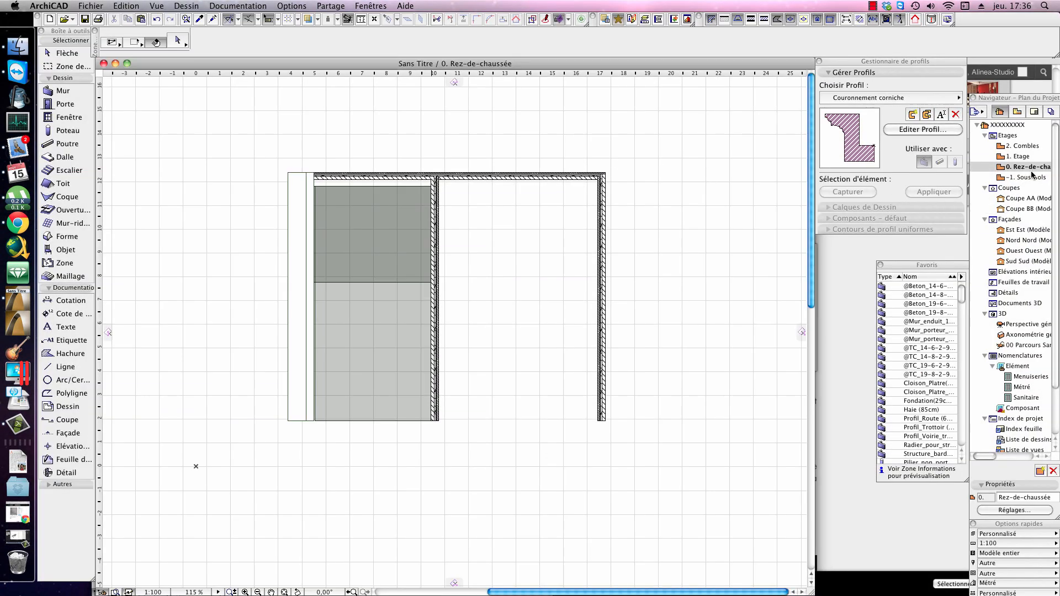
{"action": "left_click", "coordinate": [1014, 510]}
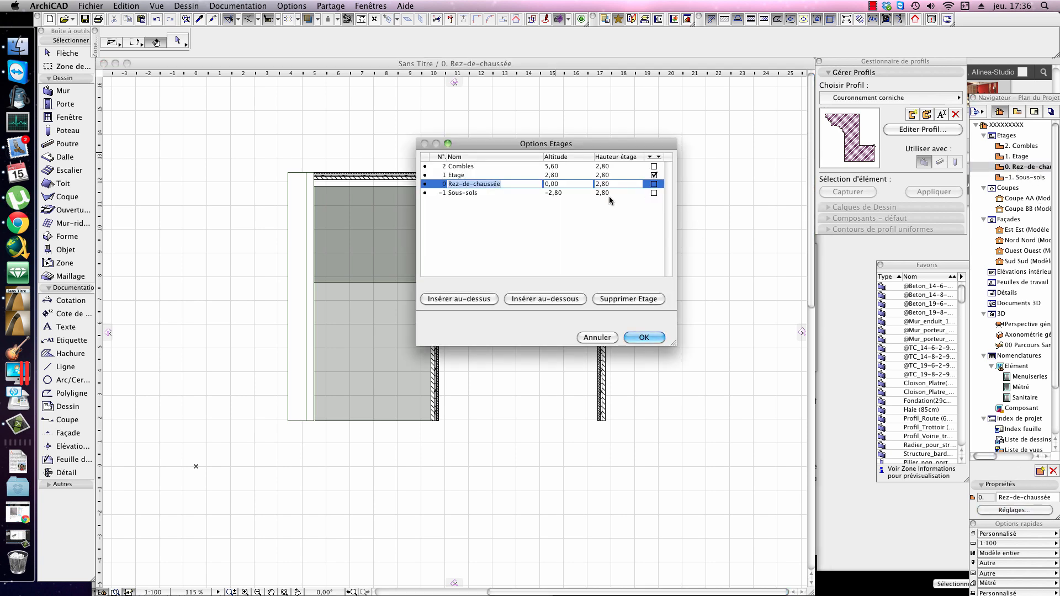
{"action": "left_click_drag", "start_coordinate": [611, 185], "coordinate": [595, 184]}
{"action": "type", "text": "5"}
{"action": "key", "text": "Return"}
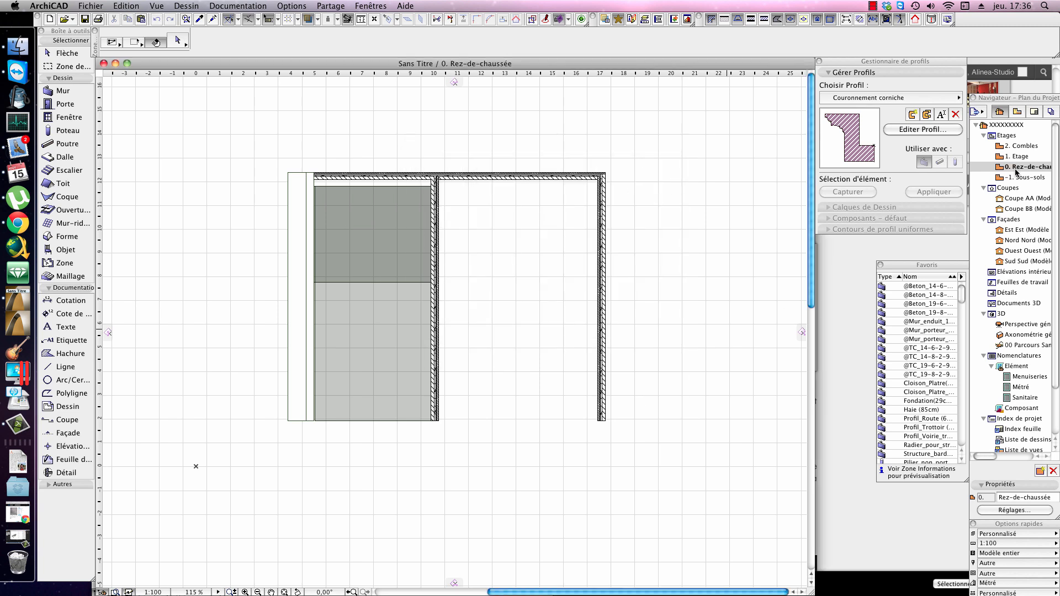
Step: Return to section Coupe BB and check the outer wall's height and top corner against the storey level
{"action": "key", "text": "F10"}
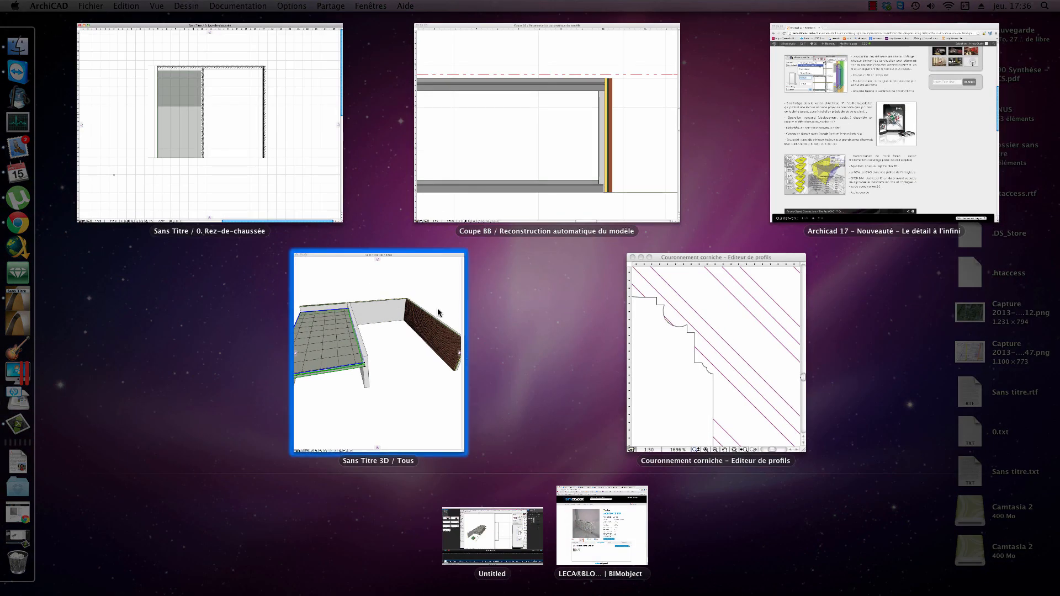
{"action": "left_click", "coordinate": [491, 184]}
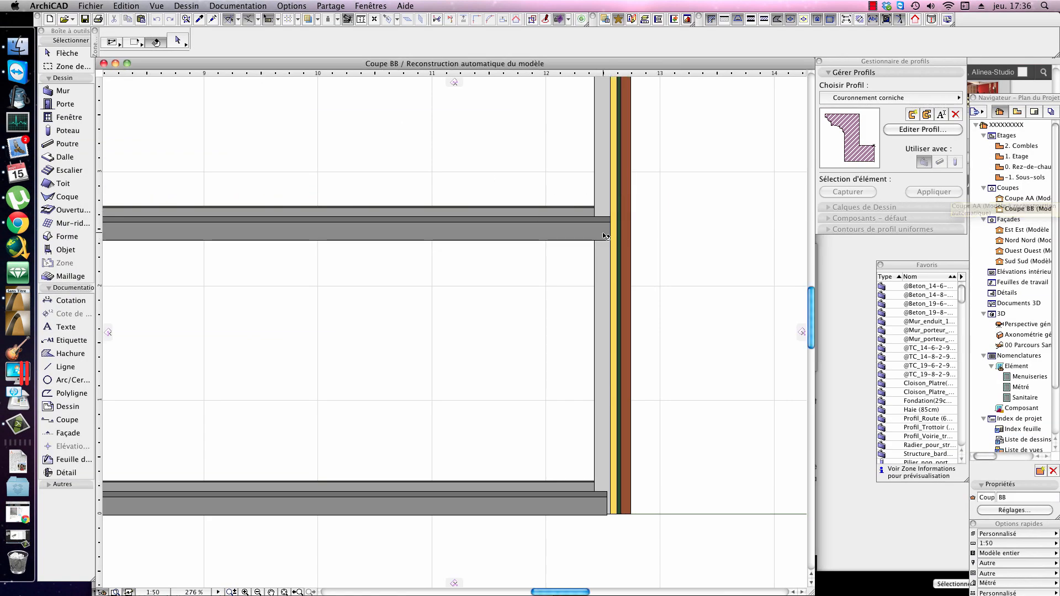
{"action": "scroll", "coordinate": [602, 271], "scroll_direction": "down", "scroll_amount": 5}
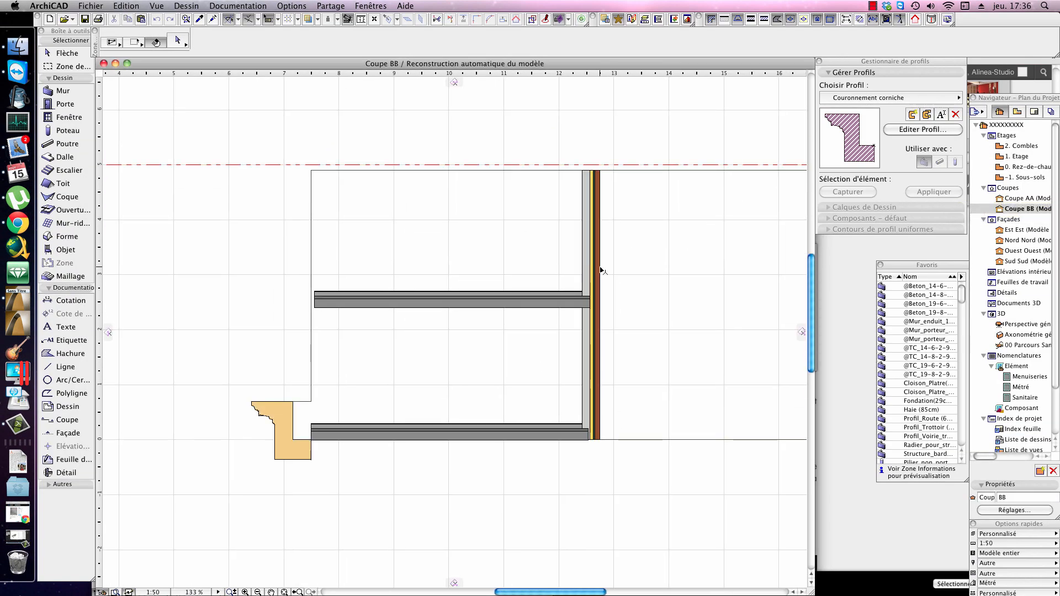
{"action": "left_click", "coordinate": [588, 182]}
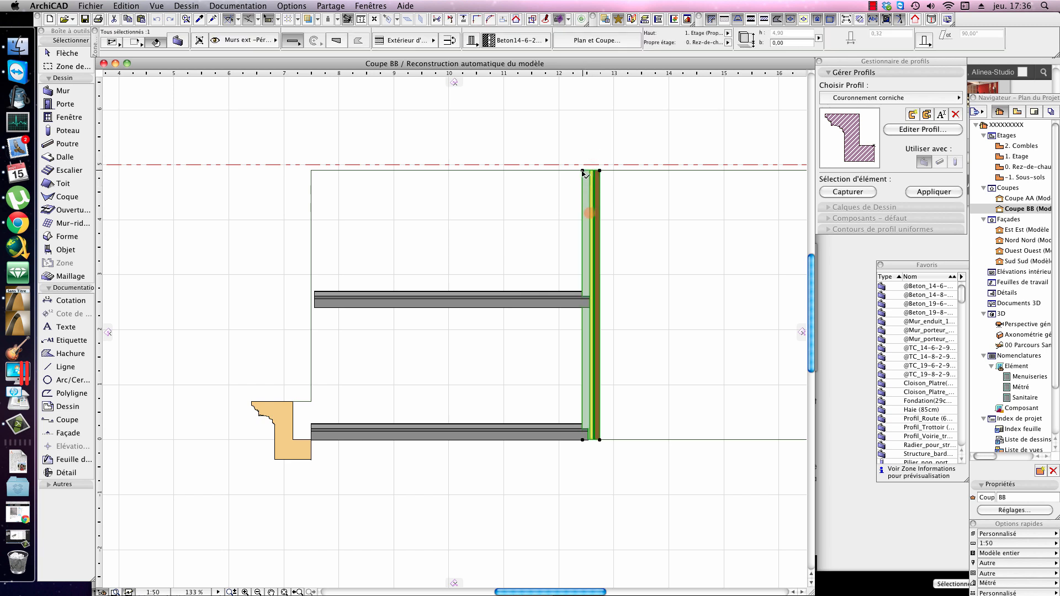
{"action": "left_click", "coordinate": [584, 173]}
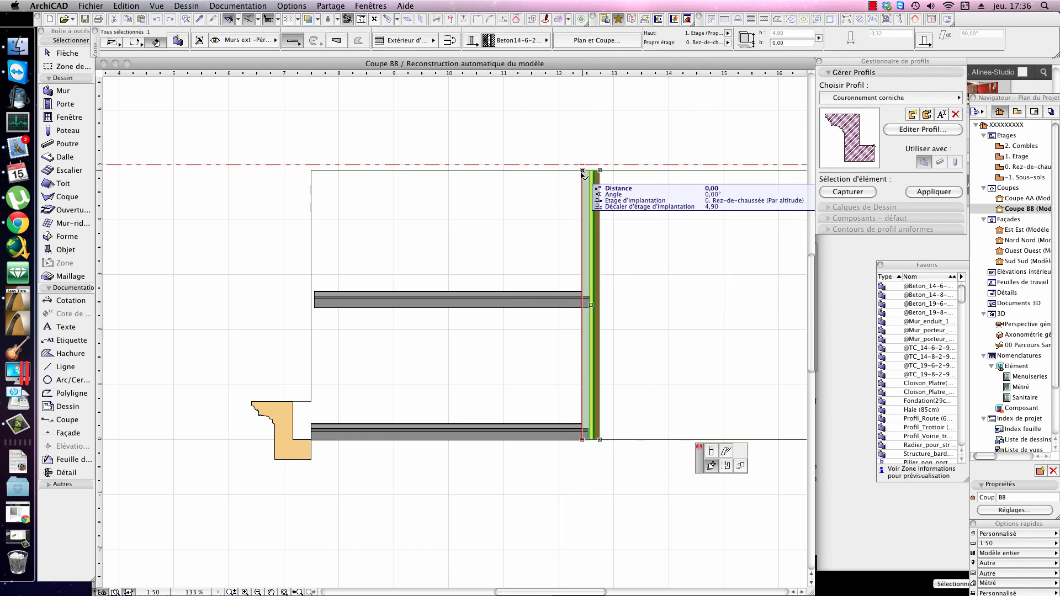
{"action": "key", "text": "Escape"}
{"action": "key", "text": "Escape"}
Step: Select the inner profiled wall, then the upper slab in the section
{"action": "left_click", "coordinate": [345, 173]}
{"action": "middle_click_drag", "start_coordinate": [403, 175], "coordinate": [436, 221]}
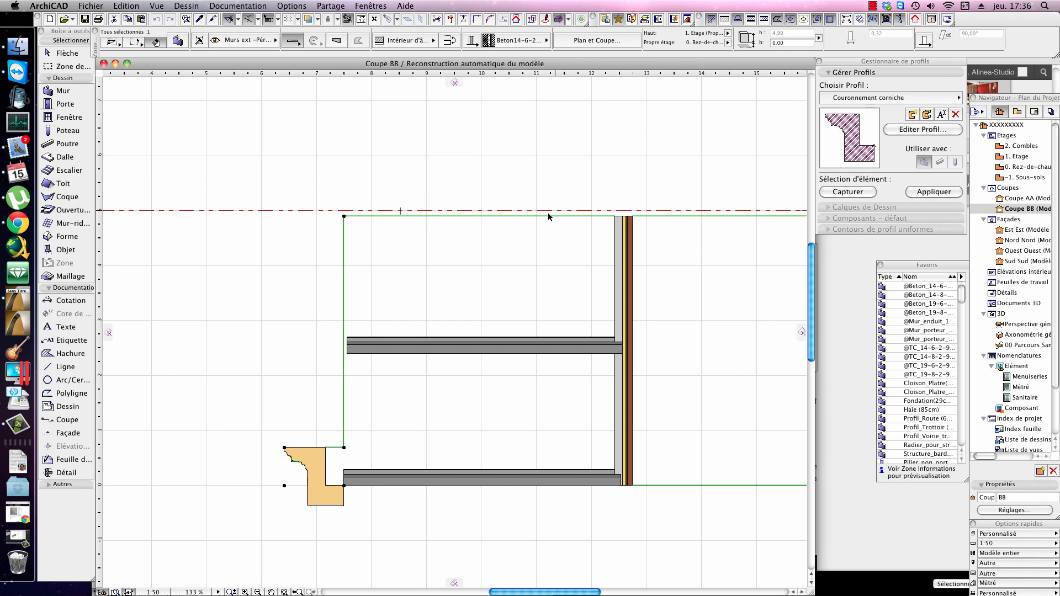
{"action": "left_click", "coordinate": [601, 342]}
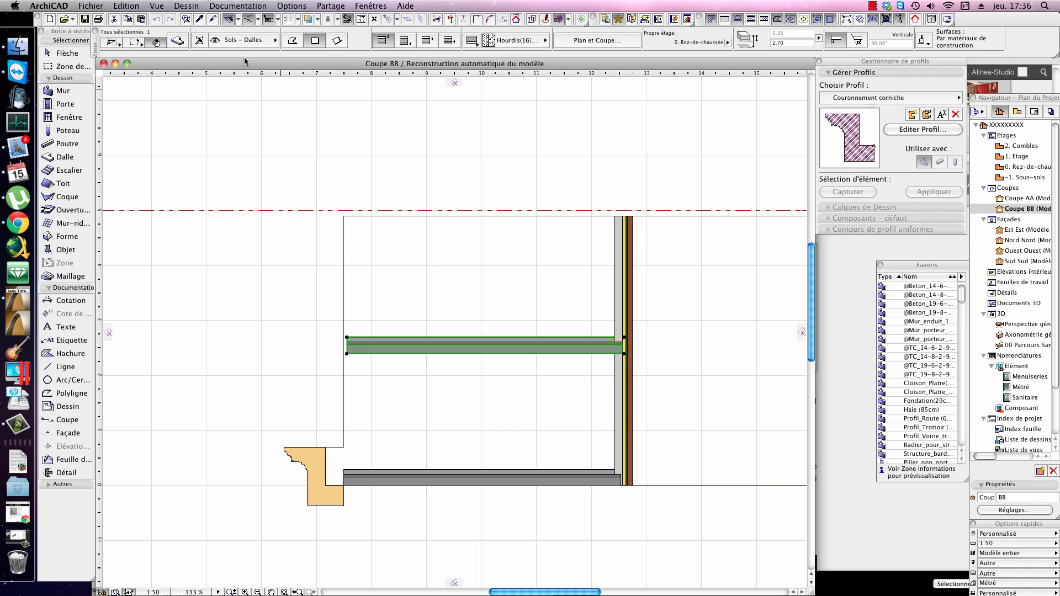
Step: Deselect the slab, switch to the ground-floor plan and set the Rez-de-chaussée storey height to 2,80 m in the storey settings
{"action": "left_click", "coordinate": [245, 41]}
{"action": "left_click", "coordinate": [583, 178]}
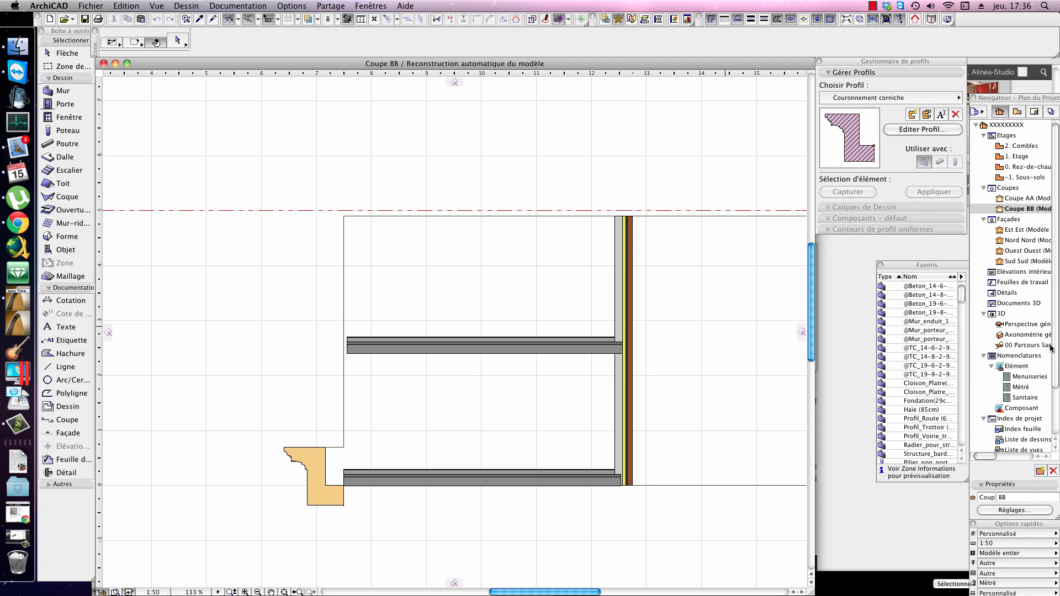
{"action": "key", "text": "F9"}
{"action": "left_click", "coordinate": [513, 190]}
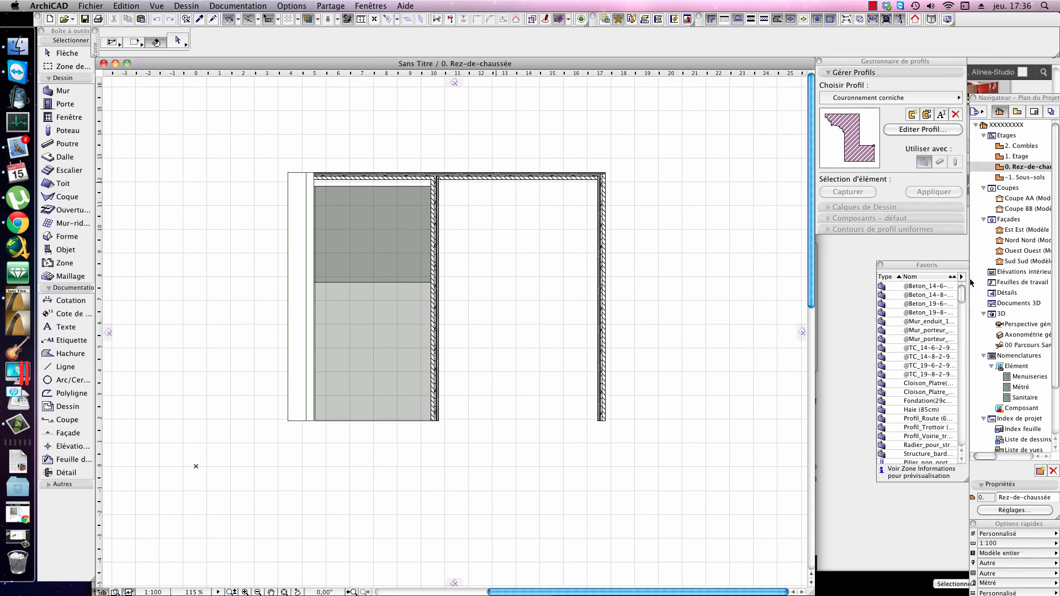
{"action": "left_click", "coordinate": [998, 511]}
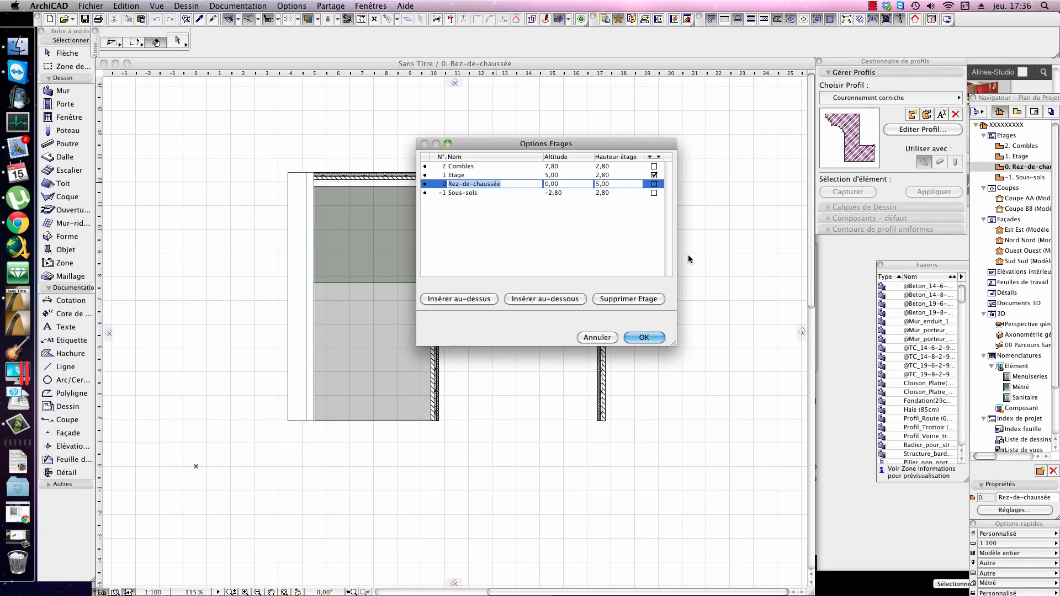
{"action": "left_click", "coordinate": [529, 183]}
{"action": "key", "text": "Return"}
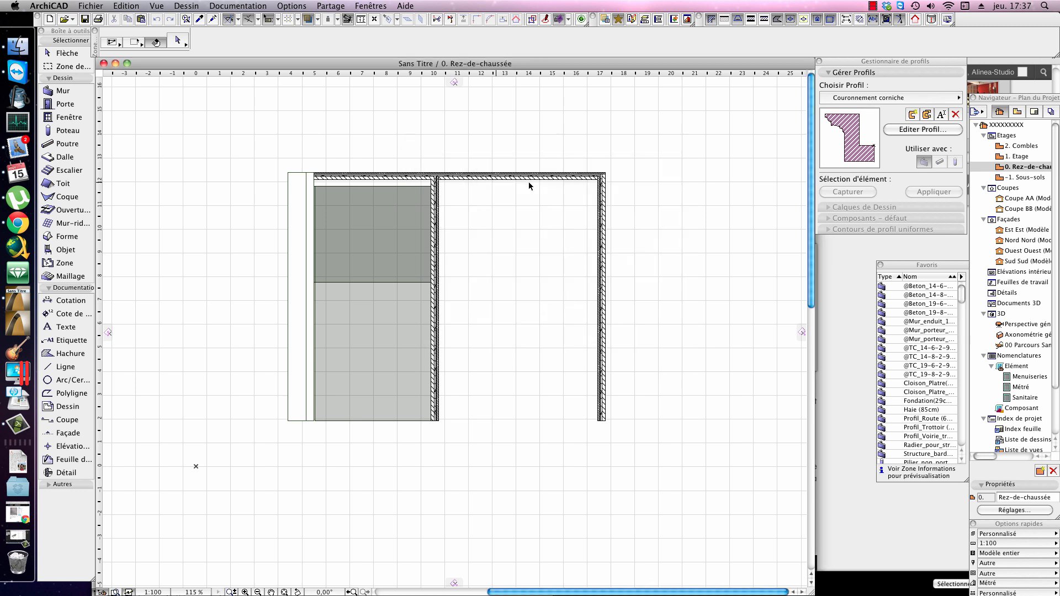
Step: Try to assign the slab at the upper end of the ground-floor plan to the home storey 1. Etage
{"action": "left_click", "coordinate": [369, 223]}
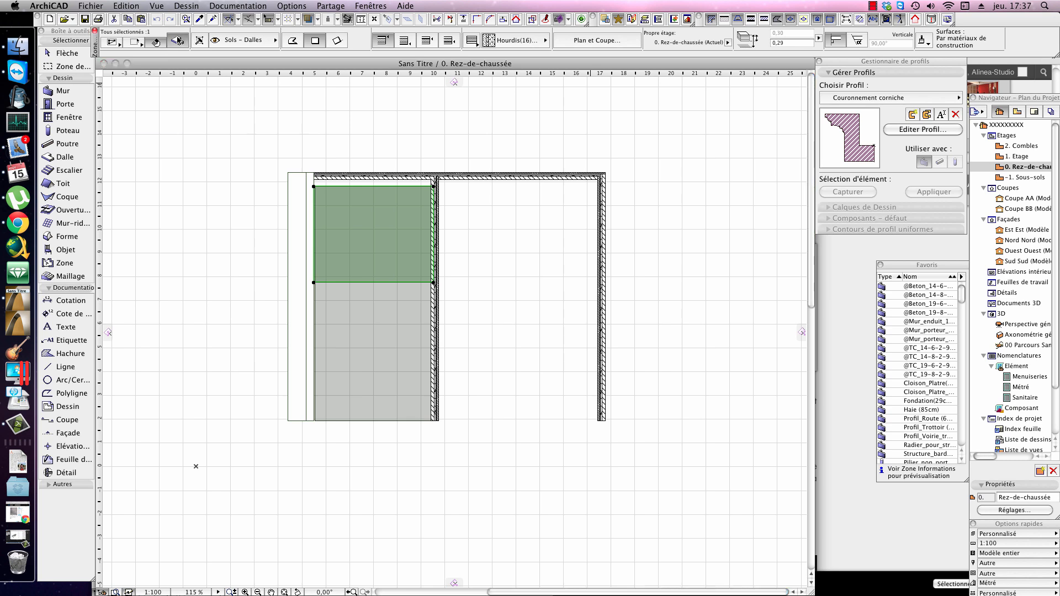
{"action": "left_click", "coordinate": [198, 39]}
{"action": "left_click", "coordinate": [485, 153]}
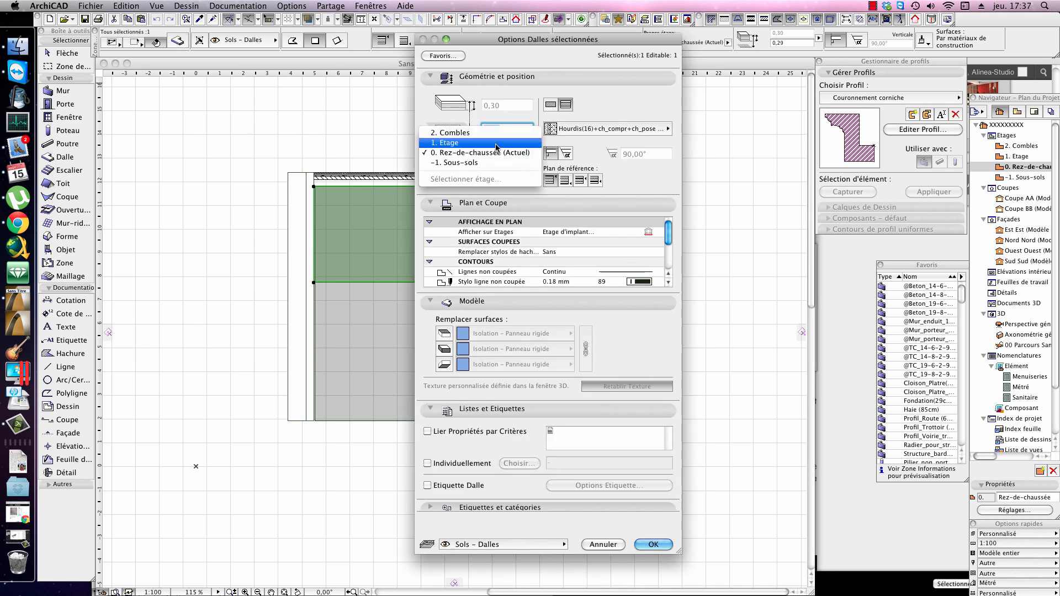
{"action": "left_click", "coordinate": [496, 146]}
{"action": "left_click", "coordinate": [654, 542]}
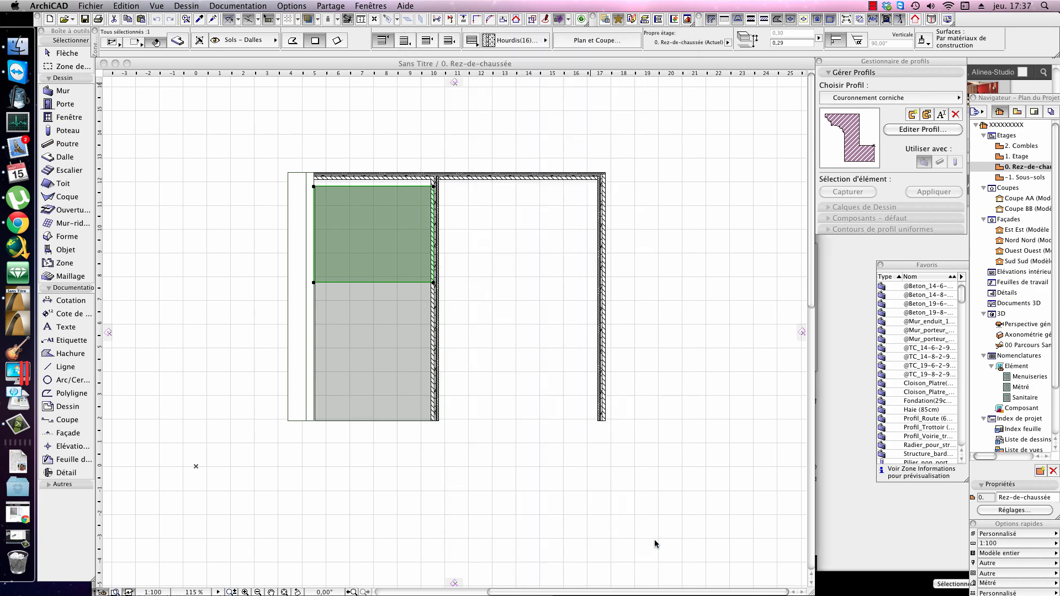
Step: Bring up section Coupe BB to compare the slabs and outer wall with the storey level
{"action": "key", "text": "F3"}
{"action": "left_click", "coordinate": [585, 166]}
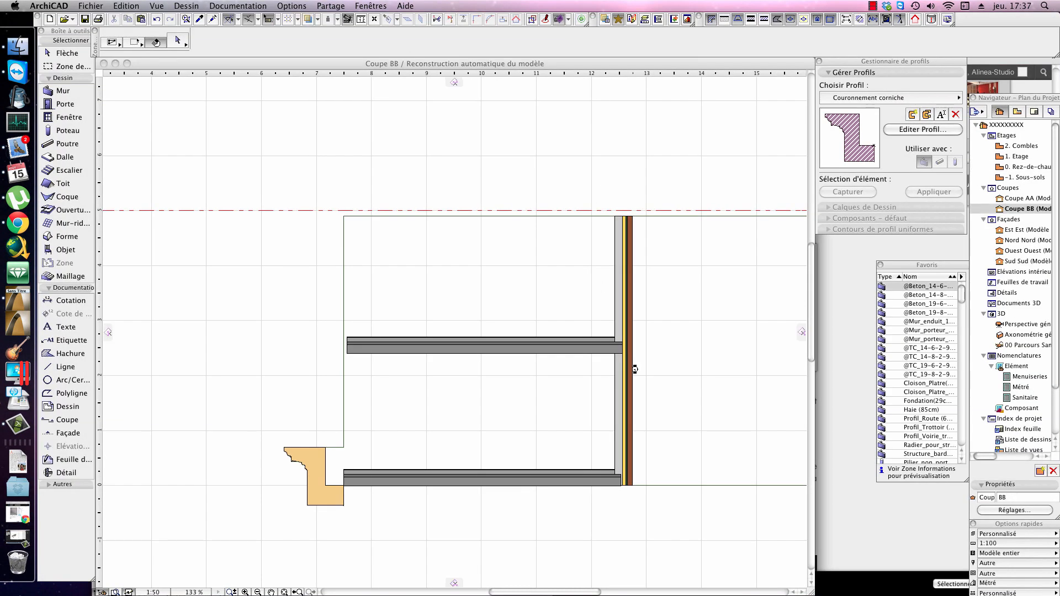
{"action": "key", "text": "F2"}
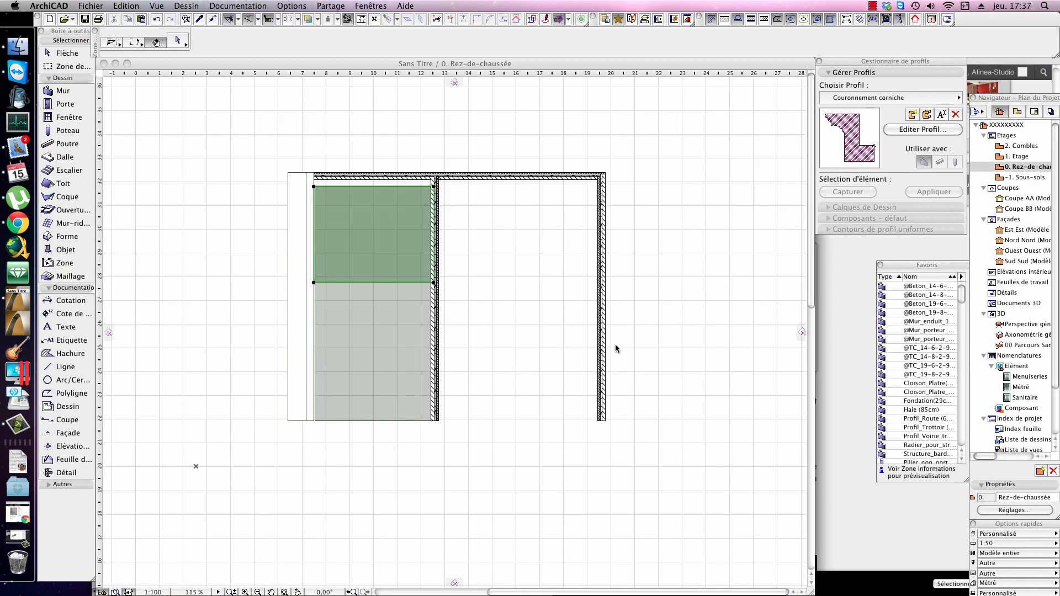
{"action": "key", "text": "F3"}
{"action": "left_click", "coordinate": [583, 197]}
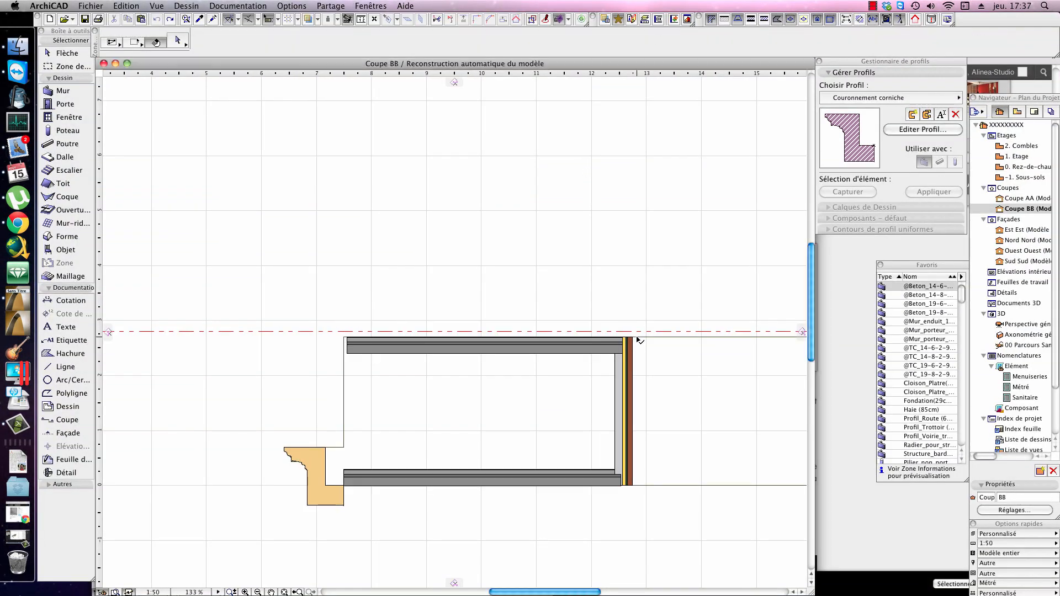
Step: Change the upper slab's home storey (Etage d'implantation) to 1. Etage in its slab settings
{"action": "left_click", "coordinate": [618, 348]}
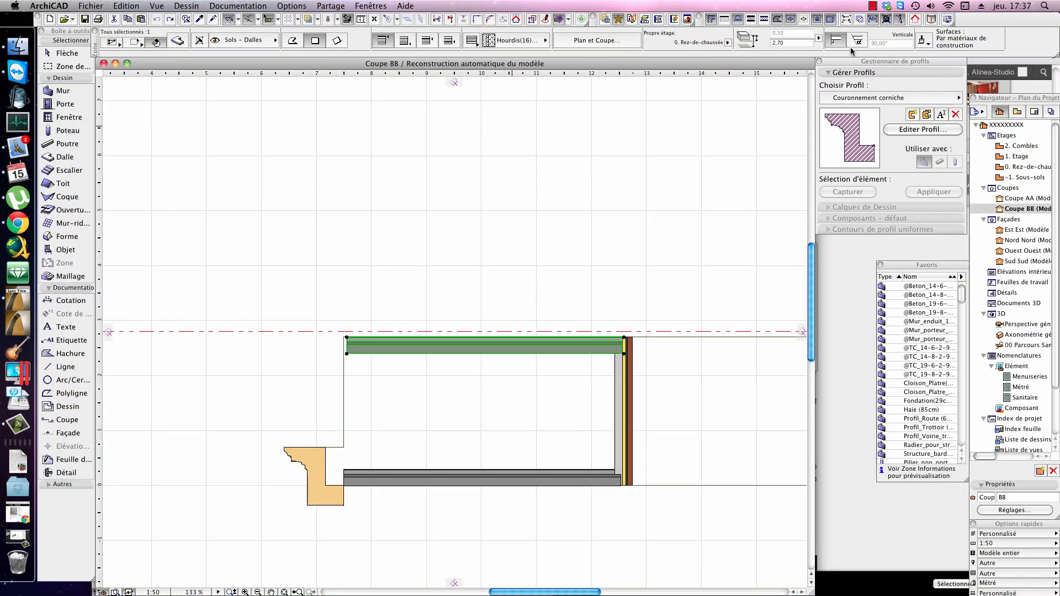
{"action": "scroll", "coordinate": [869, 45], "scroll_direction": "down", "scroll_amount": 5}
{"action": "scroll", "coordinate": [869, 45], "scroll_direction": "up", "scroll_amount": 4}
{"action": "scroll", "coordinate": [737, 44], "scroll_direction": "up", "scroll_amount": 4}
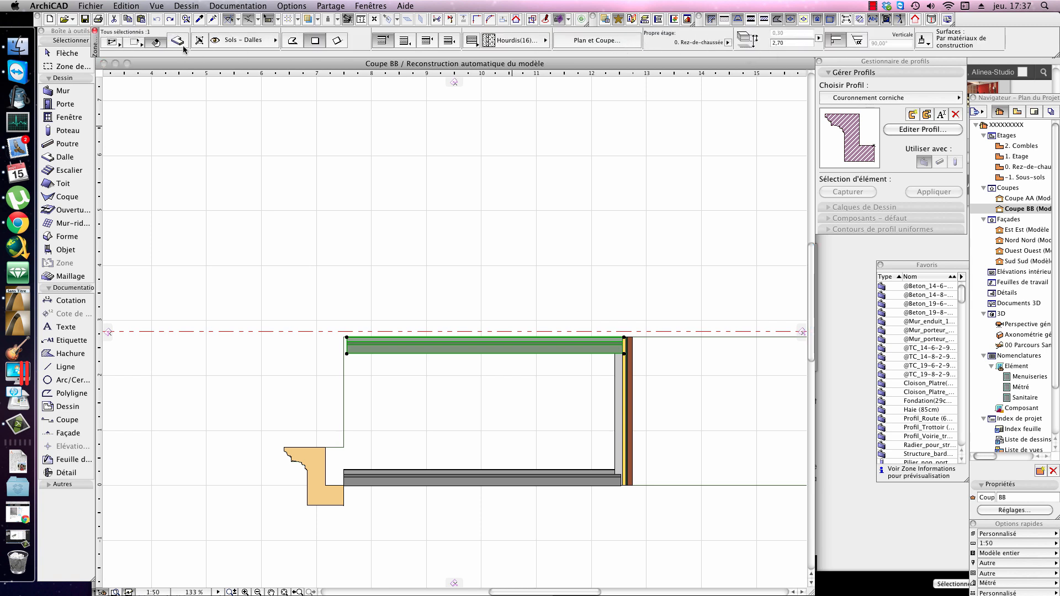
{"action": "left_click", "coordinate": [178, 41]}
{"action": "left_click", "coordinate": [496, 157]}
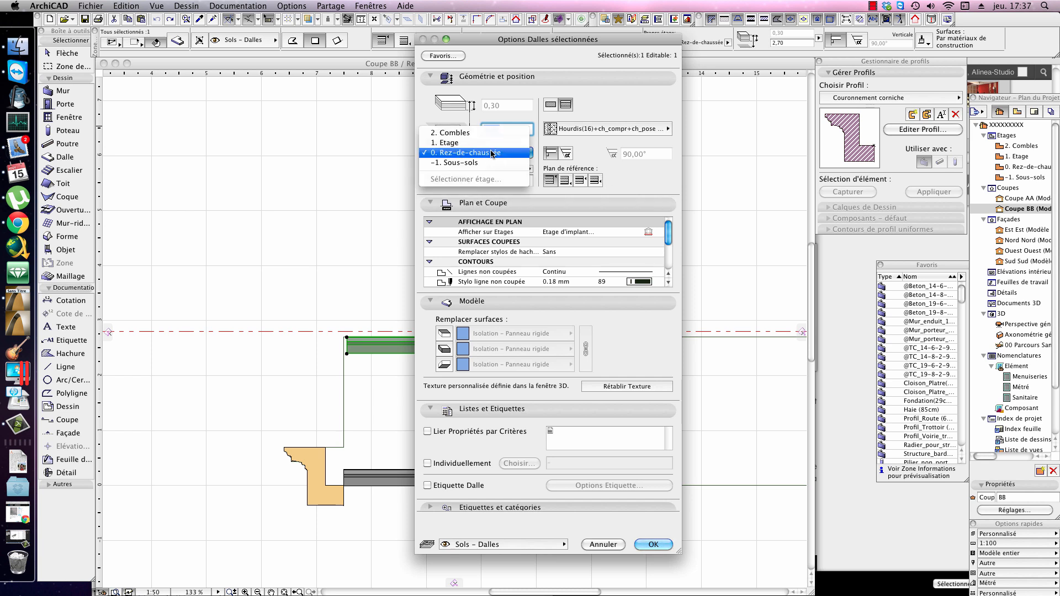
{"action": "left_click", "coordinate": [491, 152]}
{"action": "left_click", "coordinate": [479, 152]}
{"action": "left_click", "coordinate": [449, 143]}
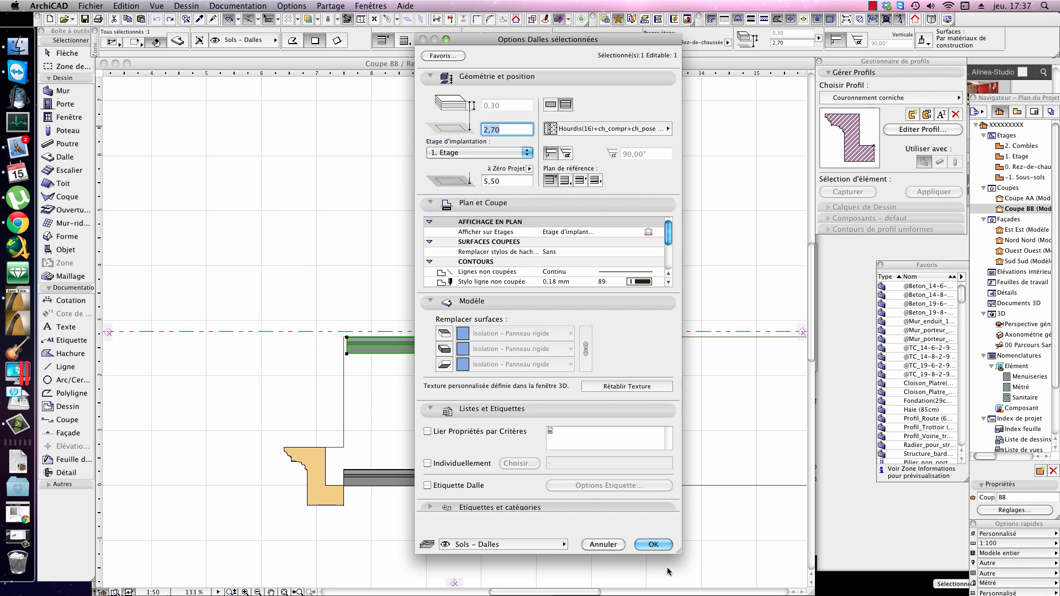
{"action": "left_click", "coordinate": [653, 545]}
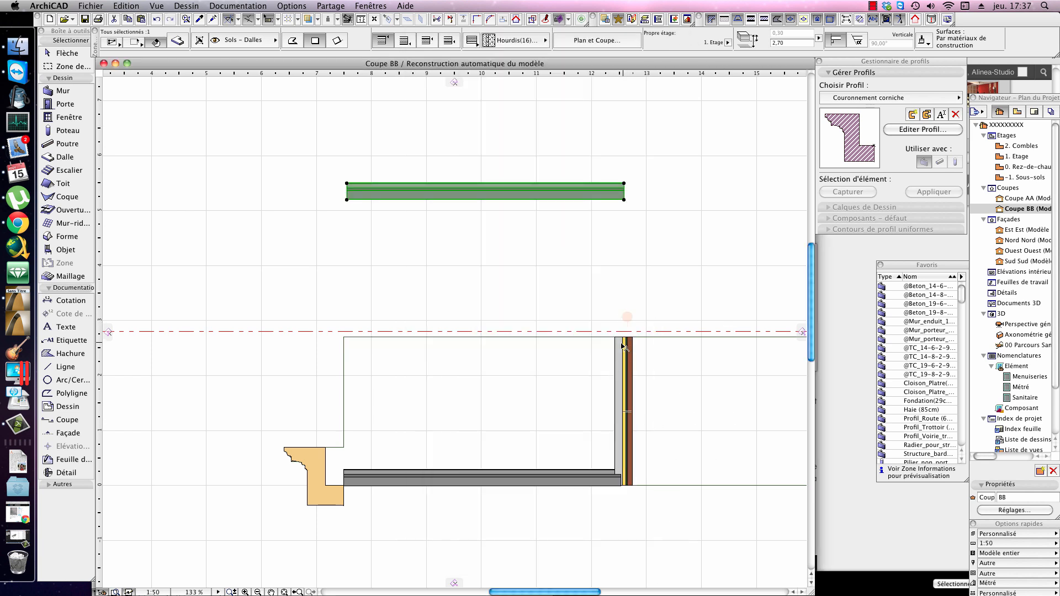
Step: Set the upper slab's offset from its home storey to 0
{"action": "left_click", "coordinate": [800, 42]}
{"action": "type", "text": "0"}
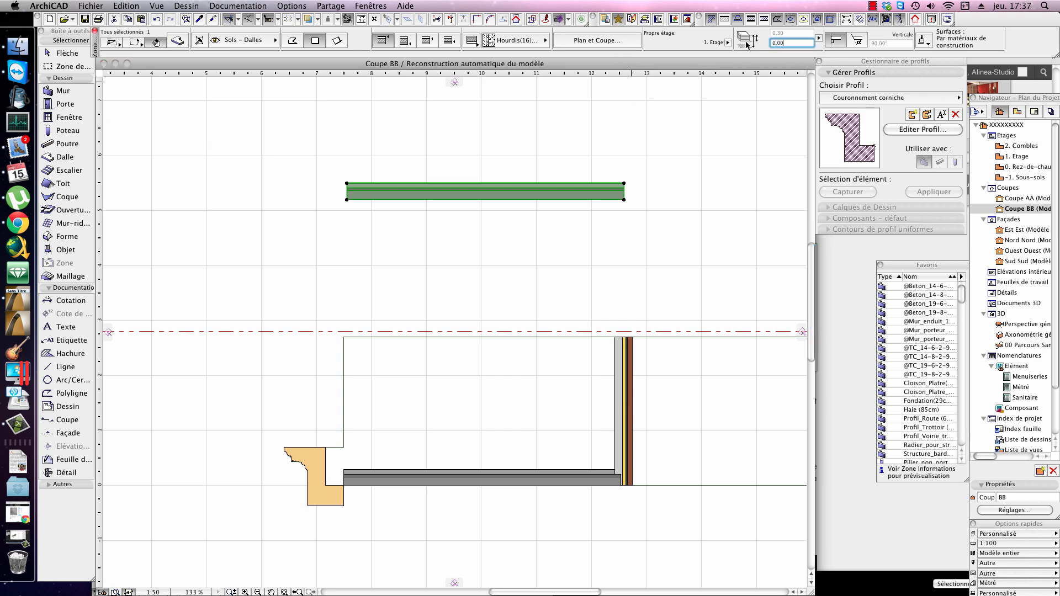
{"action": "key", "text": "Return"}
Step: Select the two walls in the section and set their top offset from 1. Etage to 0, then clear the selection
{"action": "scroll", "coordinate": [630, 356], "scroll_direction": "up", "scroll_amount": 3}
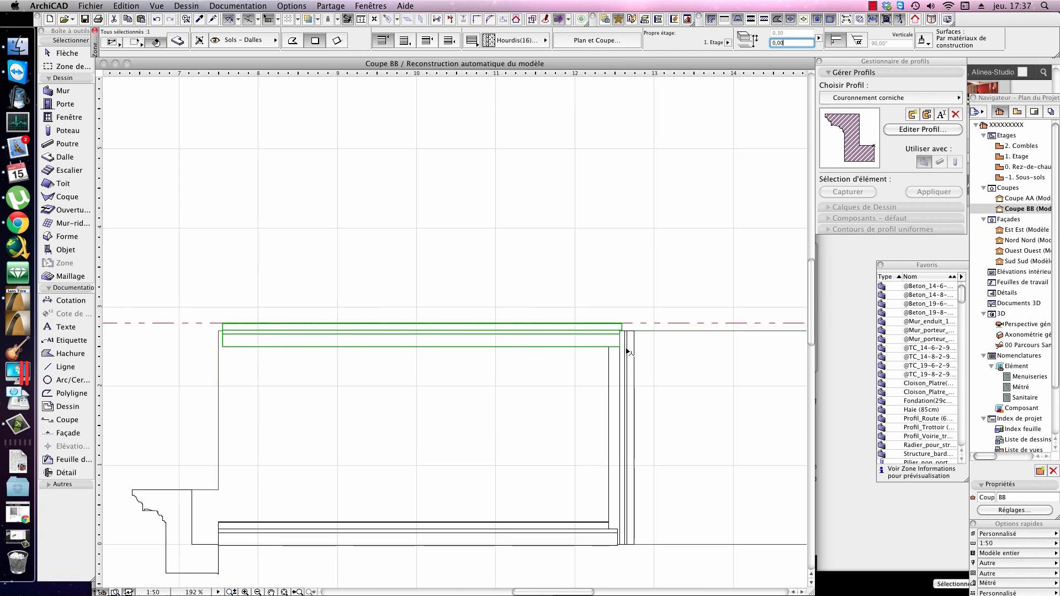
{"action": "left_click", "coordinate": [631, 348]}
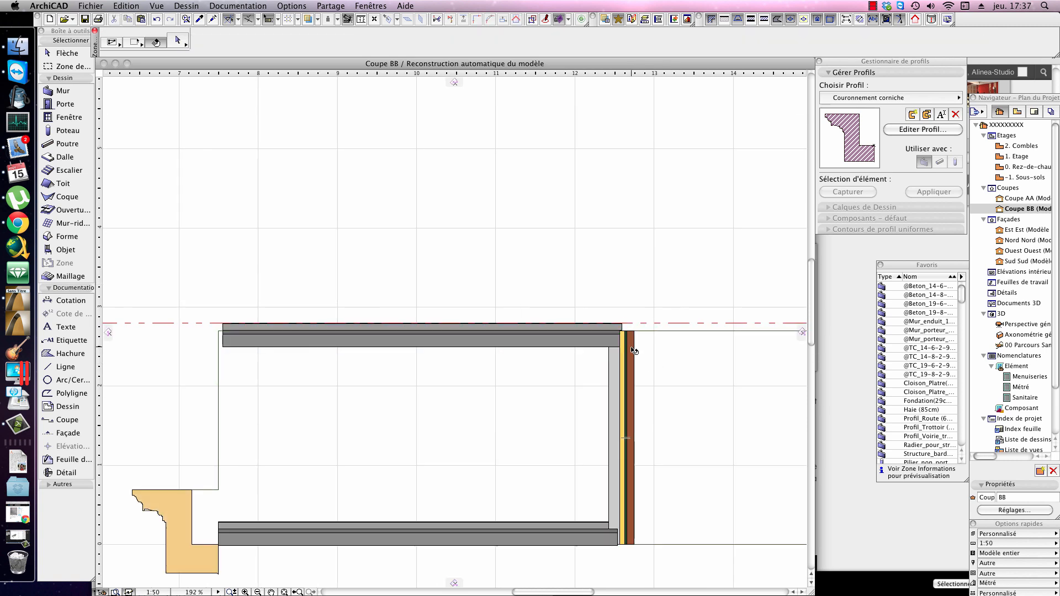
{"action": "left_click", "coordinate": [661, 333], "text": "shift"}
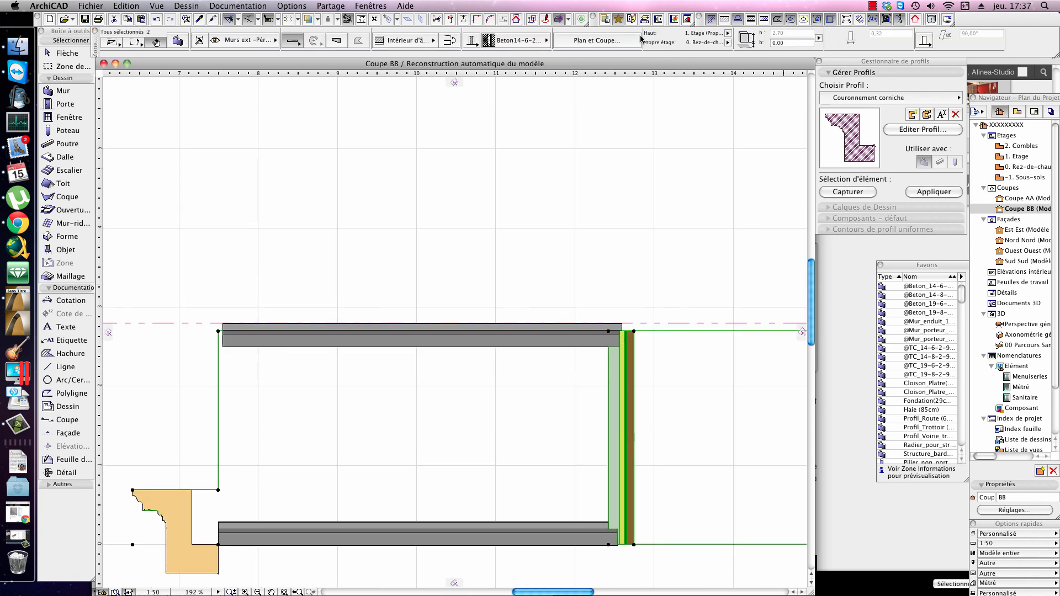
{"action": "left_click", "coordinate": [178, 40]}
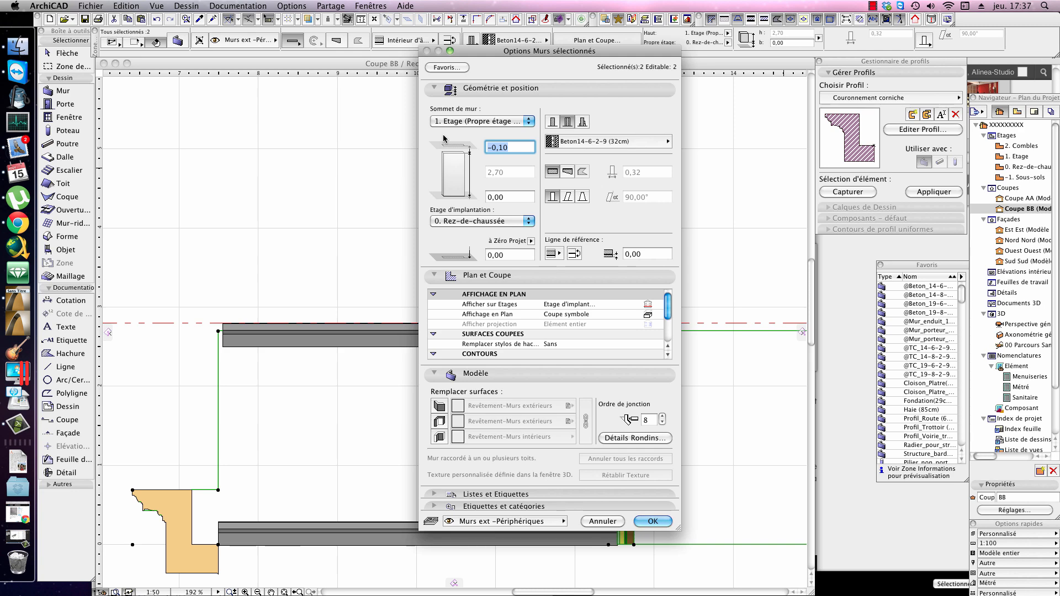
{"action": "type", "text": "0"}
{"action": "key", "text": "Return"}
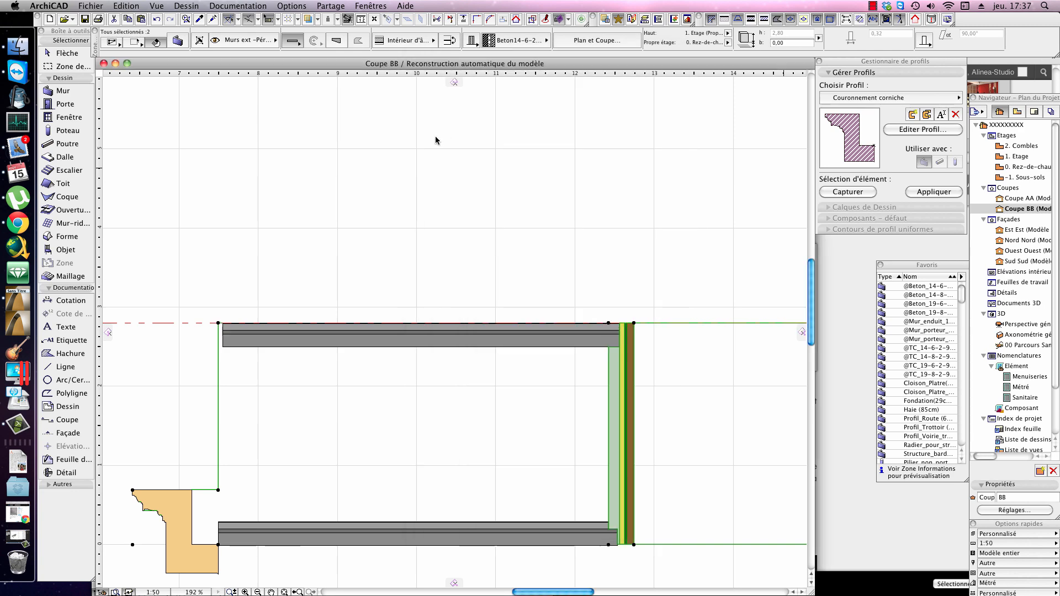
{"action": "left_click", "coordinate": [638, 345]}
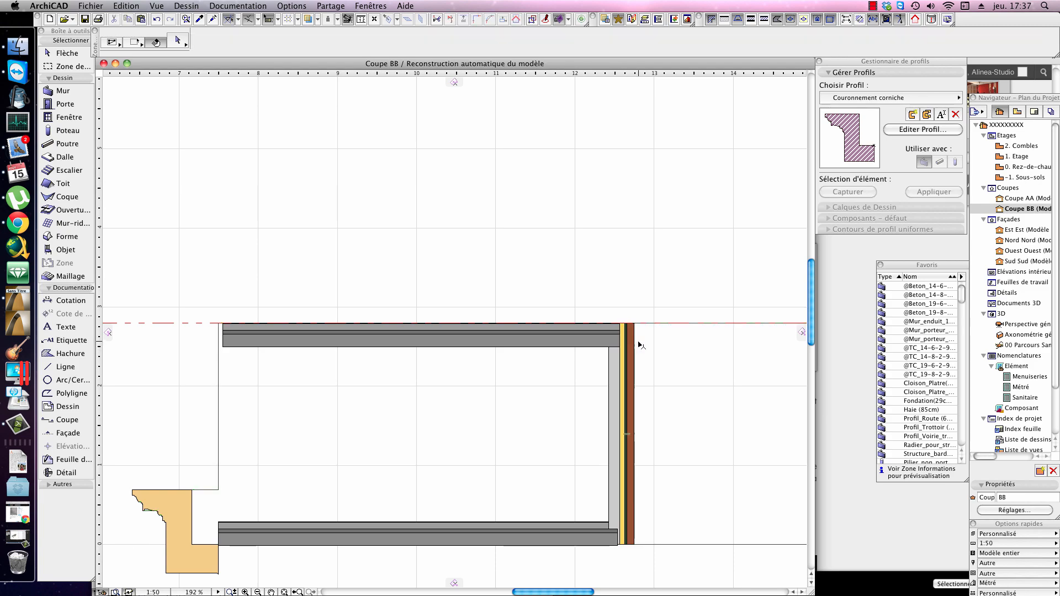
{"action": "left_click", "coordinate": [614, 327]}
{"action": "key", "text": "Escape"}
Step: Go back to the ground-floor plan and set the Rez-de-chaussée storey height to 1 m in the storey settings
{"action": "key", "text": "F9"}
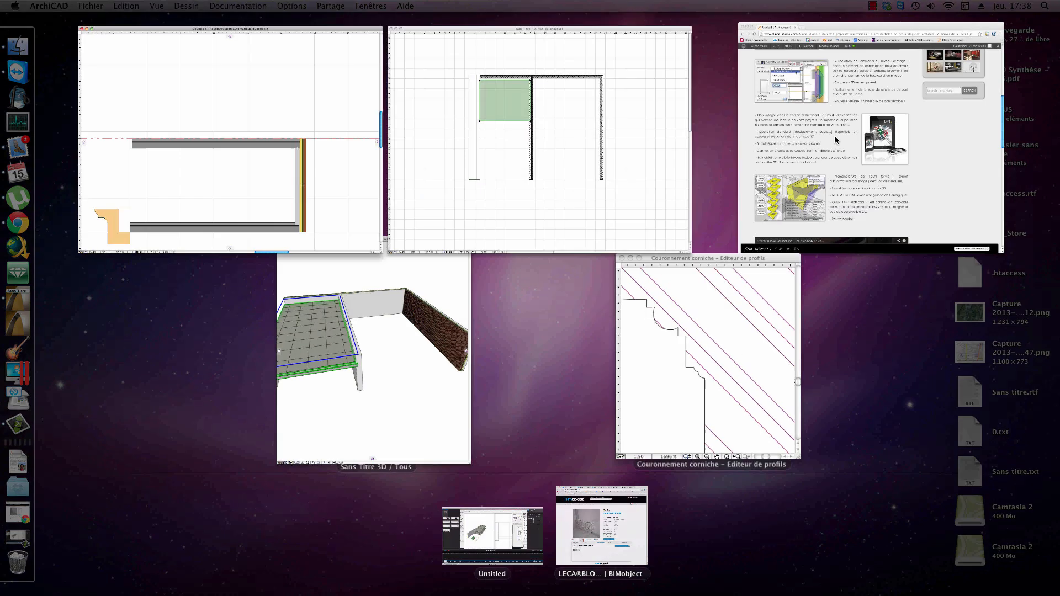
{"action": "left_click", "coordinate": [511, 195]}
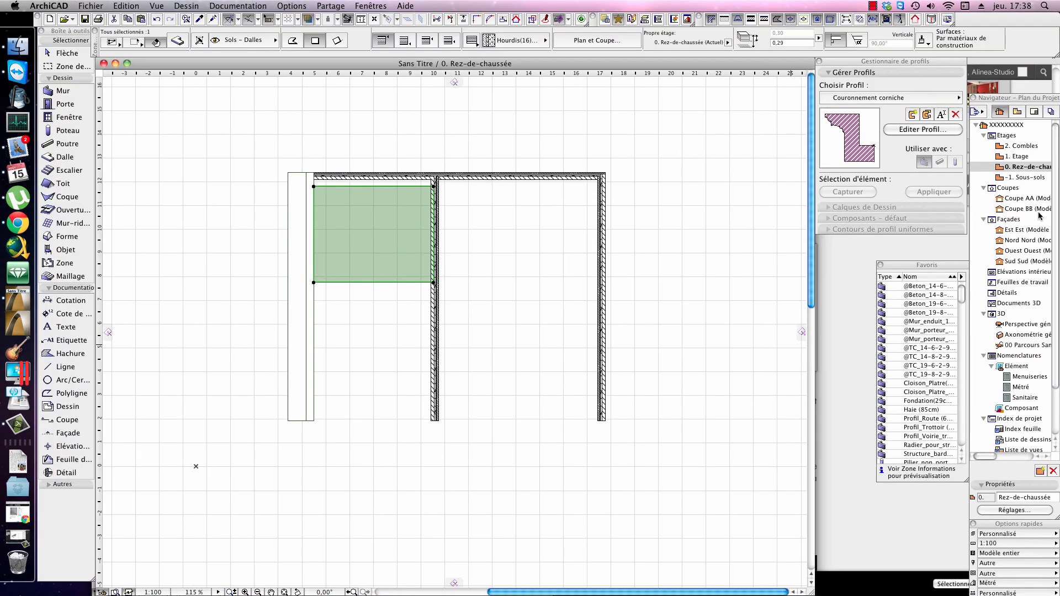
{"action": "left_click", "coordinate": [1039, 216]}
{"action": "left_click", "coordinate": [1026, 512]}
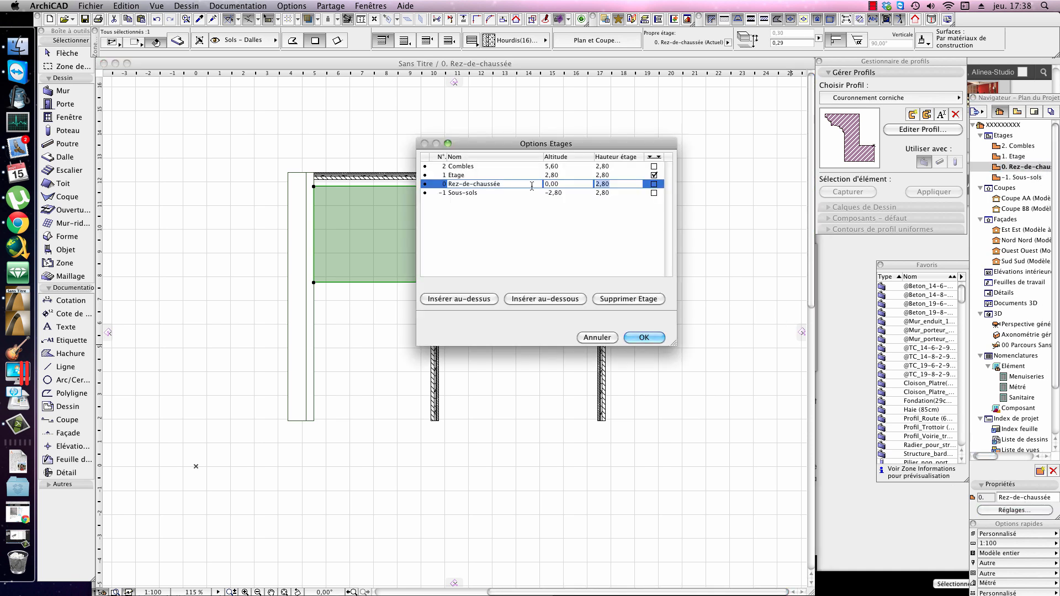
{"action": "type", "text": "12"}
{"action": "key", "text": "Return"}
Step: Return to section Coupe BB and examine the upper slab and the outer wall's top corner against the storey level
{"action": "key", "text": "F3"}
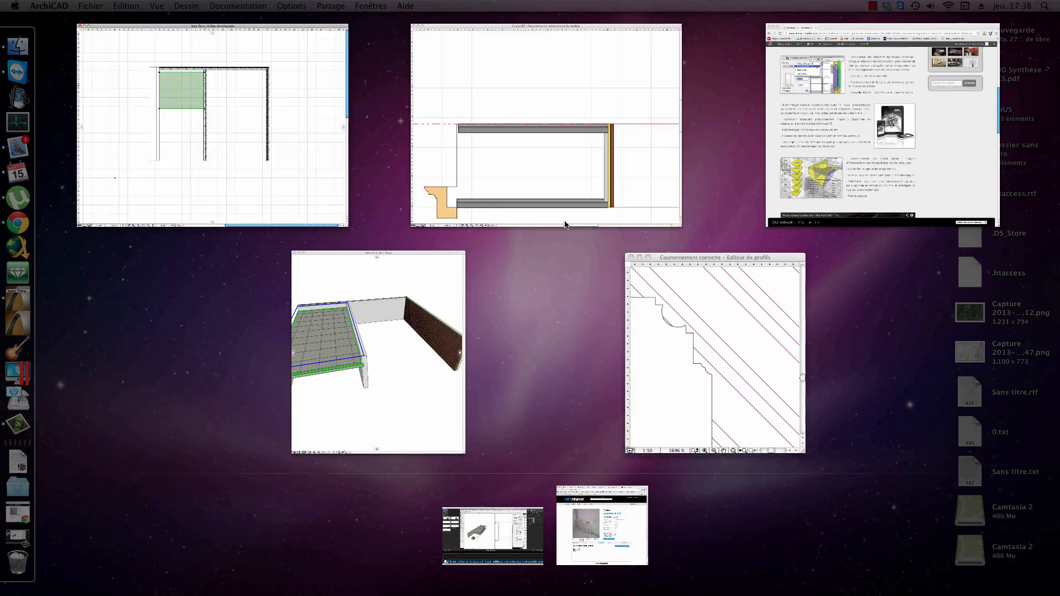
{"action": "left_click", "coordinate": [566, 224]}
{"action": "middle_click_drag", "start_coordinate": [628, 552], "coordinate": [640, 461]}
{"action": "scroll", "coordinate": [628, 427], "scroll_direction": "up", "scroll_amount": 2}
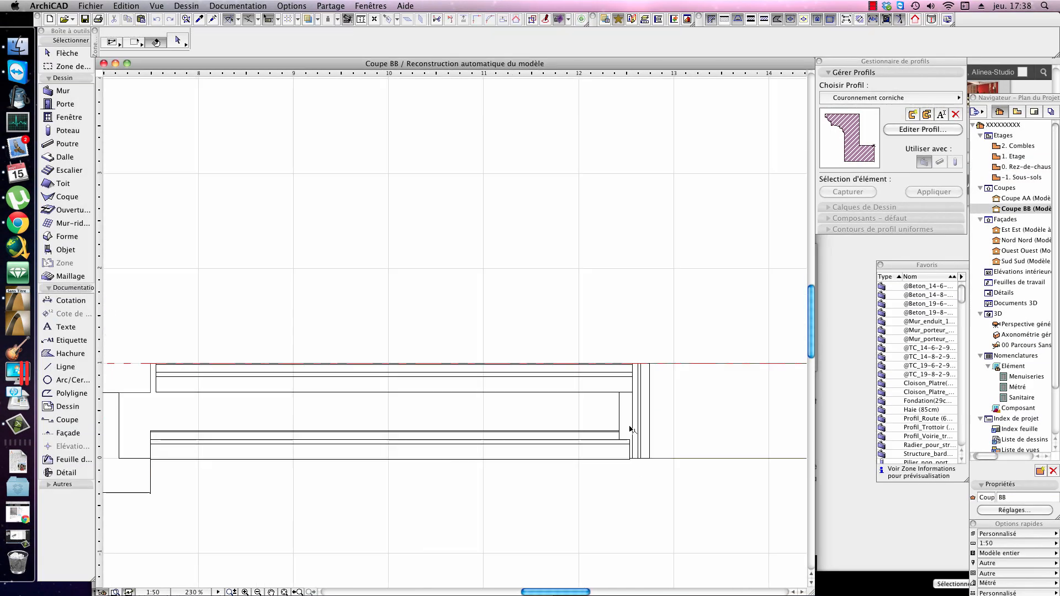
{"action": "left_click", "coordinate": [584, 385]}
{"action": "key", "text": "Escape"}
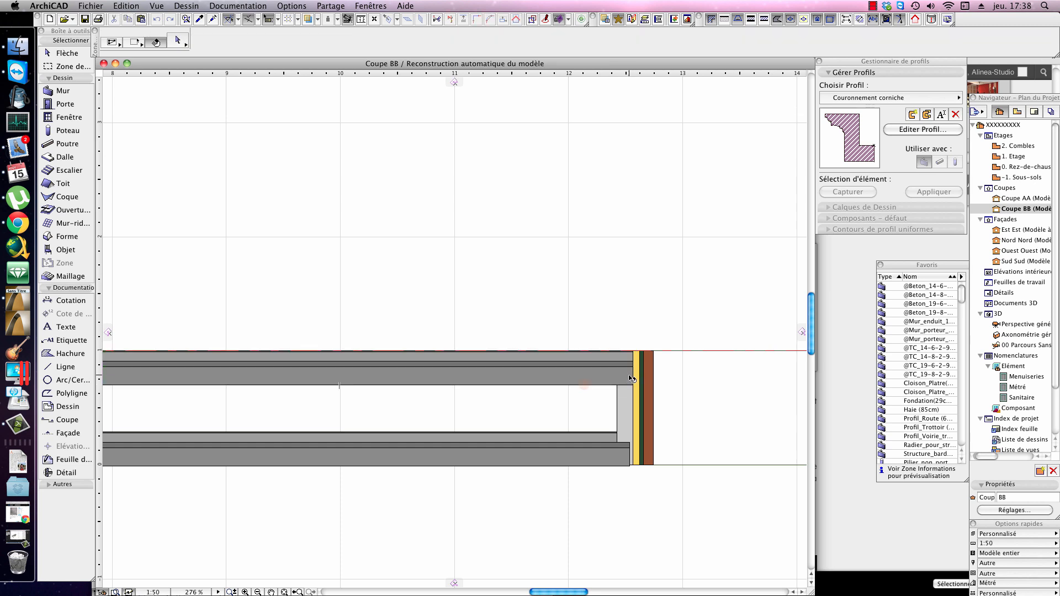
{"action": "left_click", "coordinate": [584, 385]}
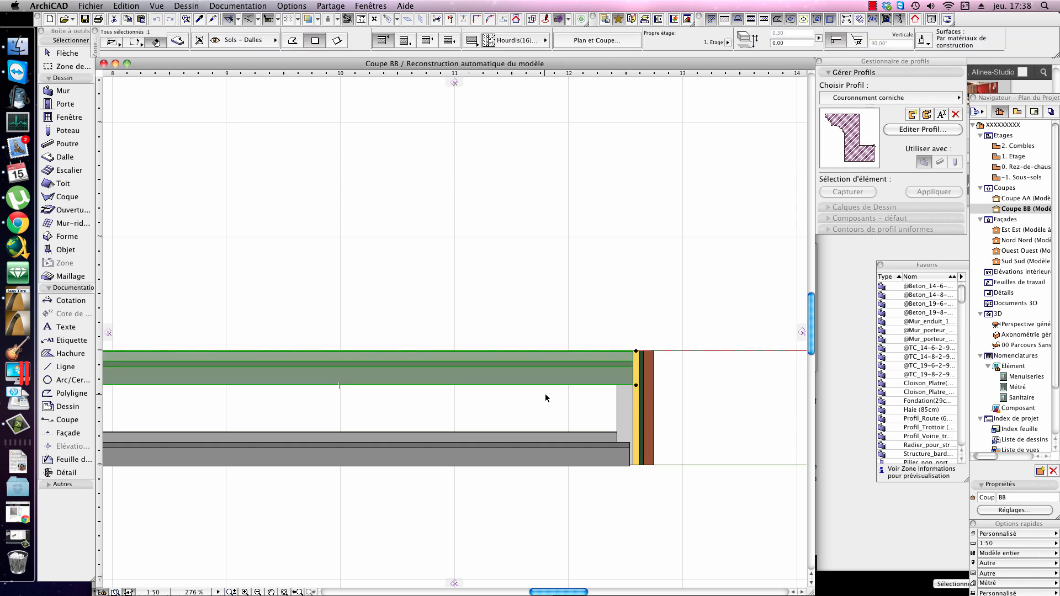
{"action": "left_click", "coordinate": [657, 385]}
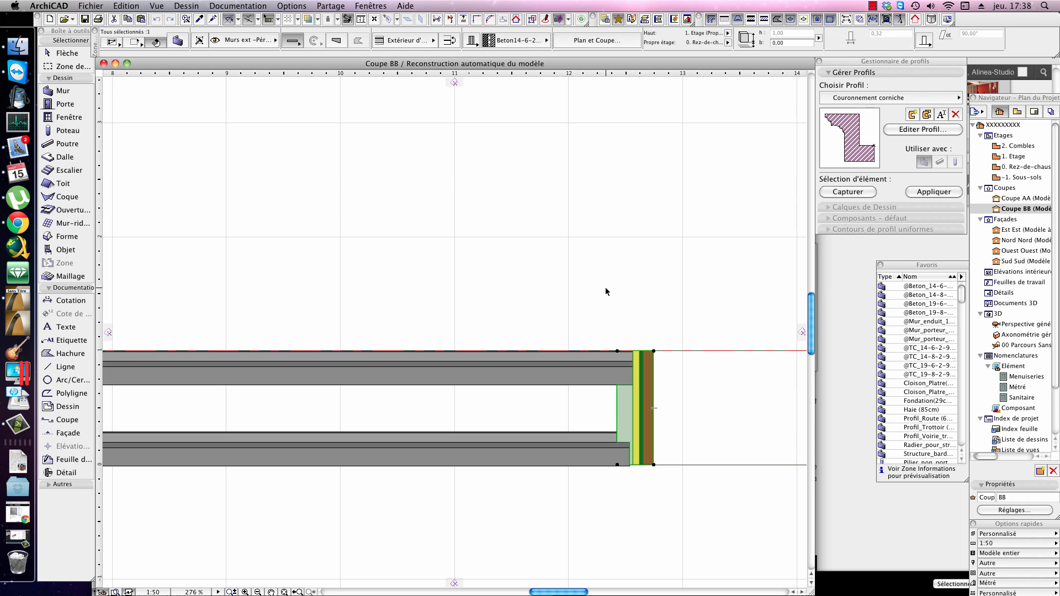
{"action": "left_click", "coordinate": [618, 351]}
{"action": "key", "text": "Escape"}
{"action": "key", "text": "F3"}
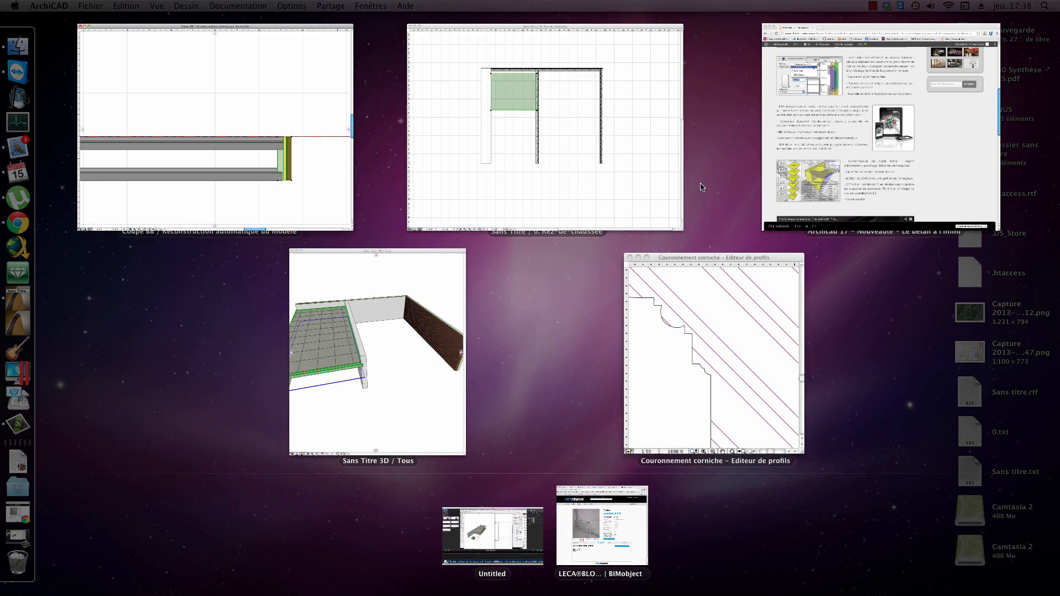
{"action": "left_click", "coordinate": [329, 194]}
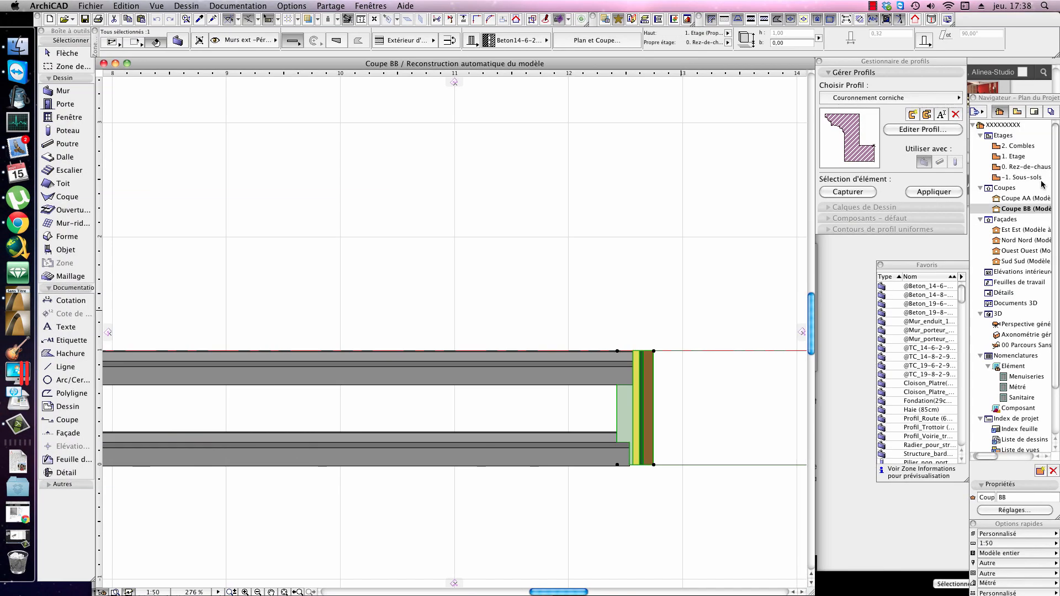
{"action": "left_click", "coordinate": [1036, 168]}
{"action": "left_click", "coordinate": [1016, 510]}
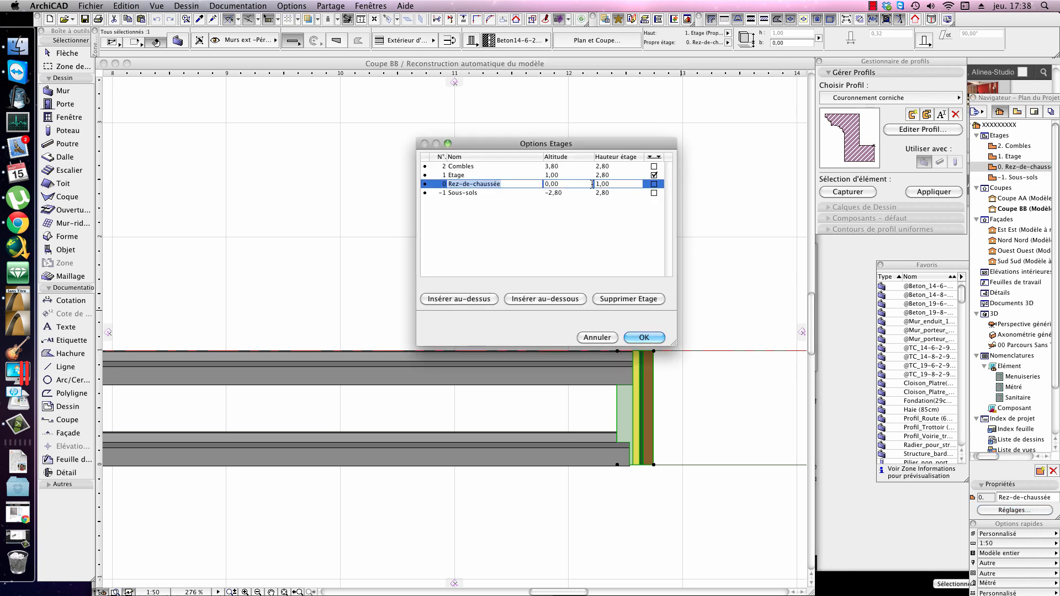
{"action": "left_click", "coordinate": [563, 185]}
{"action": "double_click", "coordinate": [562, 184]}
{"action": "key", "text": "Escape"}
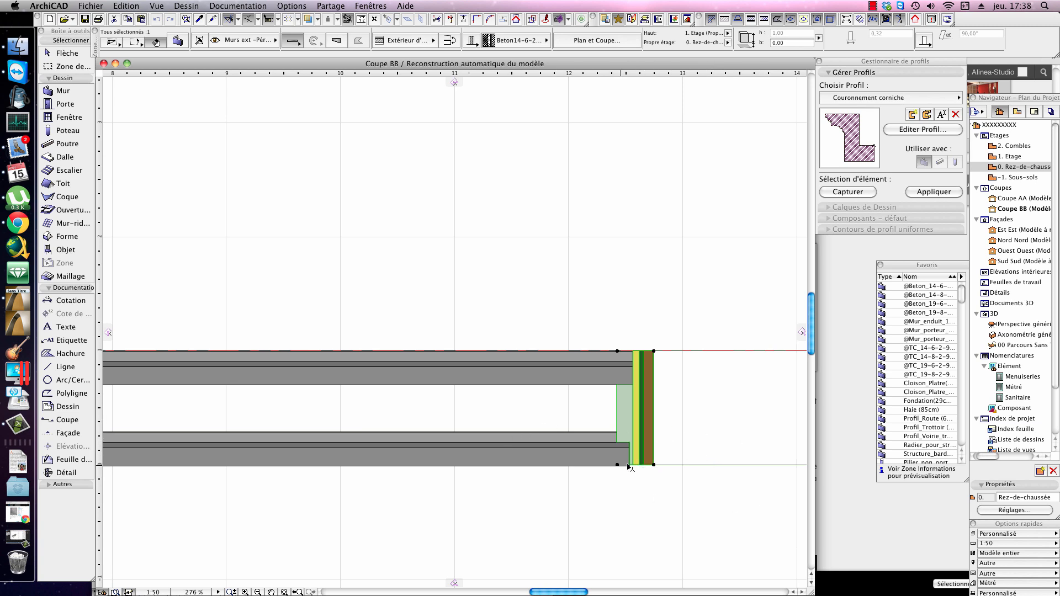
Step: Stretch the base of the selected outer wall down to the -1. Sous-sols level, giving a wall height of 3.80 m
{"action": "left_click", "coordinate": [617, 465]}
{"action": "middle_click_drag", "start_coordinate": [630, 355], "coordinate": [618, 239]}
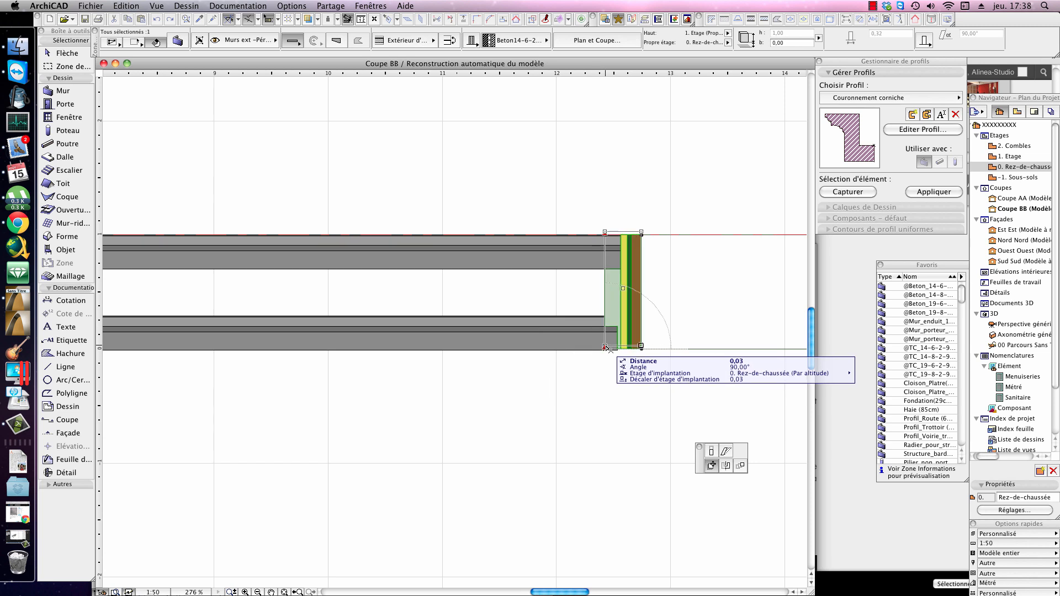
{"action": "scroll", "coordinate": [599, 365], "scroll_direction": "down", "scroll_amount": 3}
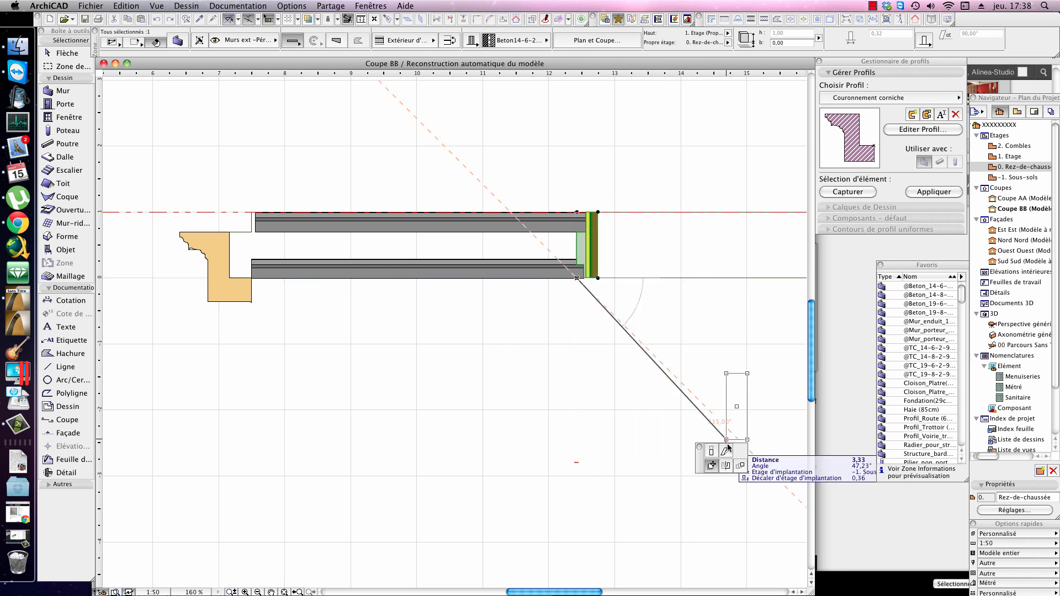
{"action": "left_click", "coordinate": [713, 451]}
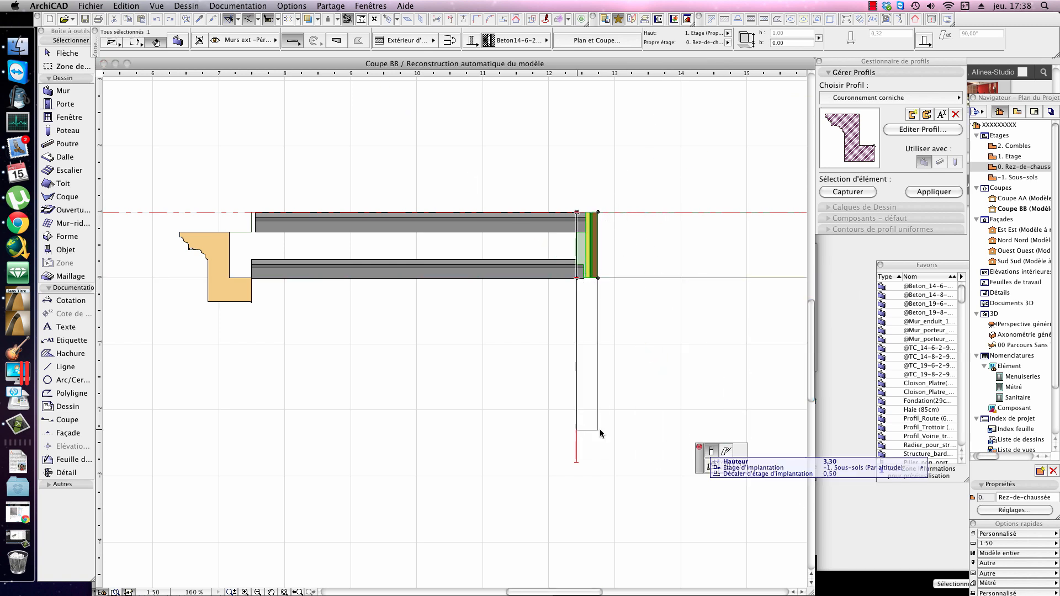
{"action": "left_click", "coordinate": [576, 462]}
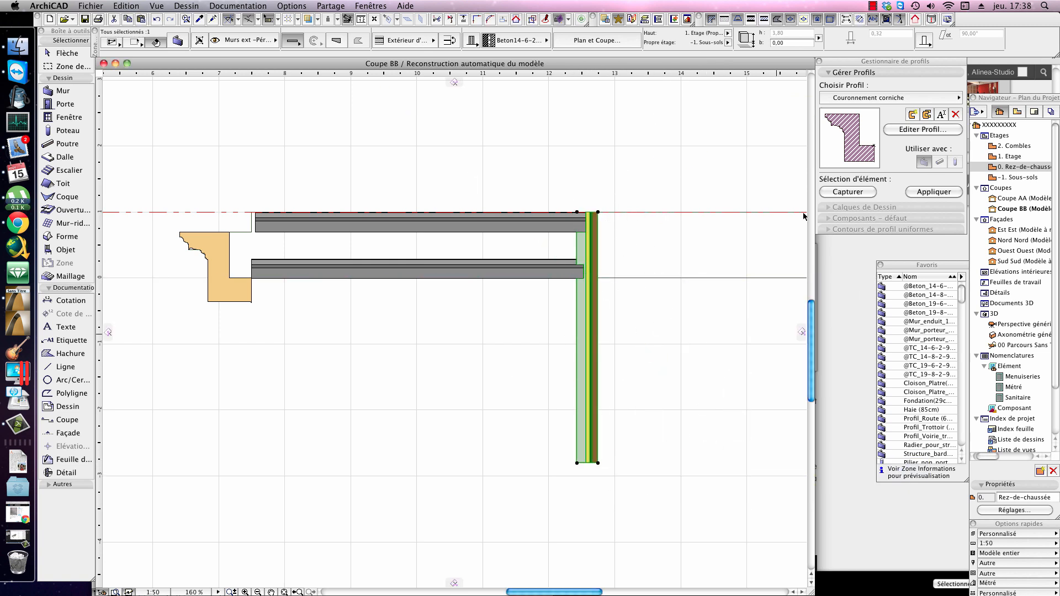
Step: Review the outer wall's home storey options, keep -1. Sous-sols, and clear the selection
{"action": "left_click", "coordinate": [729, 42]}
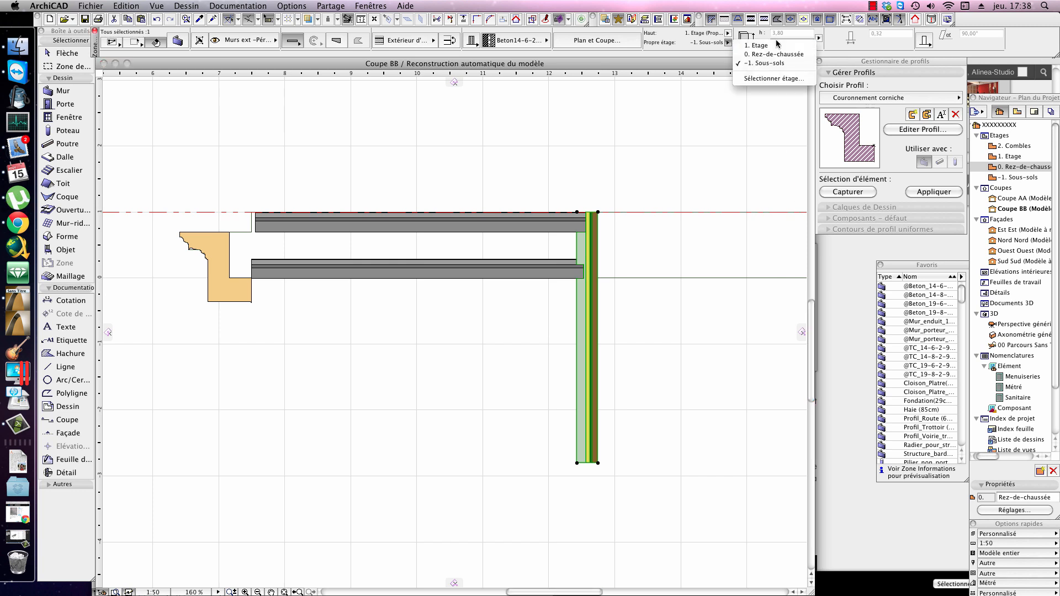
{"action": "left_click", "coordinate": [657, 45]}
{"action": "left_click", "coordinate": [729, 43]}
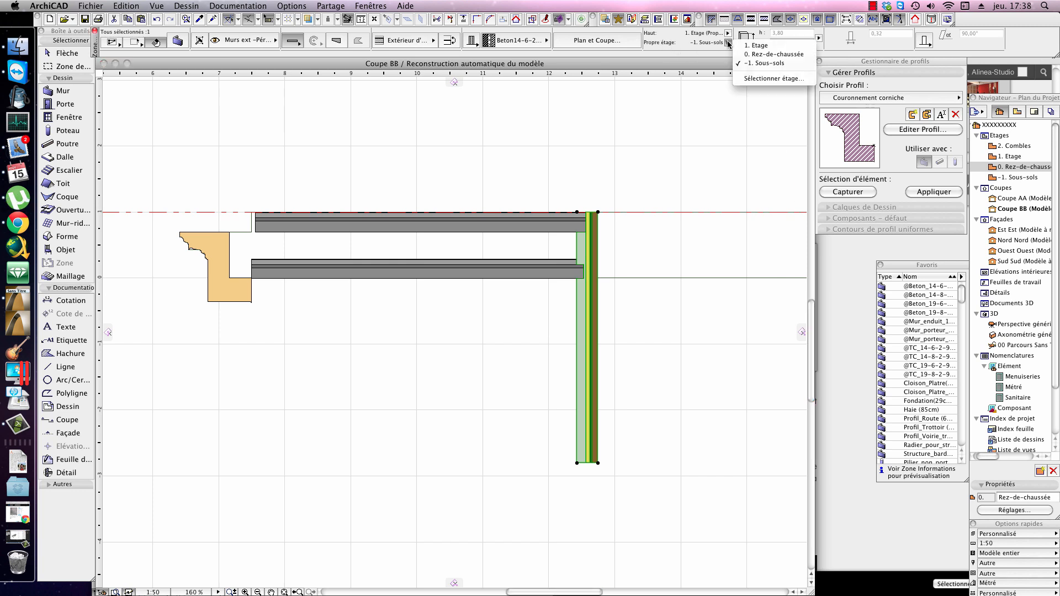
{"action": "left_click", "coordinate": [785, 65]}
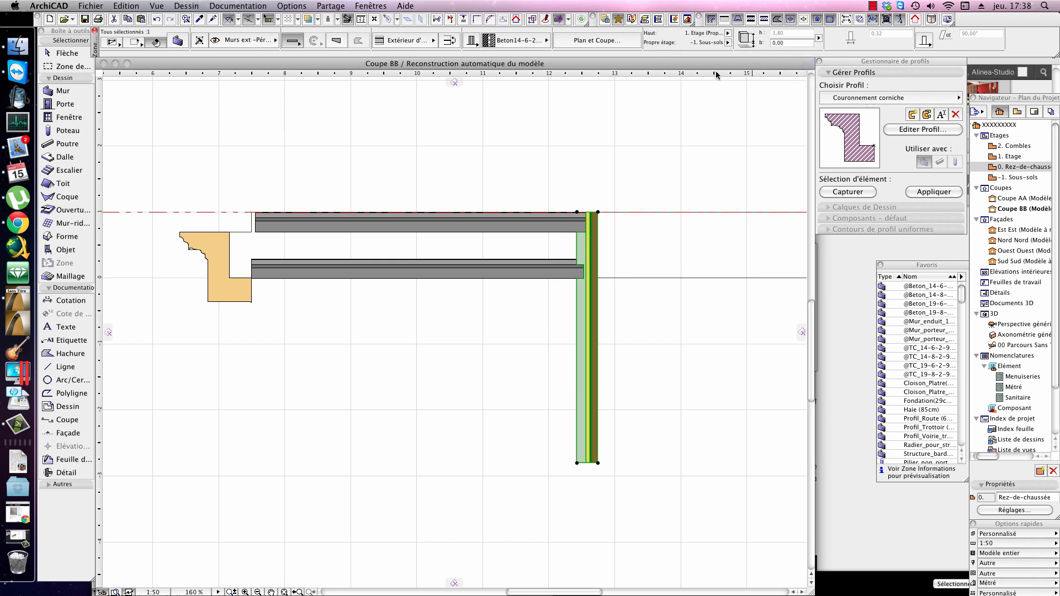
{"action": "left_click", "coordinate": [579, 463]}
{"action": "key", "text": "Escape"}
{"action": "key", "text": "Escape"}
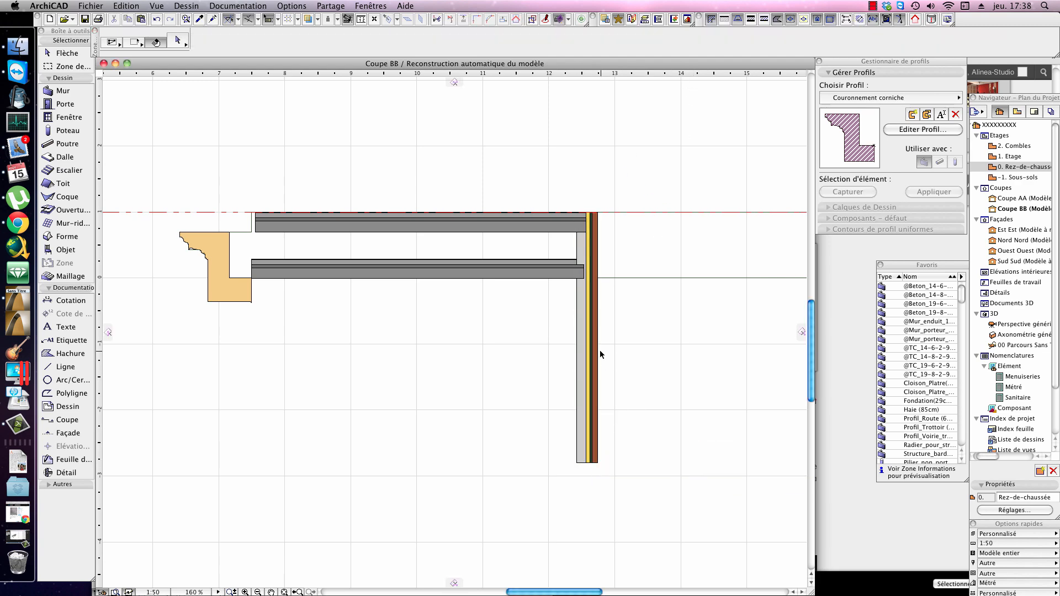
Step: Return to the ground-floor plan and set the Sous-sols storey height to 5 m in the storey settings
{"action": "key", "text": "F9"}
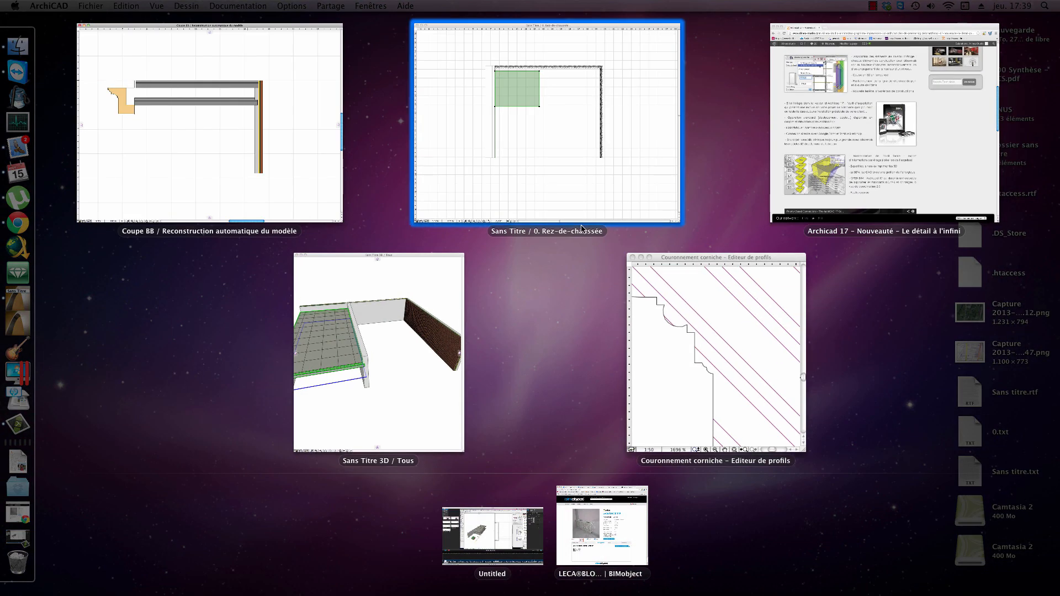
{"action": "left_click", "coordinate": [608, 193]}
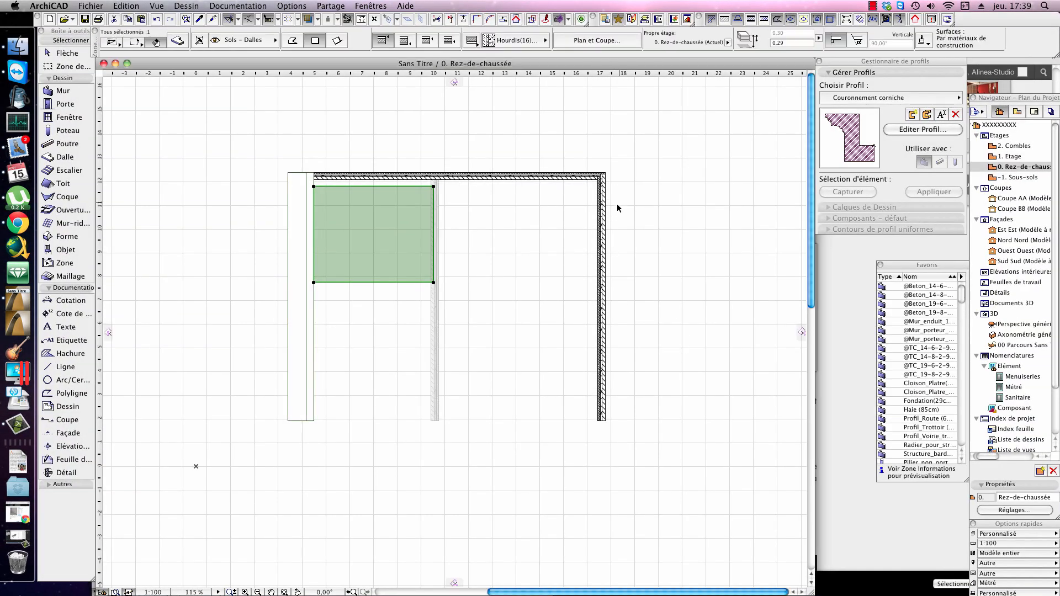
{"action": "left_click", "coordinate": [1013, 511]}
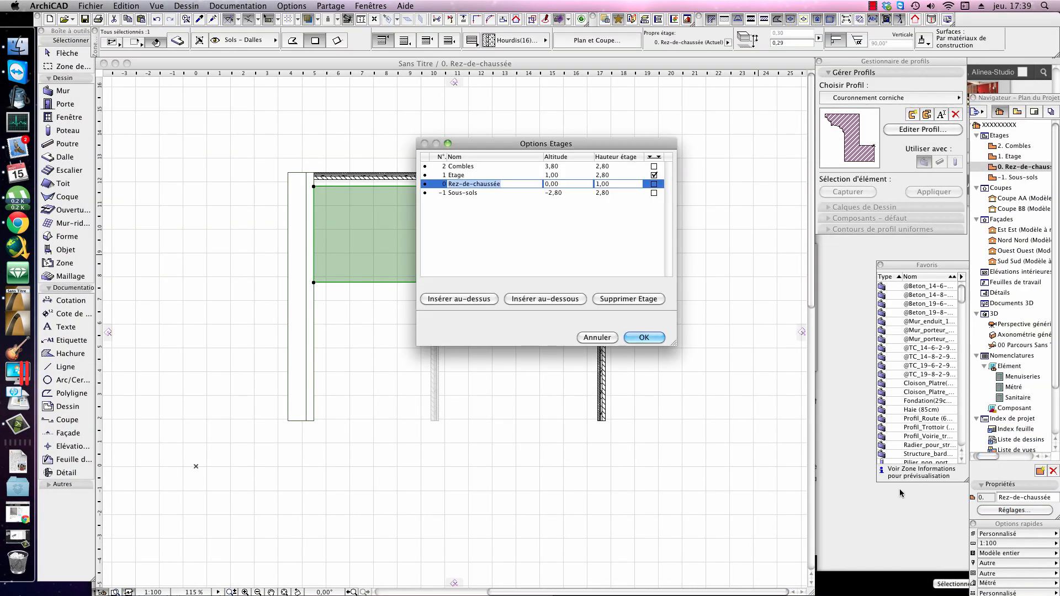
{"action": "left_click", "coordinate": [603, 193]}
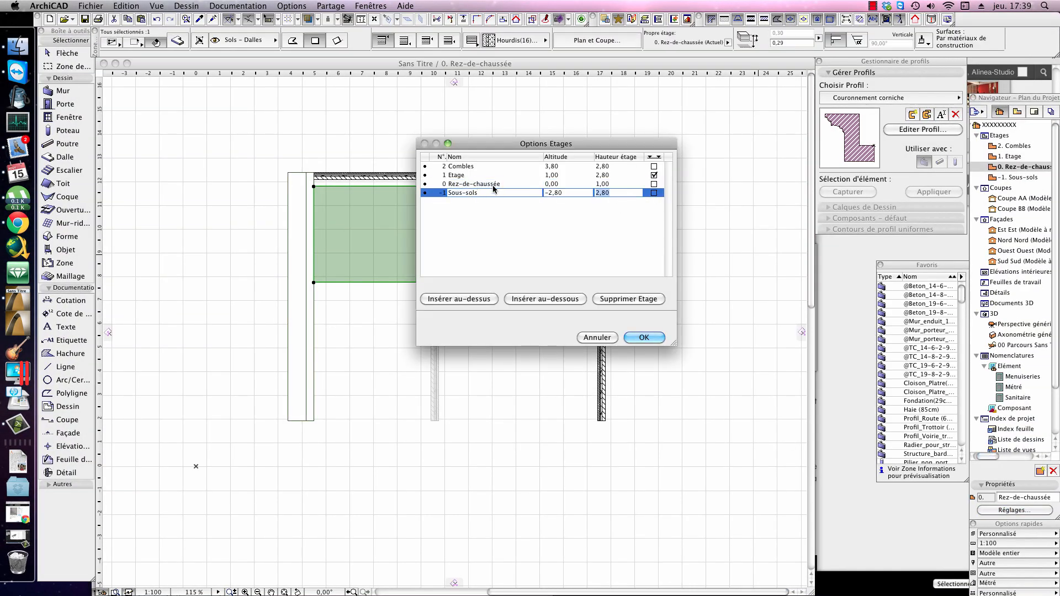
{"action": "key", "text": "Return"}
Step: Return to section Coupe BB and examine the outer wall's base against the basement level
{"action": "key", "text": "F3"}
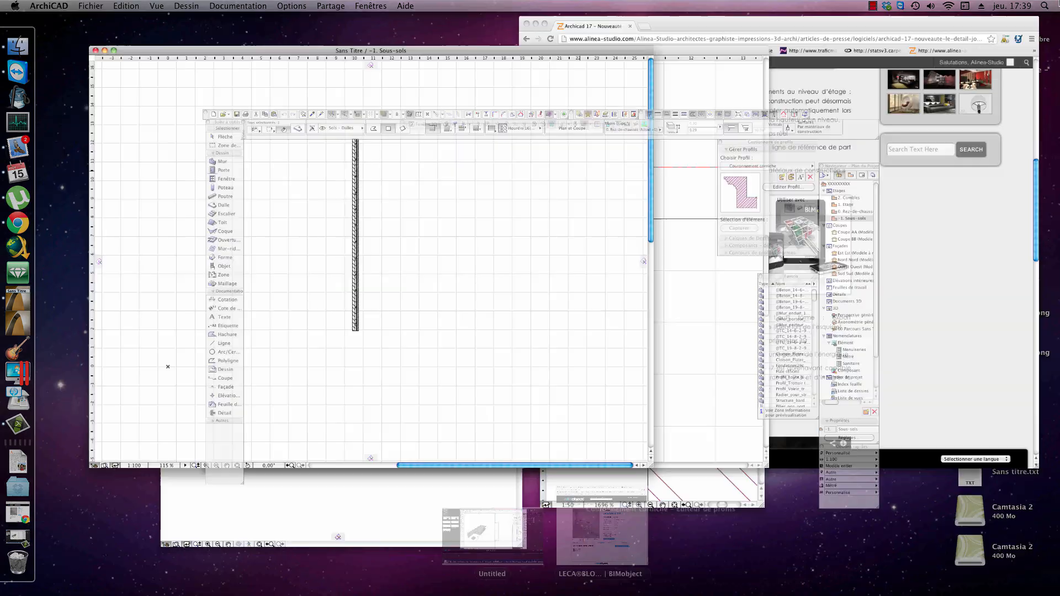
{"action": "left_click", "coordinate": [605, 147]}
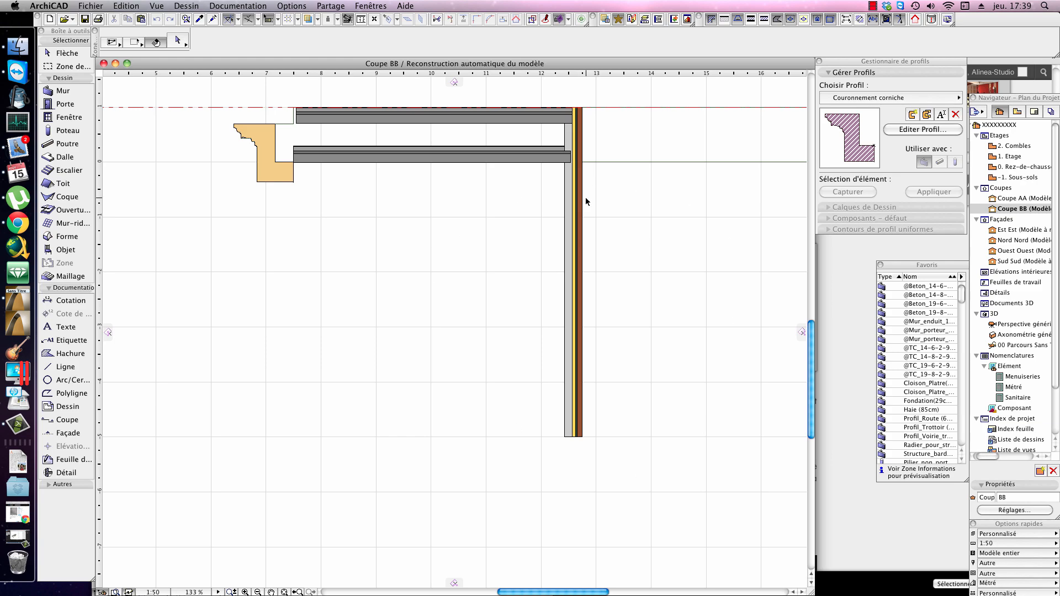
{"action": "scroll", "coordinate": [585, 197], "scroll_direction": "down", "scroll_amount": 3}
Step: Switch to the 3D perspective and examine the slab, walls and cornice from several sides, including the brick wall's element information
{"action": "key", "text": "F3"}
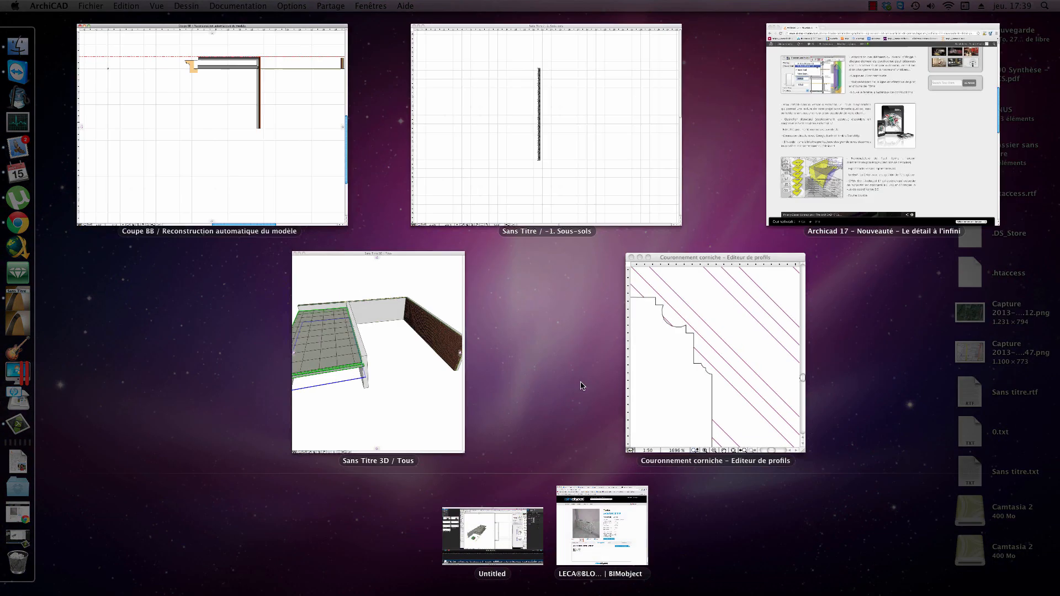
{"action": "left_click", "coordinate": [411, 362]}
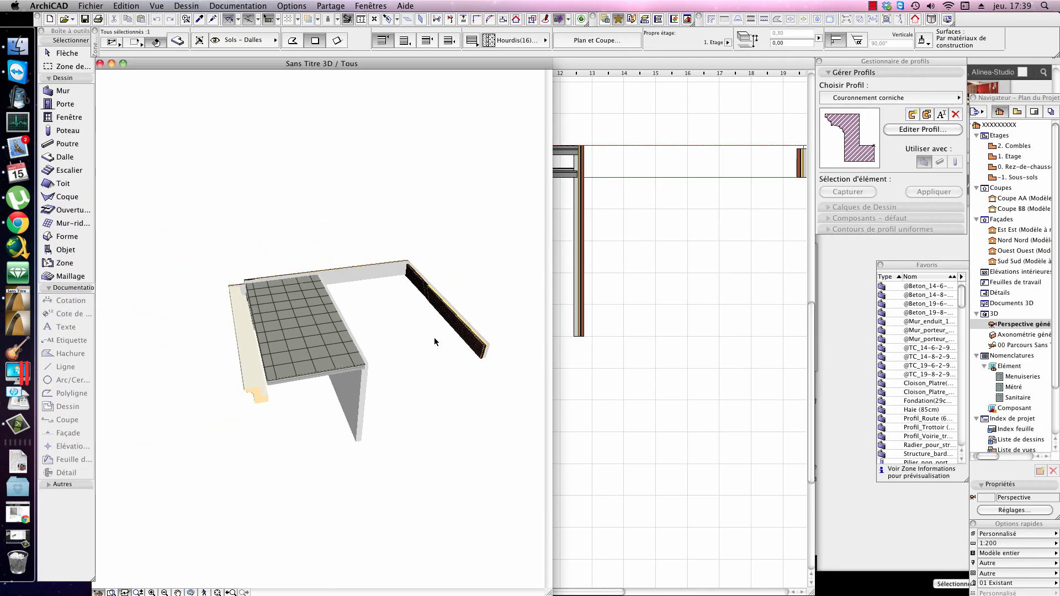
{"action": "middle_click_drag", "start_coordinate": [400, 400], "coordinate": [460, 374], "text": "shift"}
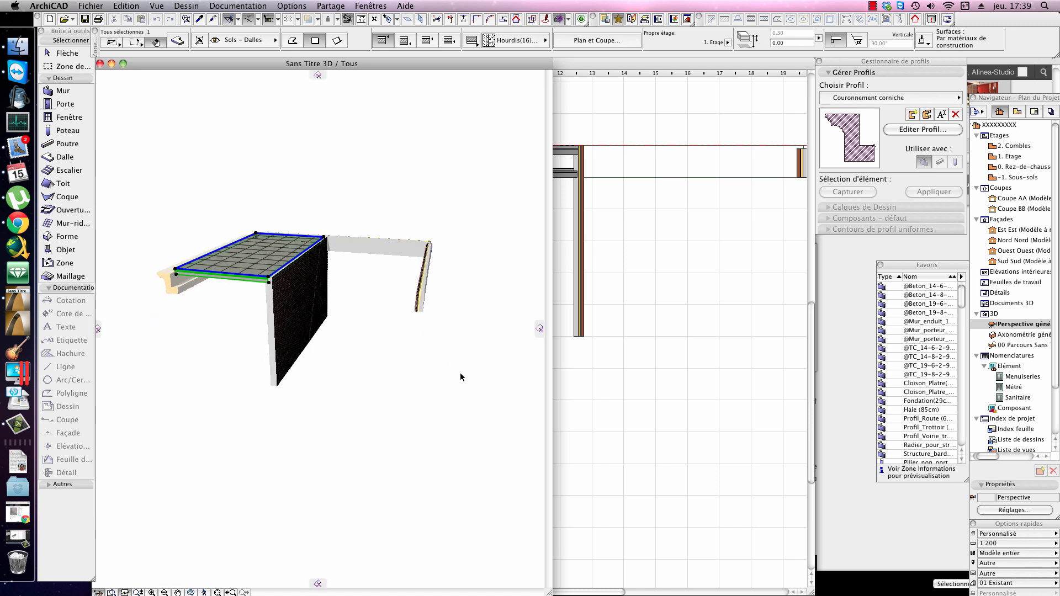
{"action": "middle_click_drag", "start_coordinate": [424, 322], "coordinate": [338, 332], "text": "shift"}
{"action": "scroll", "coordinate": [440, 309], "scroll_direction": "up", "scroll_amount": 2}
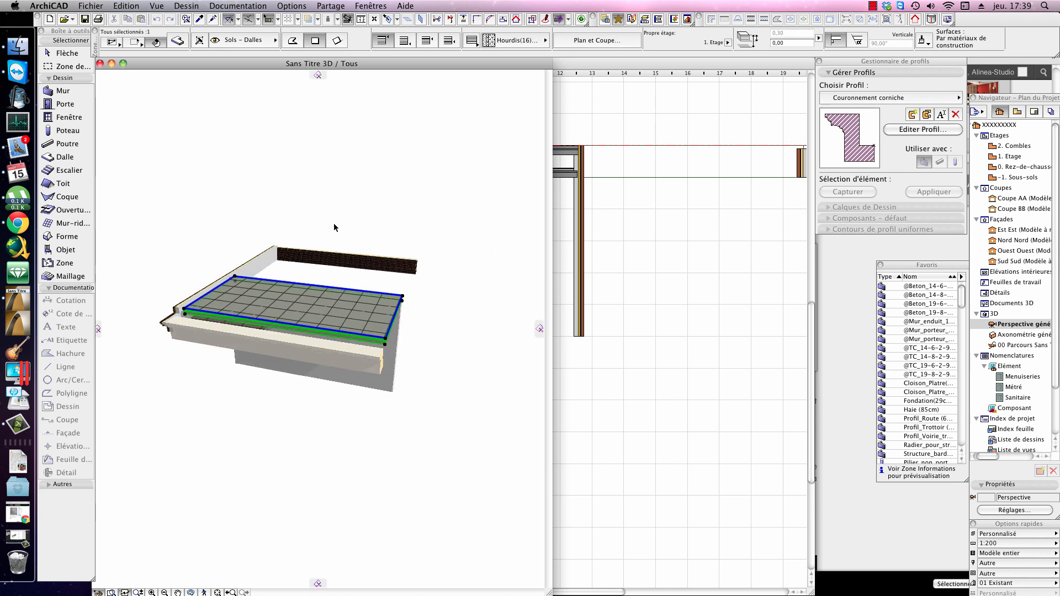
{"action": "scroll", "coordinate": [438, 369], "scroll_direction": "down", "scroll_amount": 2}
{"action": "middle_click_drag", "start_coordinate": [410, 350], "coordinate": [469, 355], "text": "shift"}
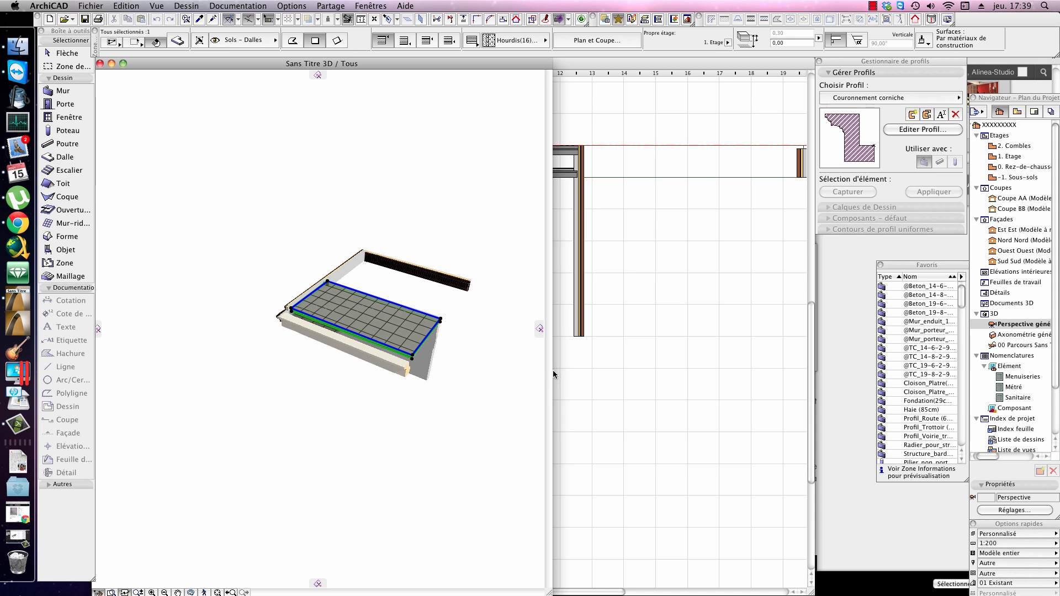
{"action": "scroll", "coordinate": [407, 331], "scroll_direction": "up", "scroll_amount": 5}
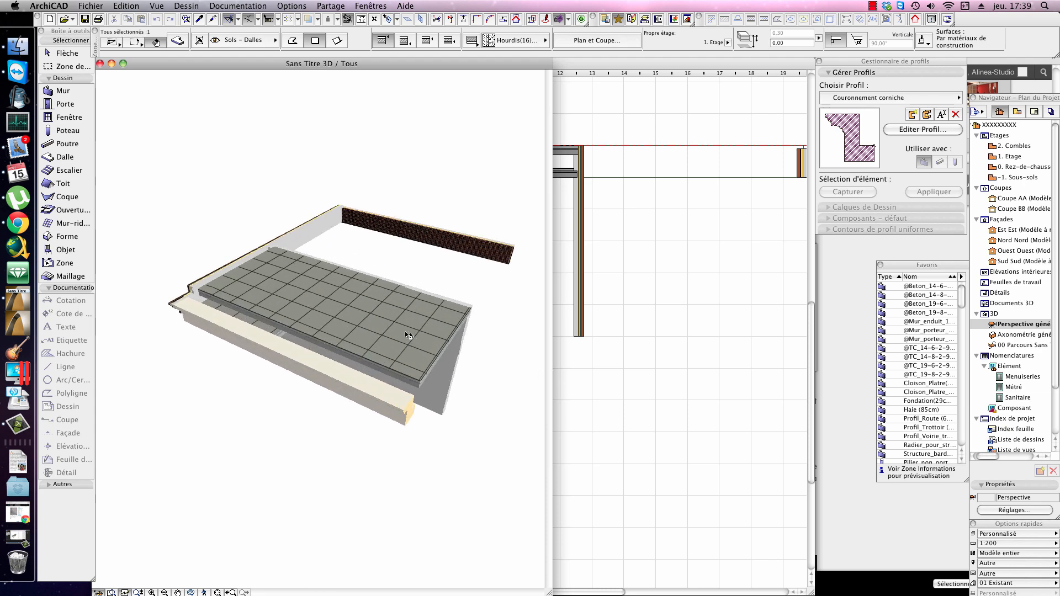
{"action": "middle_click_drag", "start_coordinate": [383, 325], "coordinate": [457, 301], "text": "shift"}
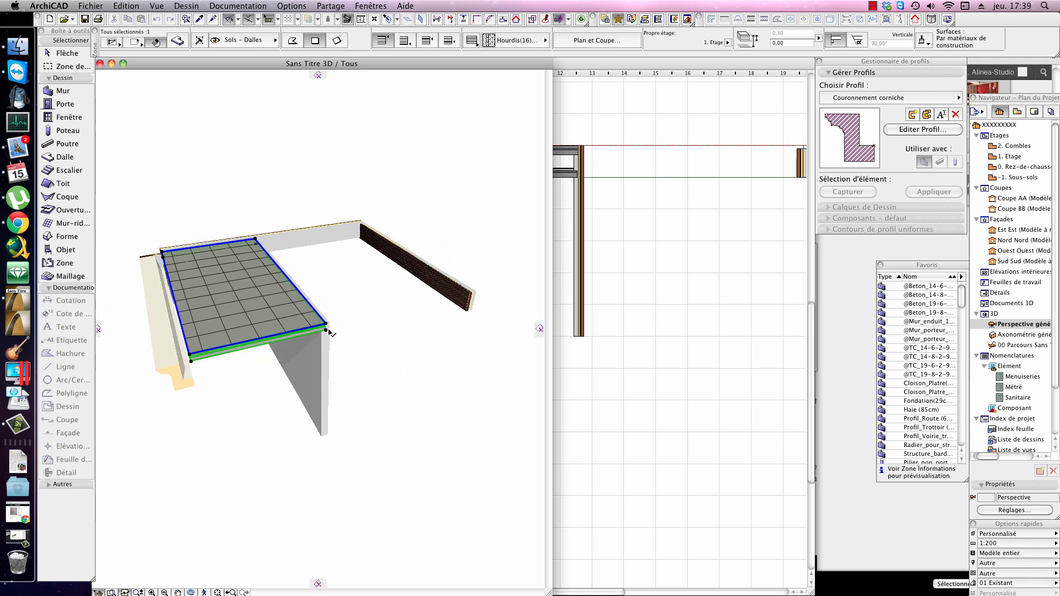
{"action": "scroll", "coordinate": [330, 333], "scroll_direction": "up", "scroll_amount": 3}
{"action": "left_click", "coordinate": [392, 344]}
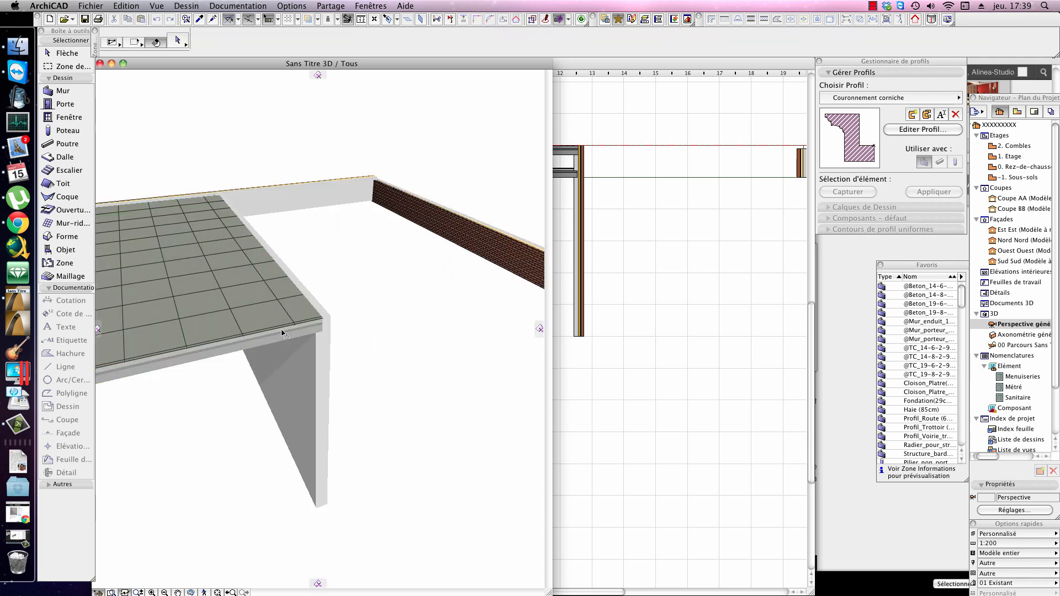
{"action": "scroll", "coordinate": [331, 321], "scroll_direction": "down", "scroll_amount": 4}
{"action": "scroll", "coordinate": [354, 281], "scroll_direction": "up", "scroll_amount": 3}
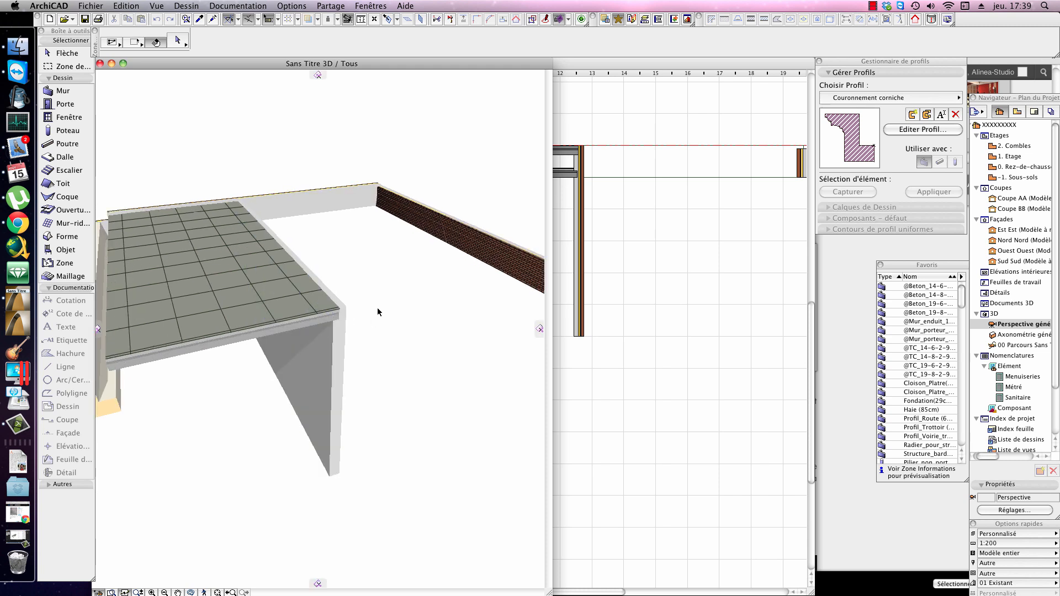
{"action": "mouse_move", "coordinate": [416, 216]}
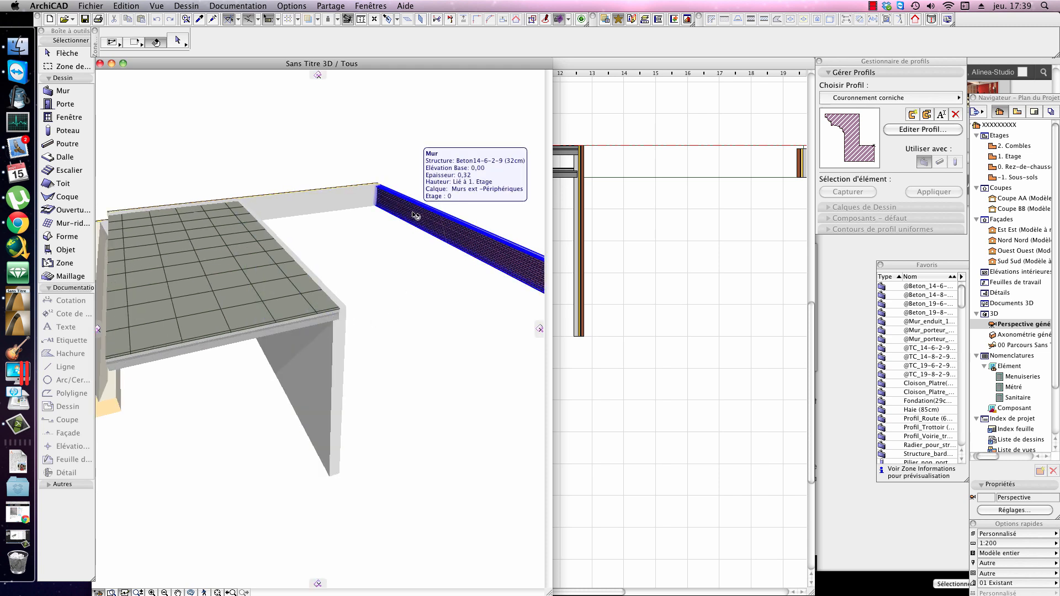
Step: Review the available export formats, including BIMx, for saving the 3D view, and close the save dialog without saving
{"action": "key", "text": "super+s"}
{"action": "left_click", "coordinate": [579, 255]}
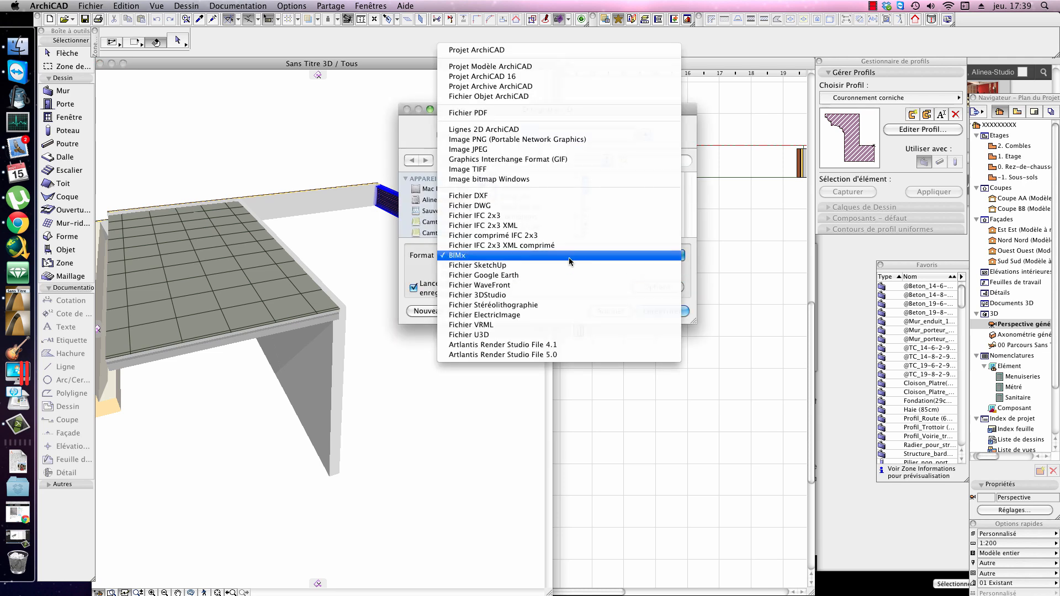
{"action": "left_click", "coordinate": [569, 257]}
{"action": "left_click", "coordinate": [555, 256]}
{"action": "left_click", "coordinate": [701, 300]}
{"action": "key", "text": "Escape"}
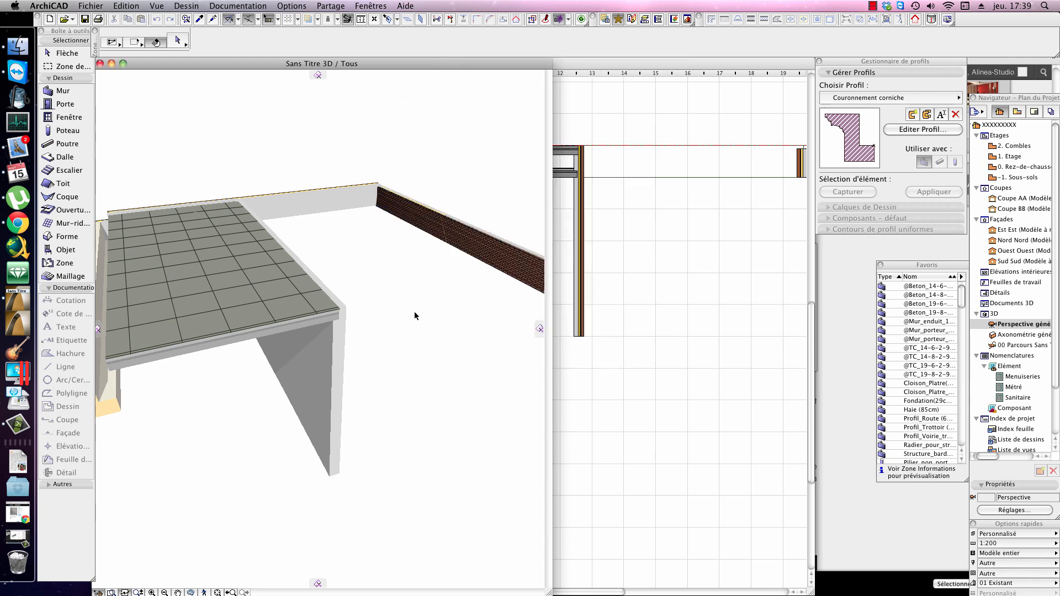
Step: Look through the Estimation énergétique commands without running any of them
{"action": "left_click", "coordinate": [90, 5]}
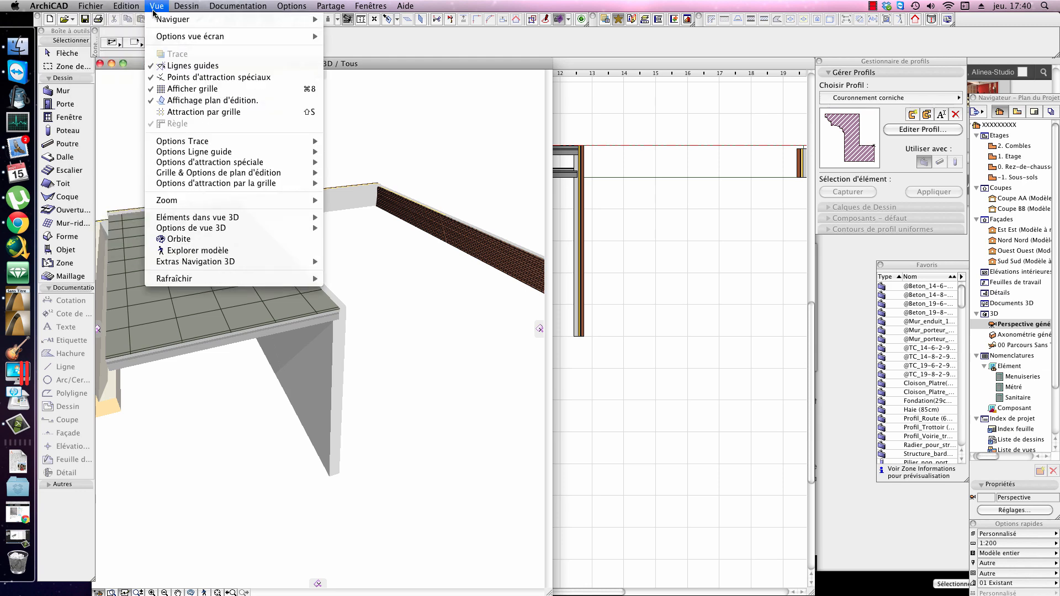
{"action": "left_click", "coordinate": [334, 171]}
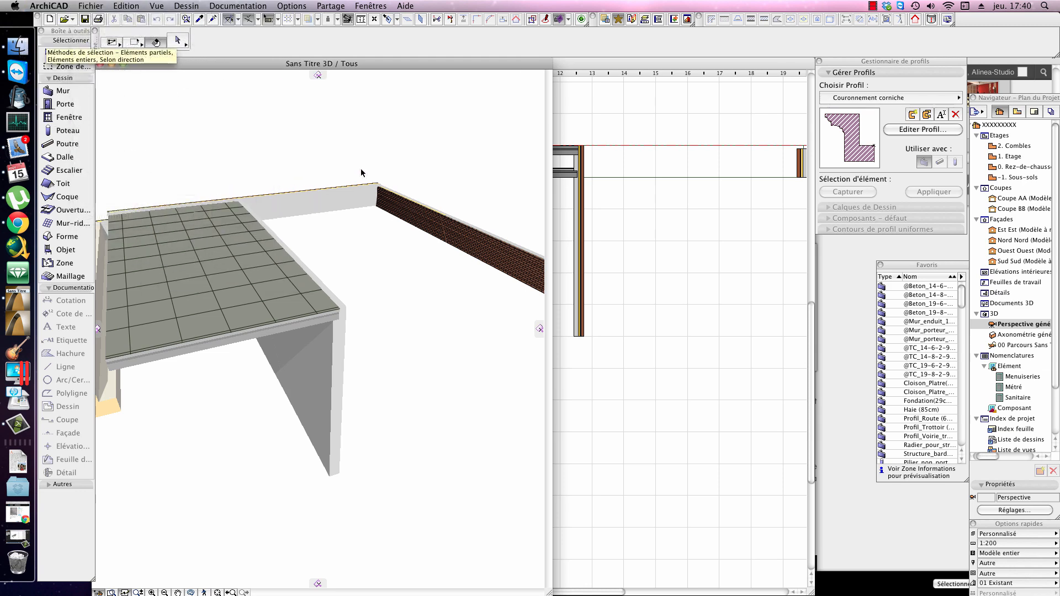
{"action": "scroll", "coordinate": [386, 173], "scroll_direction": "down", "scroll_amount": 3}
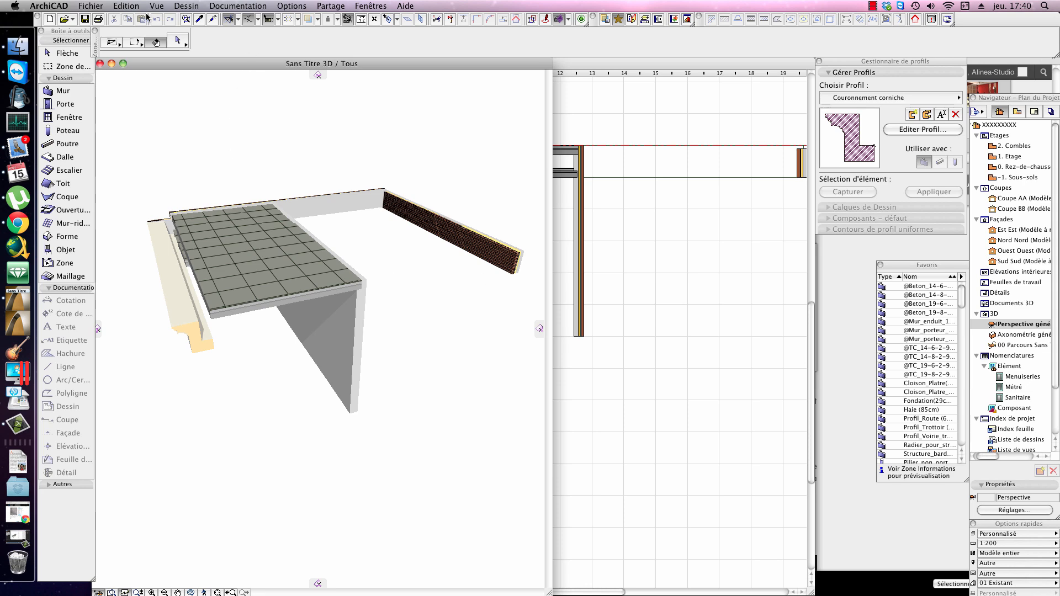
{"action": "left_click", "coordinate": [186, 5]}
{"action": "mouse_move", "coordinate": [274, 250]}
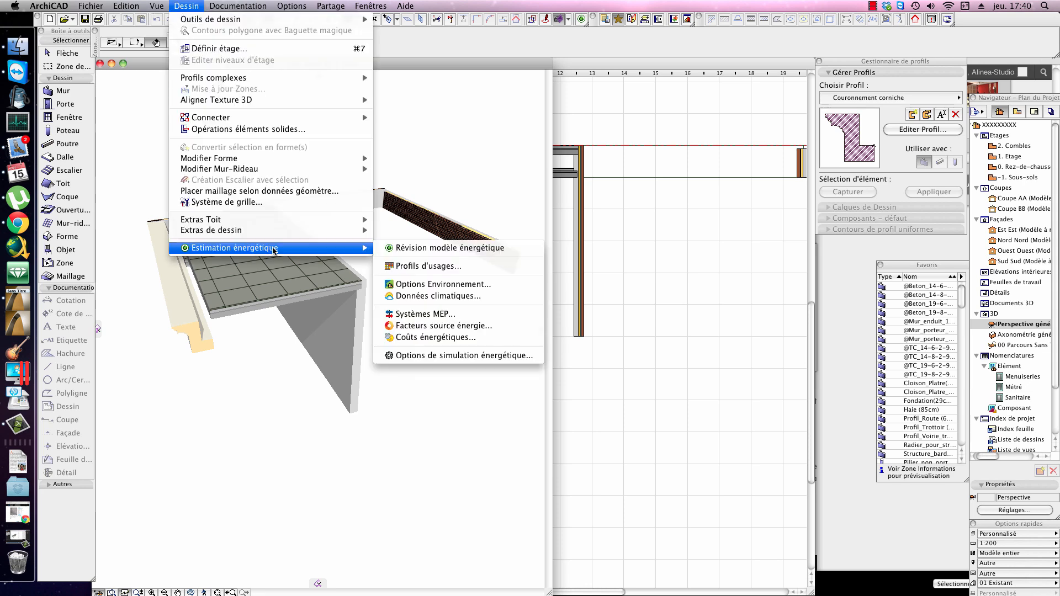
{"action": "left_click", "coordinate": [565, 248]}
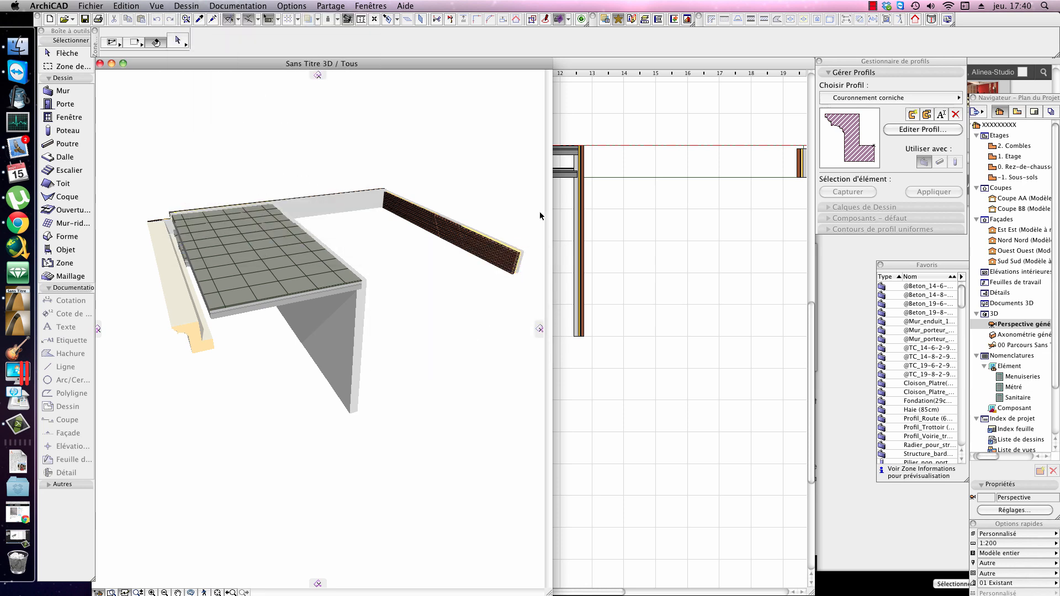
Step: Select the slabs, cornice and adjoining walls together in the 3D view, then clear the selection
{"action": "scroll", "coordinate": [510, 305], "scroll_direction": "down", "scroll_amount": 2}
{"action": "middle_click_drag", "start_coordinate": [506, 300], "coordinate": [492, 350]}
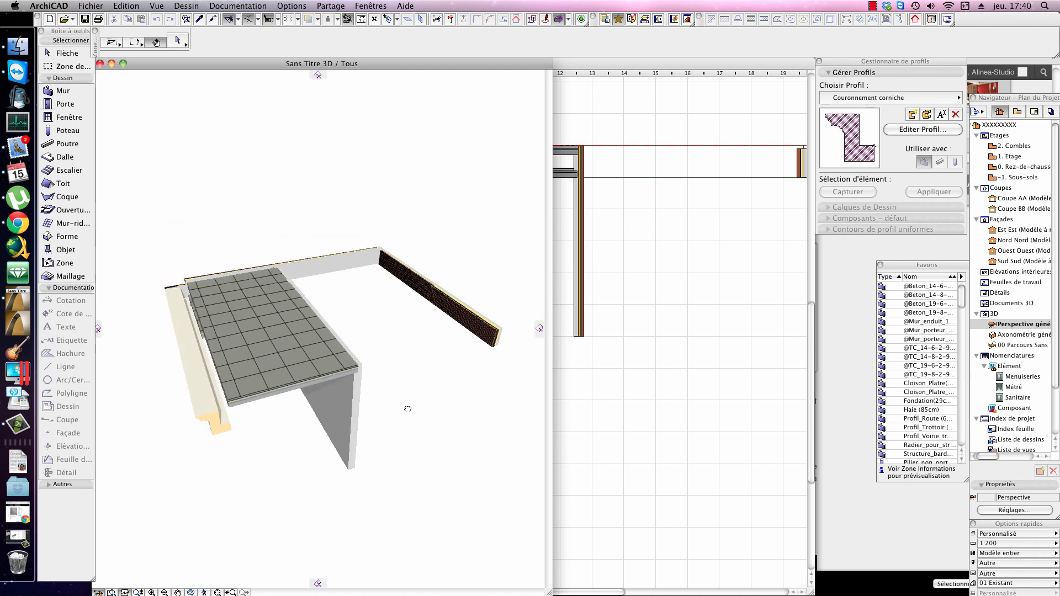
{"action": "middle_click_drag", "start_coordinate": [407, 407], "coordinate": [461, 352]}
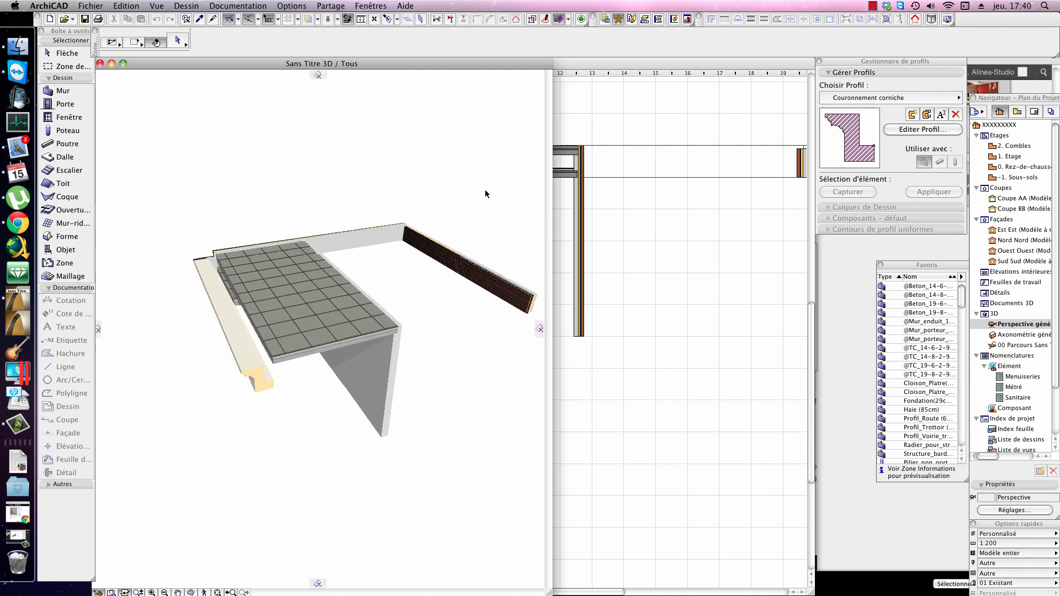
{"action": "left_click_drag", "start_coordinate": [493, 186], "coordinate": [177, 492]}
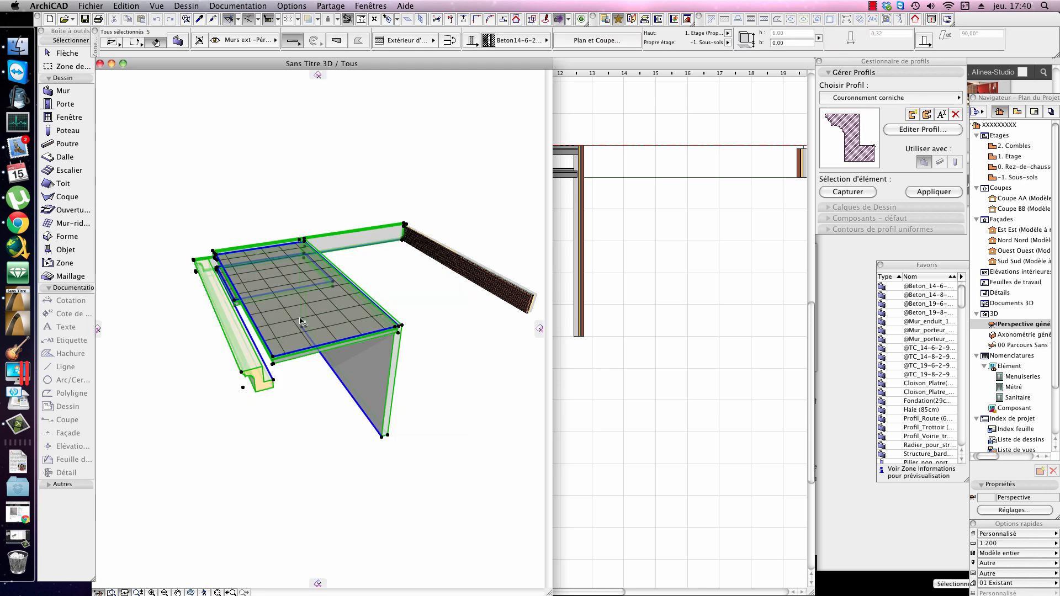
{"action": "key", "text": "Escape"}
Step: Inspect the basement wall's element information and examine its junction with the upper slab in 3D
{"action": "middle_click_drag", "start_coordinate": [378, 303], "coordinate": [365, 359], "text": "shift"}
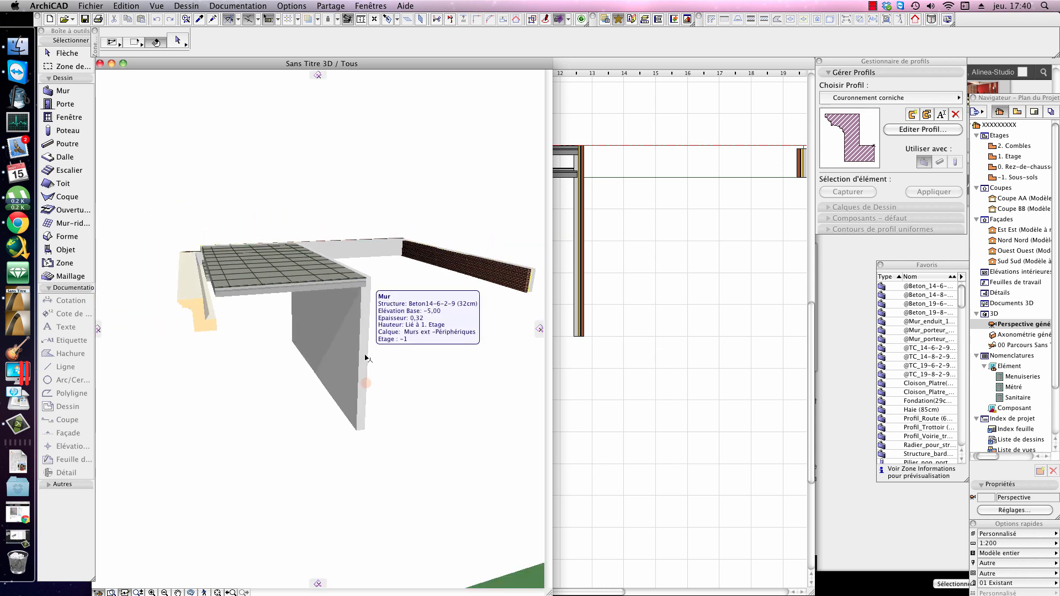
{"action": "left_click", "coordinate": [324, 320]}
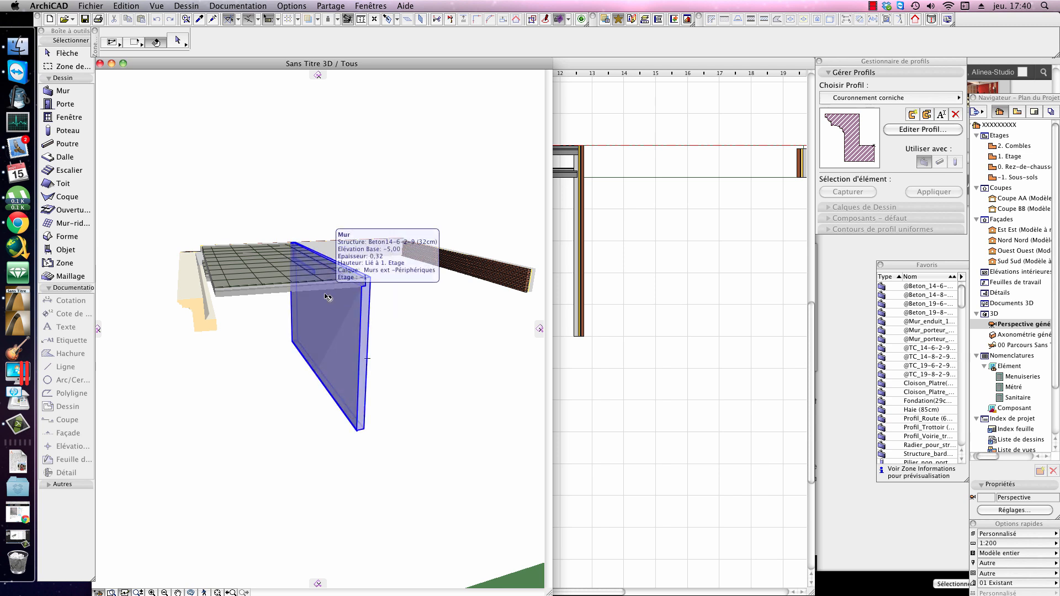
{"action": "left_click", "coordinate": [436, 246]}
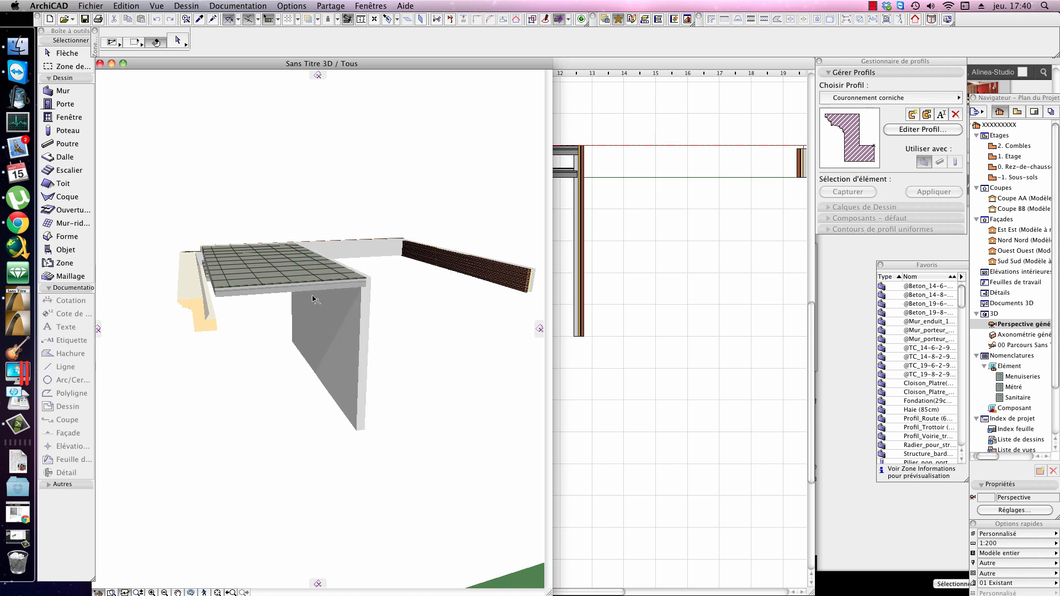
{"action": "left_click", "coordinate": [366, 282]}
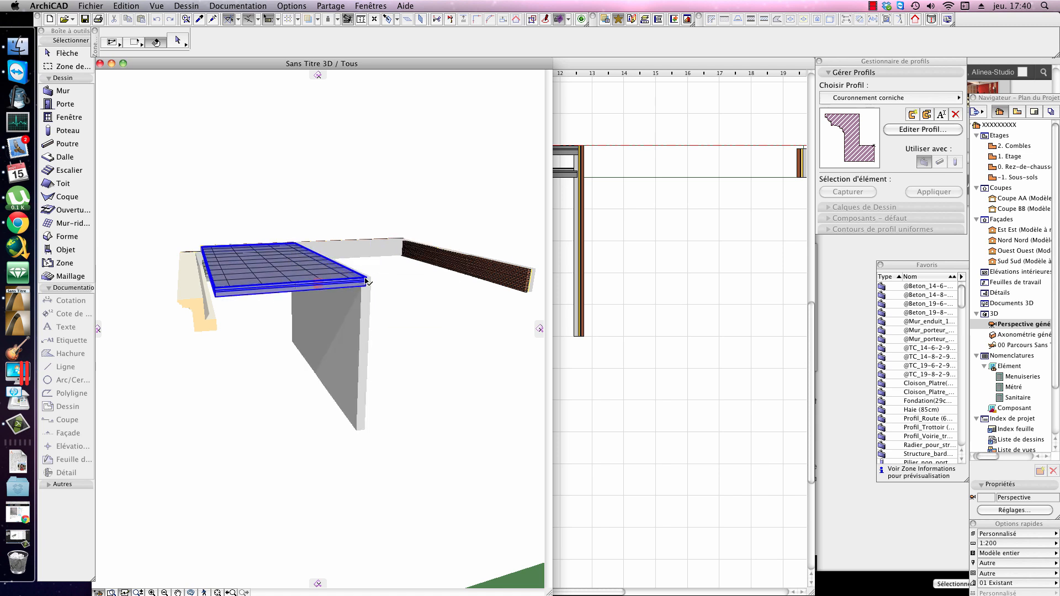
{"action": "middle_click_drag", "start_coordinate": [358, 325], "coordinate": [367, 284], "text": "shift"}
{"action": "scroll", "coordinate": [367, 284], "scroll_direction": "up", "scroll_amount": 5}
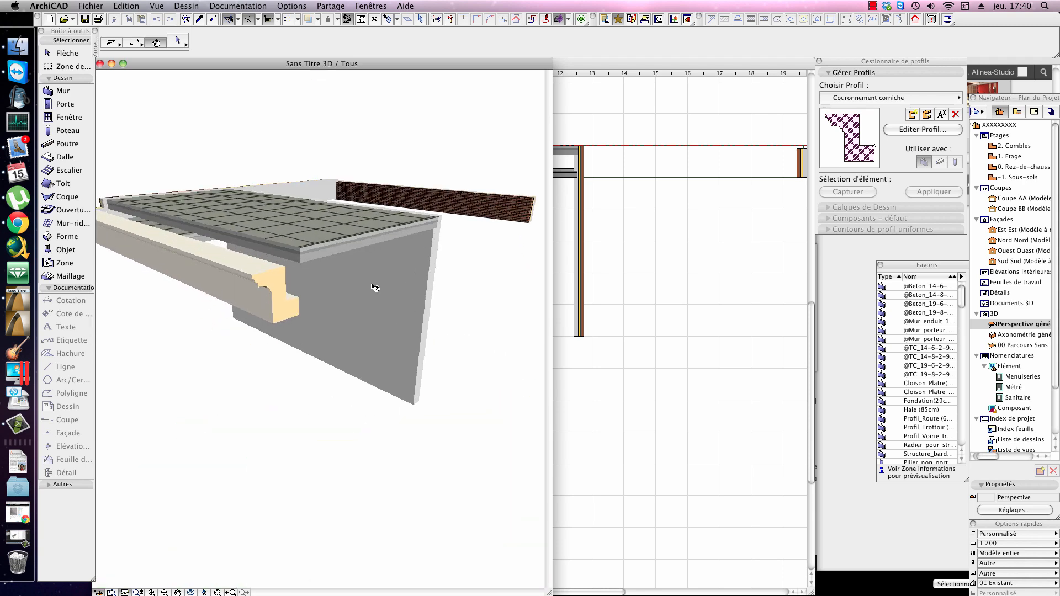
{"action": "scroll", "coordinate": [372, 286], "scroll_direction": "up", "scroll_amount": 2}
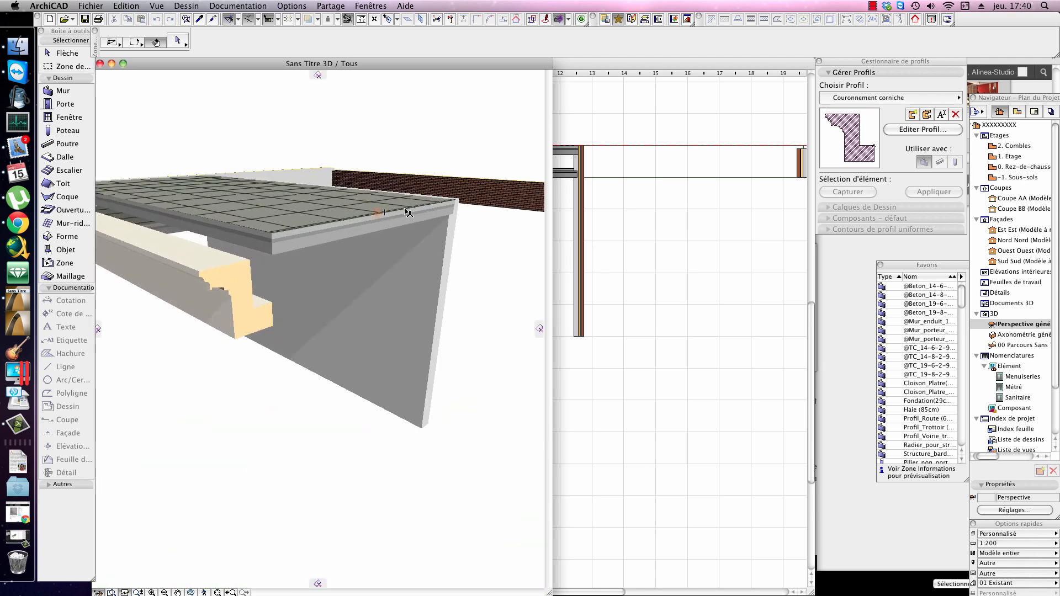